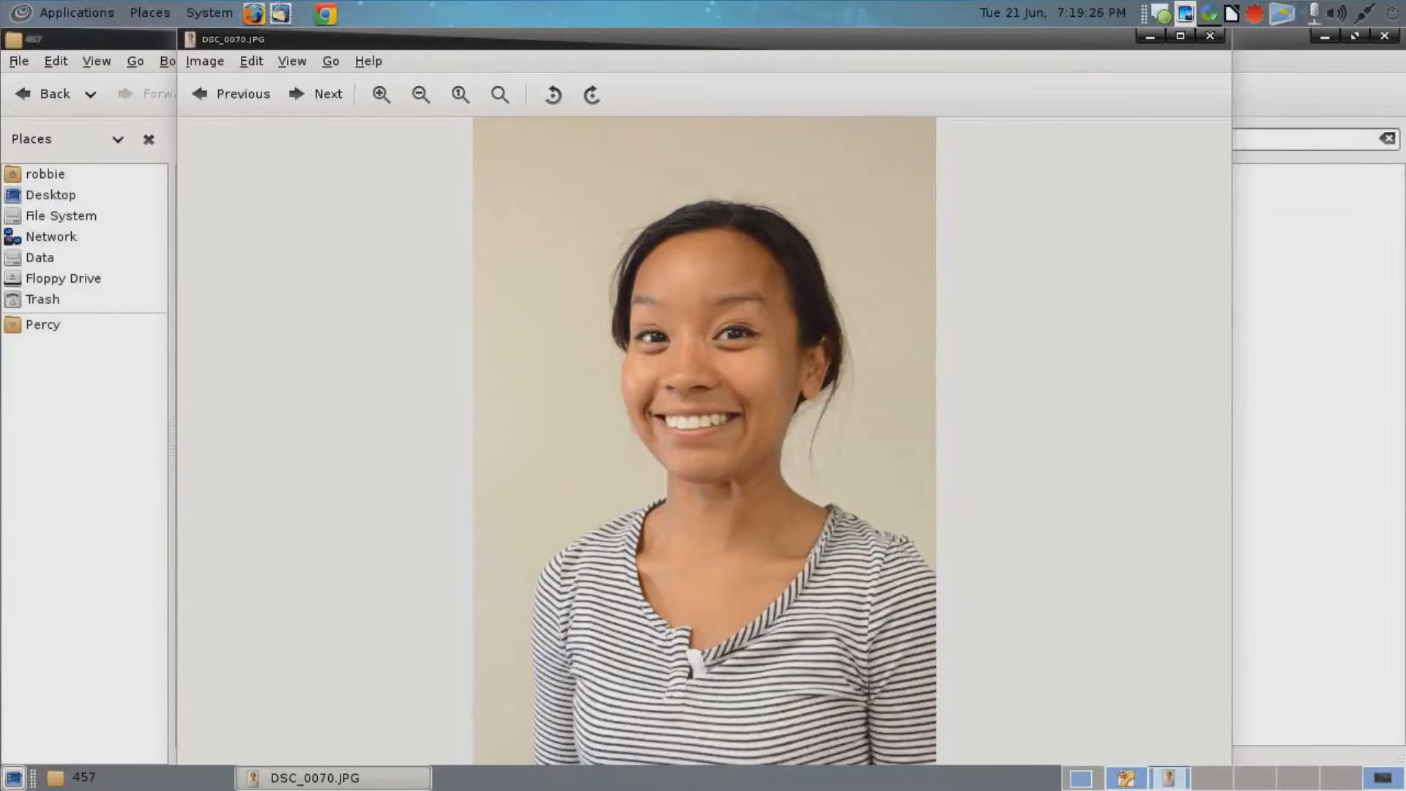
Examine the fine loose hair strands below the ear in DSC_0070.JPG at high magnification.
{"action": "key", "text": "plus"}
{"action": "key", "text": "plus"}
{"action": "key", "text": "plus"}
{"action": "key", "text": "plus"}
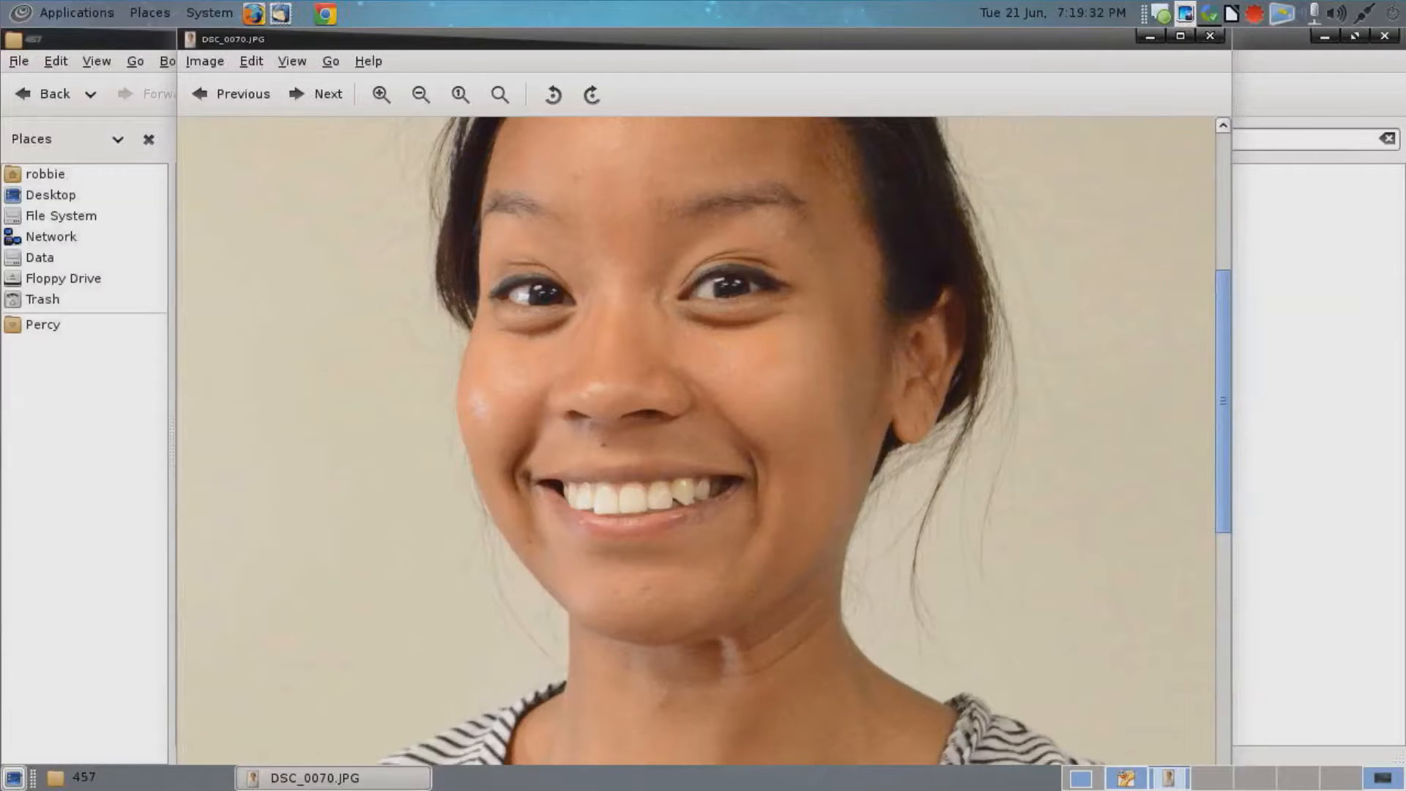
{"action": "scroll", "coordinate": [1000, 420], "scroll_direction": "up", "scroll_amount": 20}
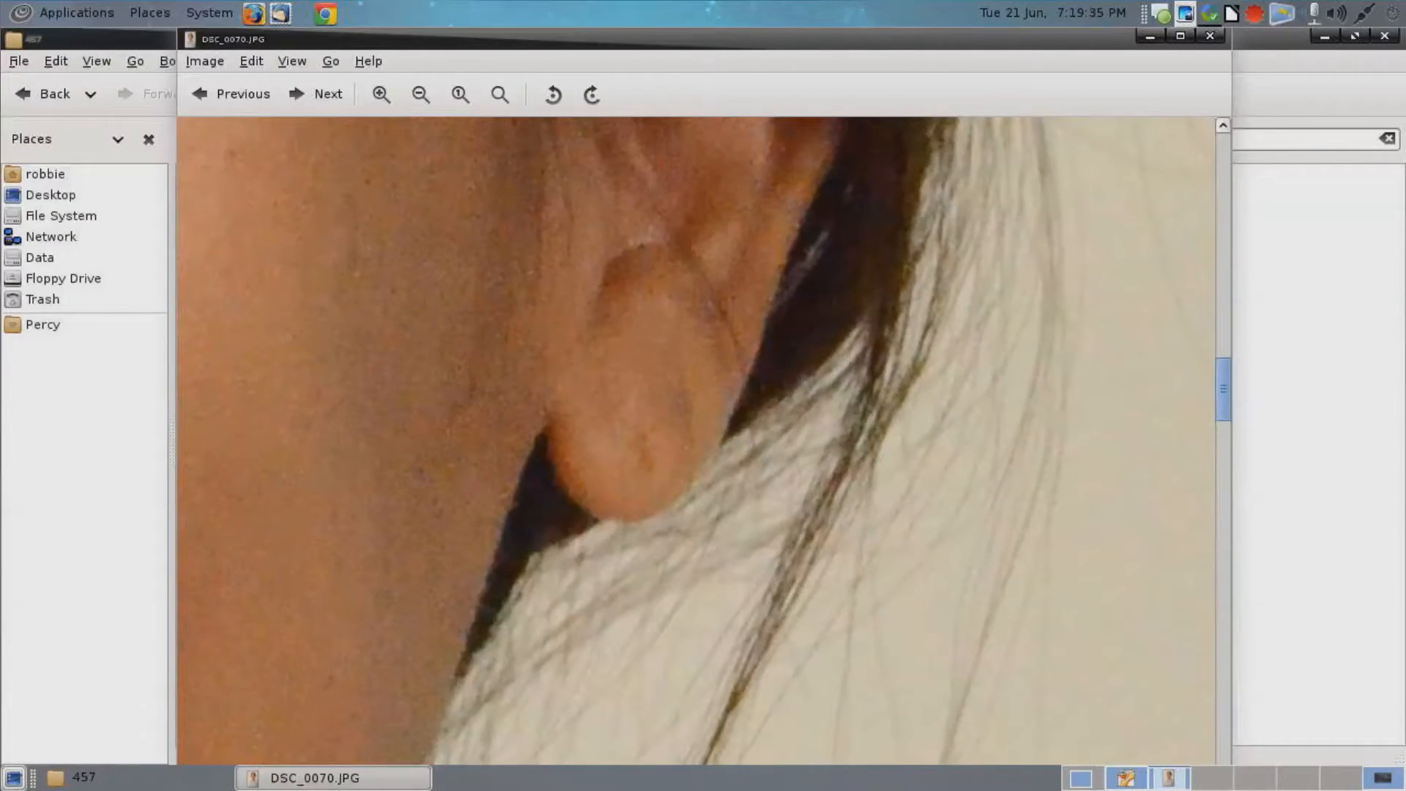
{"action": "left_click_drag", "start_coordinate": [635, 522], "coordinate": [769, 356]}
Open DSC_0070.JPG in GIMP rotated to the standard orientation, and reposition the toolbox so its tool options can be seen.
{"action": "right_click", "coordinate": [871, 222]}
{"action": "mouse_move", "coordinate": [952, 229]}
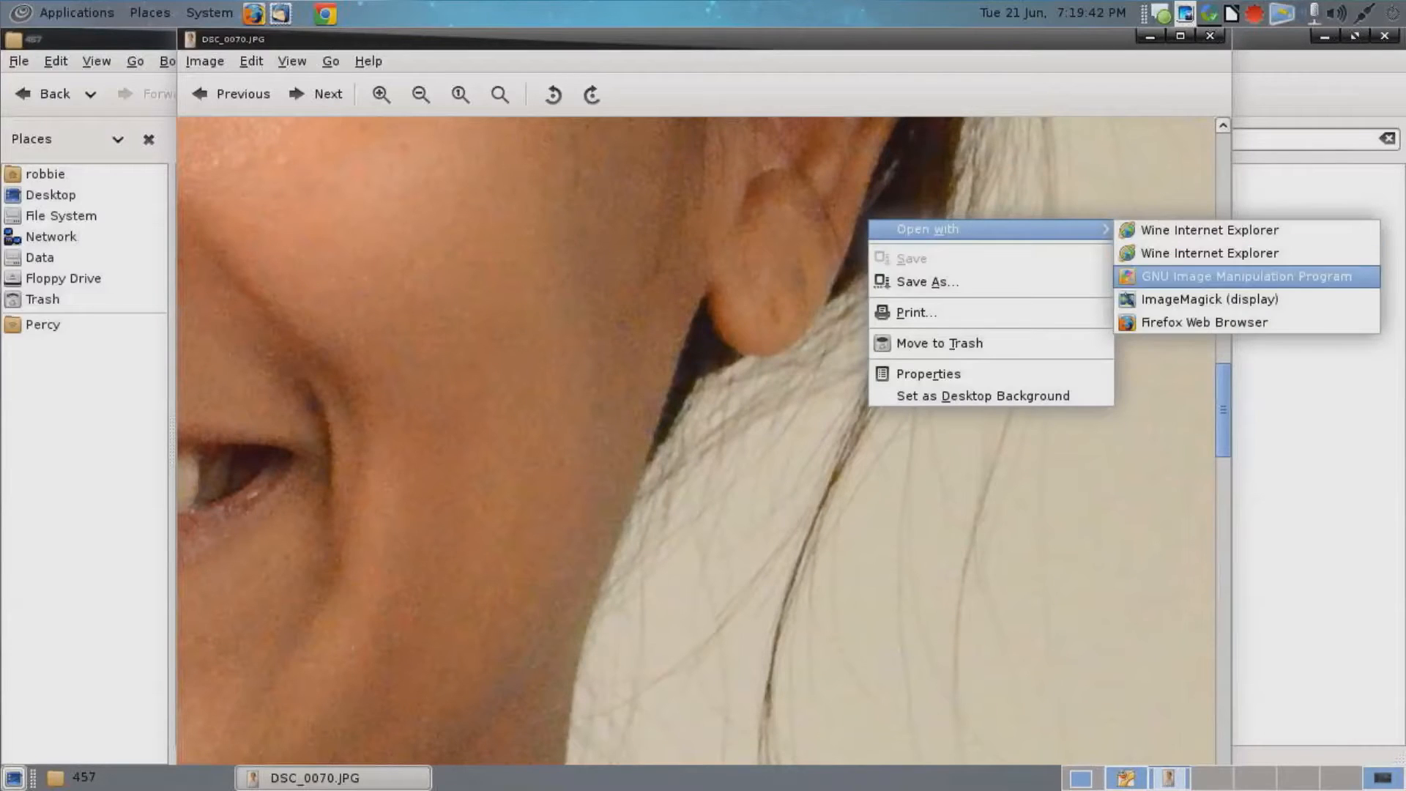
{"action": "left_click", "coordinate": [1245, 276]}
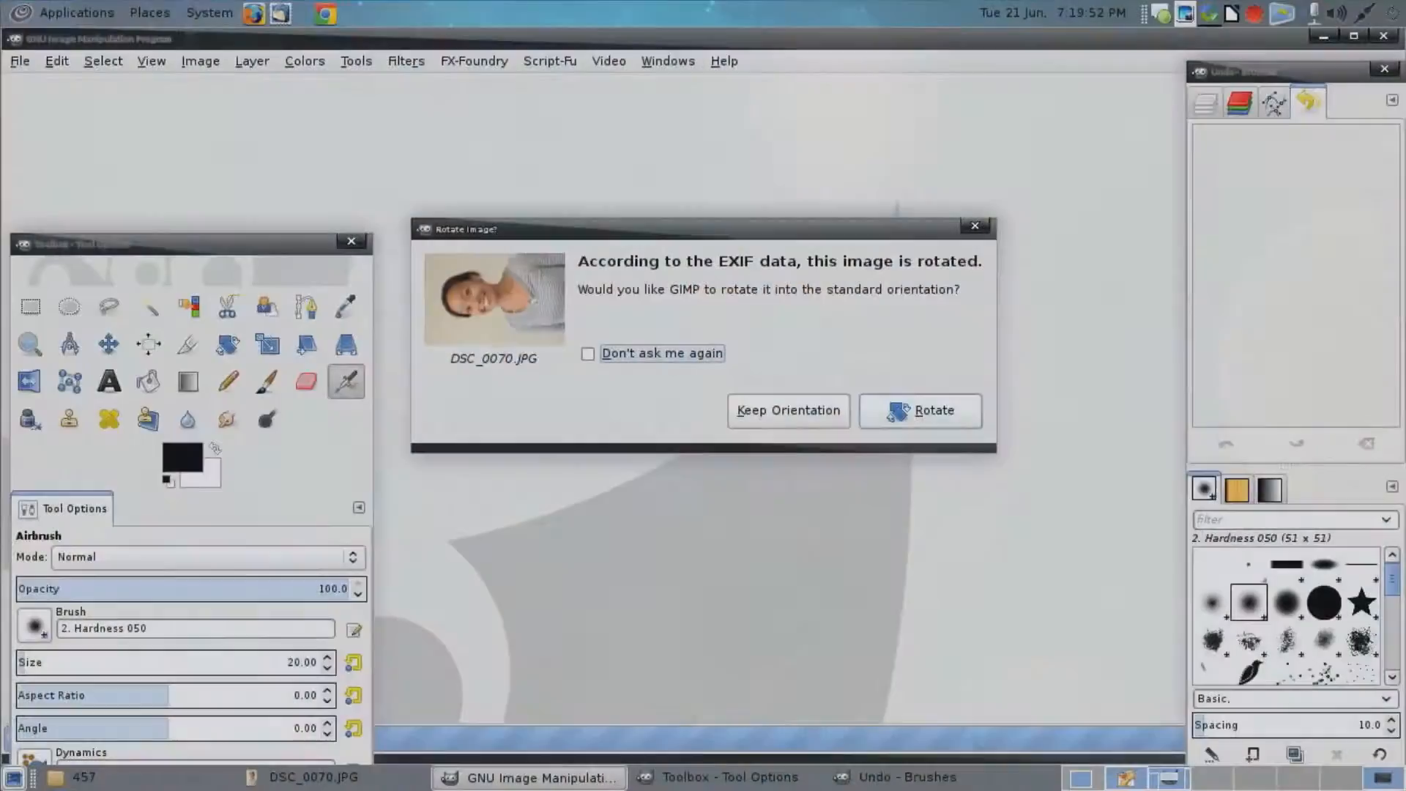
{"action": "key", "text": "Return"}
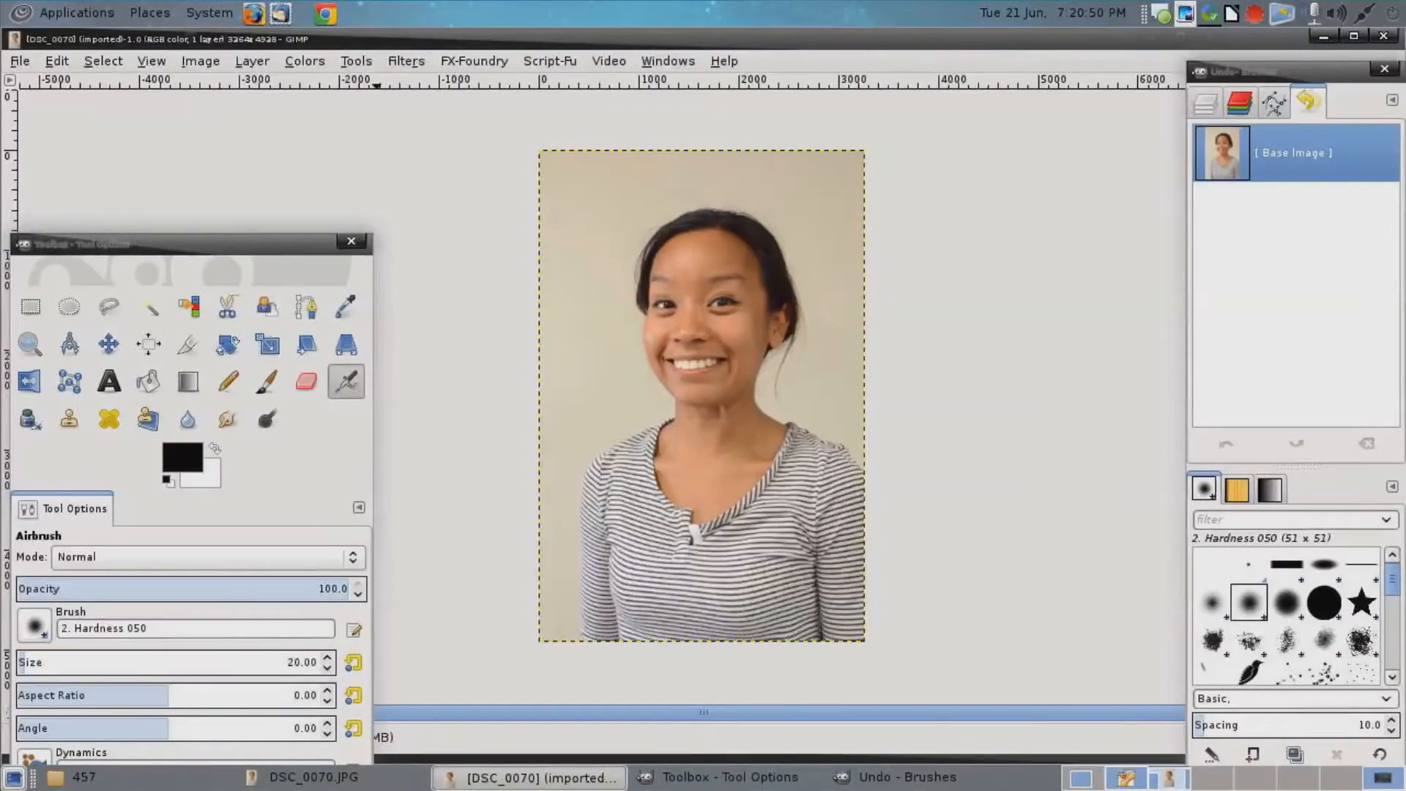
{"action": "left_click_drag", "start_coordinate": [242, 244], "coordinate": [260, 61]}
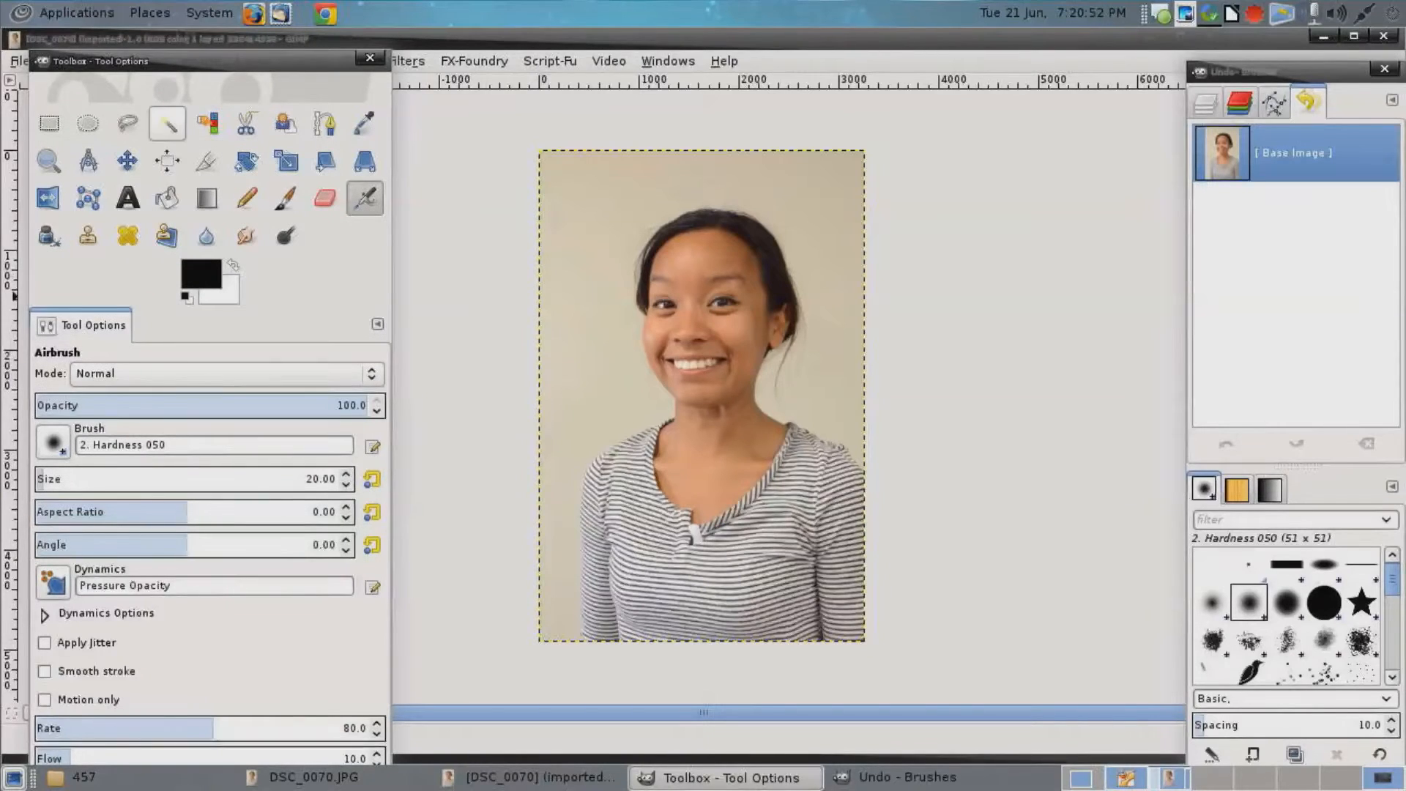
Try to outline the hair and the loose strands beside the ear with Free Select.
{"action": "left_click", "coordinate": [127, 123]}
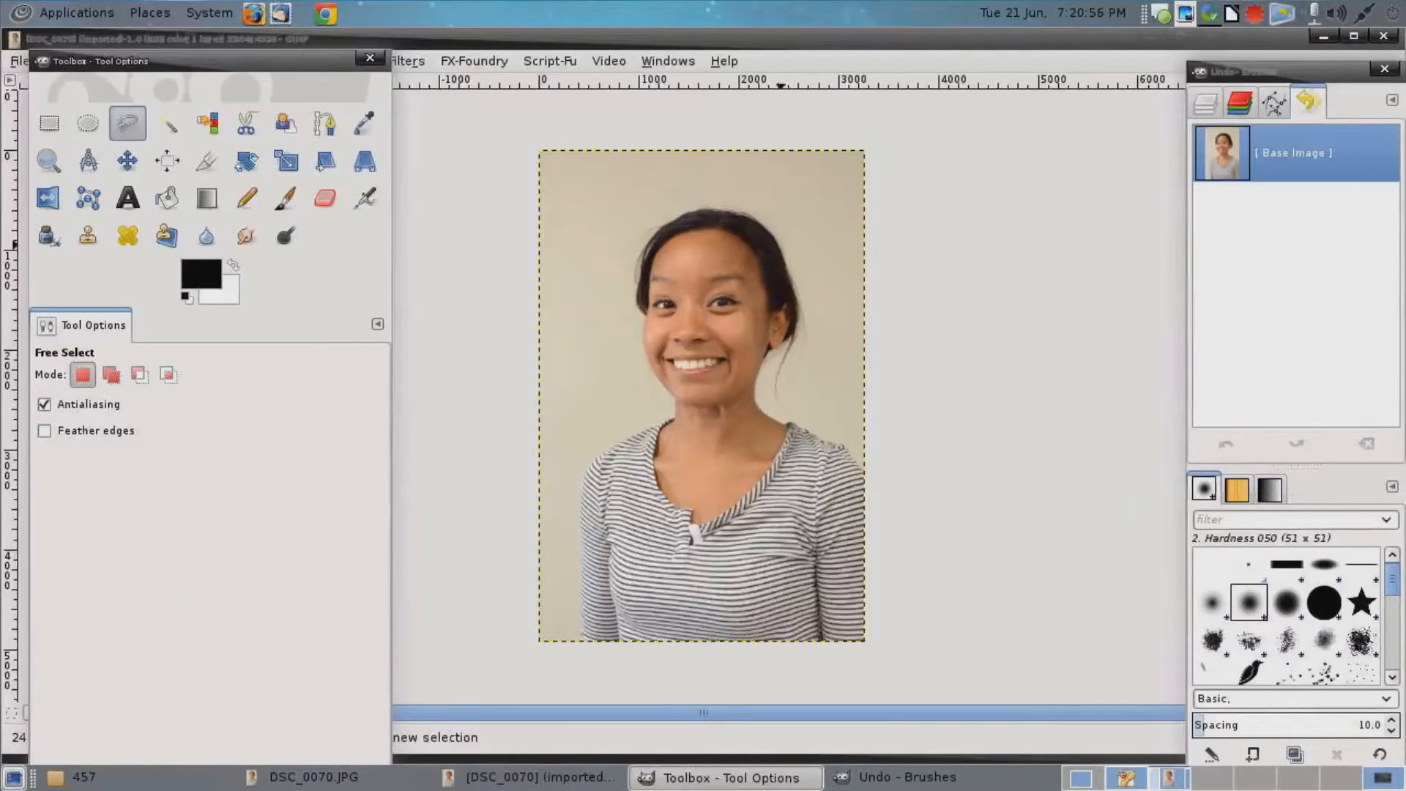
{"action": "left_click", "coordinate": [783, 246]}
{"action": "left_click", "coordinate": [785, 283]}
{"action": "left_click", "coordinate": [782, 399]}
{"action": "key", "text": "plus"}
{"action": "key", "text": "plus"}
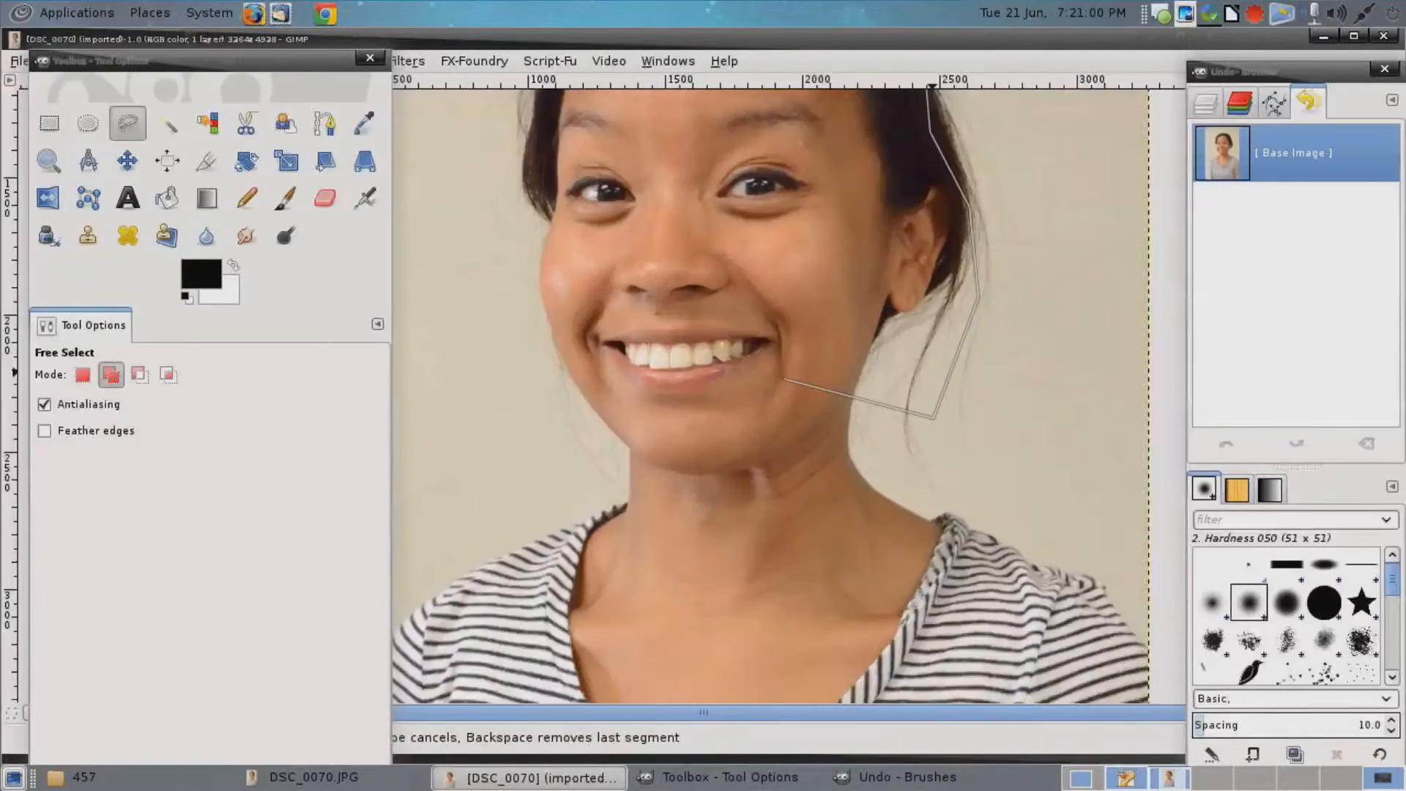
{"action": "key", "text": "plus"}
{"action": "key", "text": "plus"}
{"action": "scroll", "coordinate": [802, 371], "scroll_direction": "right", "scroll_amount": 5}
{"action": "left_click", "coordinate": [836, 225]}
{"action": "left_click", "coordinate": [761, 401]}
{"action": "left_click", "coordinate": [788, 599]}
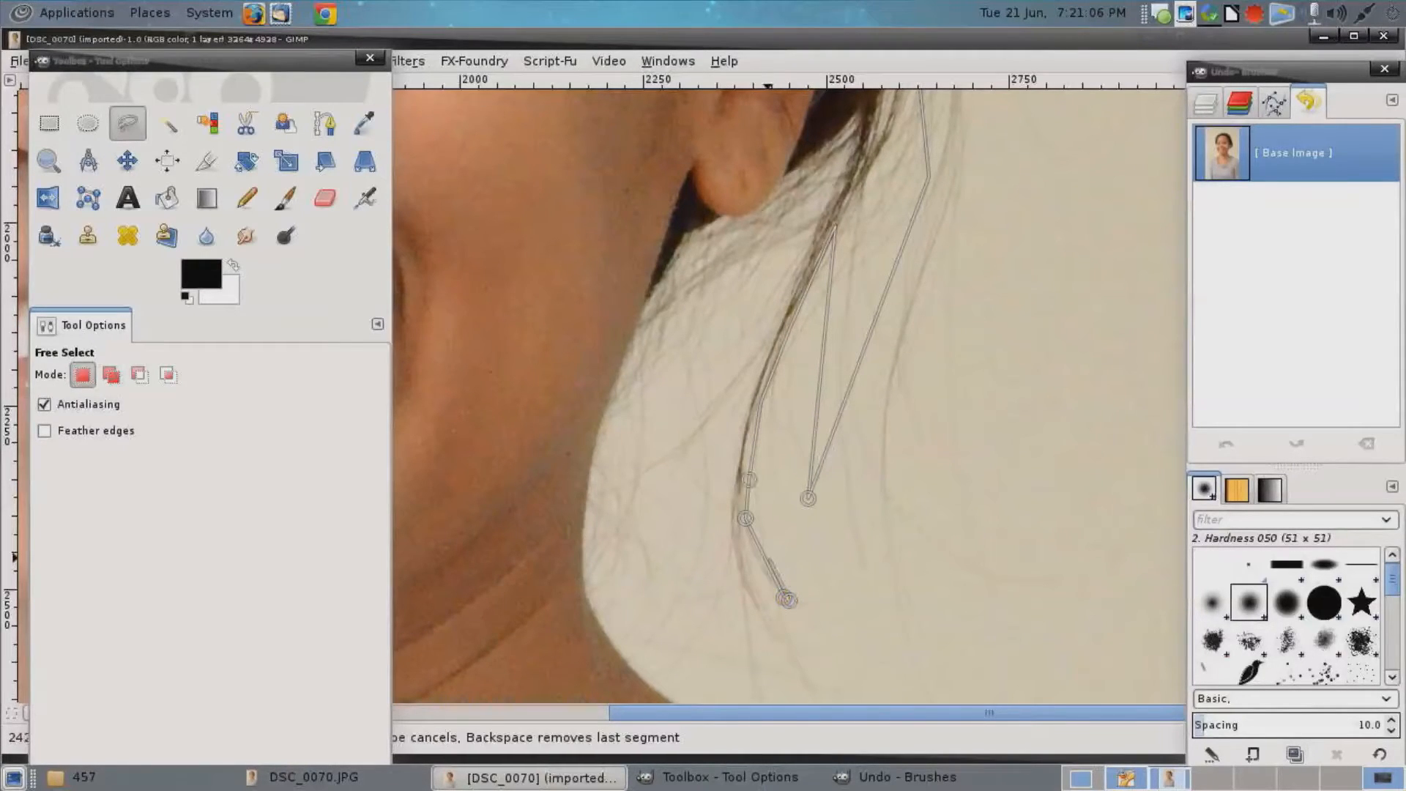
{"action": "key", "text": "ctrl"}
{"action": "key", "text": "Escape"}
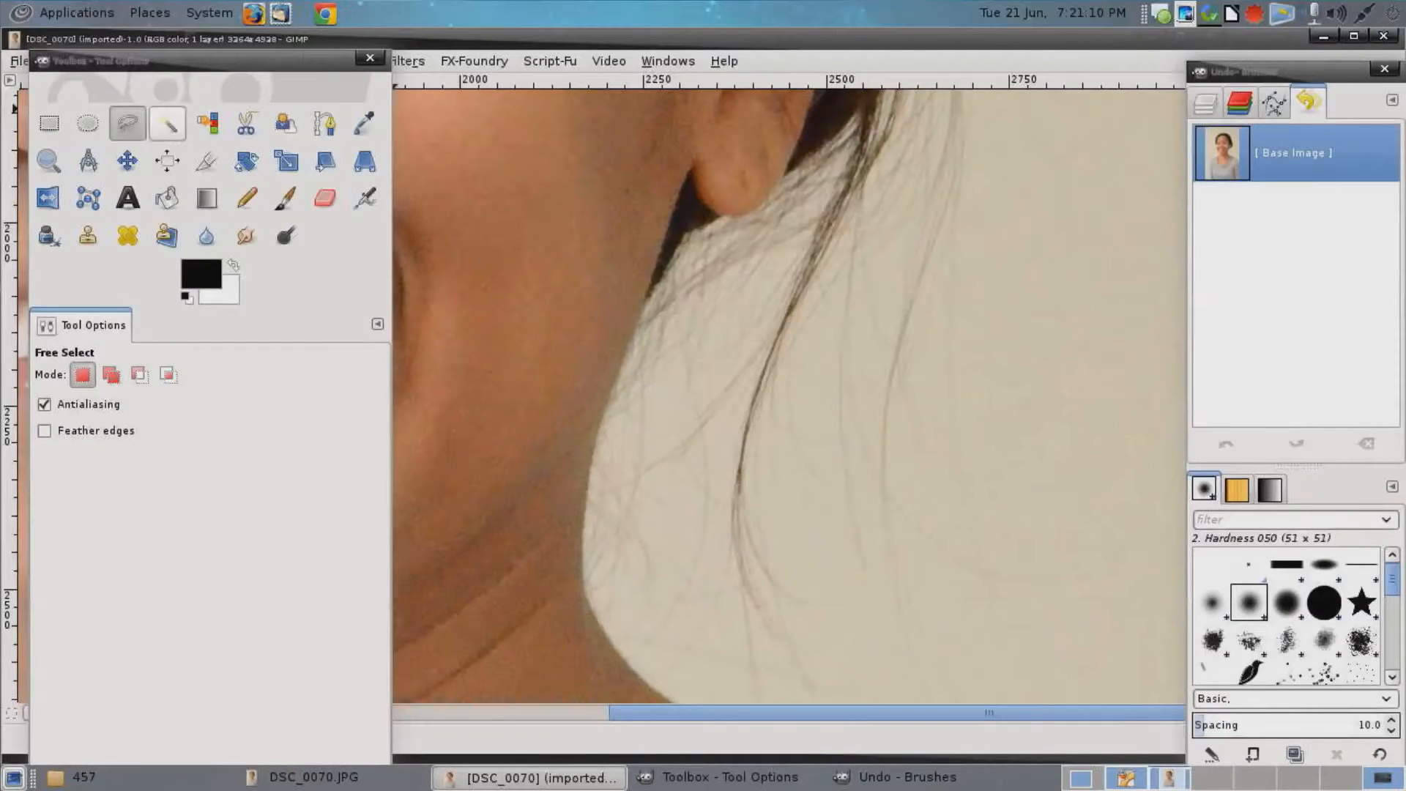
Select the plain background around the woman with Fuzzy Select and invert the selection.
{"action": "left_click", "coordinate": [167, 125]}
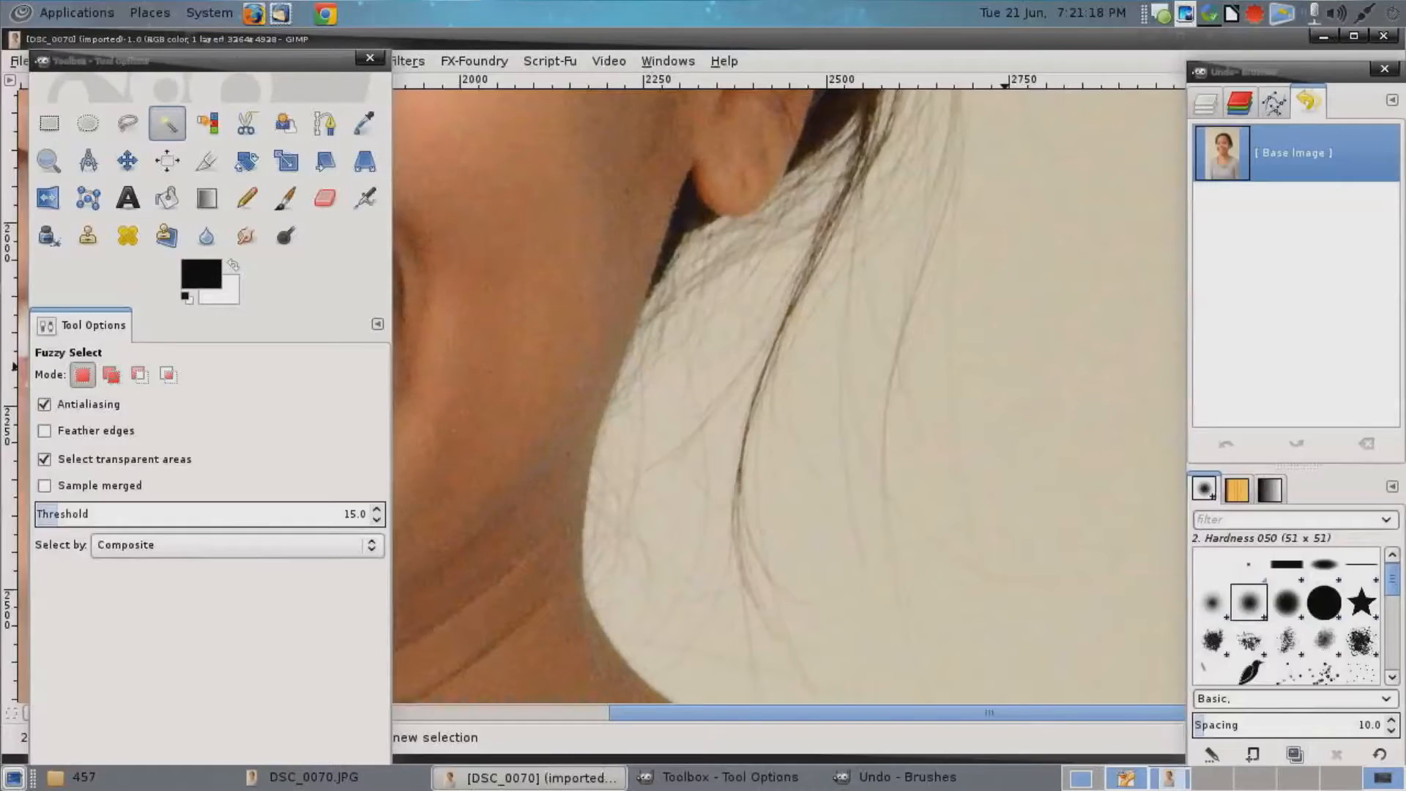
{"action": "left_click", "coordinate": [1005, 366]}
{"action": "key", "text": "shift+ctrl+j"}
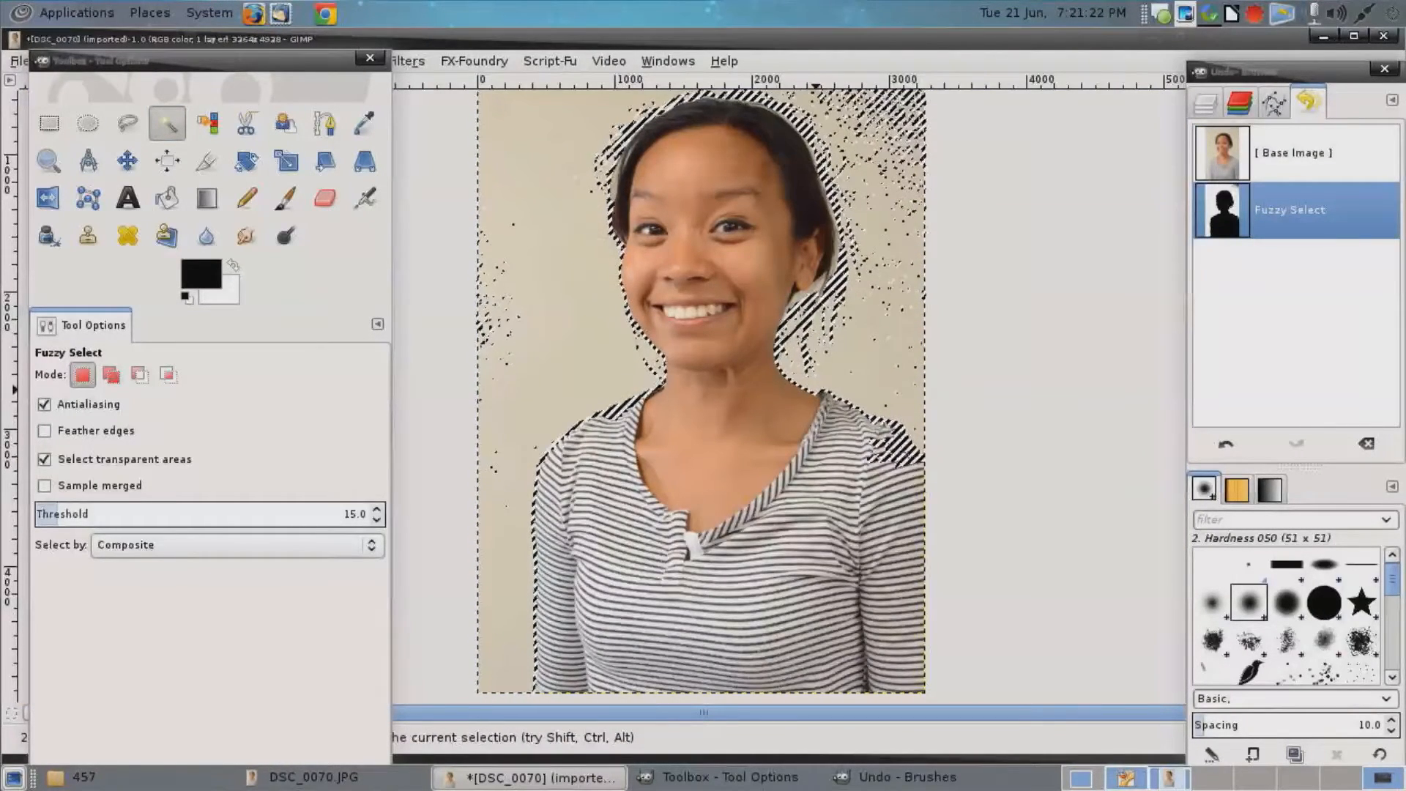
{"action": "key", "text": "ctrl"}
{"action": "right_click", "coordinate": [844, 371]}
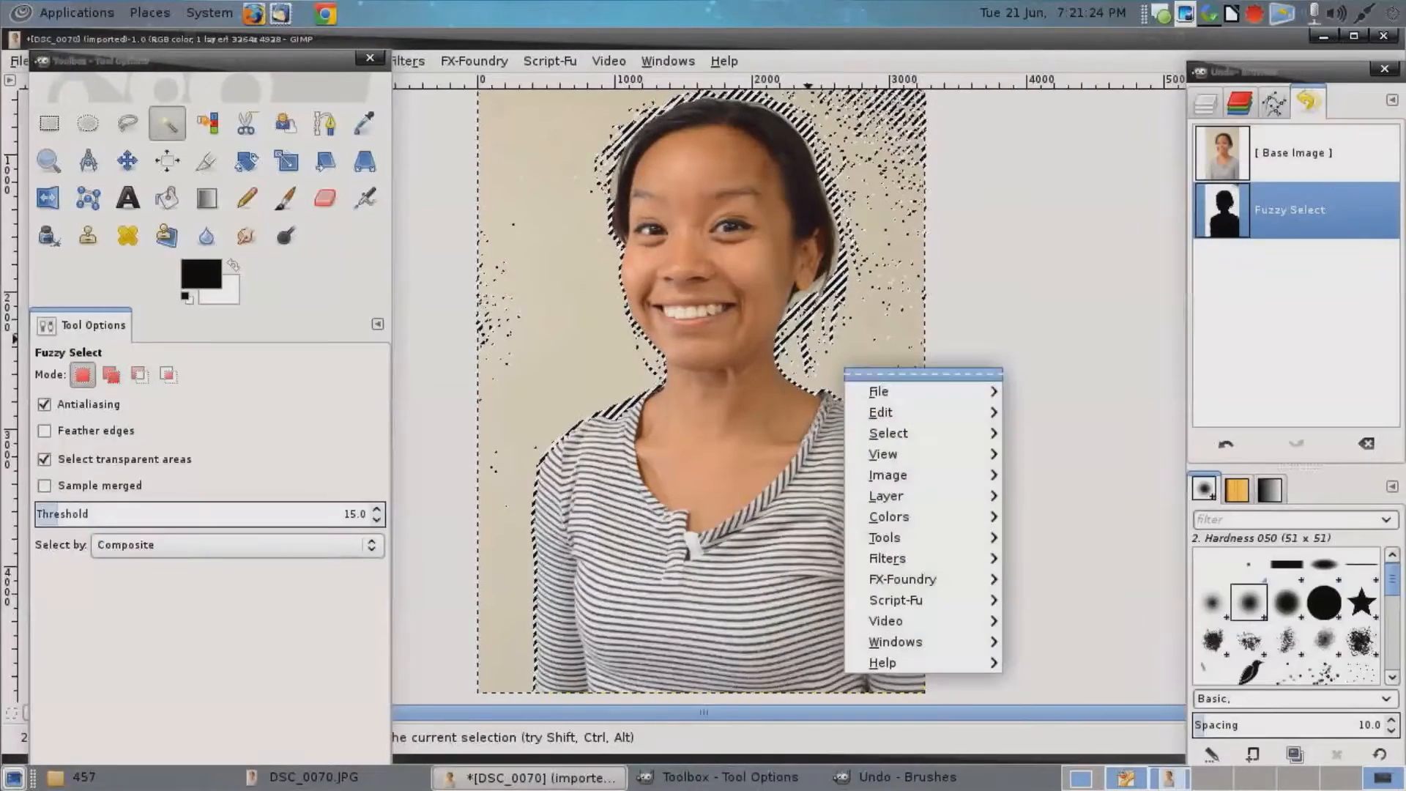
{"action": "mouse_move", "coordinate": [883, 412]}
{"action": "key", "text": "Escape"}
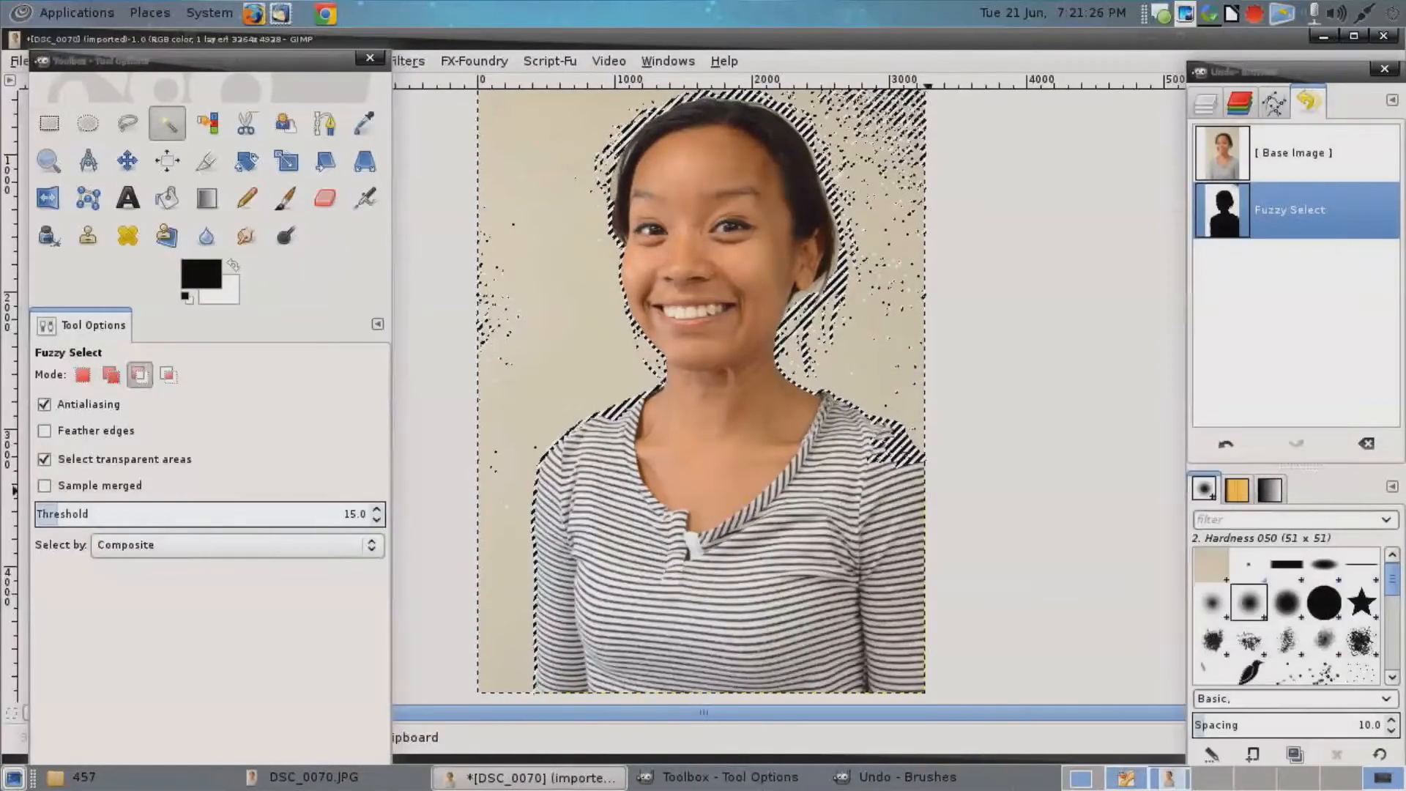
{"action": "right_click", "coordinate": [824, 418], "text": "ctrl"}
{"action": "mouse_move", "coordinate": [859, 460]}
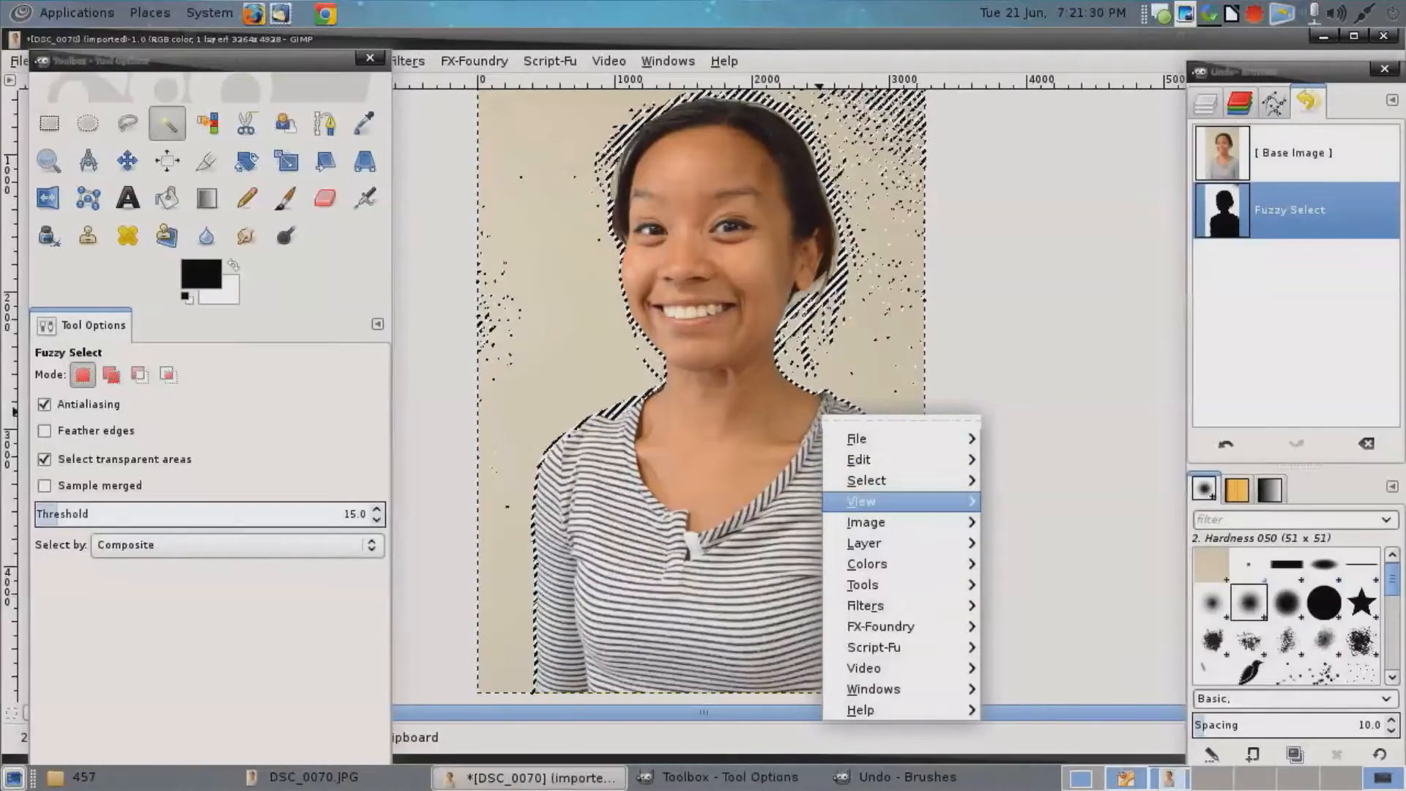
{"action": "mouse_move", "coordinate": [867, 522]}
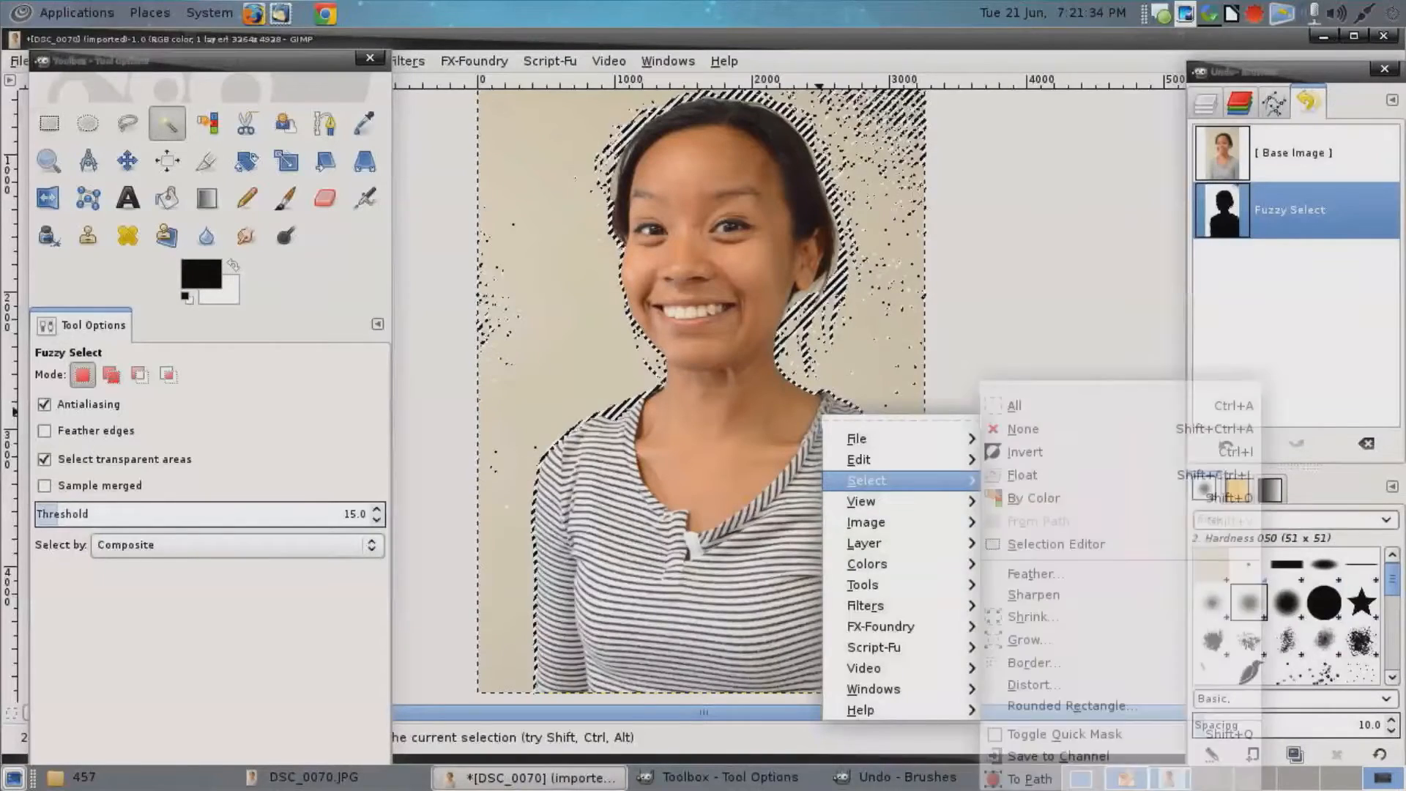
{"action": "left_click", "coordinate": [1026, 452]}
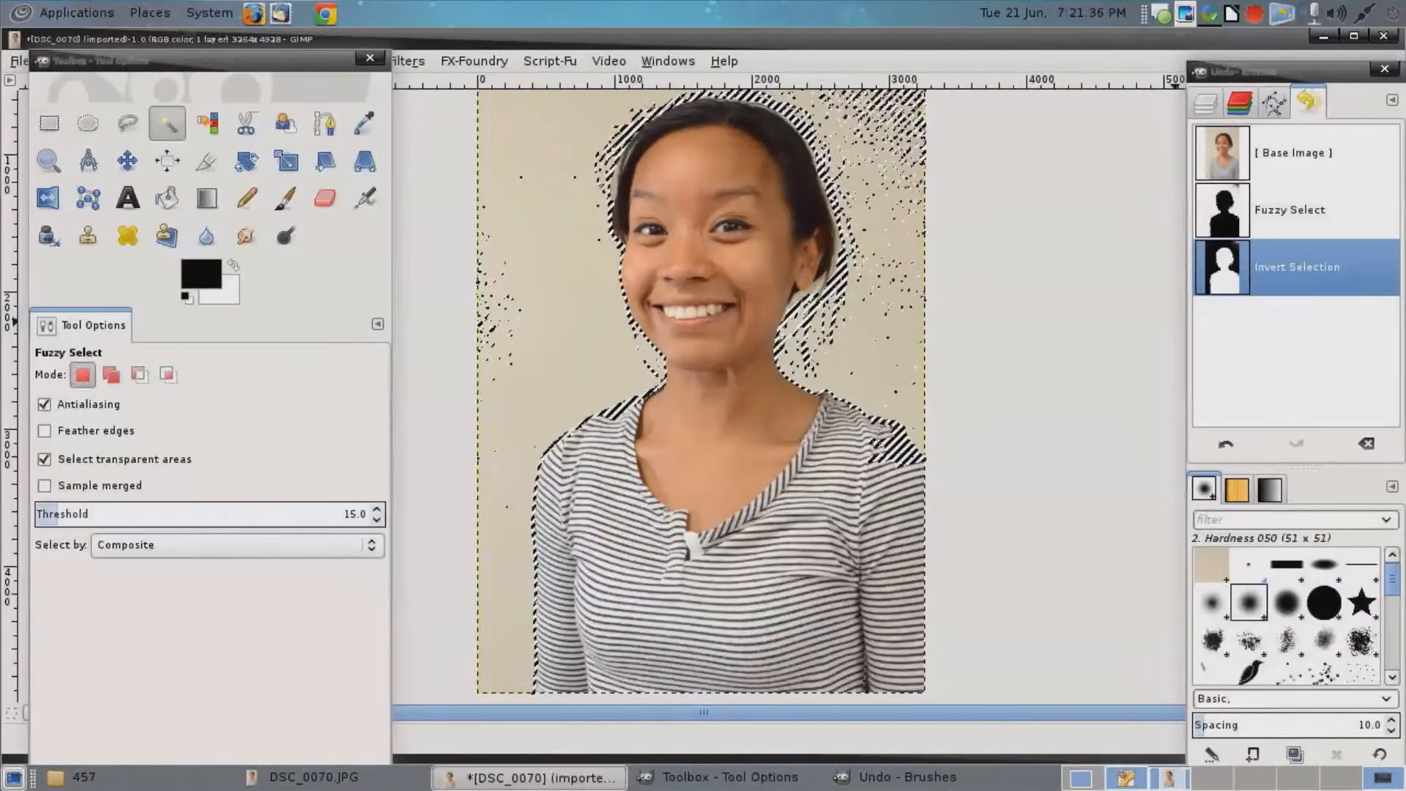
Return to the base image in the undo history, discarding the selection changes and the pasted content.
{"action": "left_click", "coordinate": [1294, 152]}
{"action": "key", "text": "ctrl+v"}
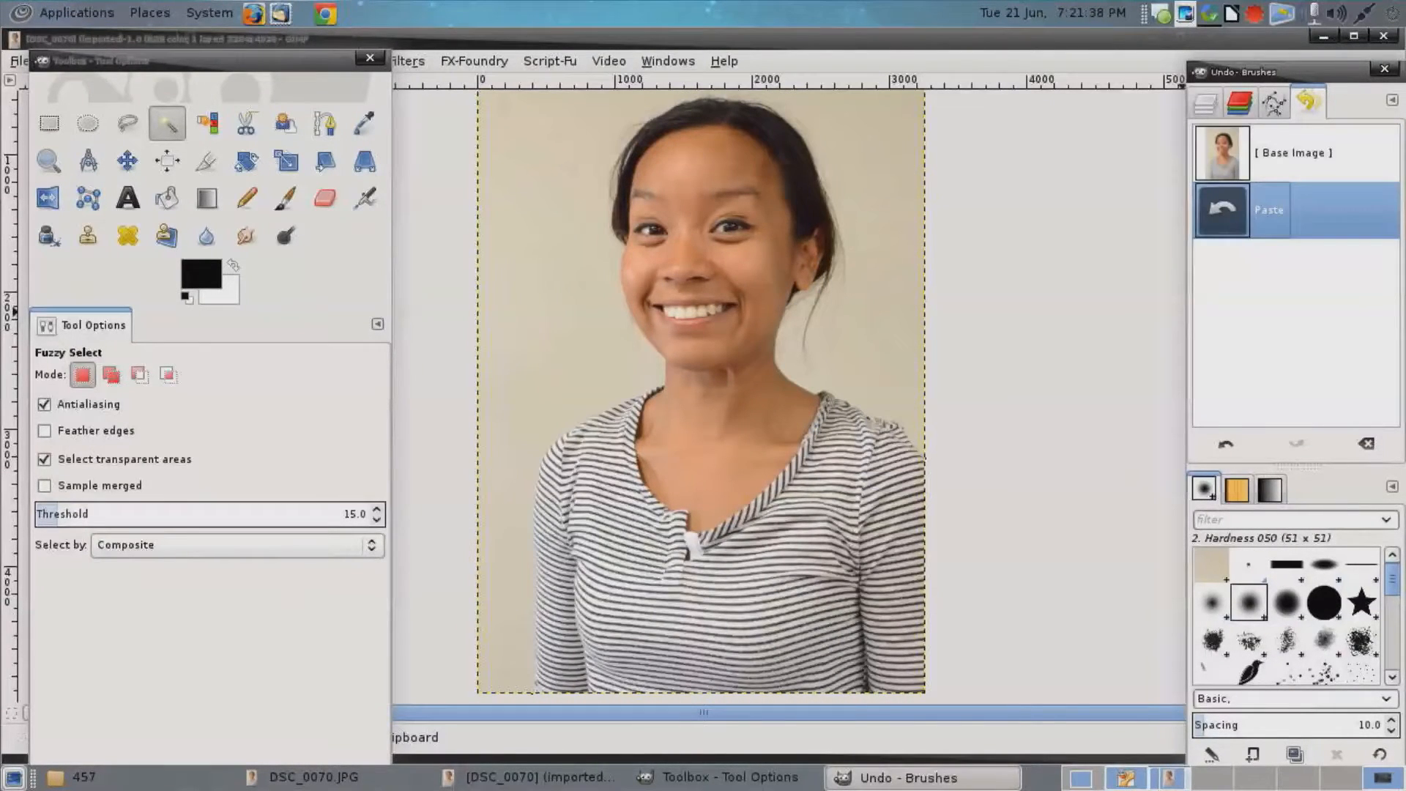
{"action": "left_click", "coordinate": [1293, 153]}
Fuzzy-select the beige background on the DSC_0070.JPG layer and invert the selection to cover the woman.
{"action": "left_click", "coordinate": [1205, 103]}
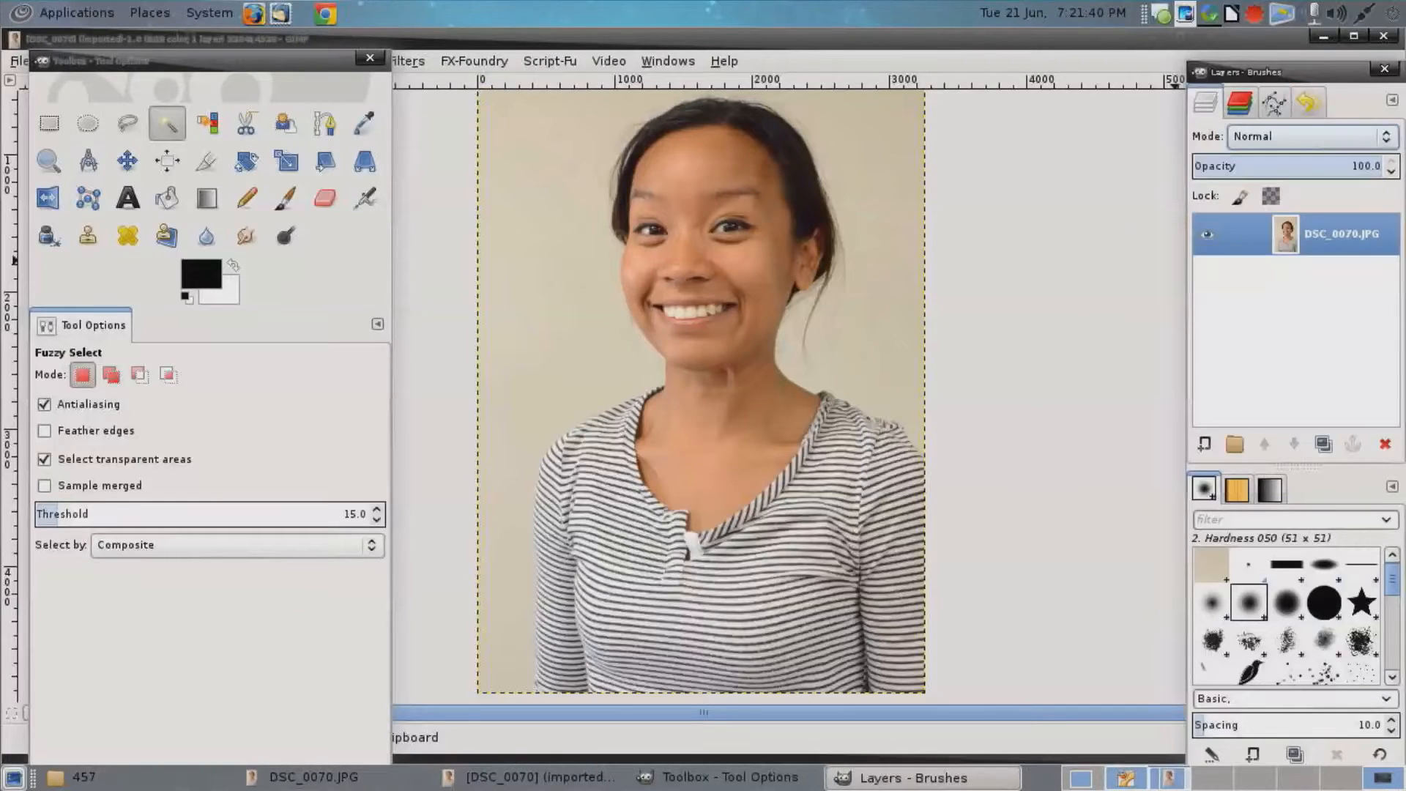
{"action": "left_click", "coordinate": [886, 297]}
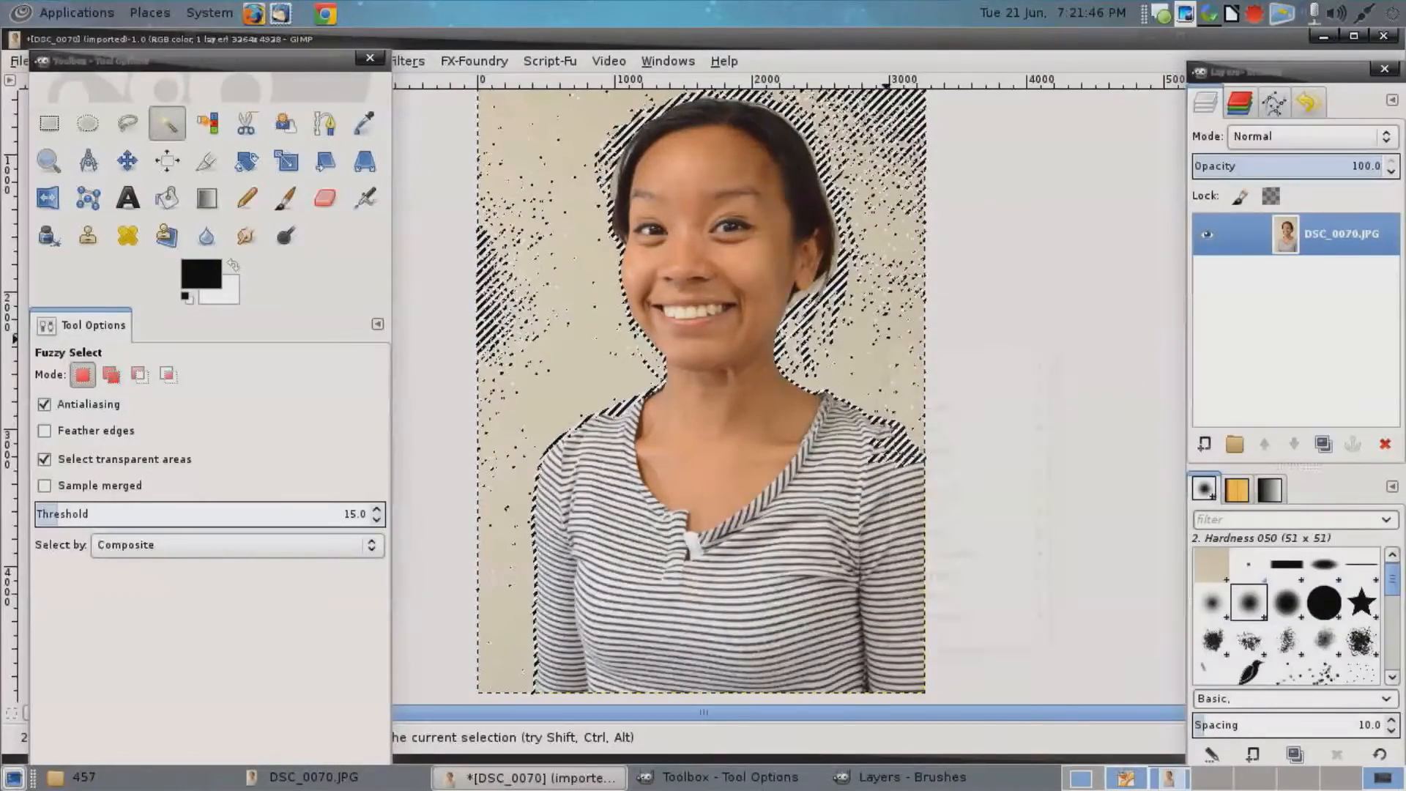
{"action": "right_click", "coordinate": [887, 339]}
{"action": "mouse_move", "coordinate": [952, 408]}
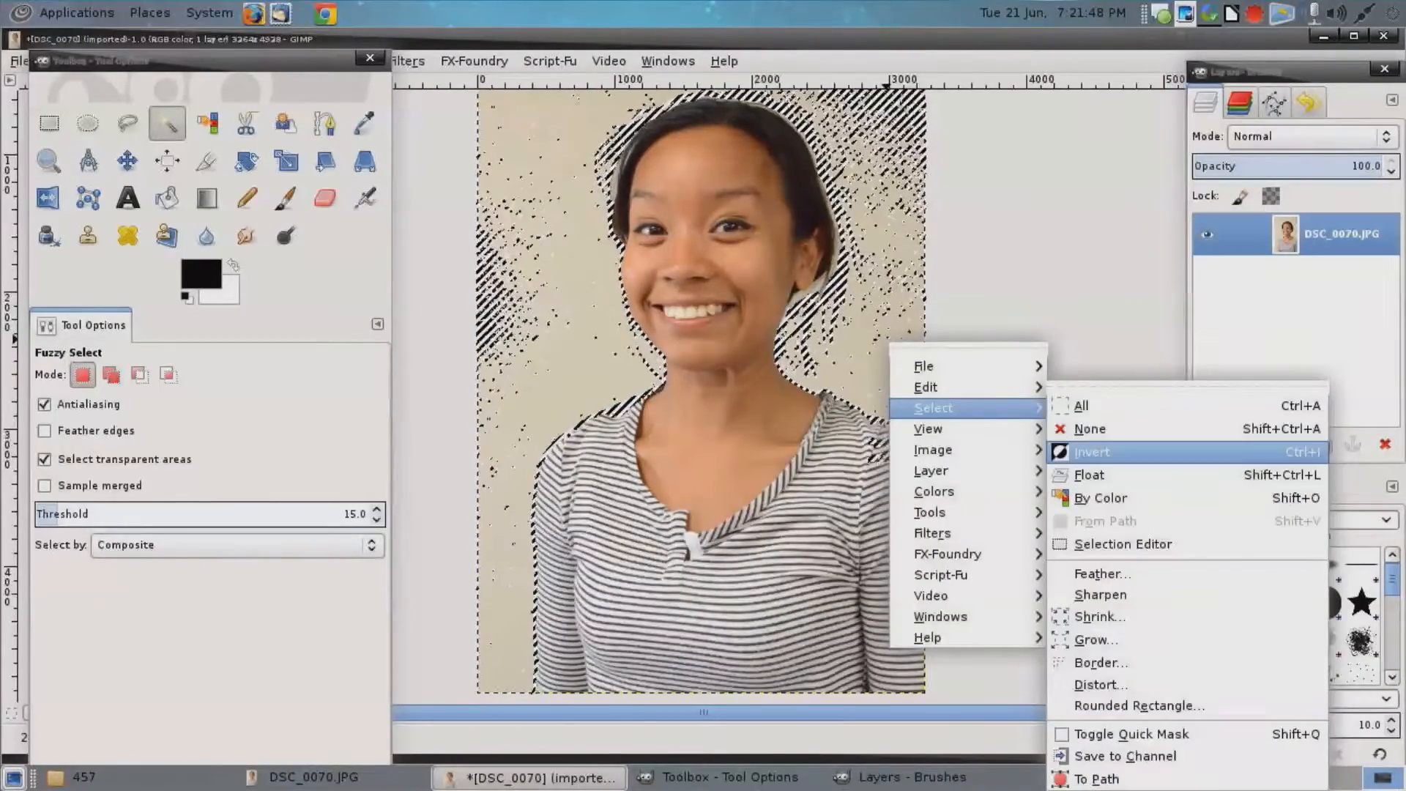
{"action": "left_click", "coordinate": [1096, 457]}
Copy the selected woman, paste her onto a new layer, and hide the DSC_0070.JPG layer.
{"action": "key", "text": "ctrl+c"}
{"action": "key", "text": "ctrl+v"}
{"action": "right_click", "coordinate": [762, 414]}
{"action": "mouse_move", "coordinate": [842, 543]}
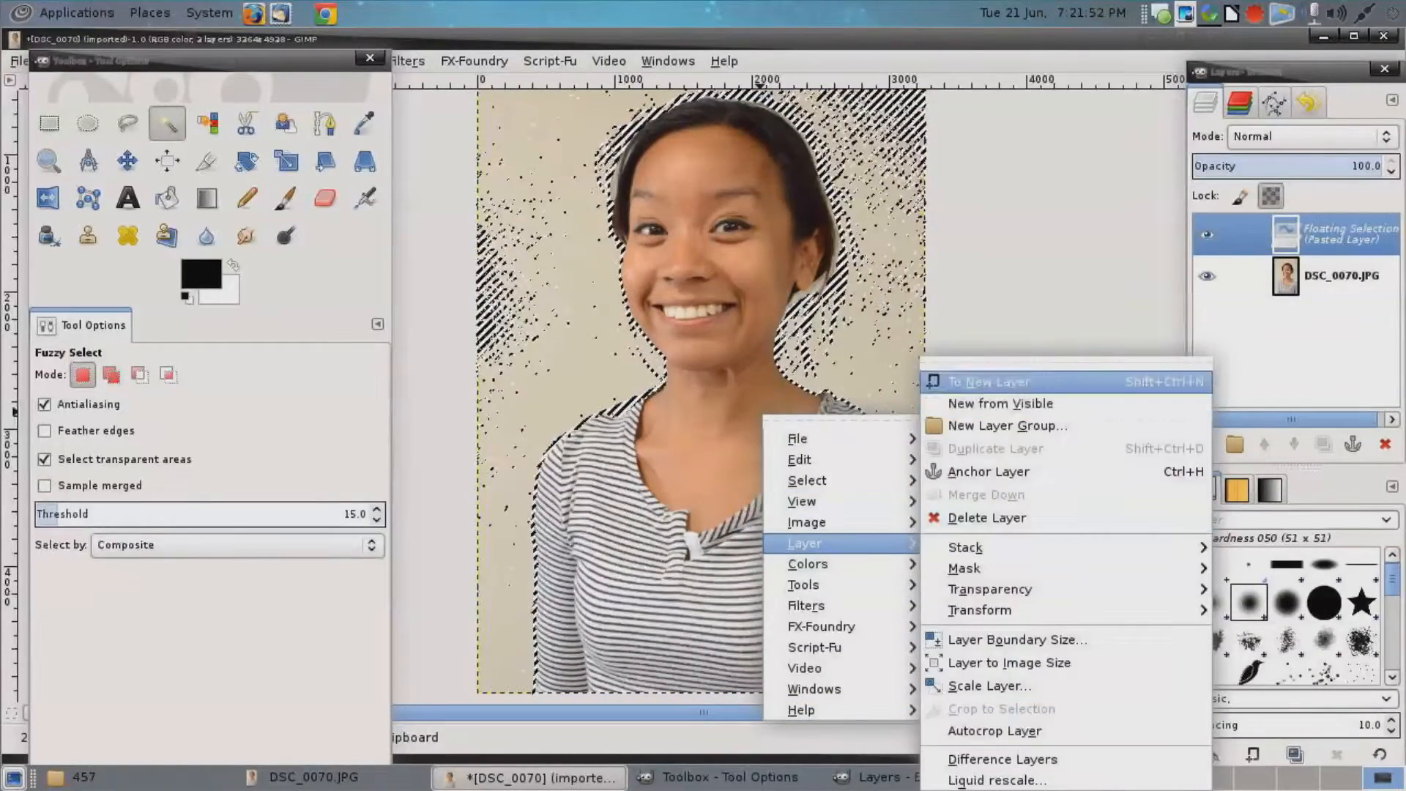
{"action": "left_click", "coordinate": [988, 385]}
{"action": "left_click", "coordinate": [1208, 275]}
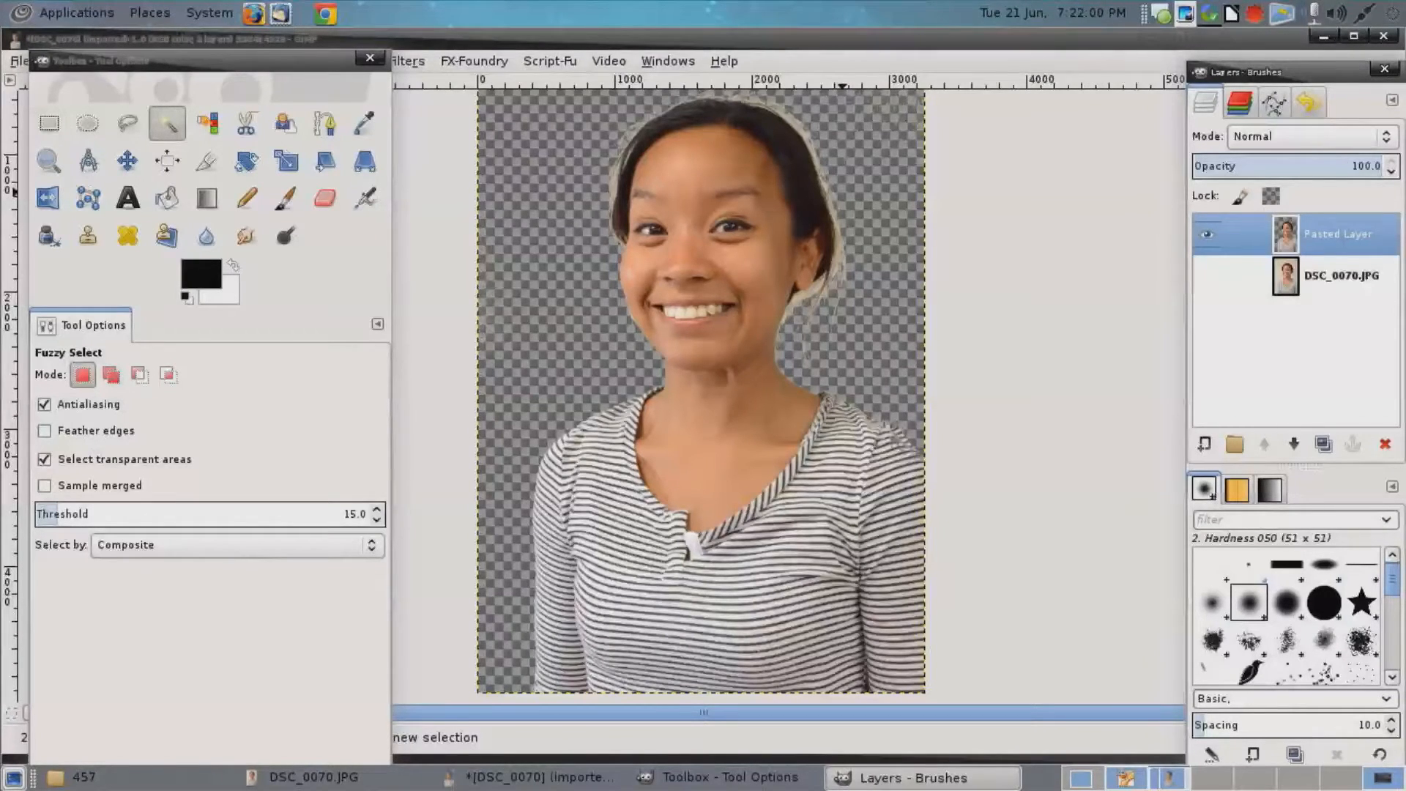
Examine the cut-out edges around the ear, neck and loose hair strands of the pasted layer.
{"action": "left_click", "coordinate": [823, 180]}
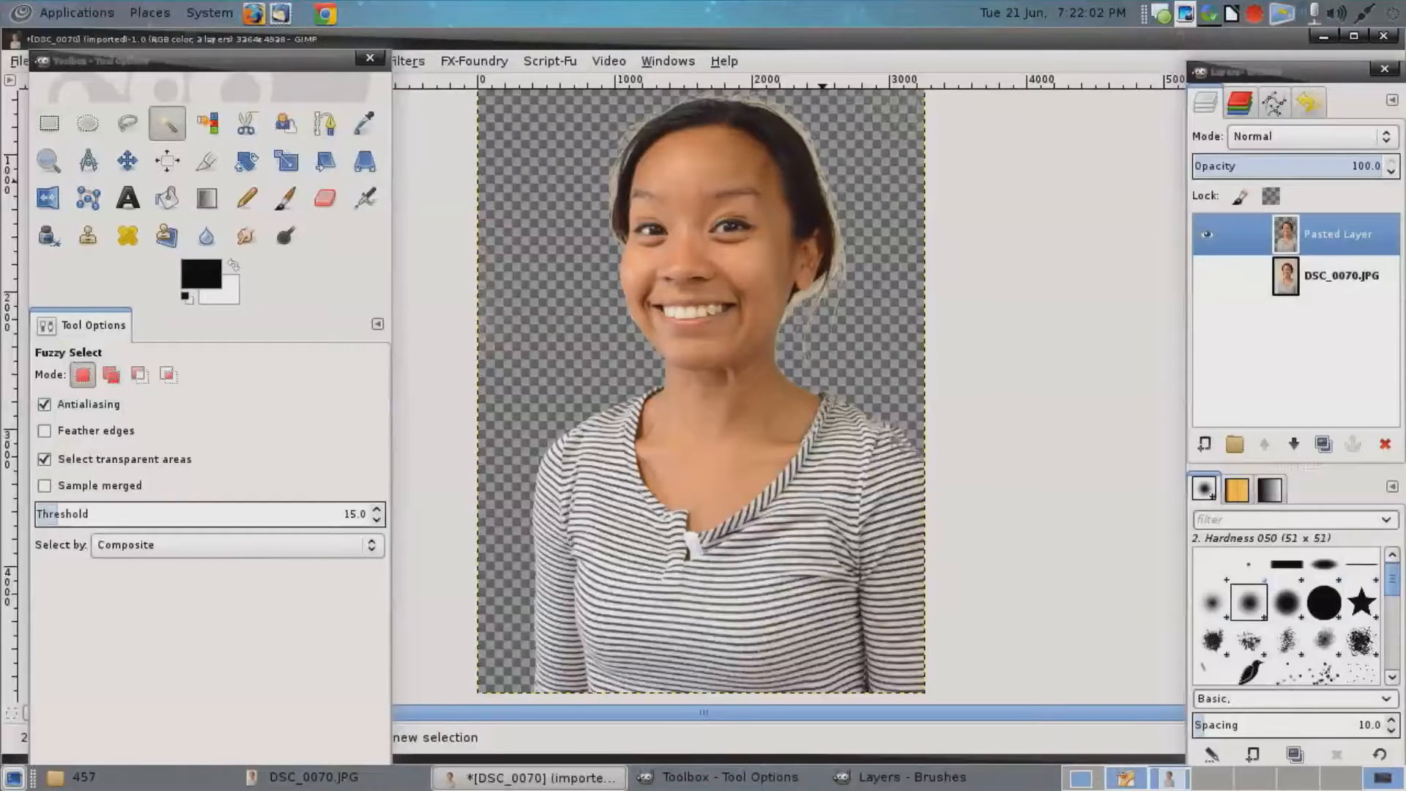
{"action": "scroll", "coordinate": [732, 199], "scroll_direction": "up", "scroll_amount": 6}
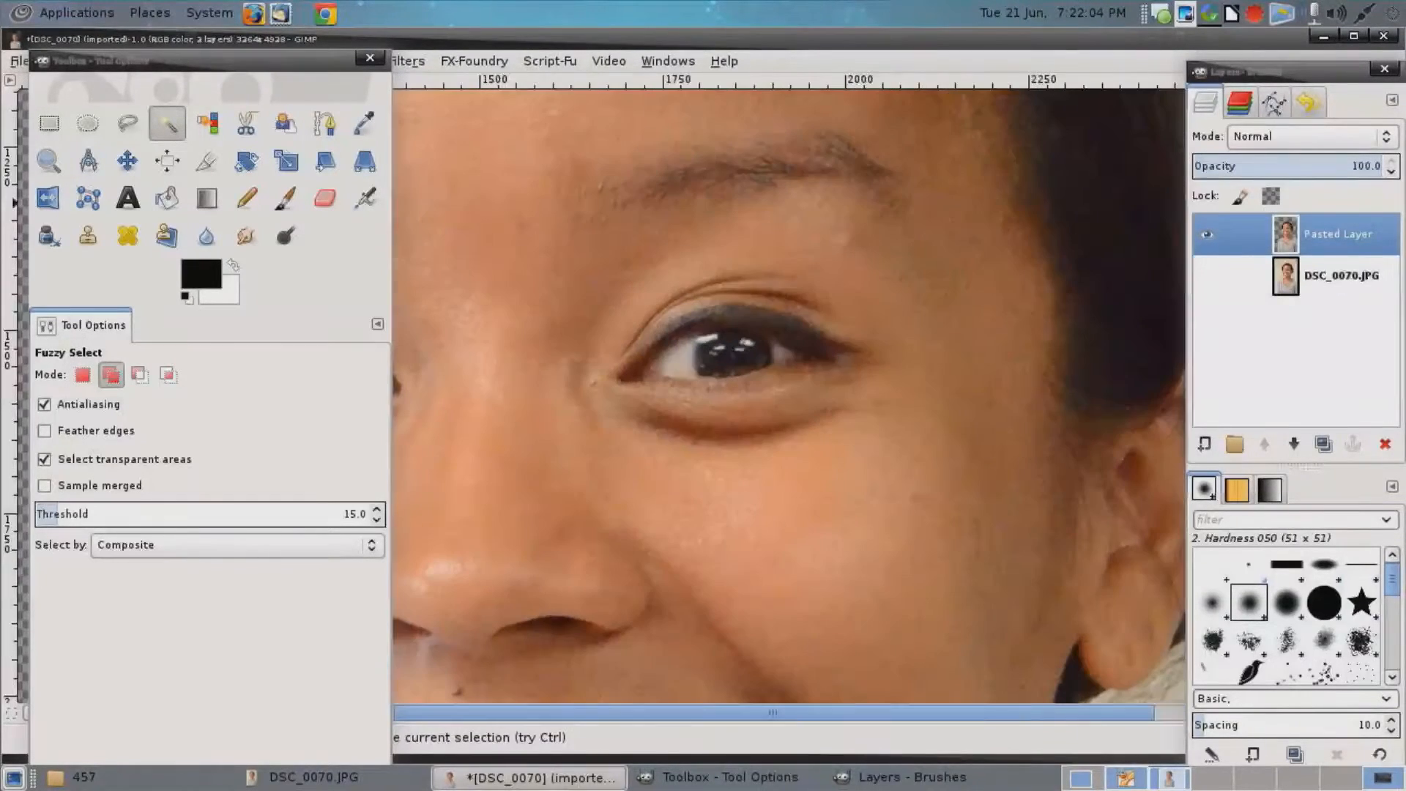
{"action": "scroll", "coordinate": [780, 203], "scroll_direction": "down", "scroll_amount": 2}
{"action": "scroll", "coordinate": [780, 203], "scroll_direction": "right", "scroll_amount": 2}
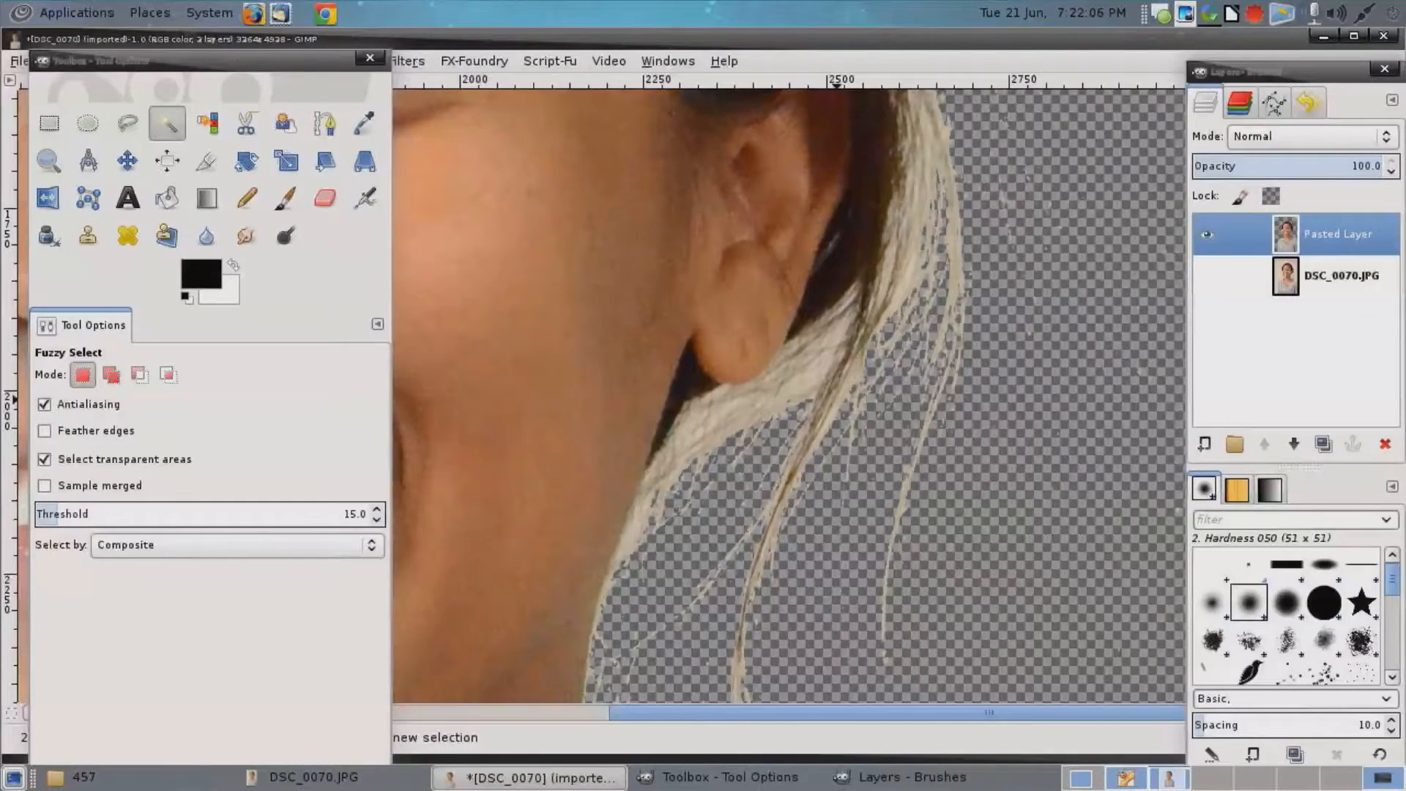
{"action": "scroll", "coordinate": [837, 490], "scroll_direction": "down", "scroll_amount": 2}
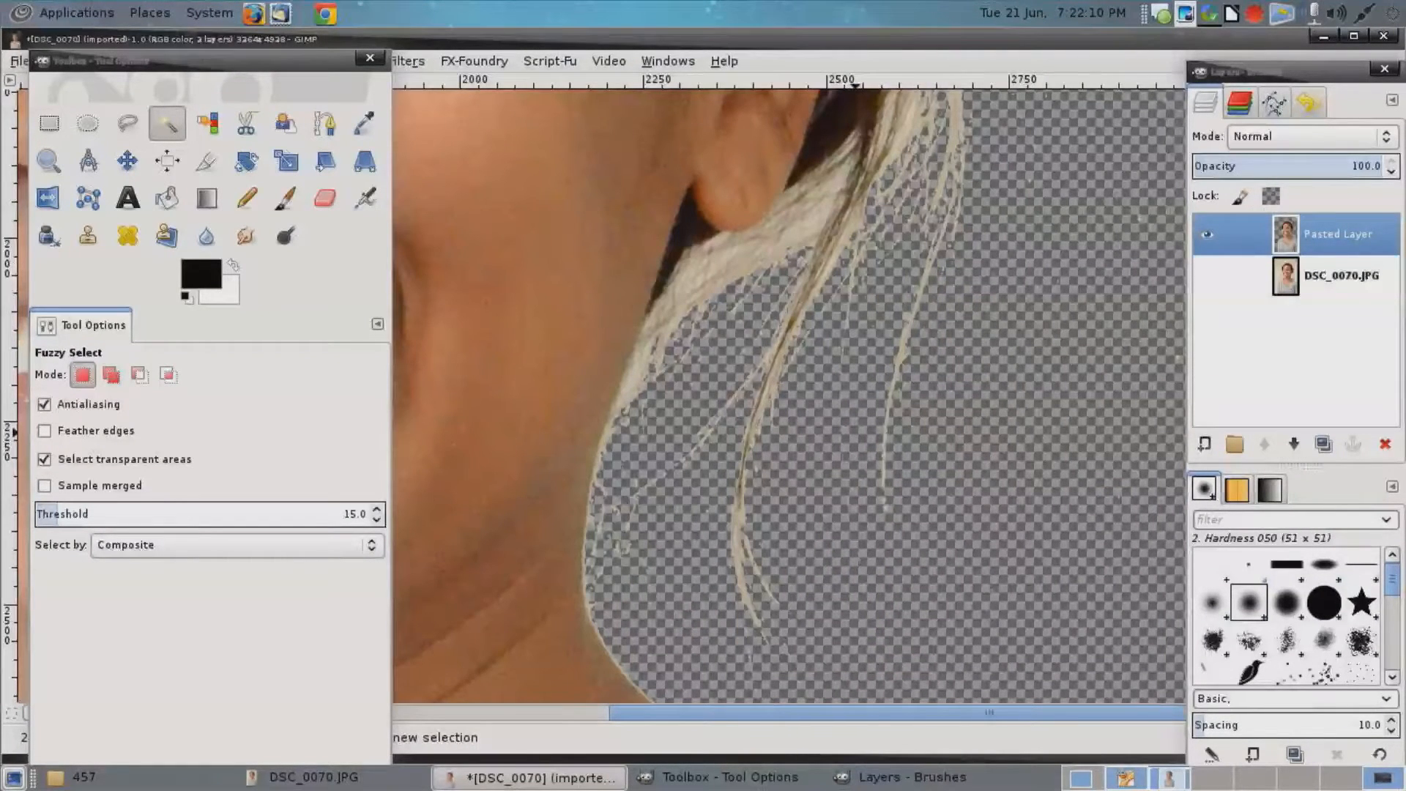
{"action": "scroll", "coordinate": [790, 395], "scroll_direction": "down", "scroll_amount": 5}
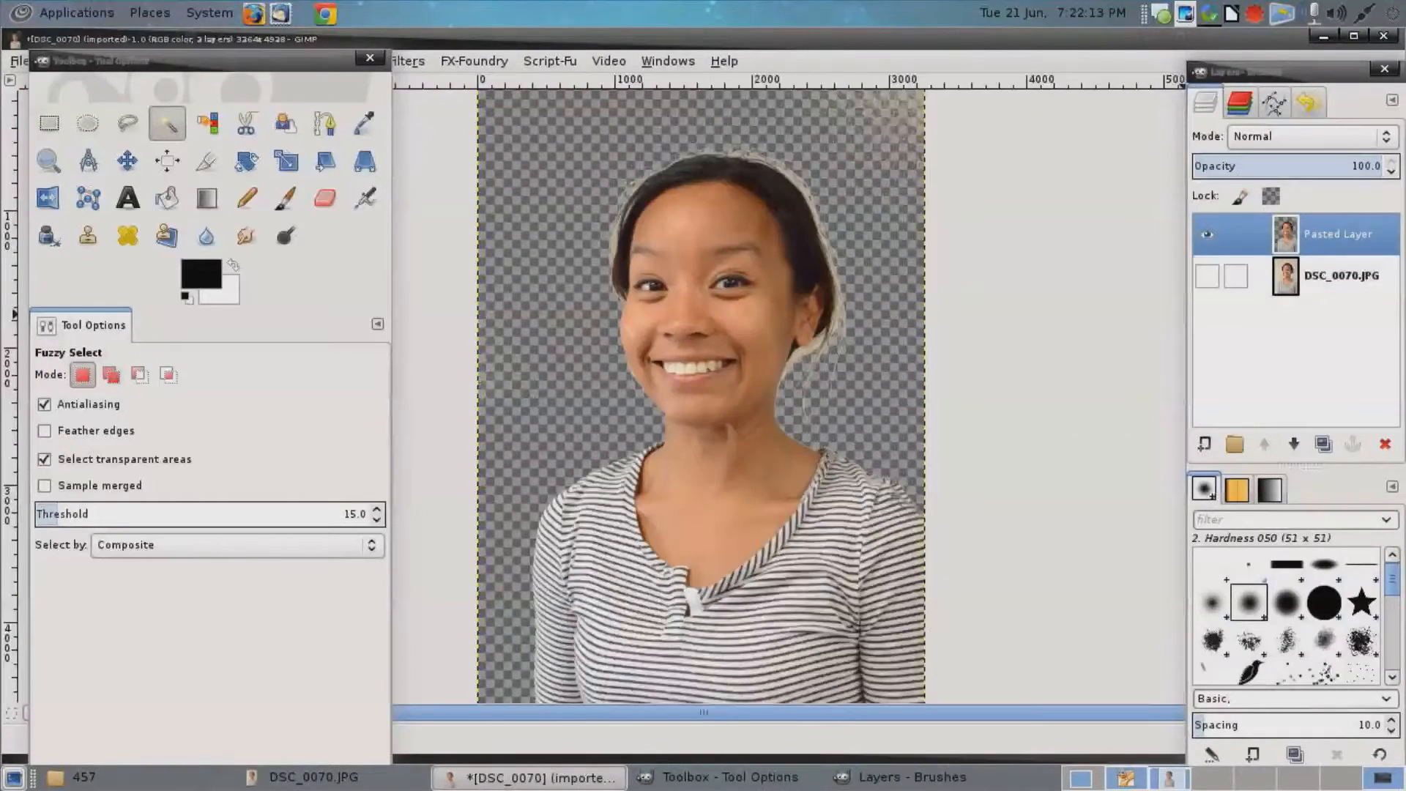
Add a white layer of 3264 × 4928 px between the pasted layer and the DSC_0070.JPG layer.
{"action": "right_click", "coordinate": [1317, 275]}
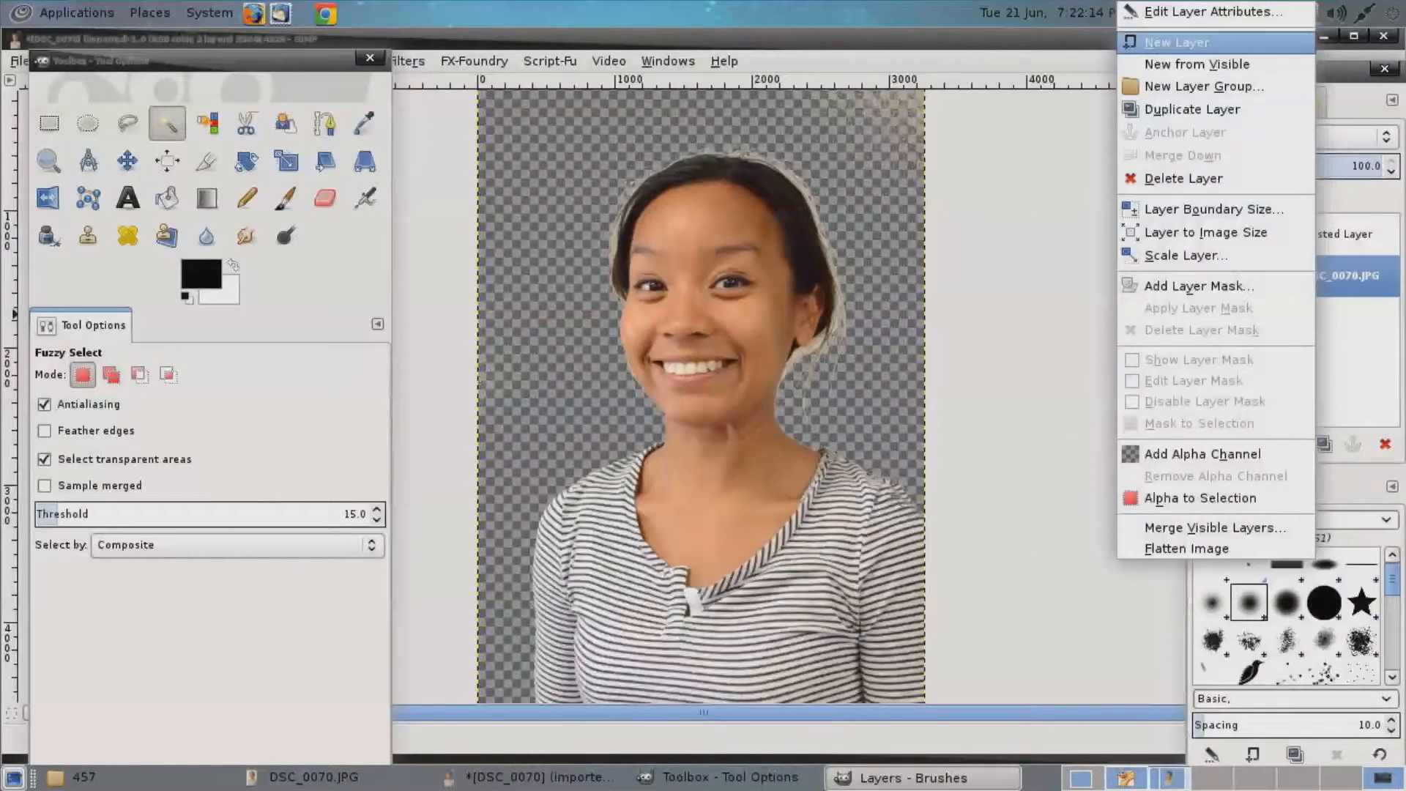
{"action": "left_click", "coordinate": [1182, 42]}
{"action": "left_click", "coordinate": [583, 460]}
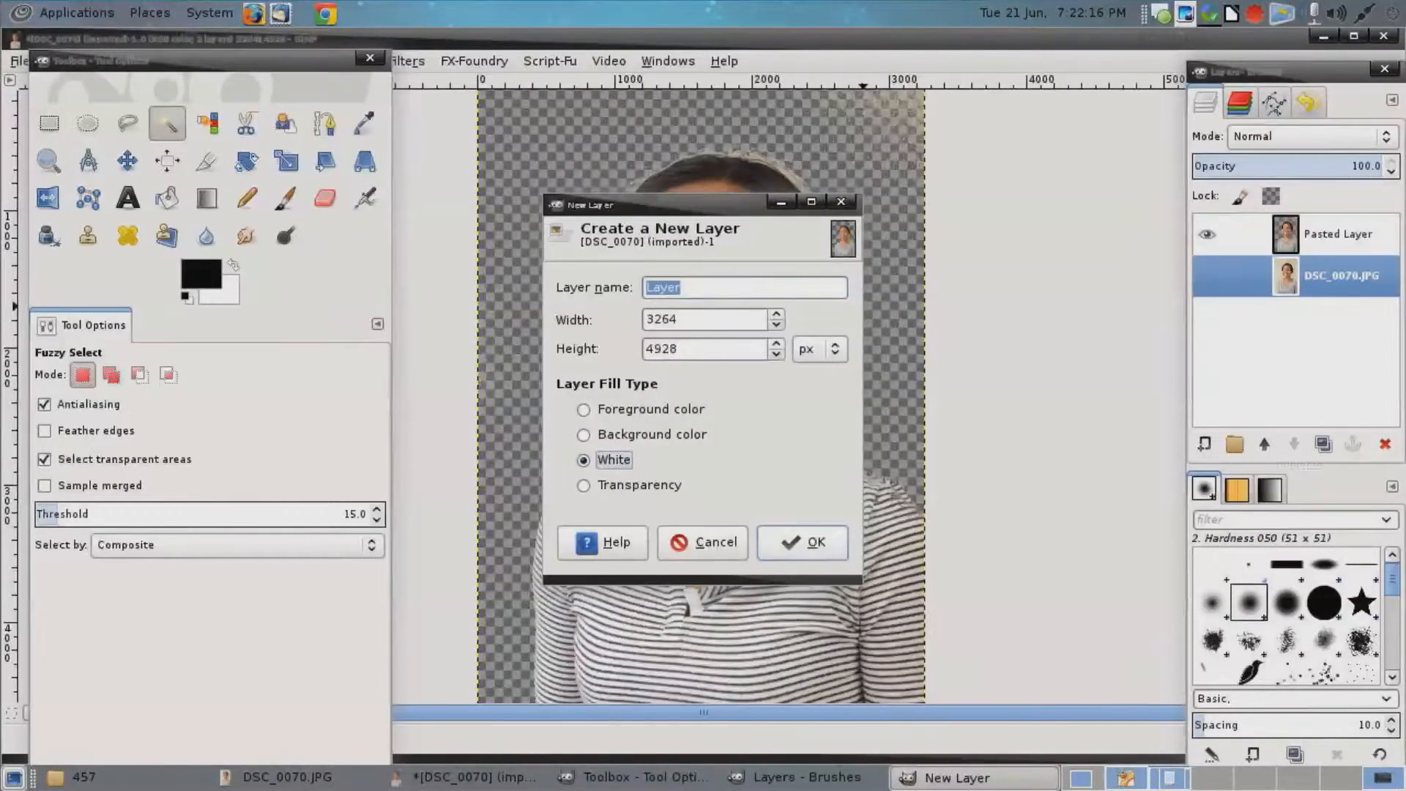
{"action": "left_click", "coordinate": [803, 542]}
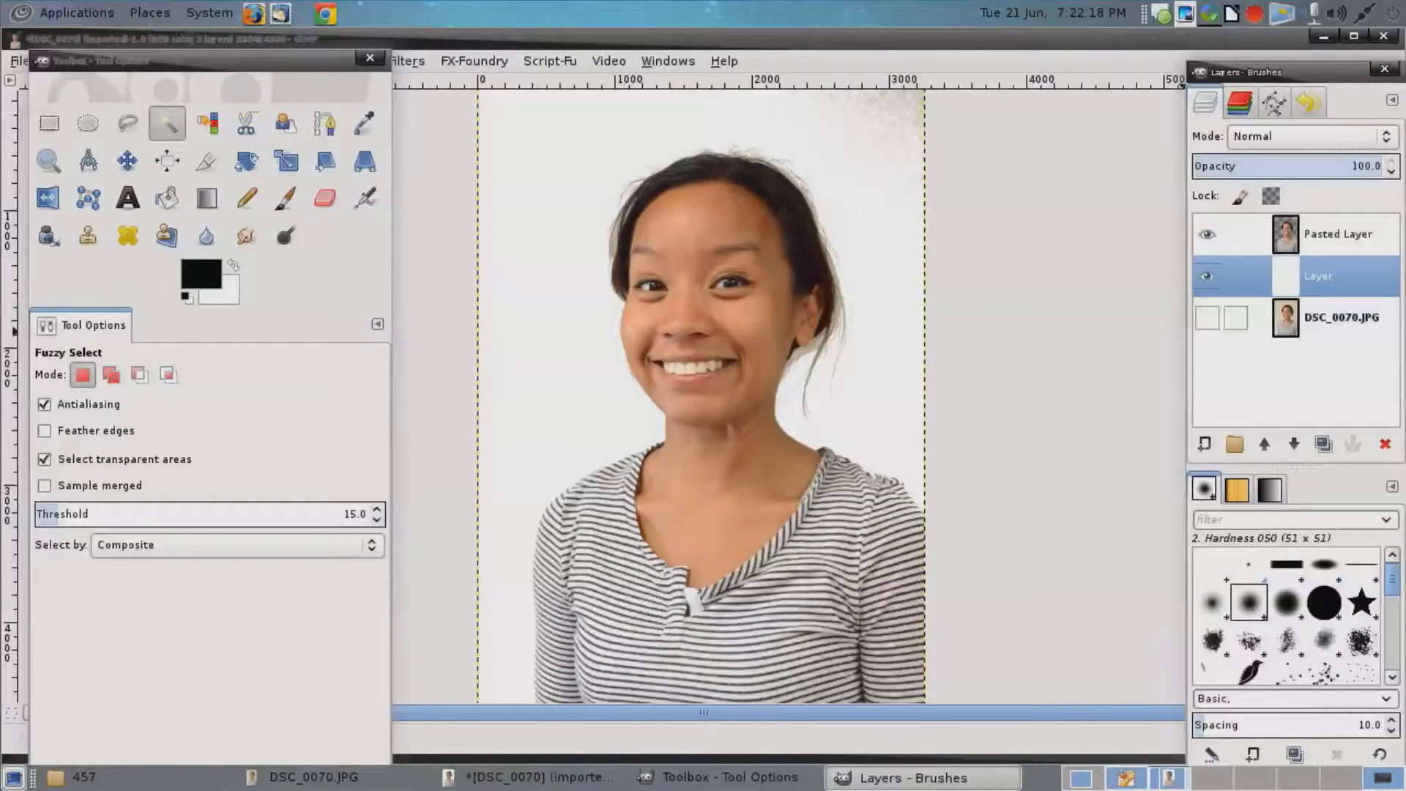
Fill the new background layer with the black foreground color.
{"action": "right_click", "coordinate": [797, 363]}
{"action": "mouse_move", "coordinate": [831, 395]}
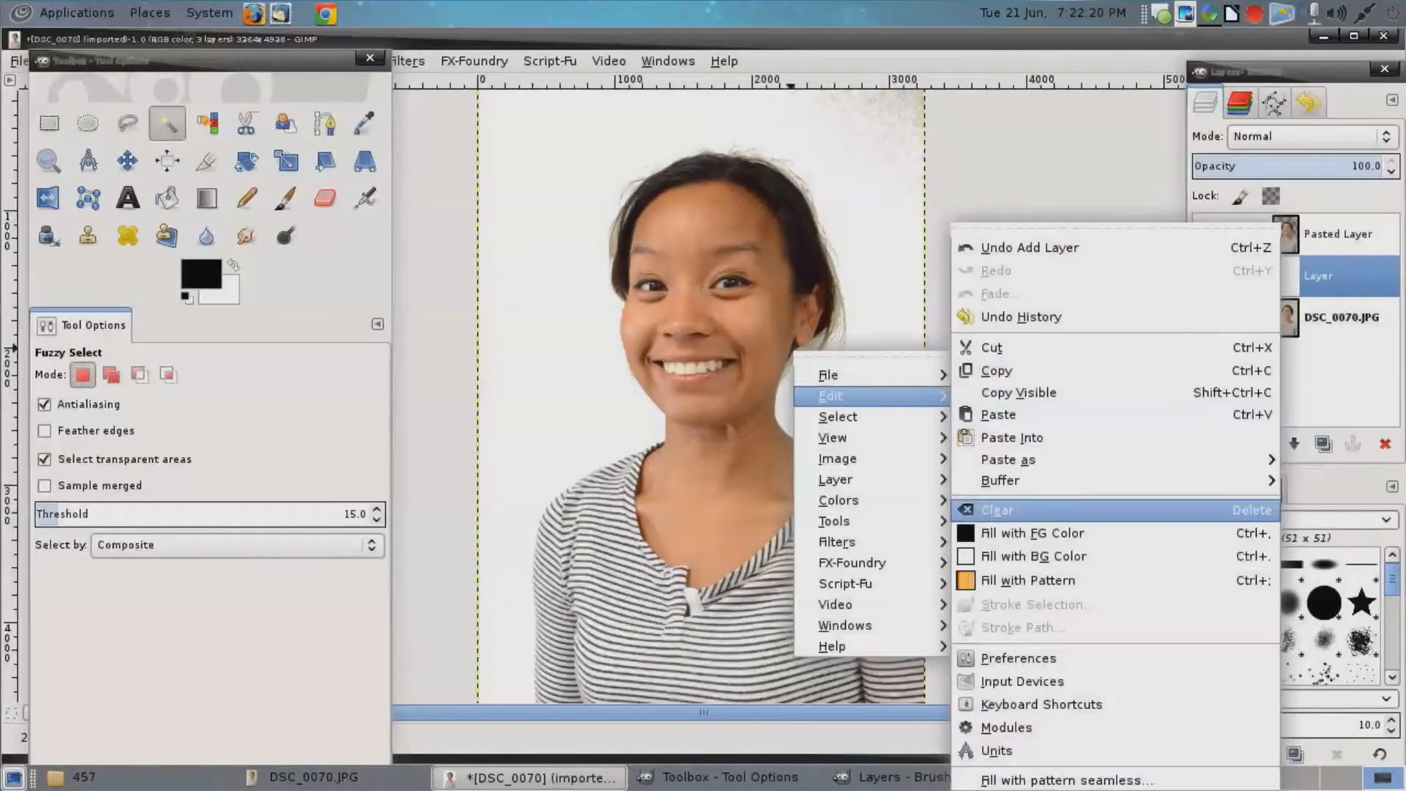
{"action": "left_click", "coordinate": [1084, 534]}
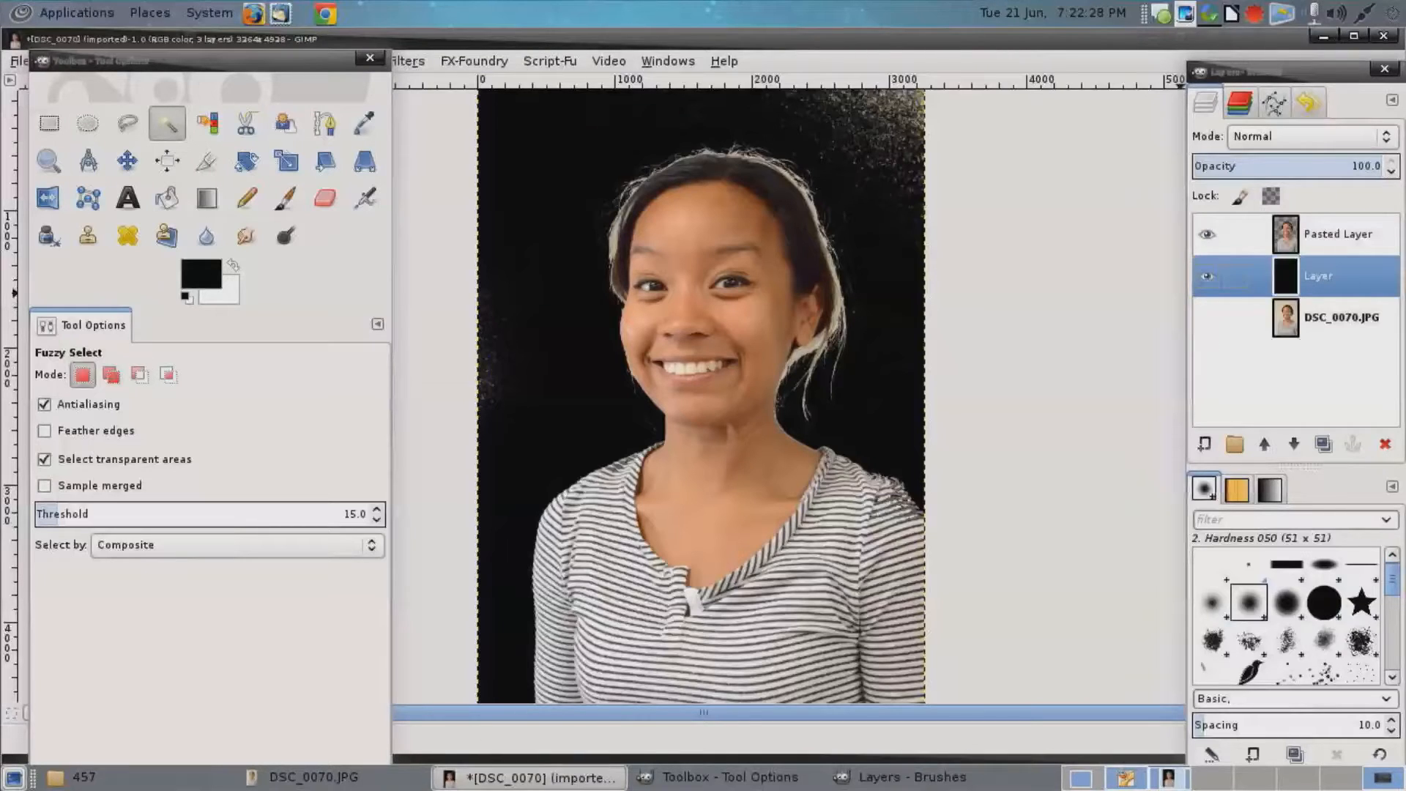
Show only the DSC_0070.JPG layer and delete the pasted layer and the black background layer.
{"action": "left_click", "coordinate": [1207, 318], "text": "shift"}
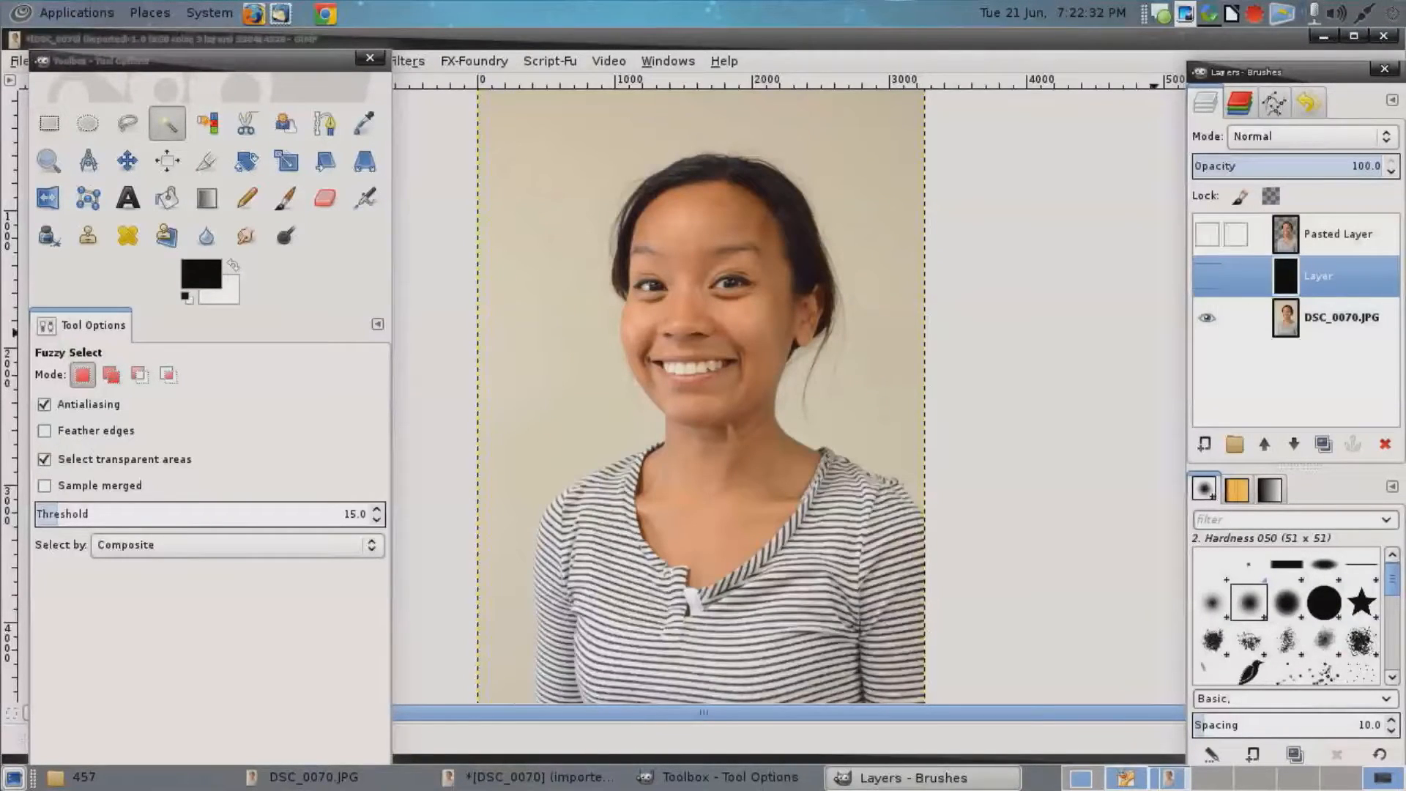
{"action": "right_click", "coordinate": [1290, 234]}
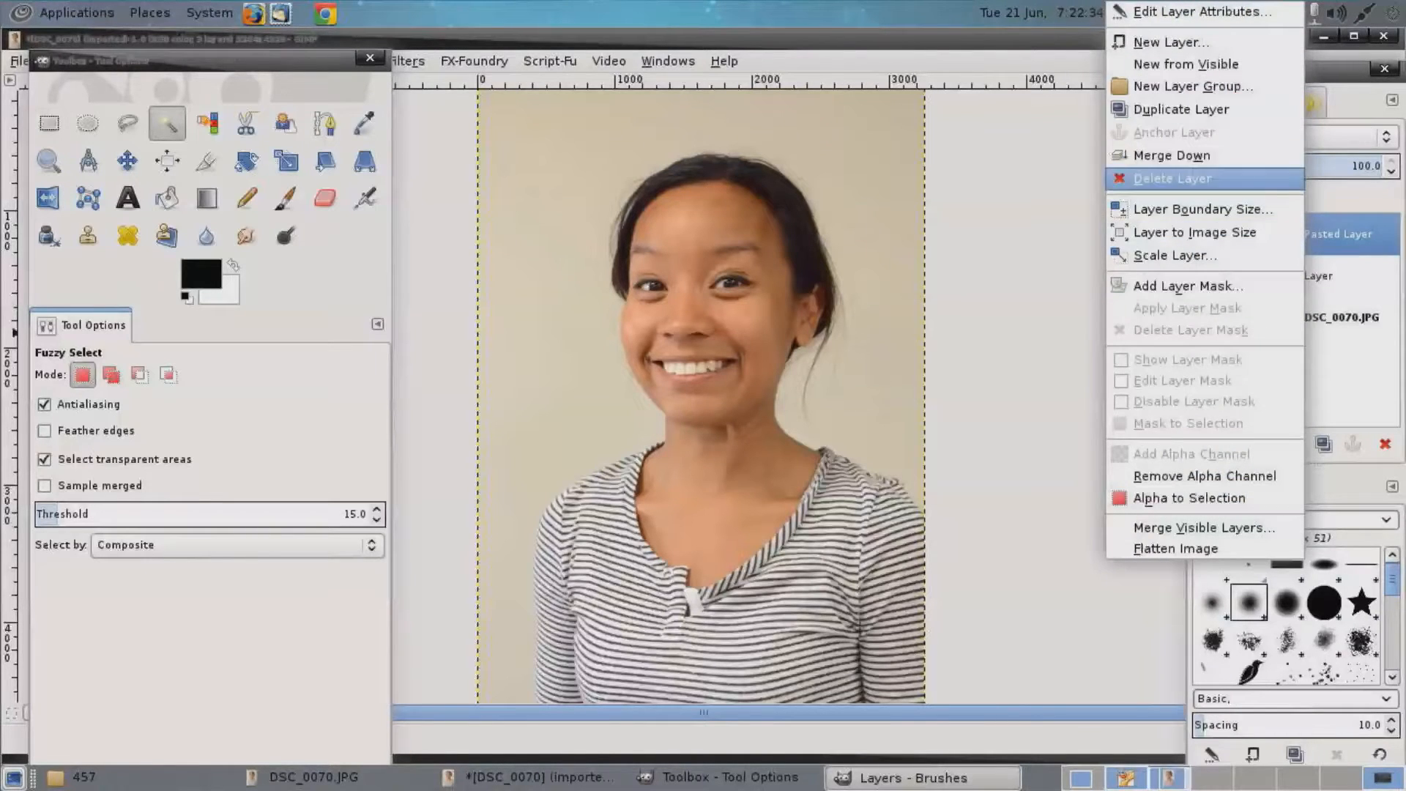
{"action": "left_click", "coordinate": [1172, 178]}
{"action": "right_click", "coordinate": [1301, 232]}
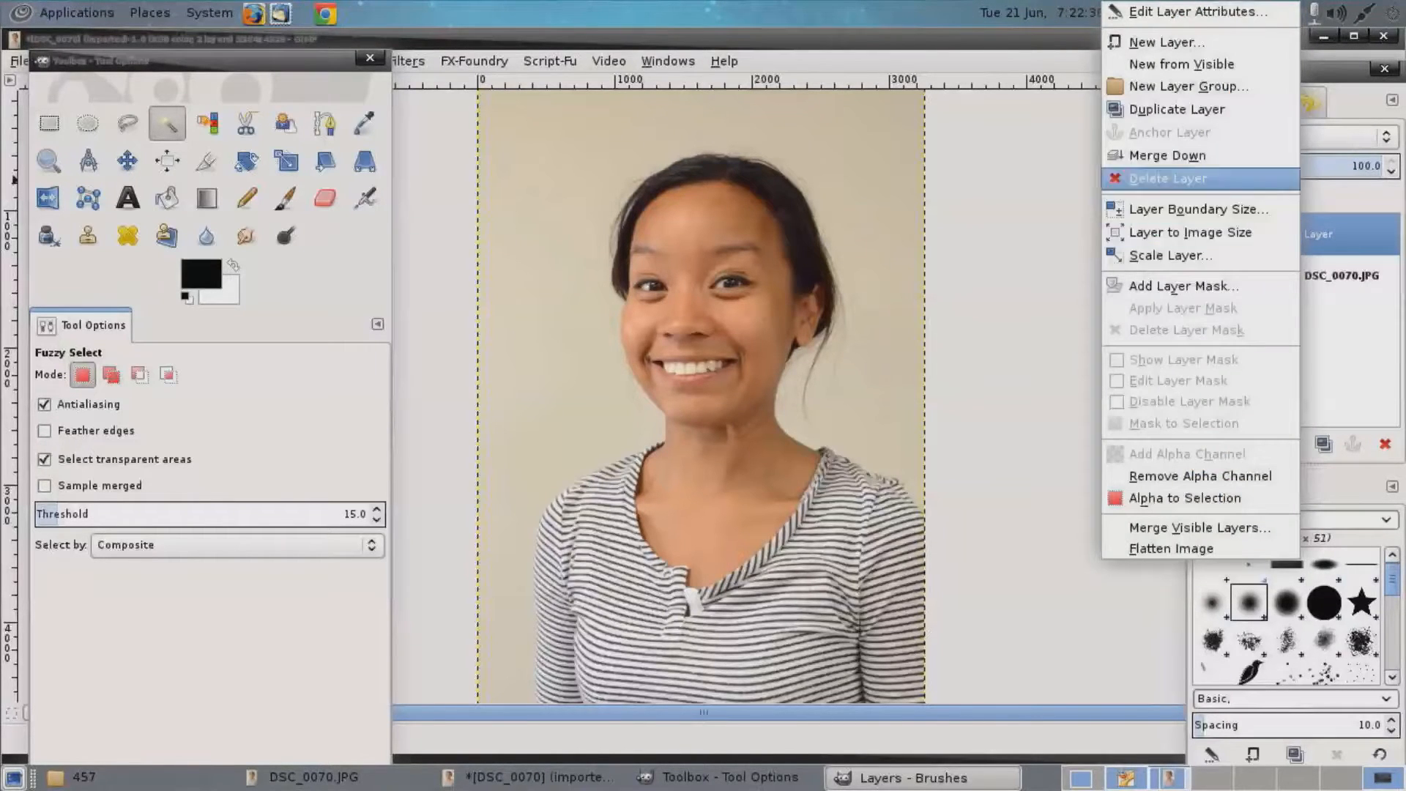
{"action": "left_click", "coordinate": [1172, 178]}
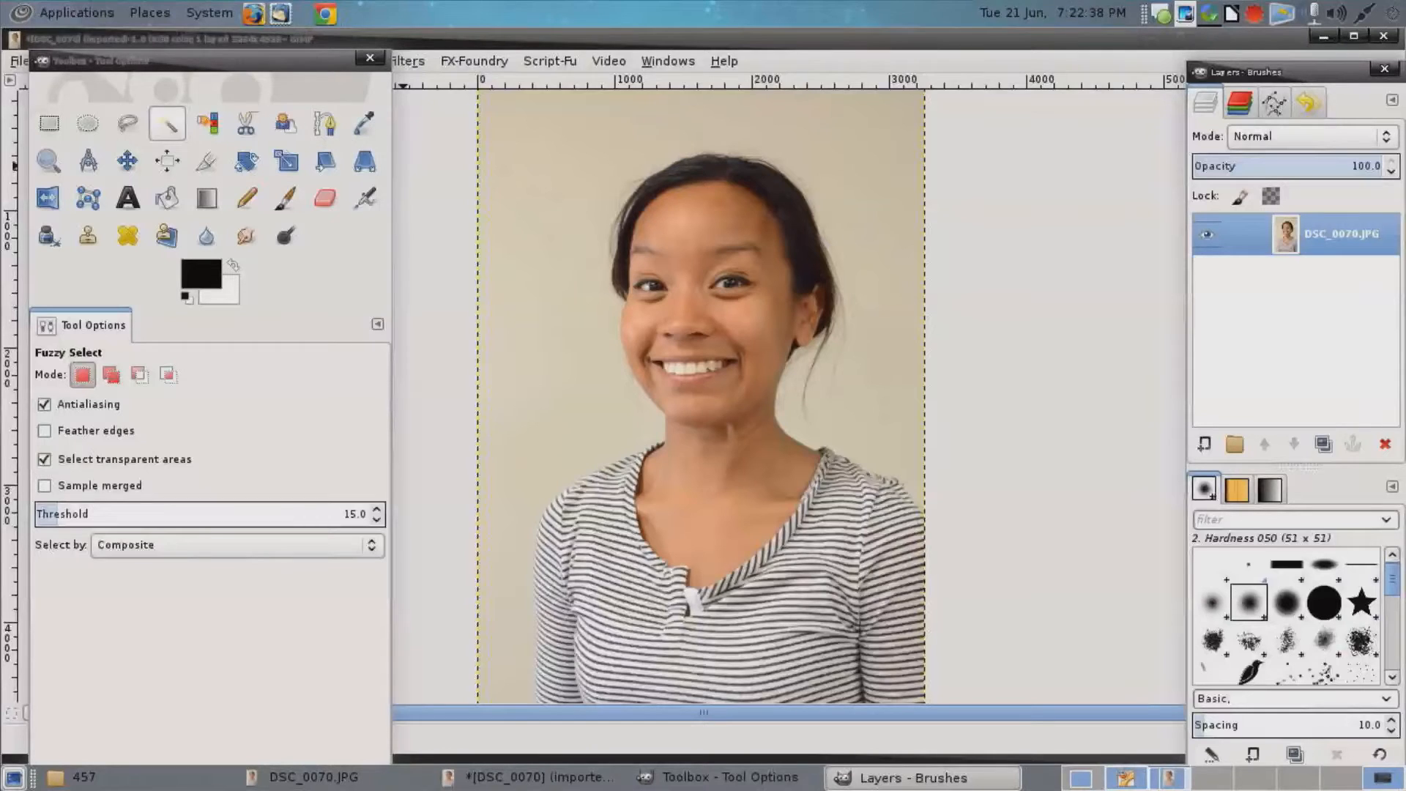
Draw a rectangular selection of about 2368 × 2680 px around the woman's head and shoulders, positioned at about 480, 568.
{"action": "left_click", "coordinate": [48, 123]}
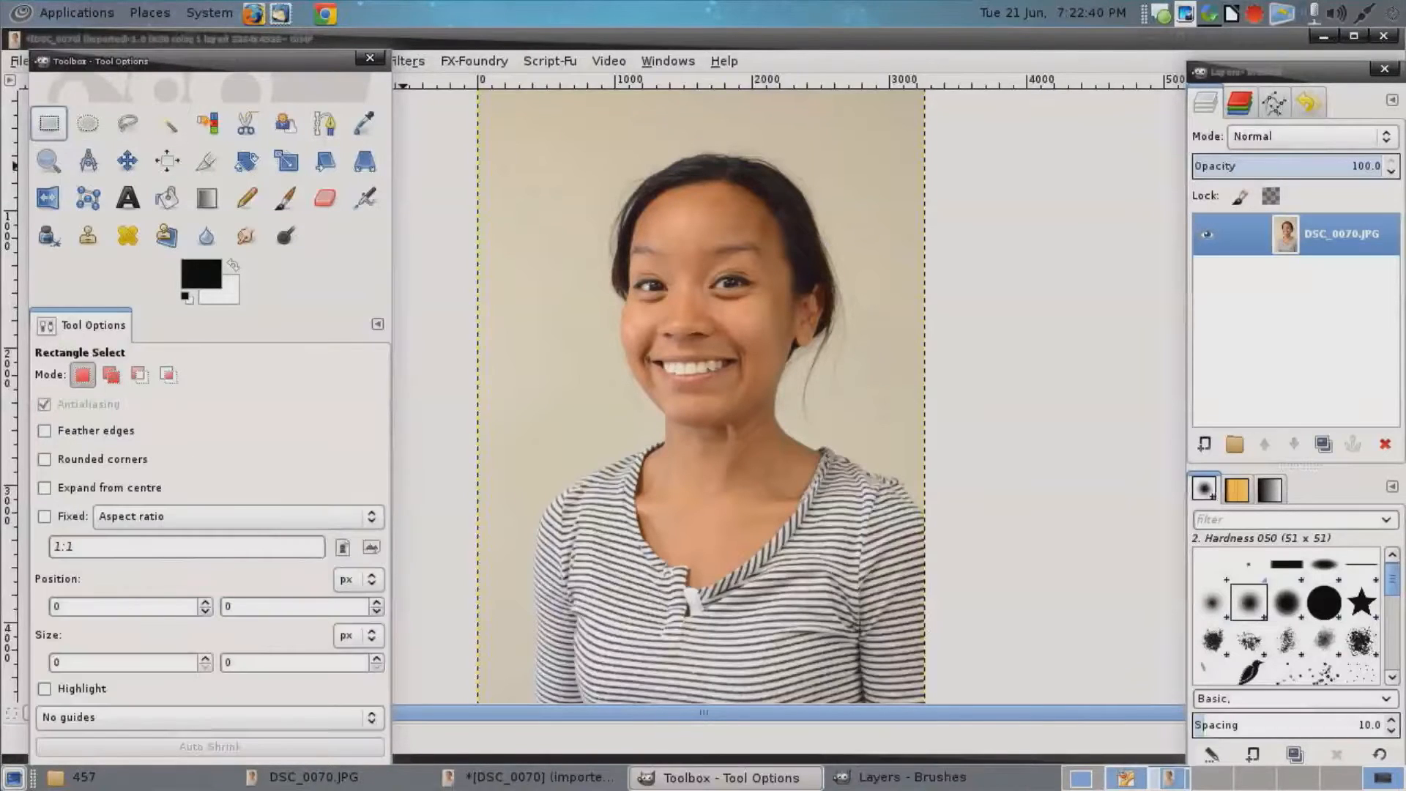
{"action": "left_click_drag", "start_coordinate": [573, 124], "coordinate": [899, 506]}
{"action": "left_click_drag", "start_coordinate": [739, 308], "coordinate": [707, 333]}
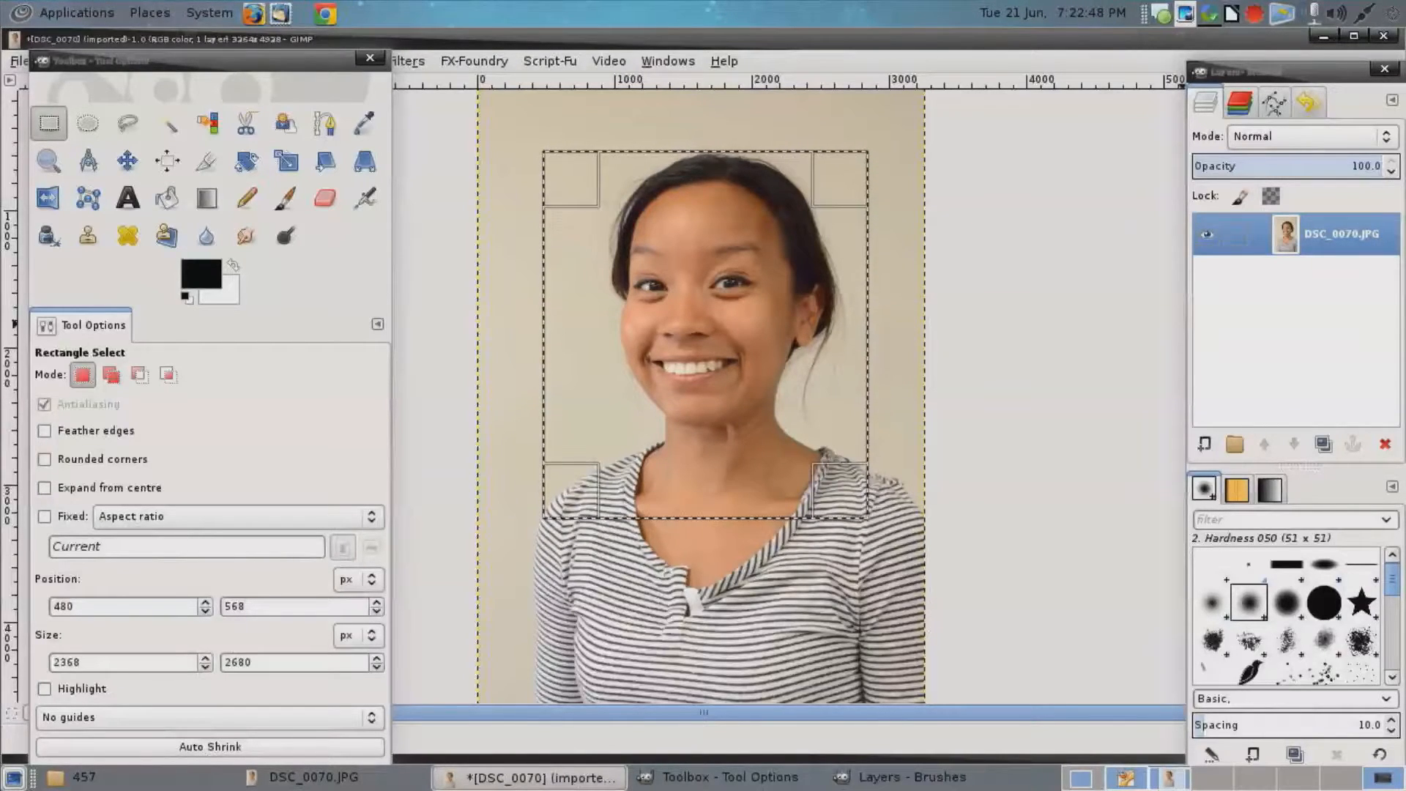
Add a layer mask initialized from the selection to the DSC_0070.JPG layer and clear the selection.
{"action": "right_click", "coordinate": [1330, 234]}
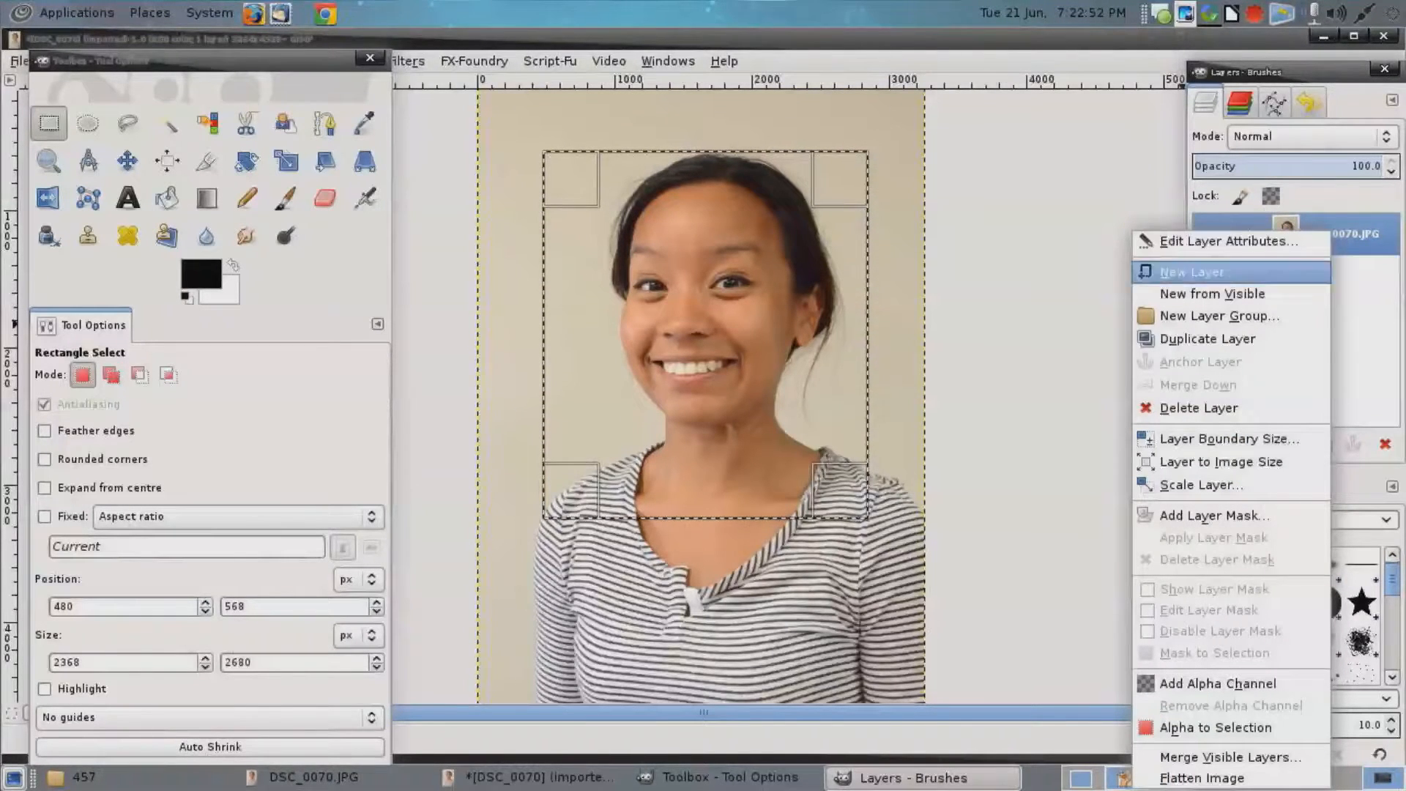
{"action": "left_click", "coordinate": [1214, 516]}
{"action": "left_click", "coordinate": [584, 387]}
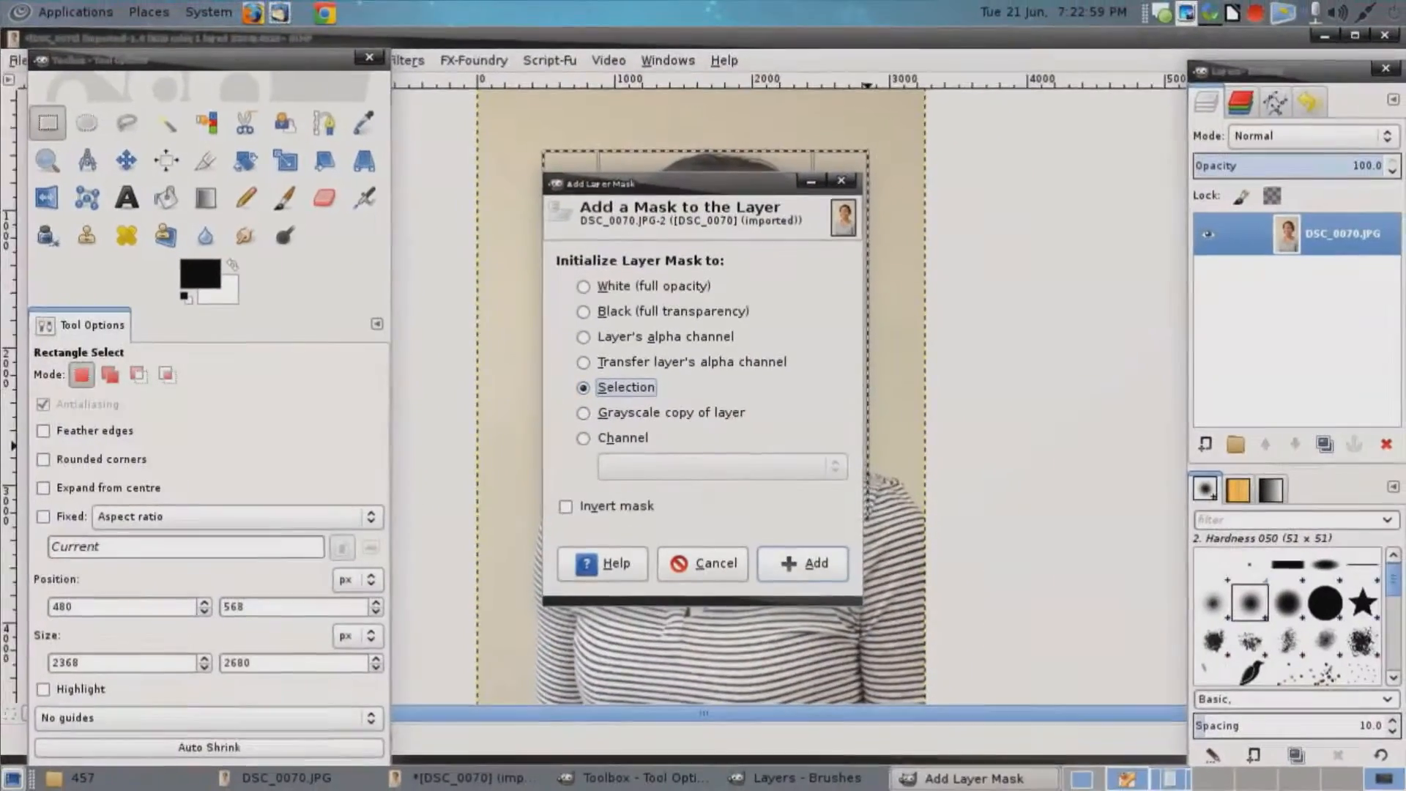
{"action": "key", "text": "Return"}
{"action": "left_click", "coordinate": [1029, 258]}
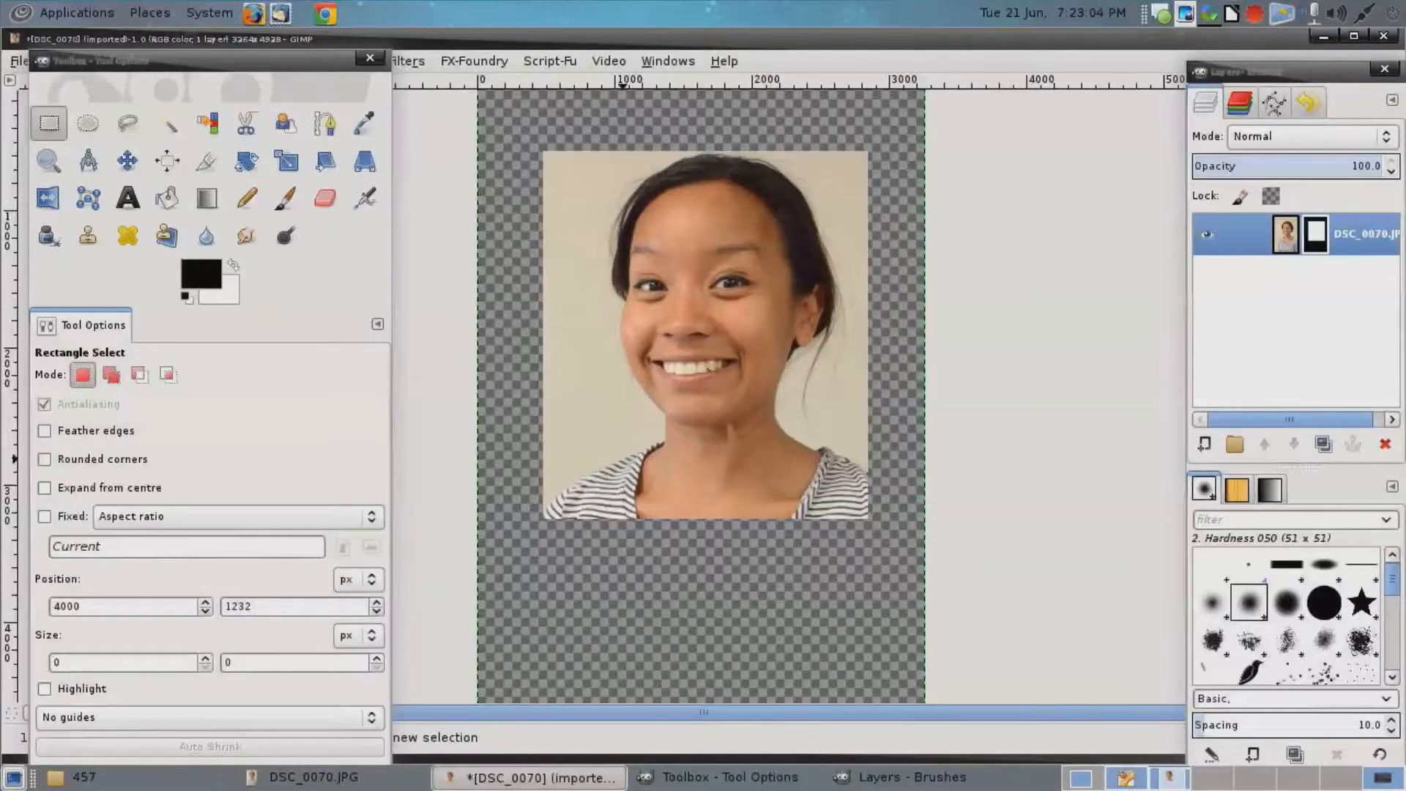
Delete the layer mask of the DSC_0070.JPG layer and undo the deletion.
{"action": "right_click", "coordinate": [1315, 234]}
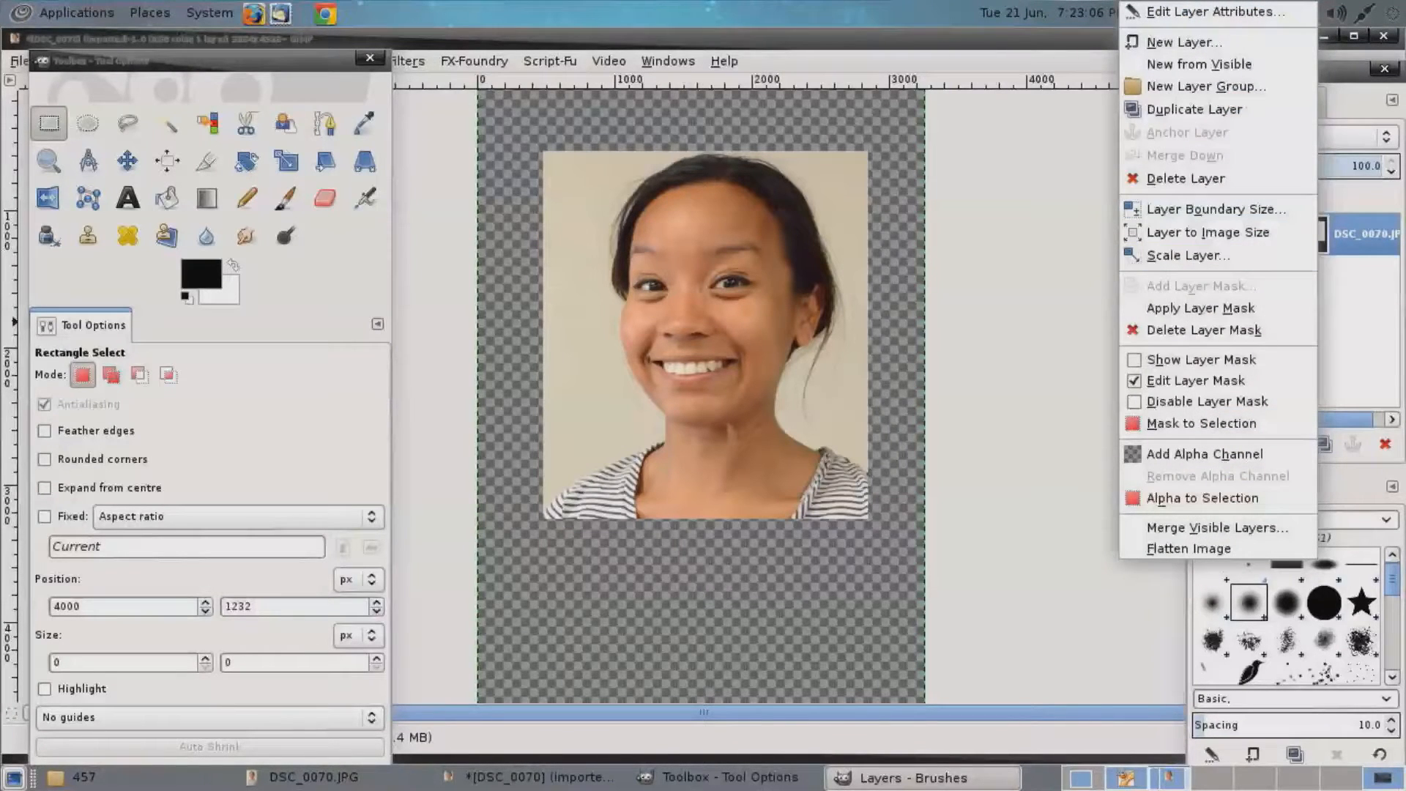
{"action": "left_click", "coordinate": [1205, 330]}
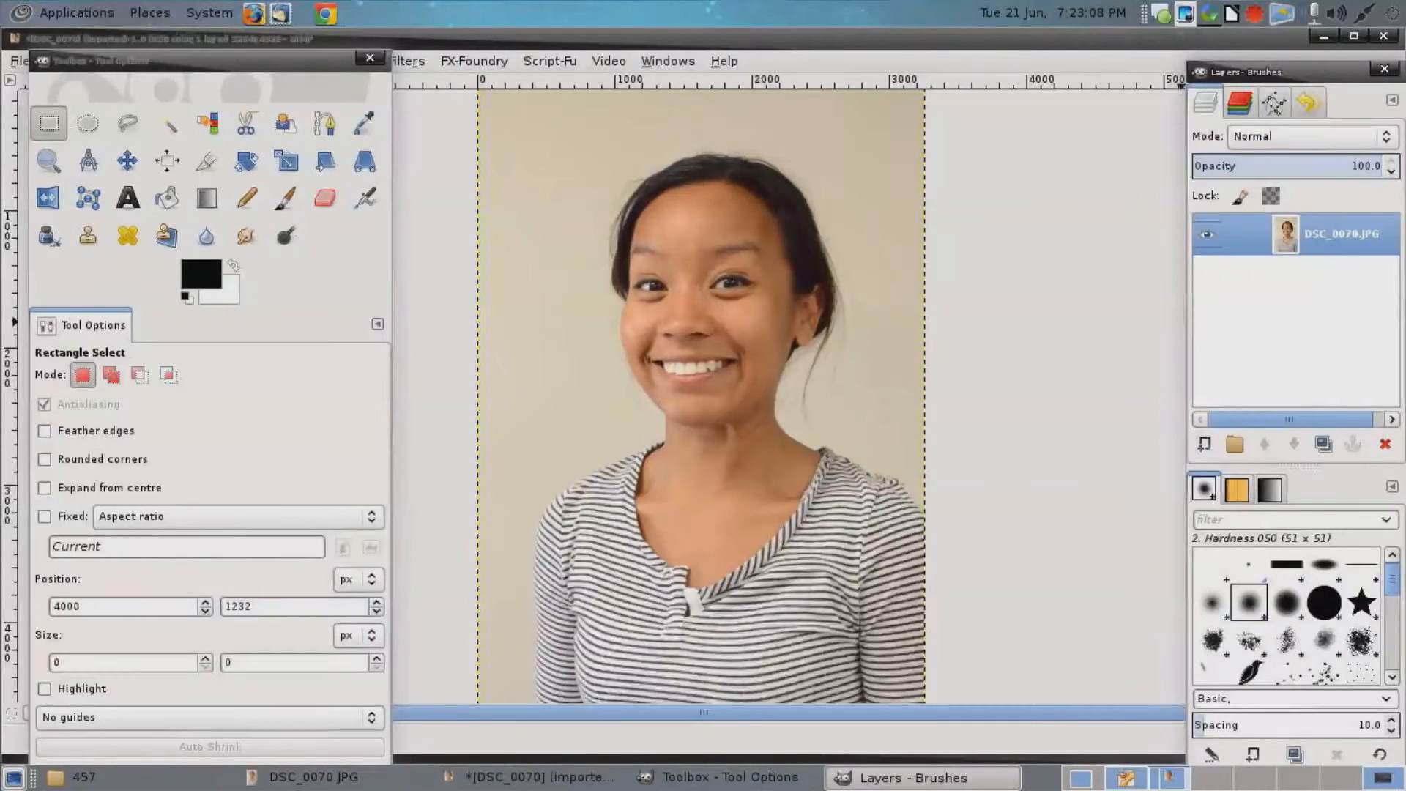
{"action": "key", "text": "ctrl+z"}
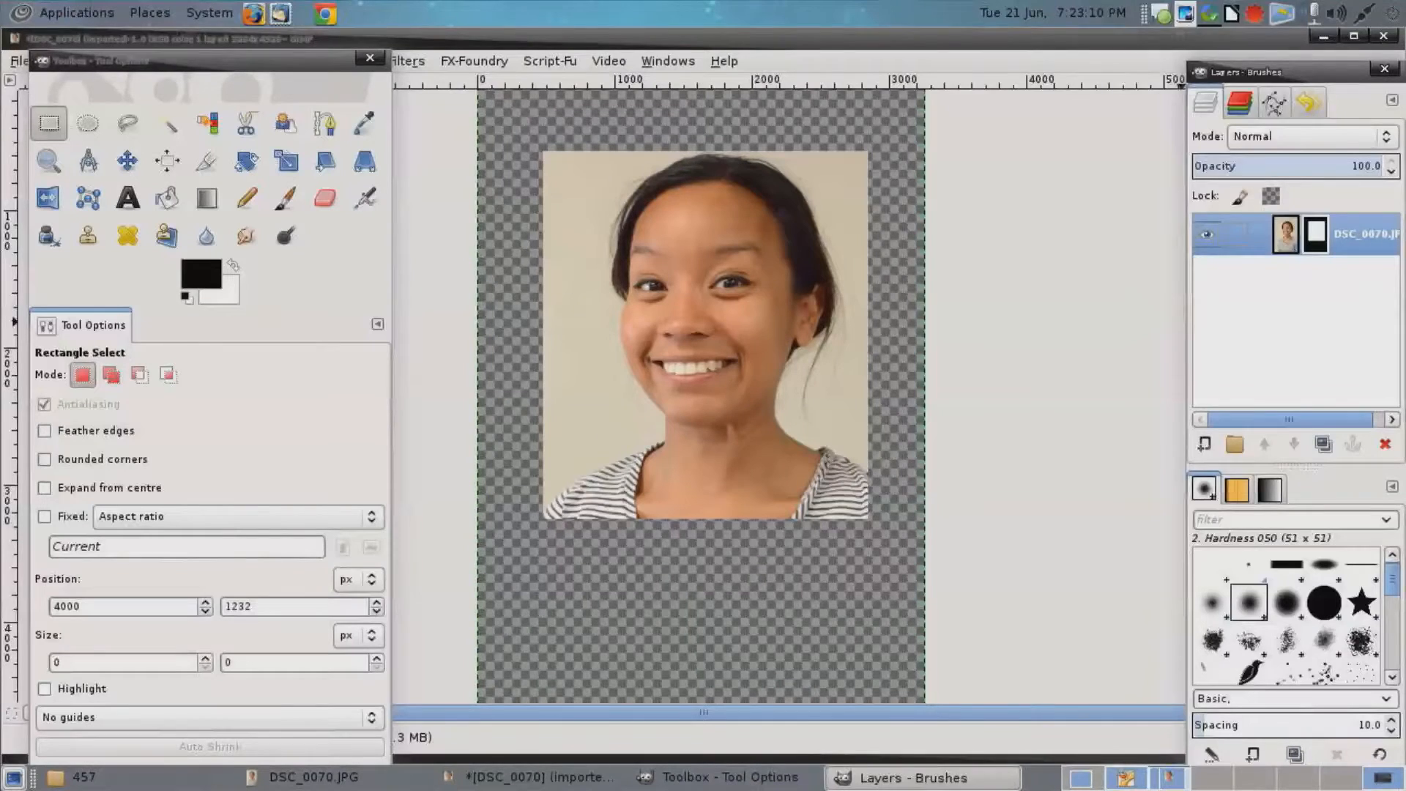
Add a transparent layer of 3264 × 4928 px above the masked DSC_0070.JPG layer.
{"action": "right_click", "coordinate": [1315, 234]}
{"action": "left_click", "coordinate": [1142, 42]}
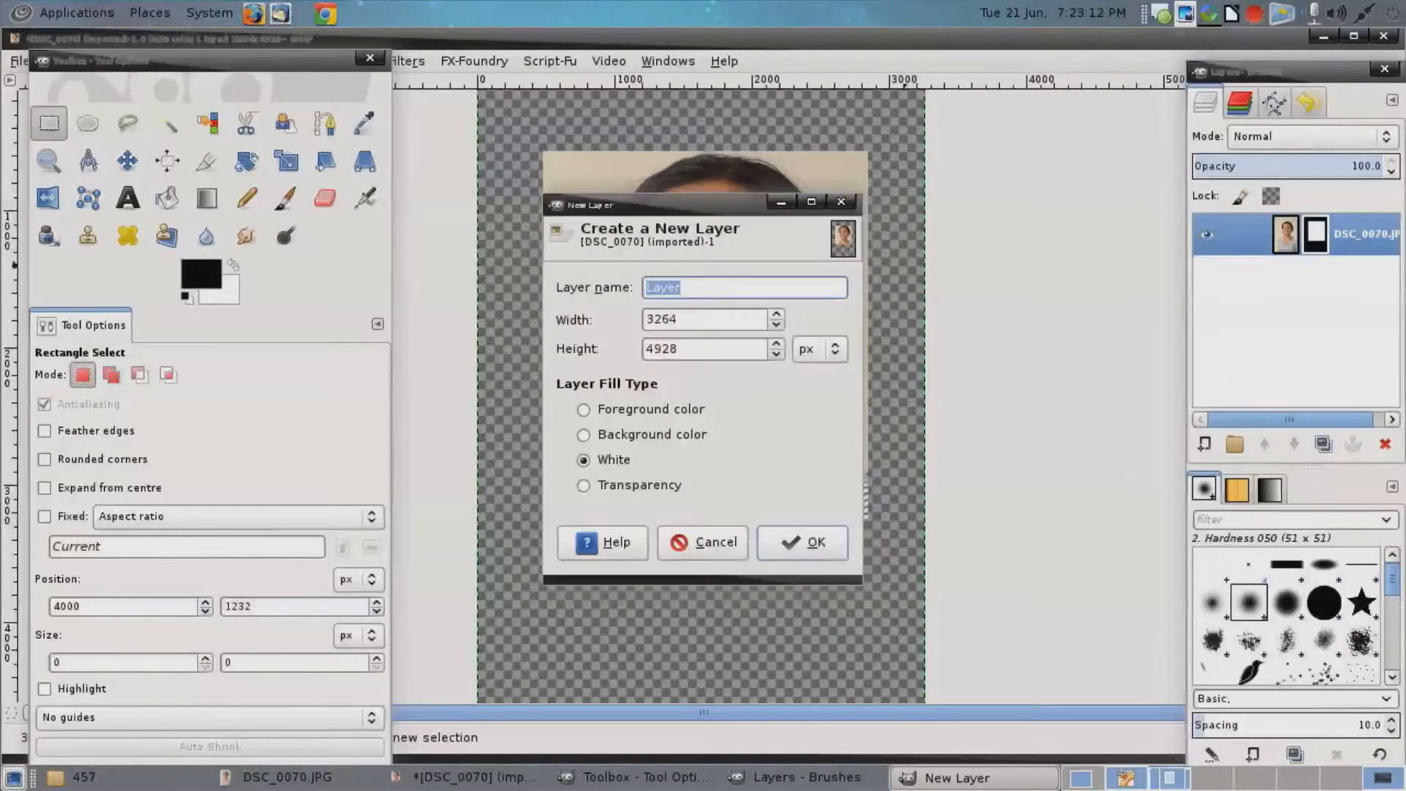
{"action": "left_click", "coordinate": [583, 485]}
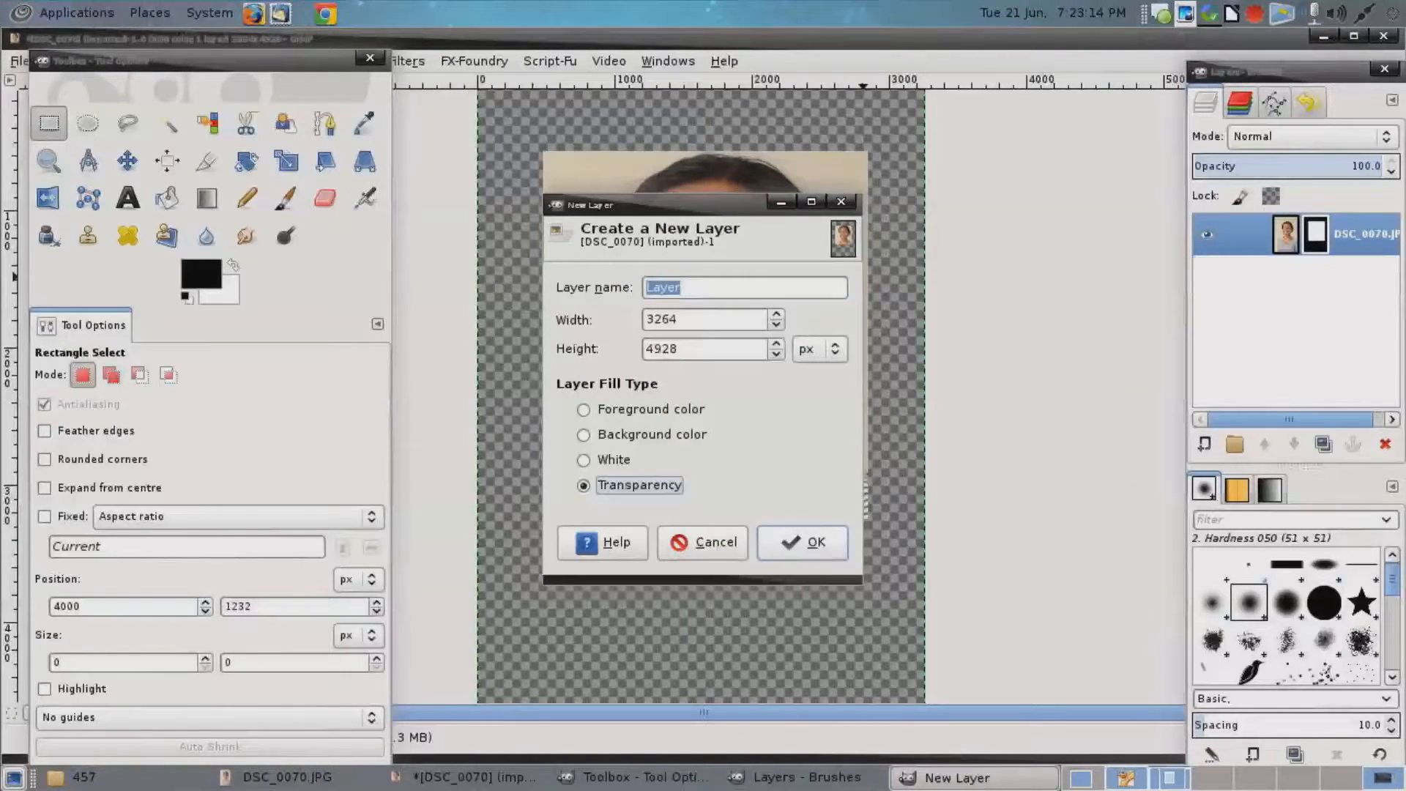
{"action": "left_click", "coordinate": [802, 542]}
{"action": "mouse_move", "coordinate": [1335, 270]}
{"action": "left_mouse_down"}
{"action": "mouse_move", "coordinate": [1335, 231]}
{"action": "mouse_move", "coordinate": [1325, 286]}
{"action": "left_mouse_up"}
{"action": "left_click", "coordinate": [1319, 234]}
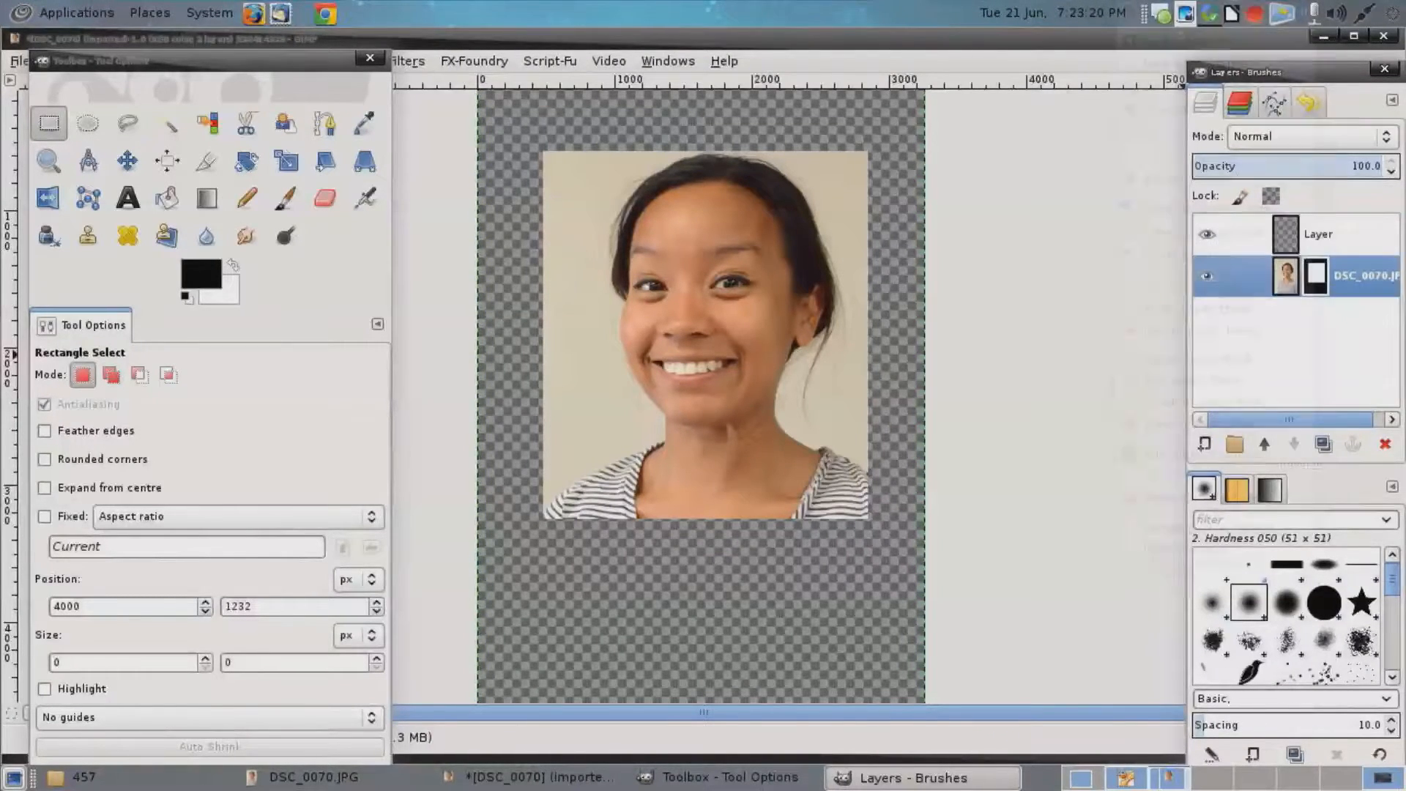
Convert the layer mask of the DSC_0070.JPG layer to a selection.
{"action": "right_click", "coordinate": [1322, 284]}
{"action": "key", "text": "Escape"}
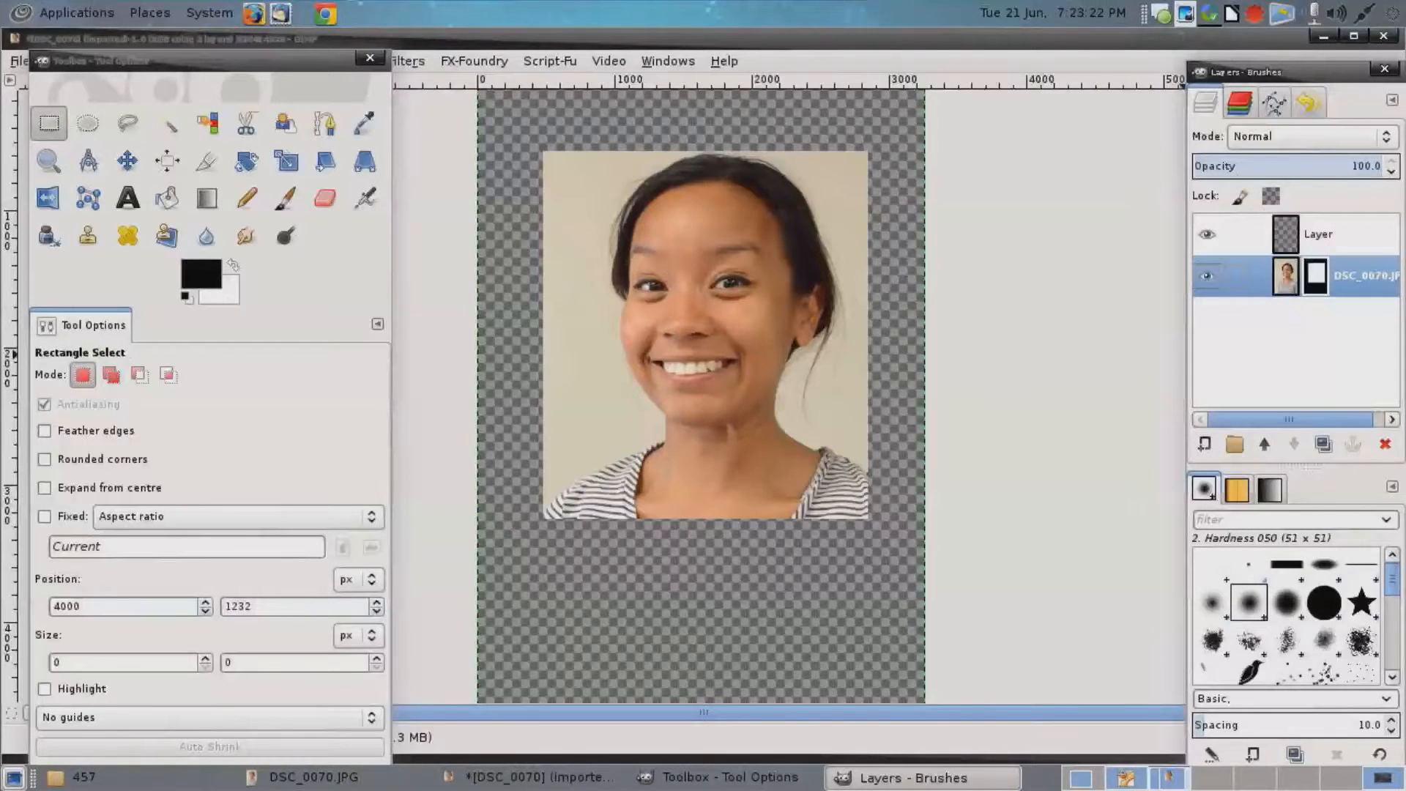
{"action": "right_click", "coordinate": [1315, 278]}
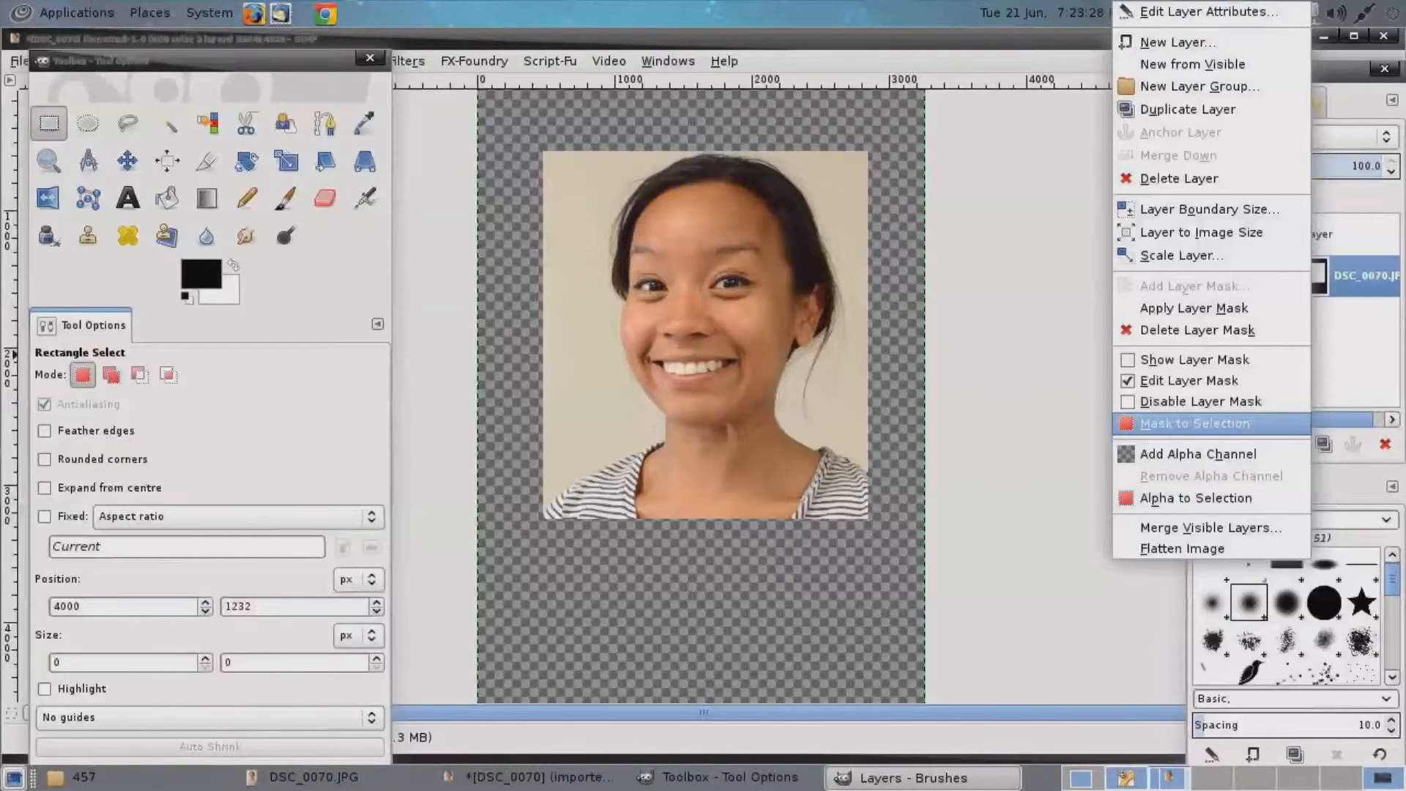
{"action": "left_click", "coordinate": [1196, 424]}
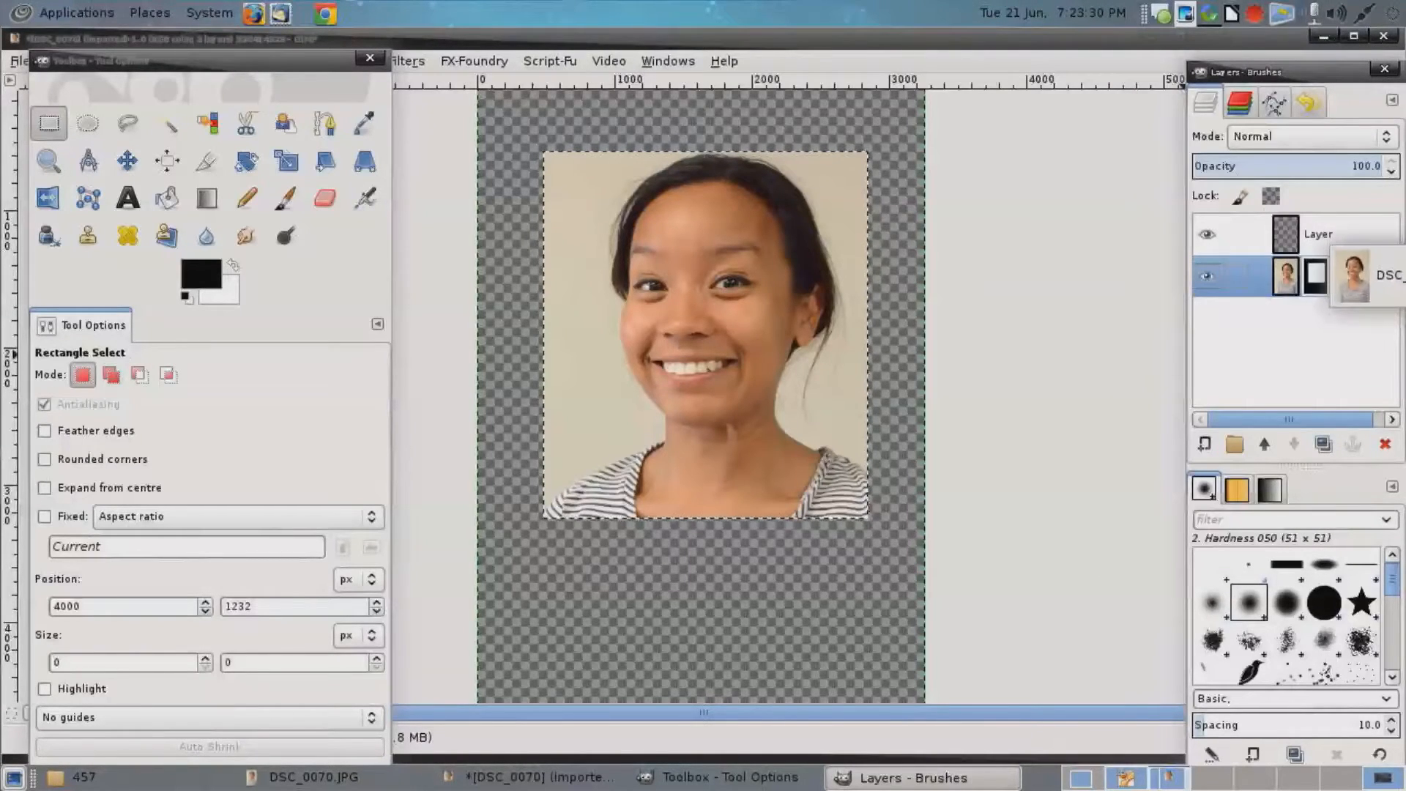
{"action": "right_click", "coordinate": [1311, 286]}
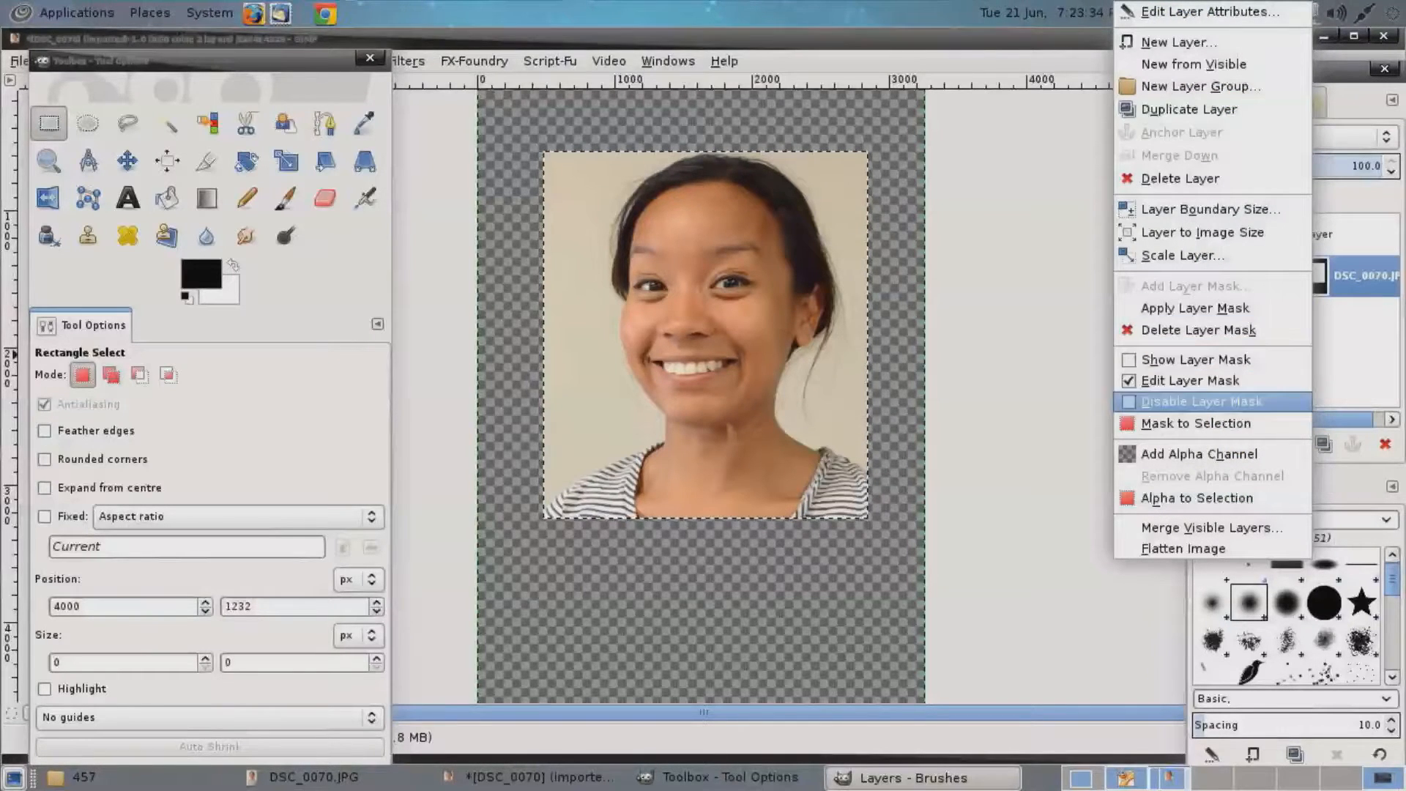
{"action": "left_click", "coordinate": [1196, 423]}
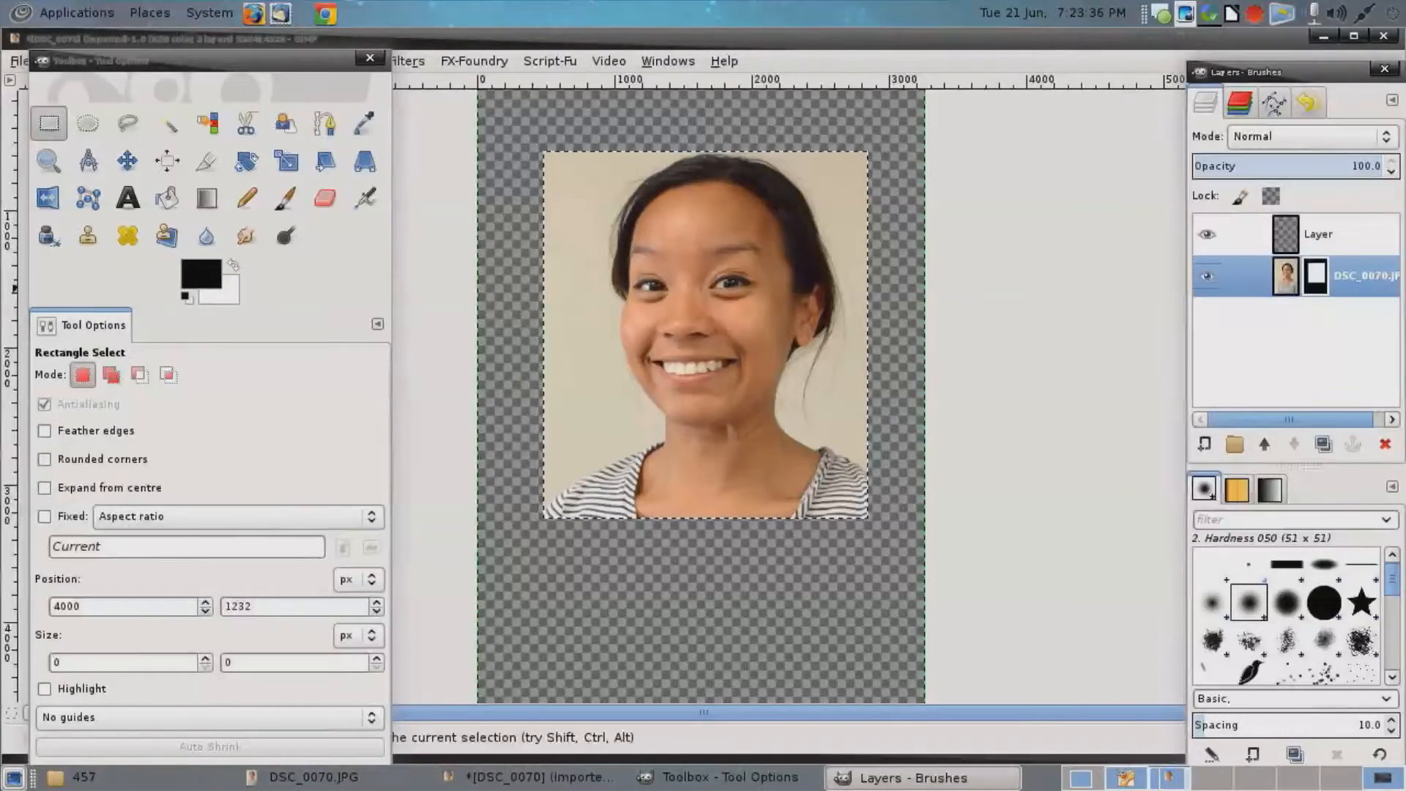
Add a mask initialized from the selection to the transparent layer and delete the mask of the DSC_0070.JPG layer.
{"action": "right_click", "coordinate": [1322, 234]}
{"action": "left_click", "coordinate": [1208, 286]}
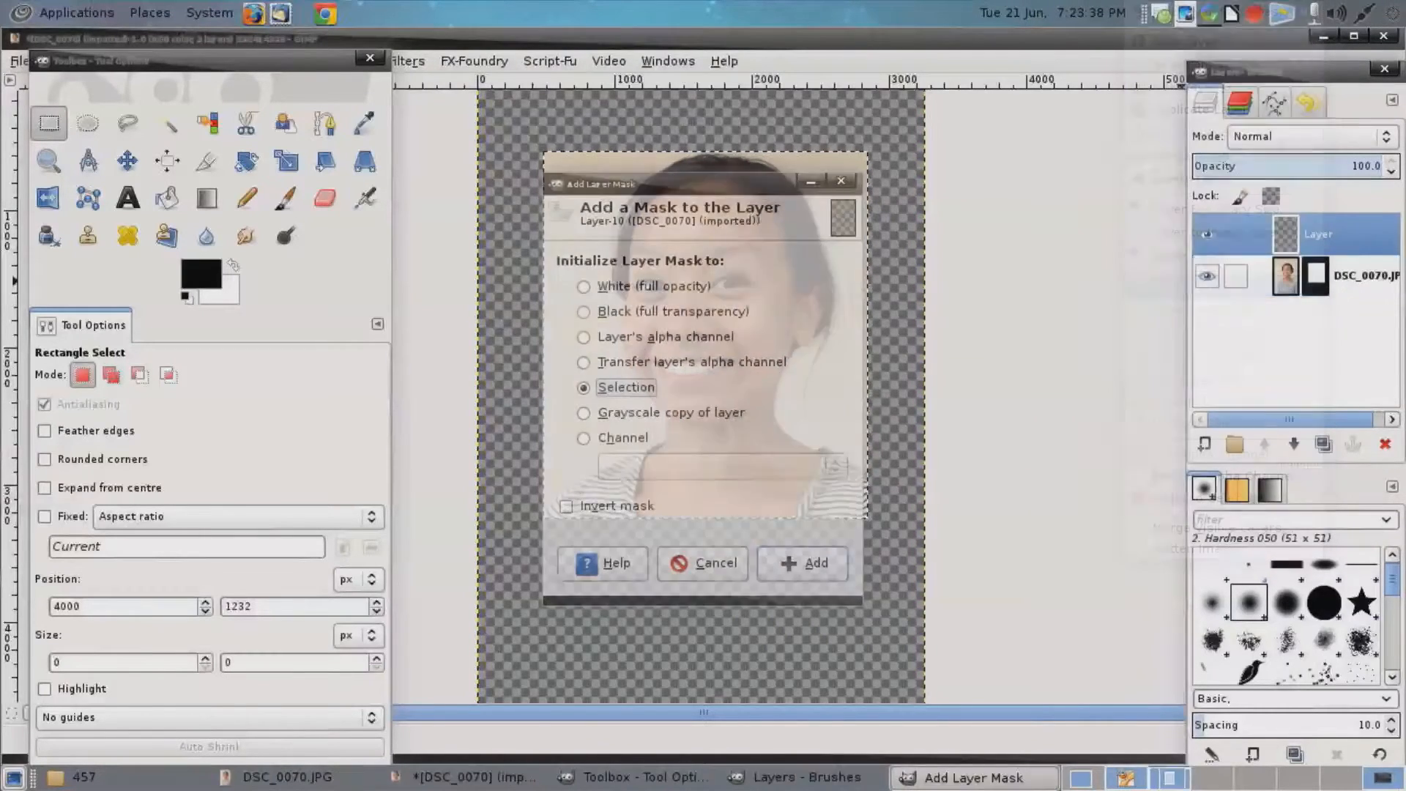
{"action": "key", "text": "Return"}
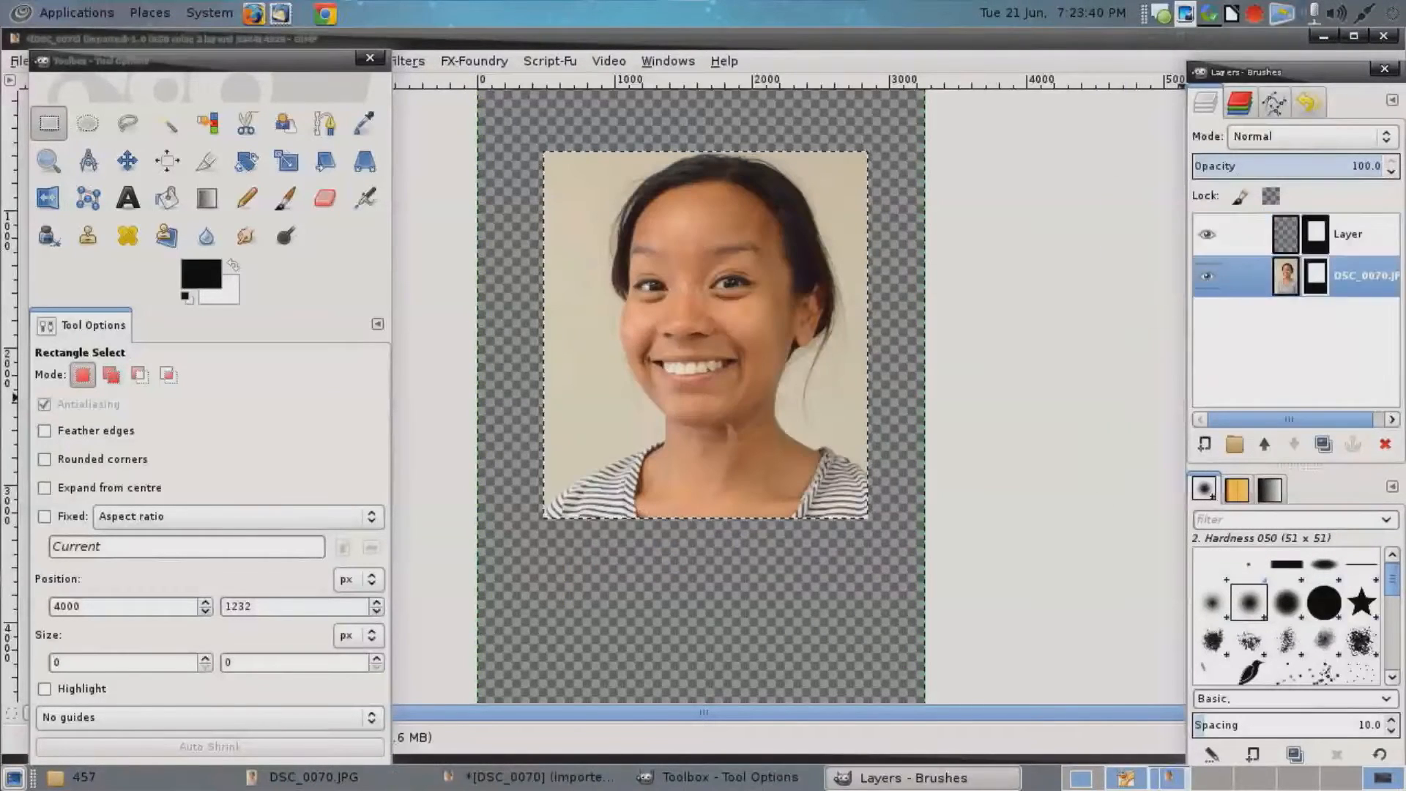
{"action": "right_click", "coordinate": [1304, 275]}
{"action": "left_click", "coordinate": [1186, 330]}
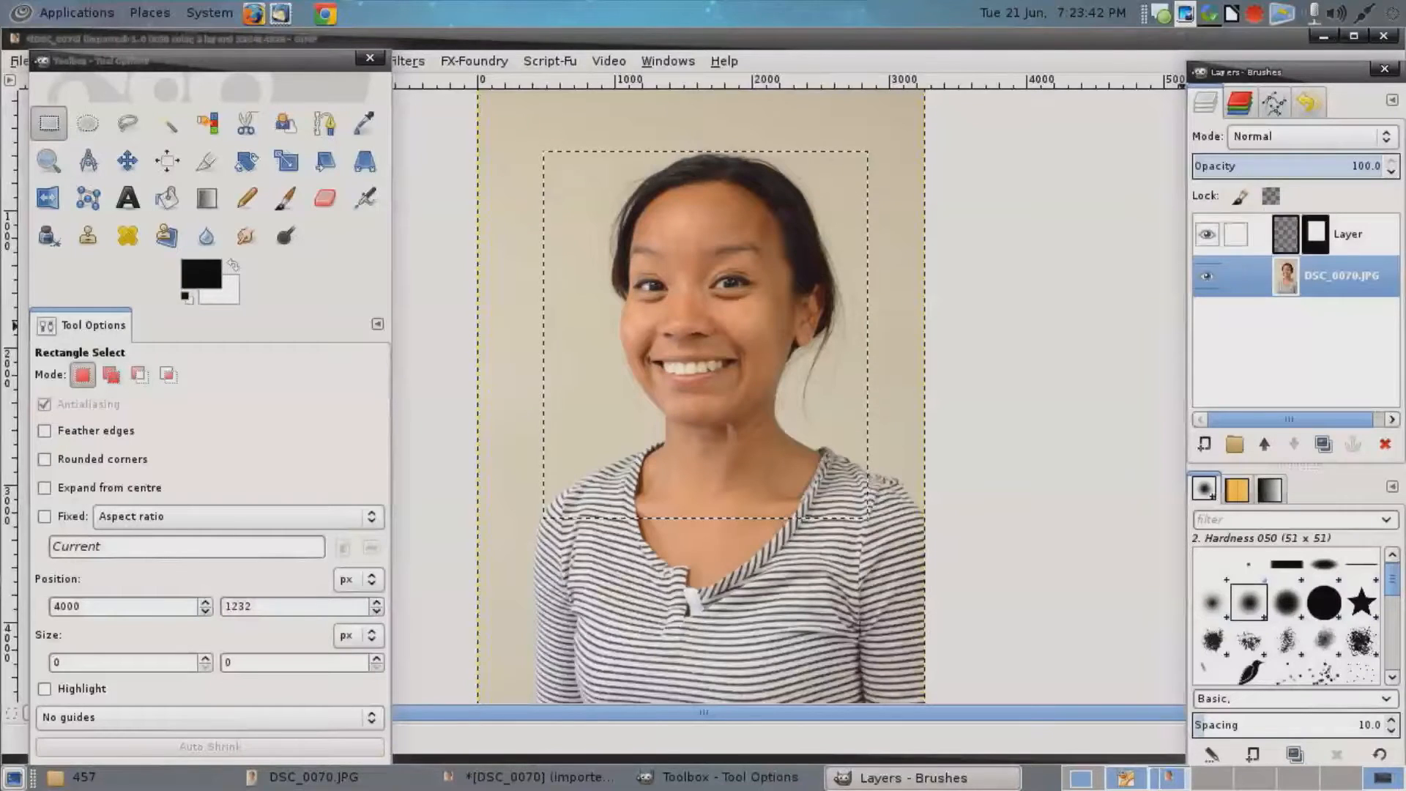
Fill the selected area of the transparent layer with the black foreground color.
{"action": "left_click", "coordinate": [1348, 233]}
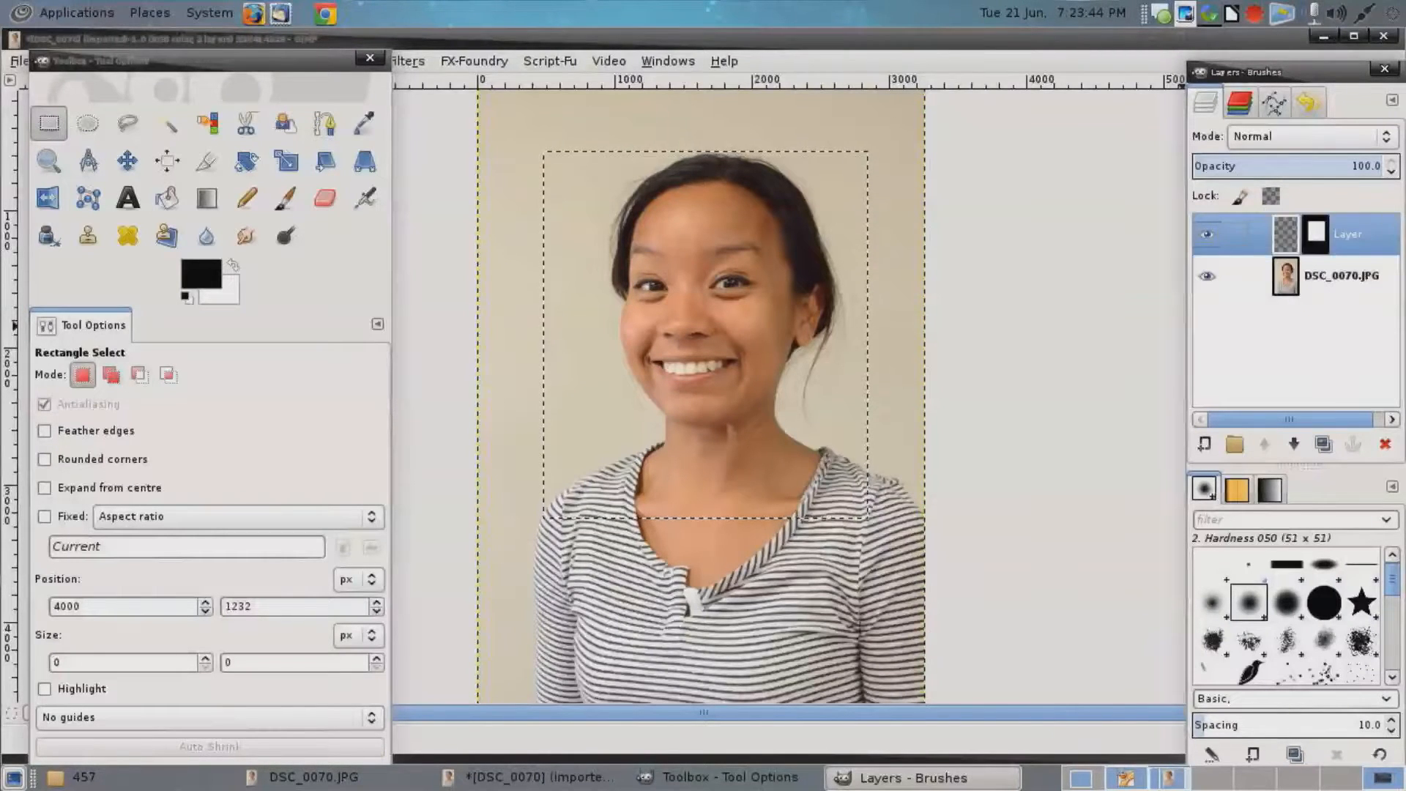
{"action": "right_click", "coordinate": [738, 364]}
{"action": "mouse_move", "coordinate": [773, 404]}
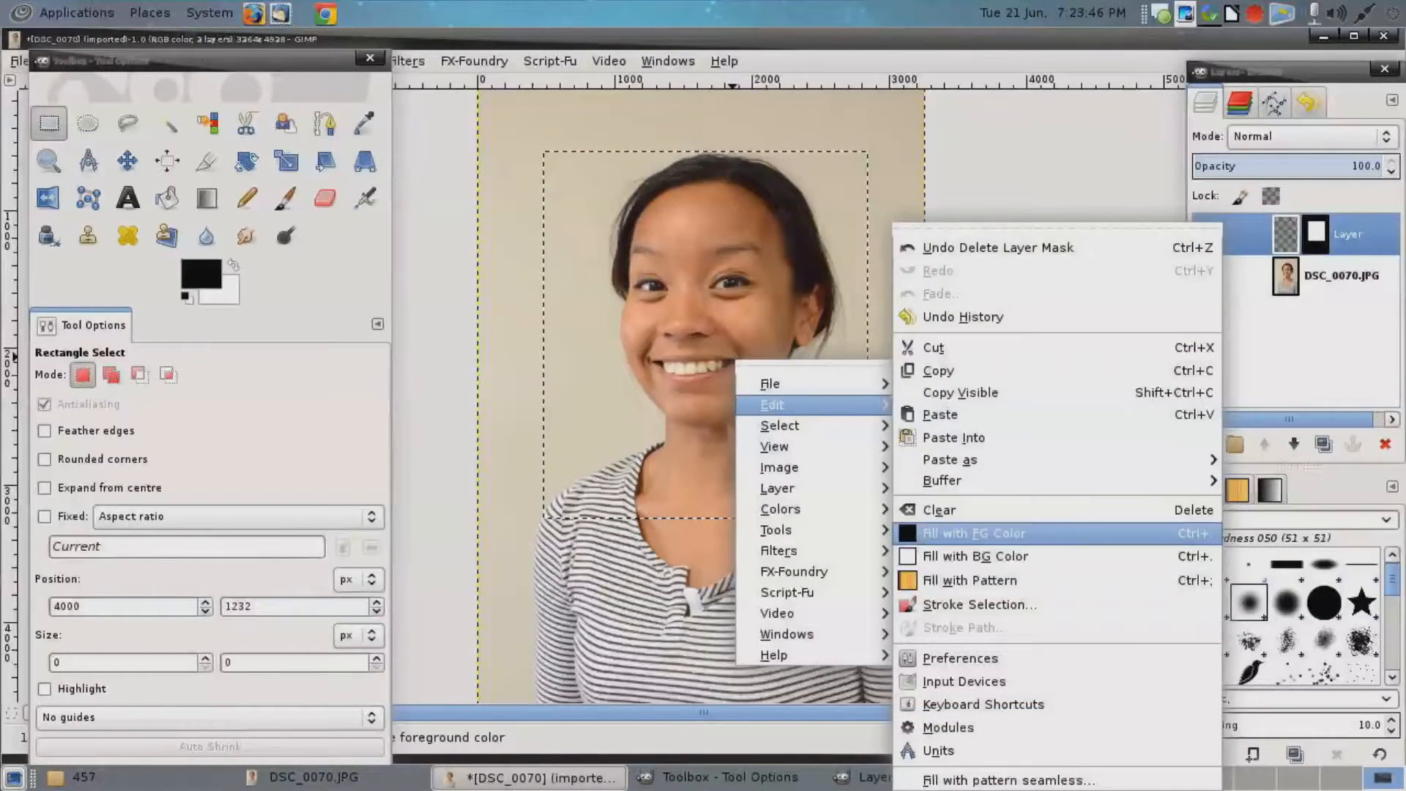
{"action": "left_click", "coordinate": [975, 533]}
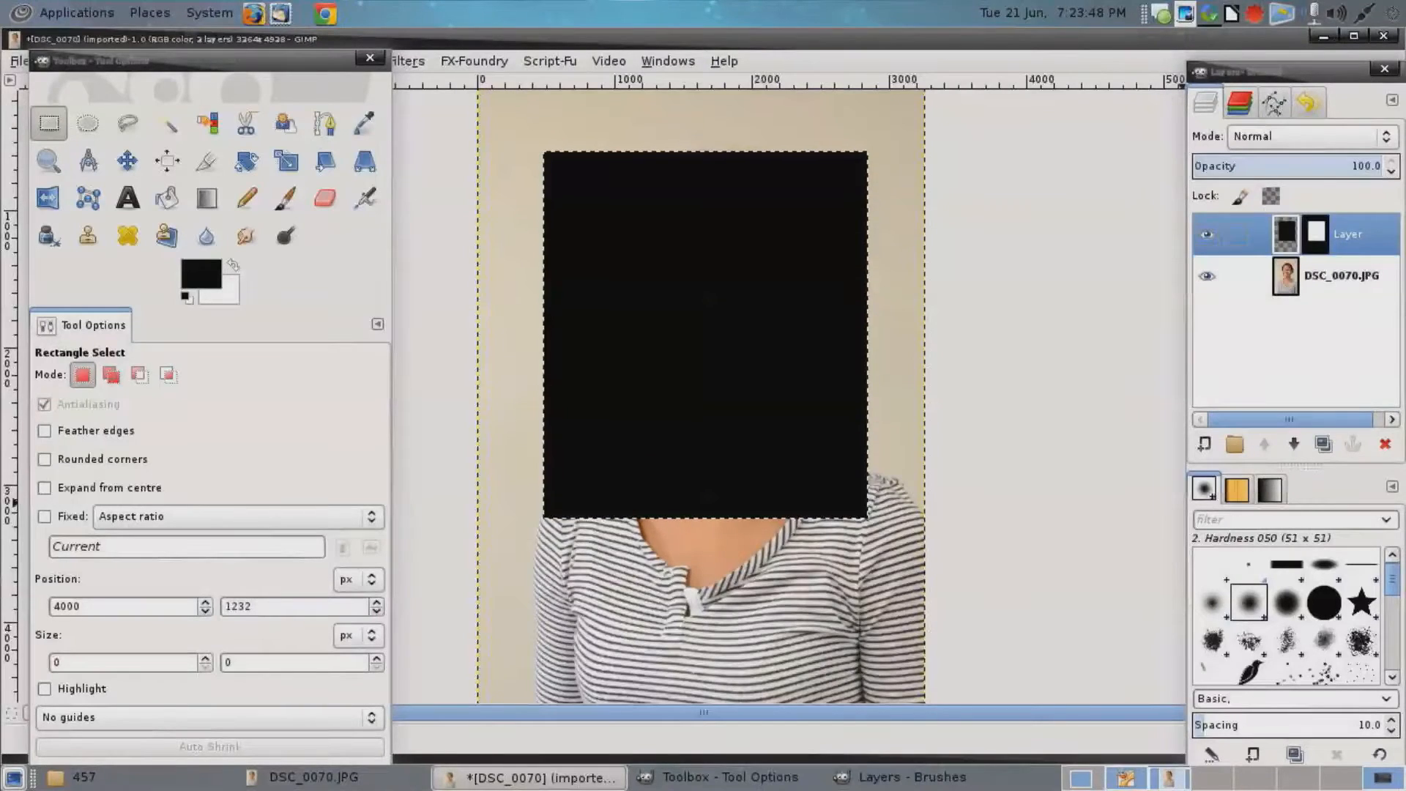
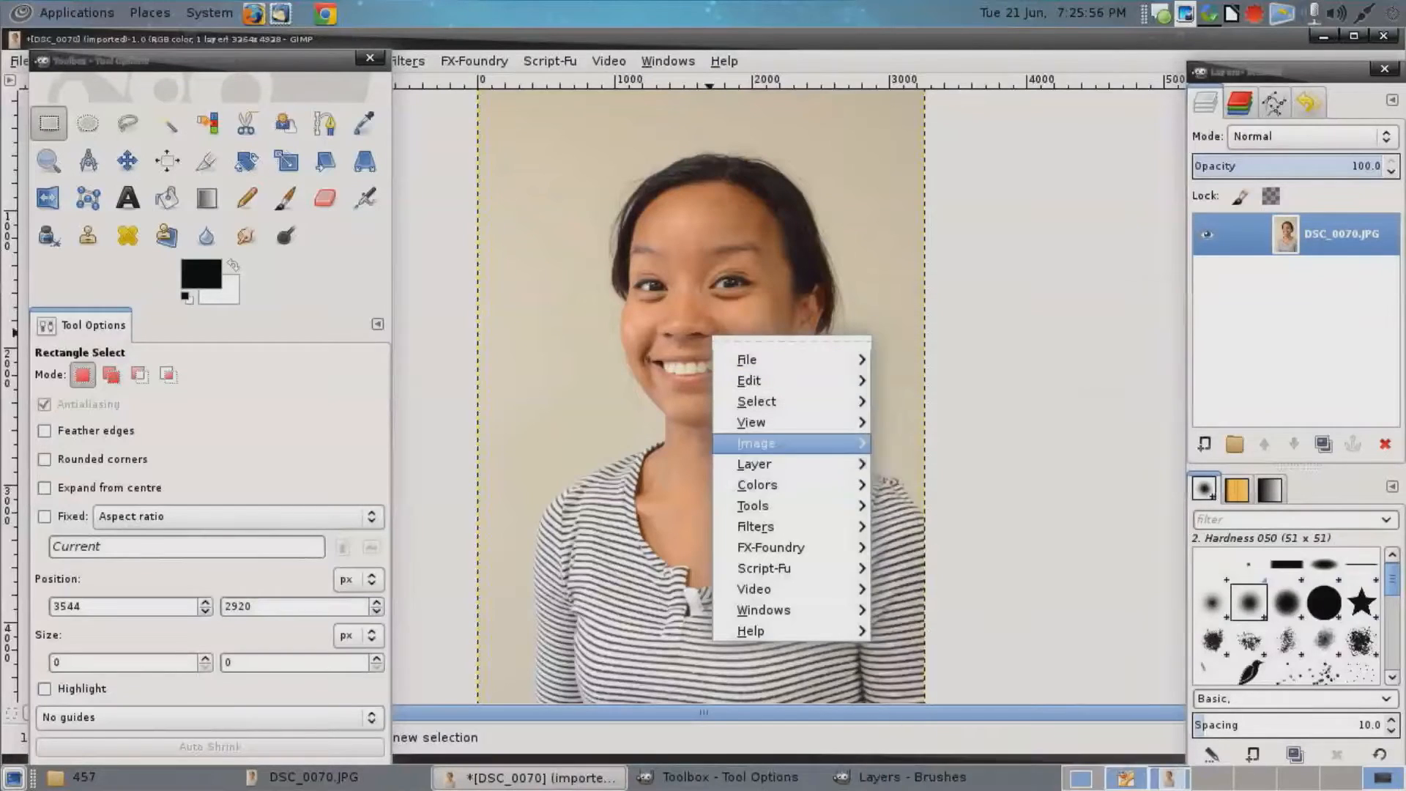
Duplicate the DSC_0070.JPG layer and make the copy the active layer.
{"action": "left_click", "coordinate": [959, 446]}
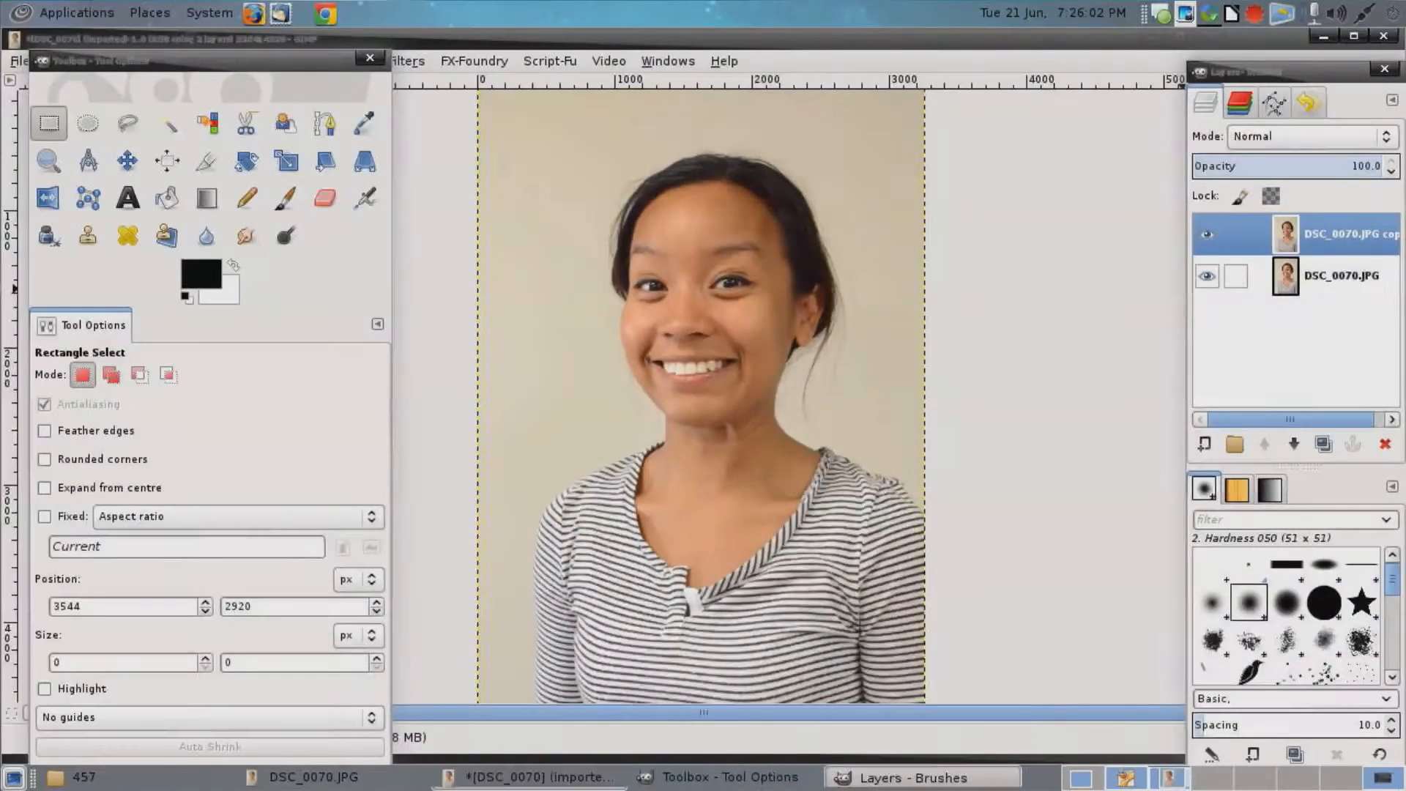
{"action": "left_click", "coordinate": [1260, 274]}
{"action": "left_click", "coordinate": [1260, 235]}
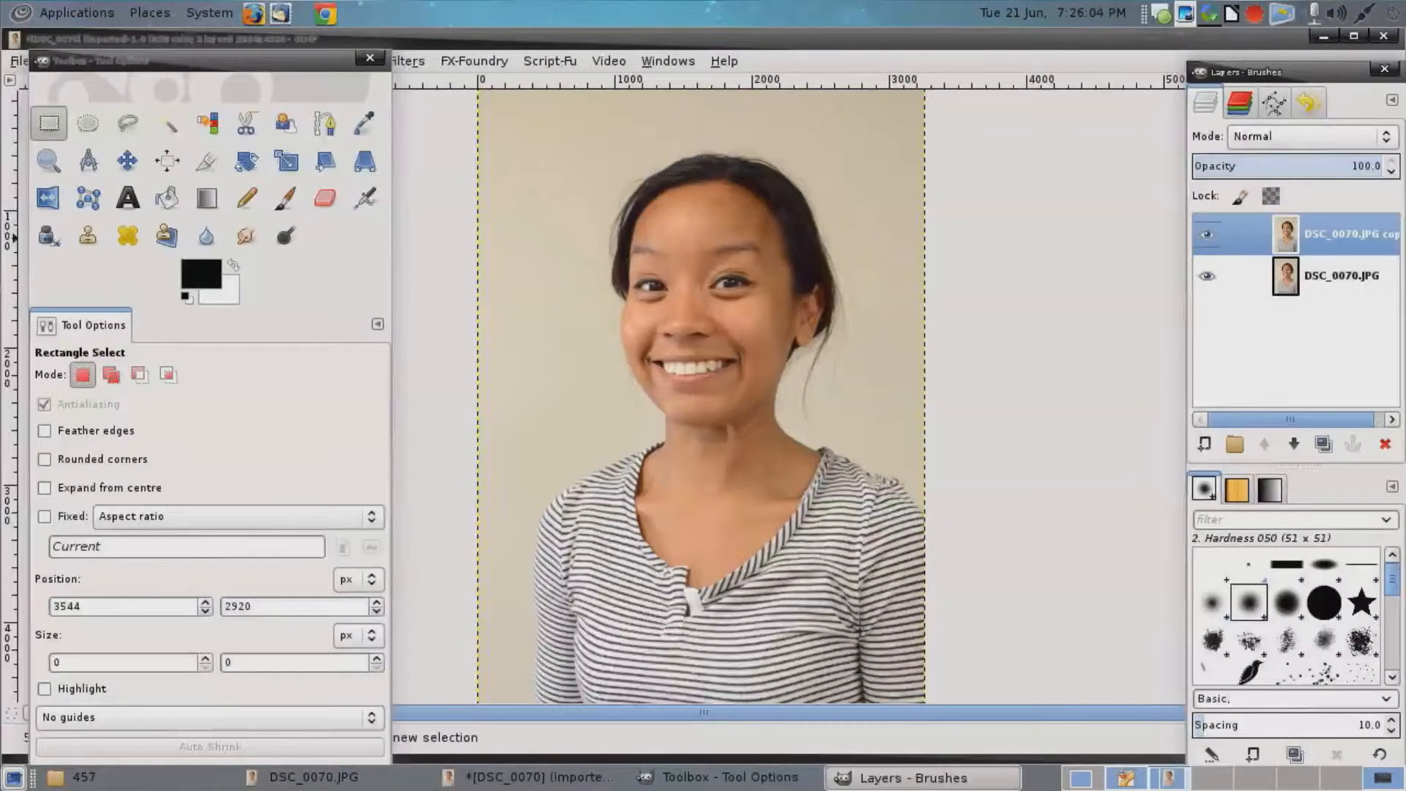
Try a zigzag Eraser stroke at size 20 across the face on the layer copy, compare it with the copy hidden, and undo it.
{"action": "left_click", "coordinate": [325, 198]}
{"action": "mouse_move", "coordinate": [790, 206]}
{"action": "left_mouse_down"}
{"action": "mouse_move", "coordinate": [608, 249]}
{"action": "mouse_move", "coordinate": [628, 364]}
{"action": "mouse_move", "coordinate": [605, 450]}
{"action": "left_mouse_up"}
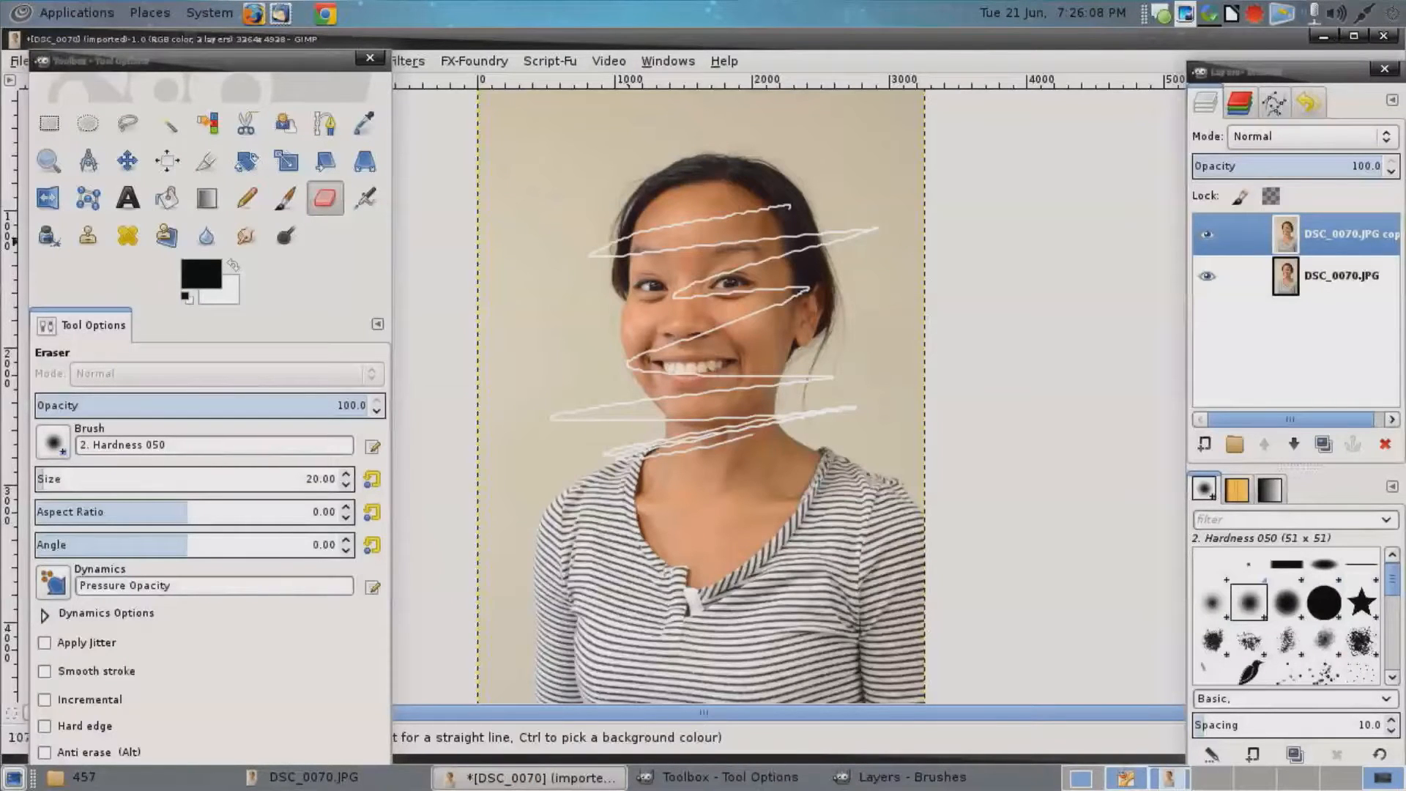
{"action": "left_click", "coordinate": [1207, 234]}
{"action": "left_click", "coordinate": [1207, 234]}
{"action": "left_click", "coordinate": [1207, 234]}
{"action": "left_click", "coordinate": [1207, 234]}
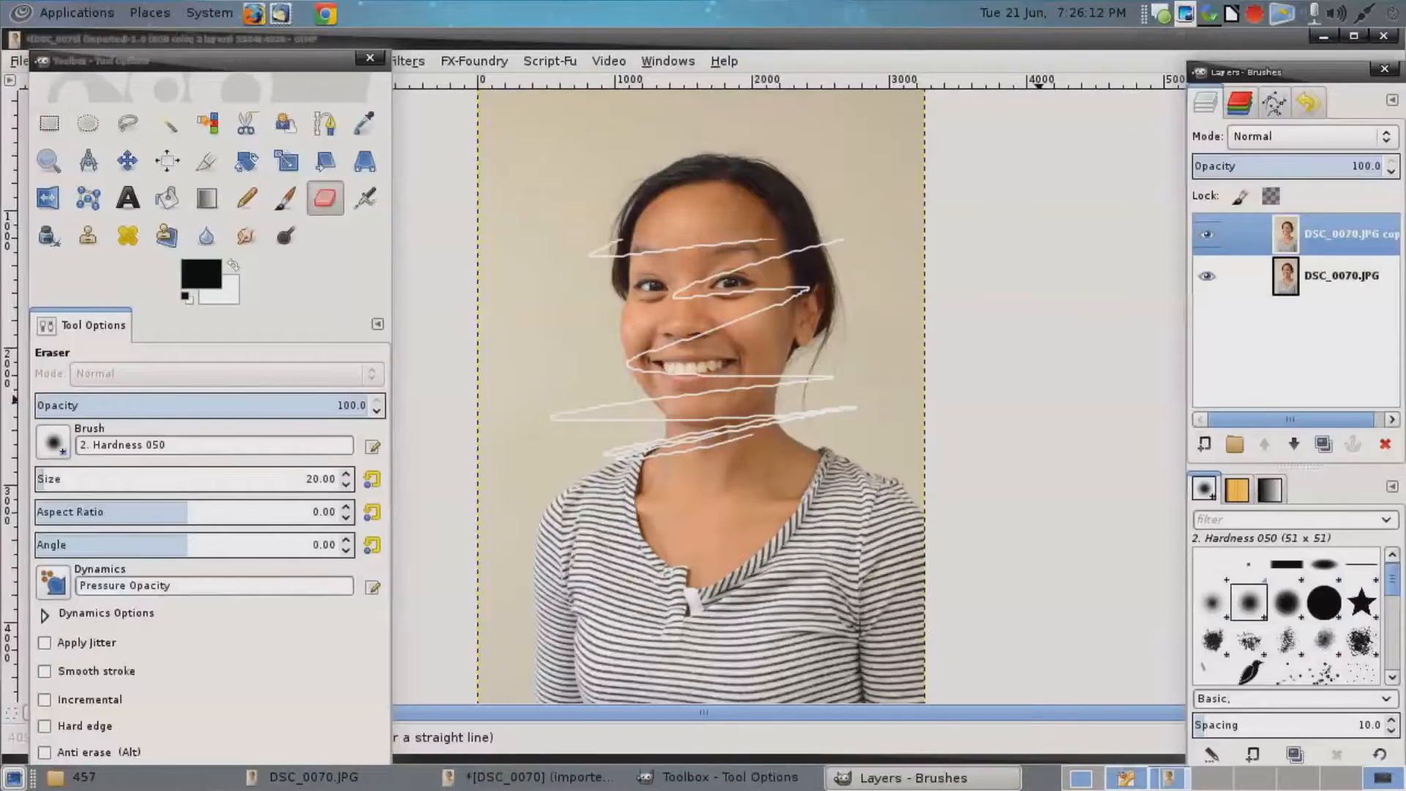
{"action": "key", "text": "ctrl+z"}
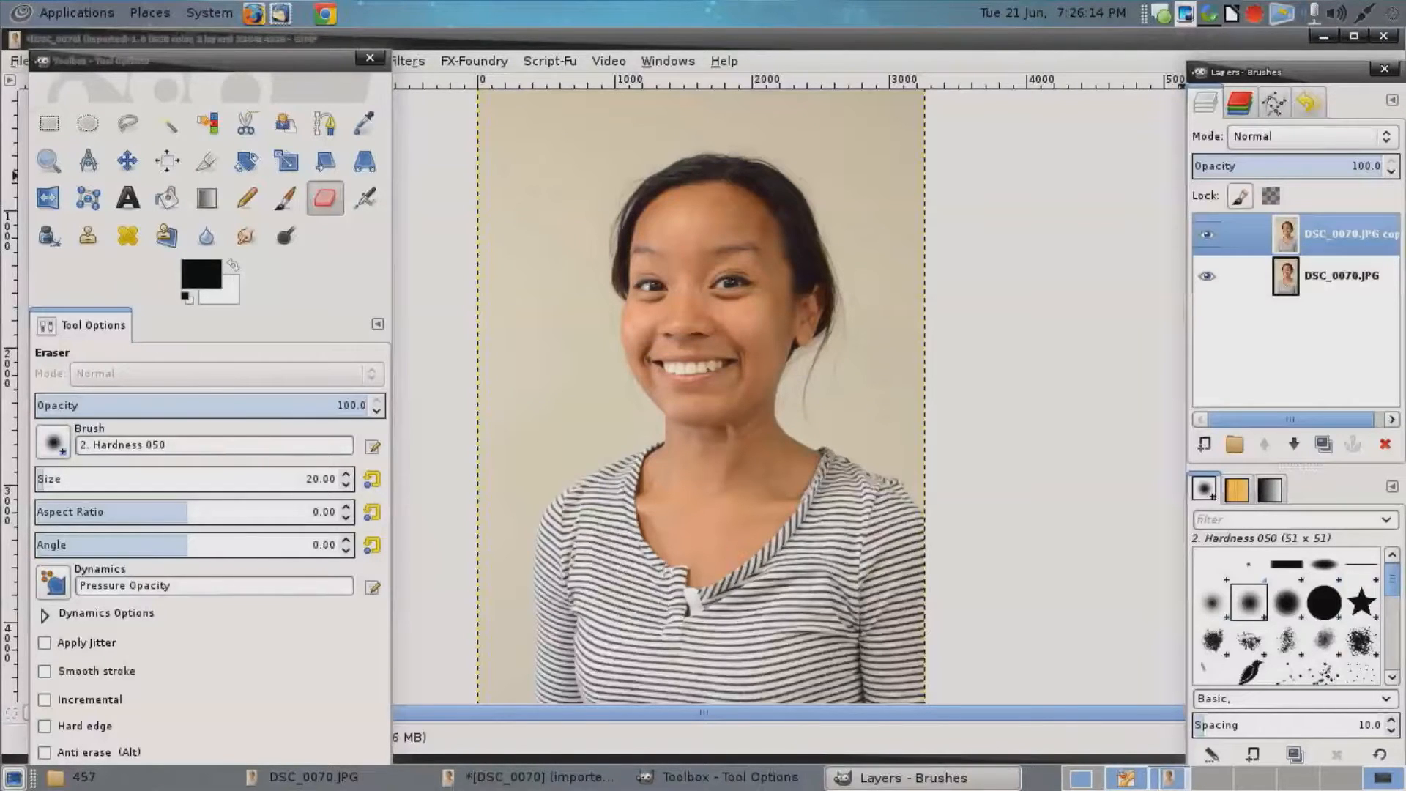
Add a layer mask to the DSC_0070.JPG copy, initialized to a grayscale copy of the layer.
{"action": "right_click", "coordinate": [1323, 234]}
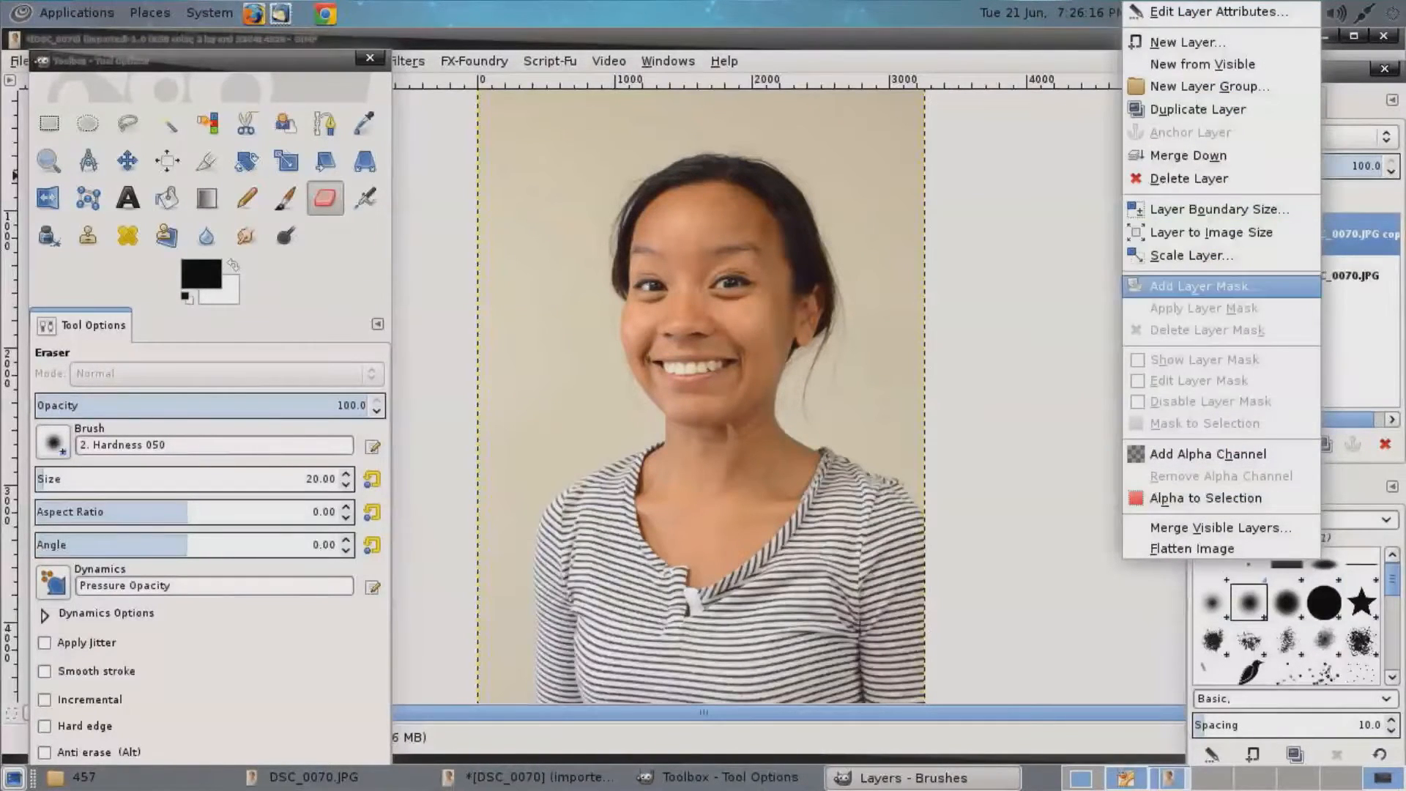
{"action": "left_click", "coordinate": [1201, 286]}
{"action": "left_click", "coordinate": [584, 412]}
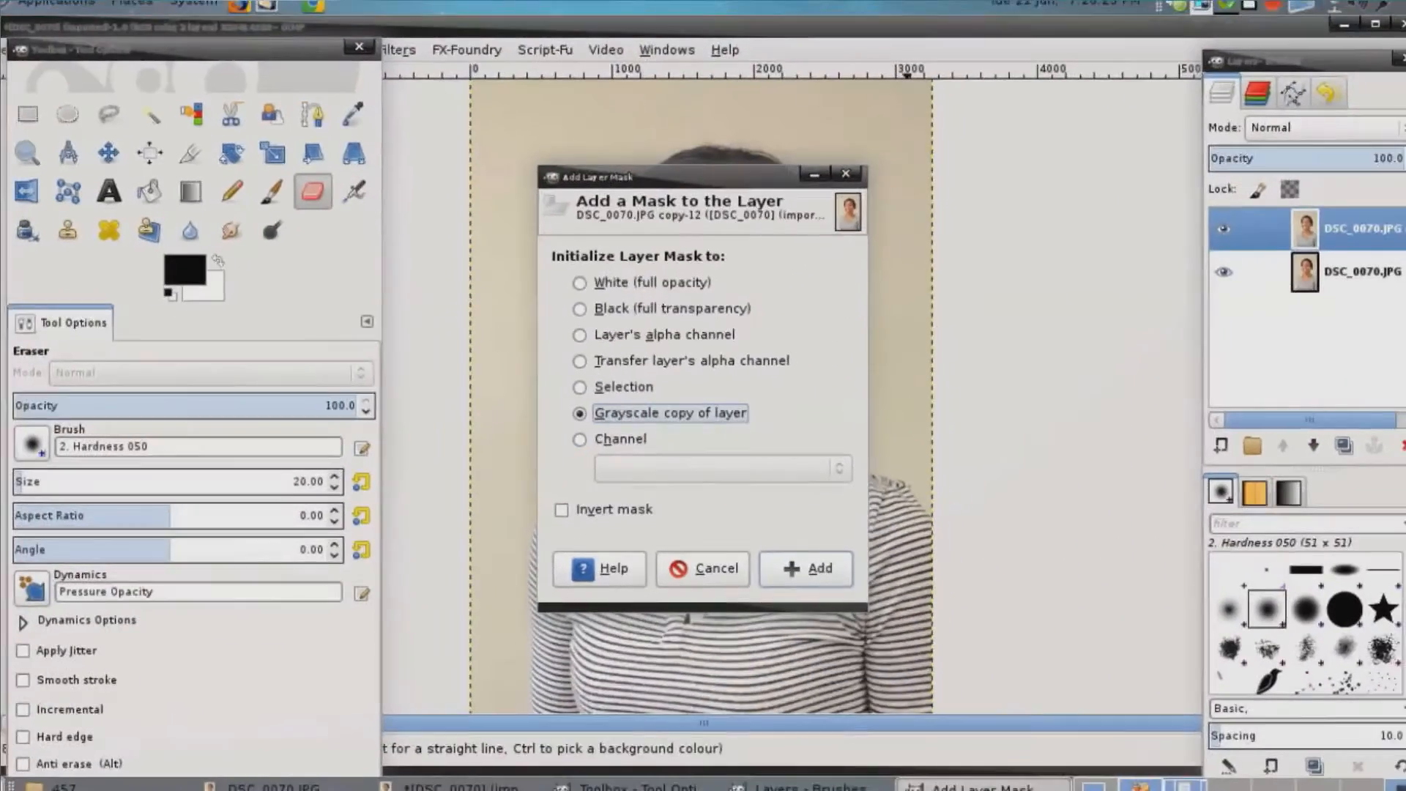
{"action": "left_click", "coordinate": [805, 565]}
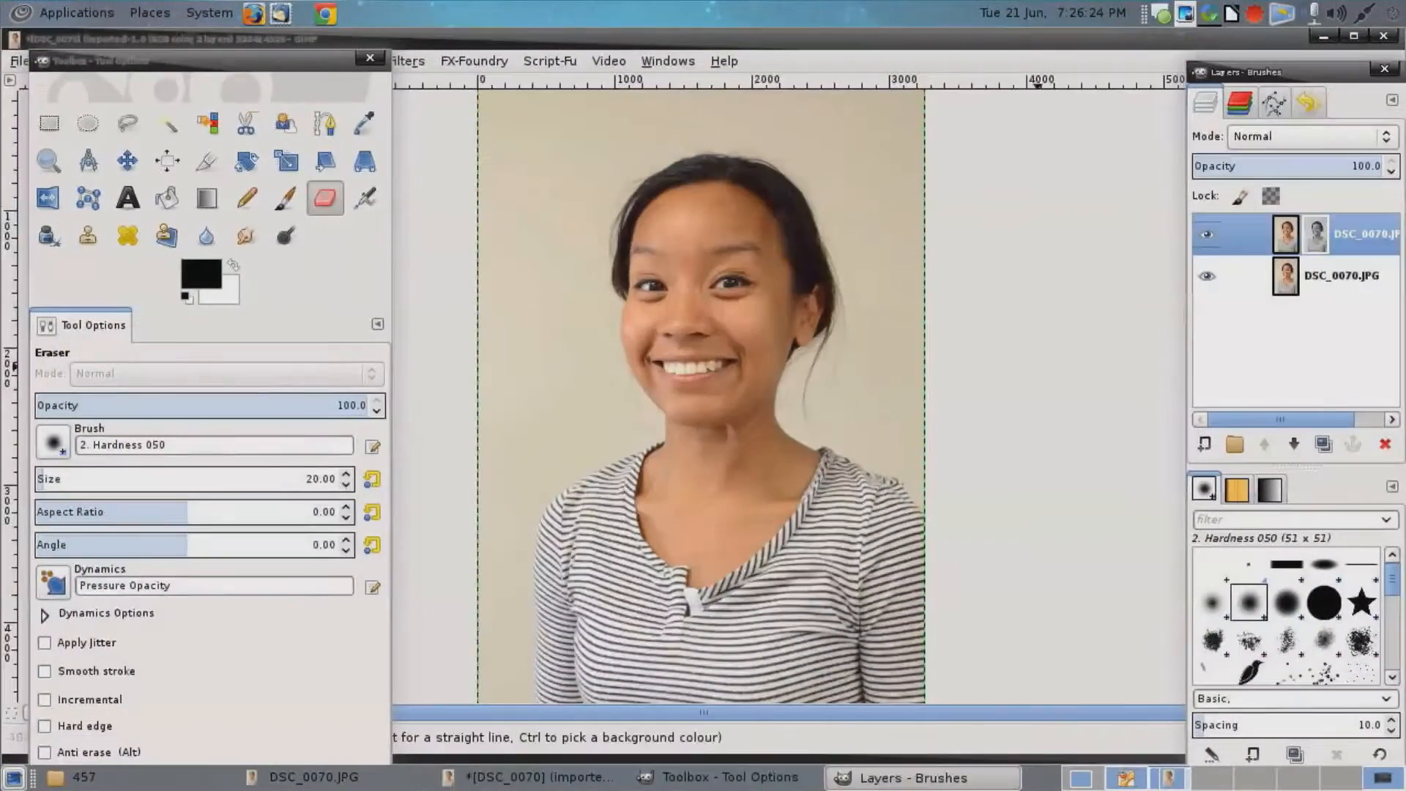
Hide the original DSC_0070.JPG layer and make the layer mask of its copy the active editing target.
{"action": "left_click", "coordinate": [1207, 276]}
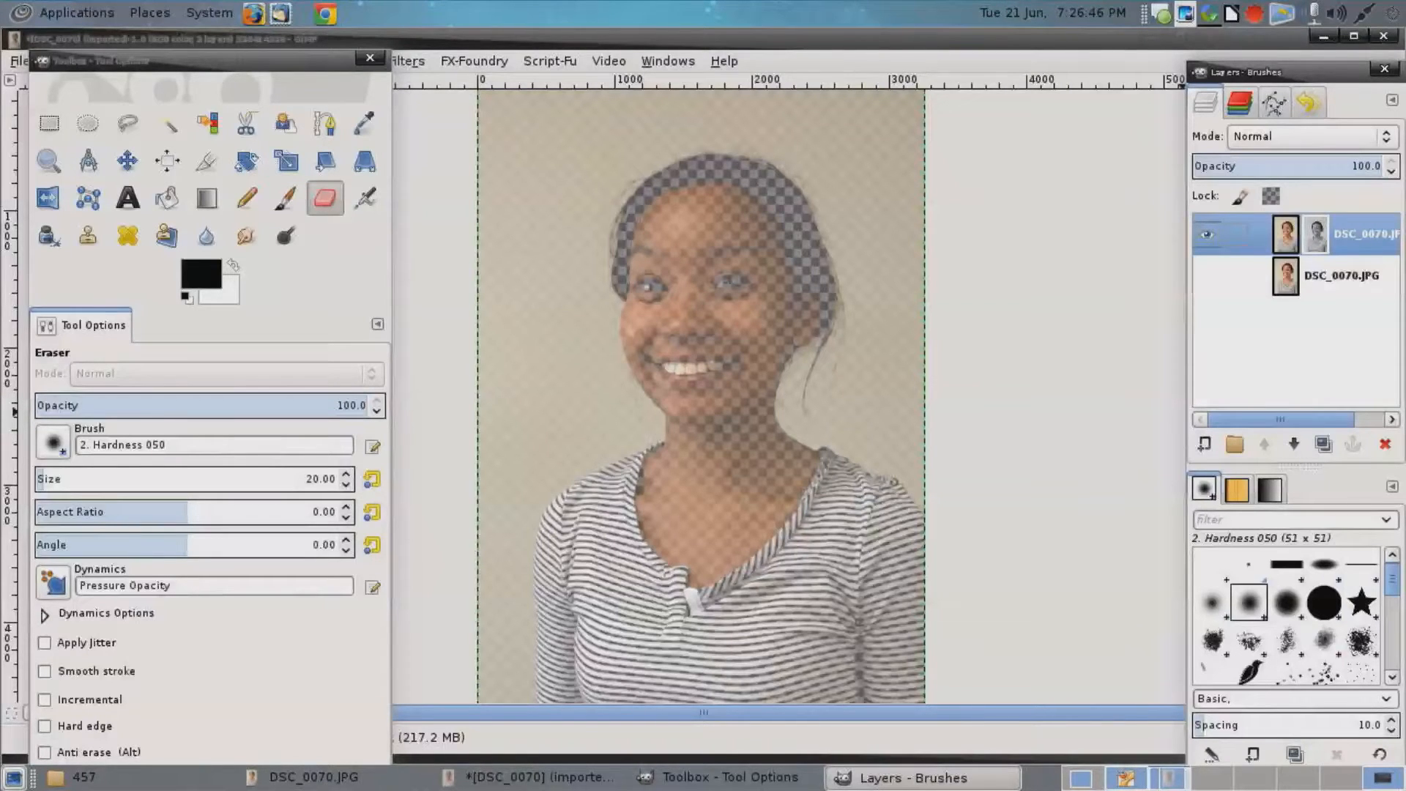
{"action": "right_click", "coordinate": [759, 259]}
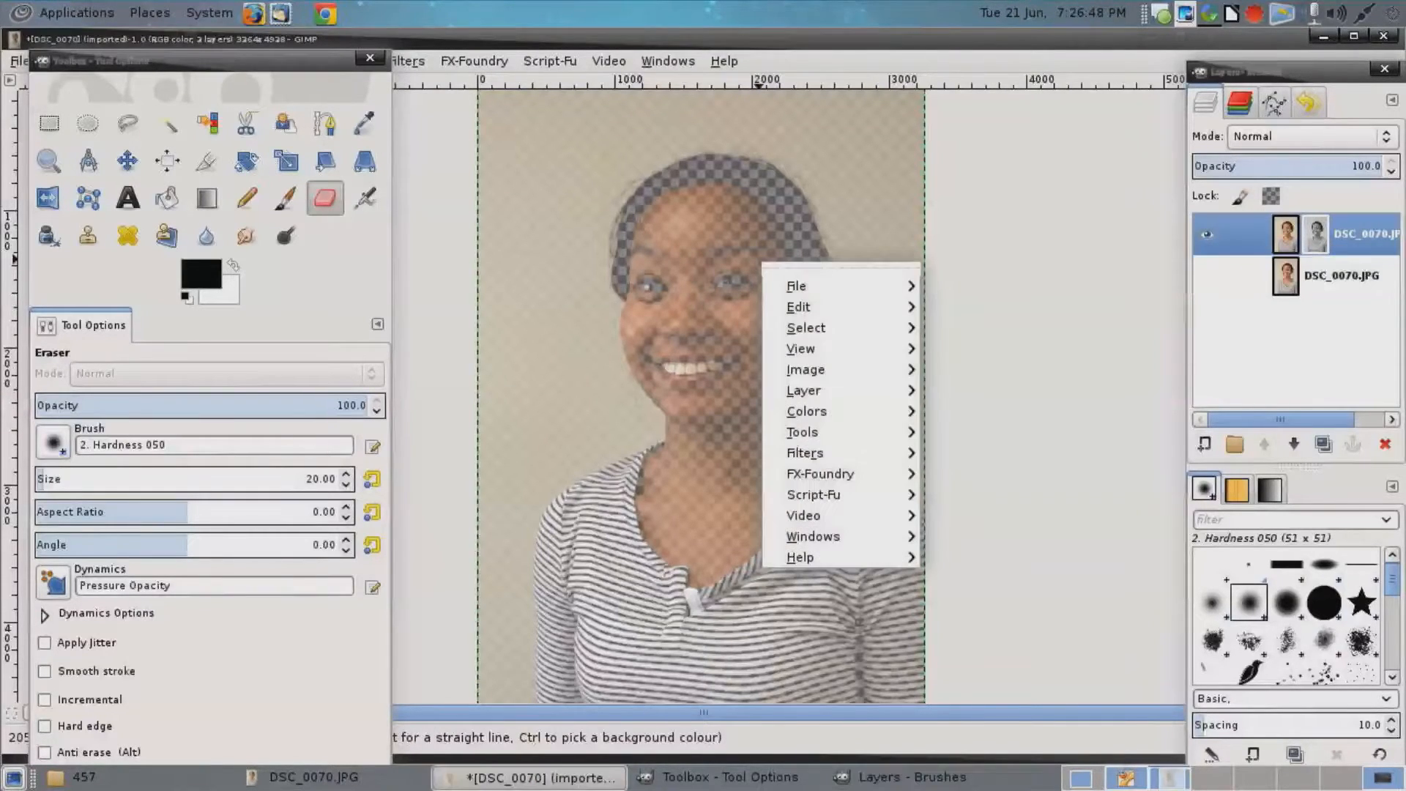
{"action": "left_click", "coordinate": [1208, 234]}
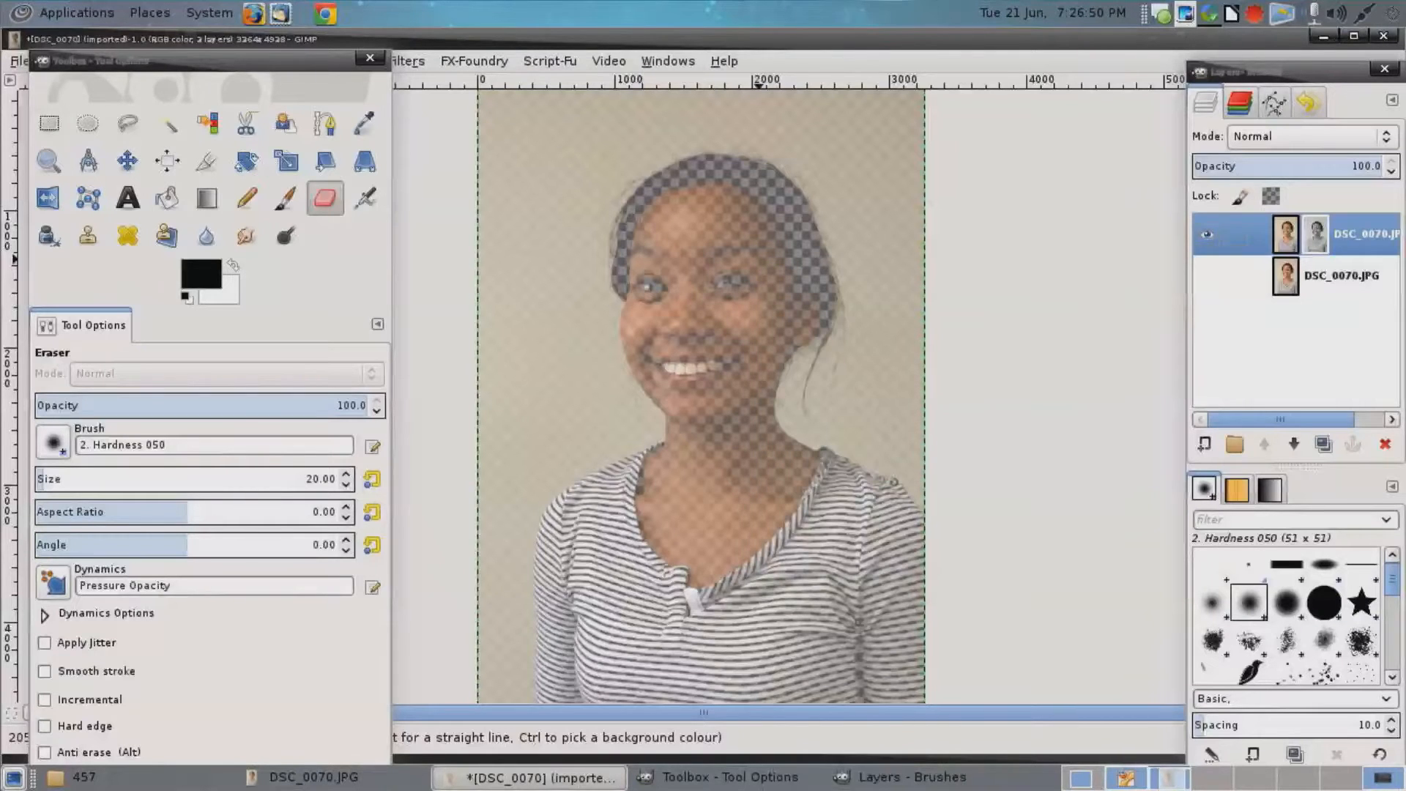
{"action": "left_click", "coordinate": [1207, 235]}
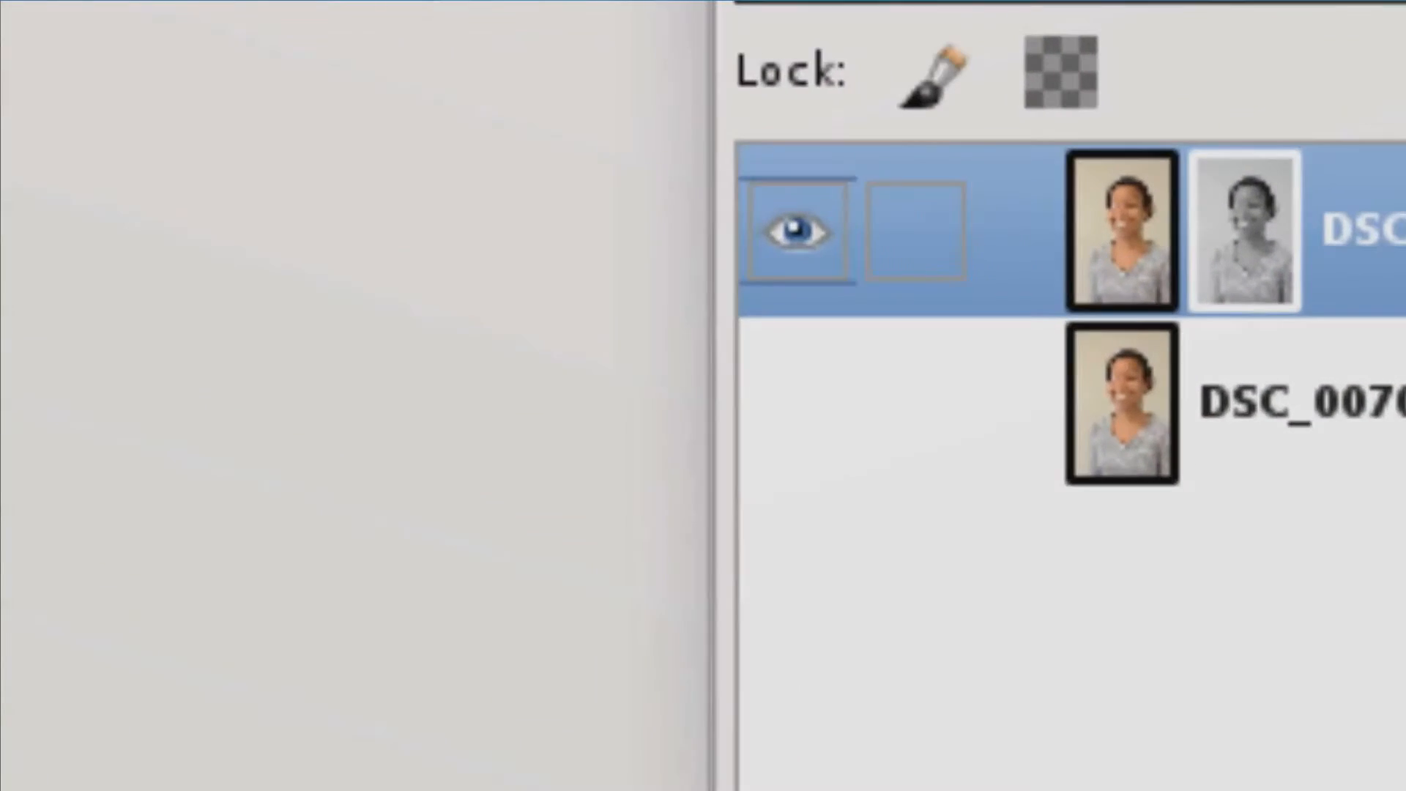
{"action": "left_click", "coordinate": [1140, 227]}
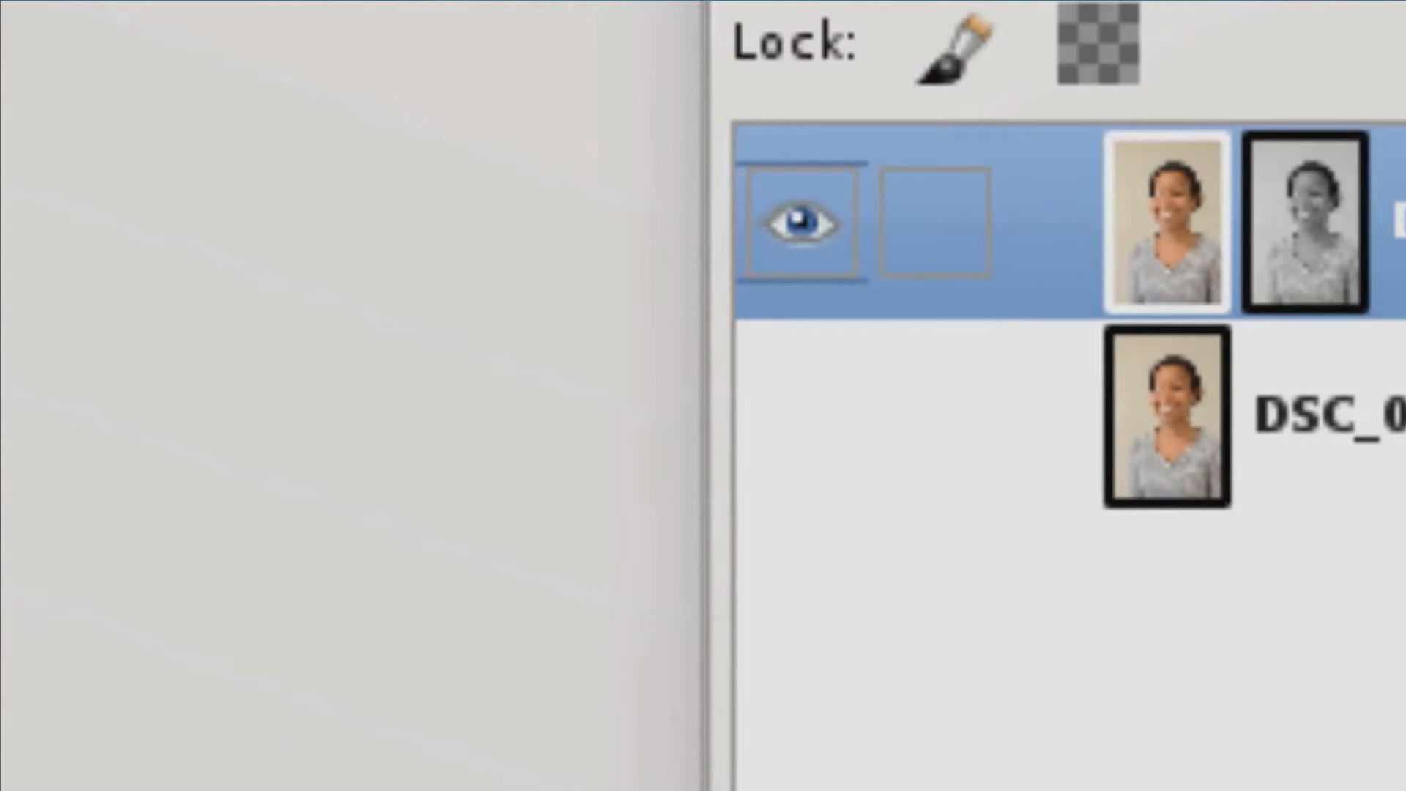
{"action": "left_click", "coordinate": [1306, 223]}
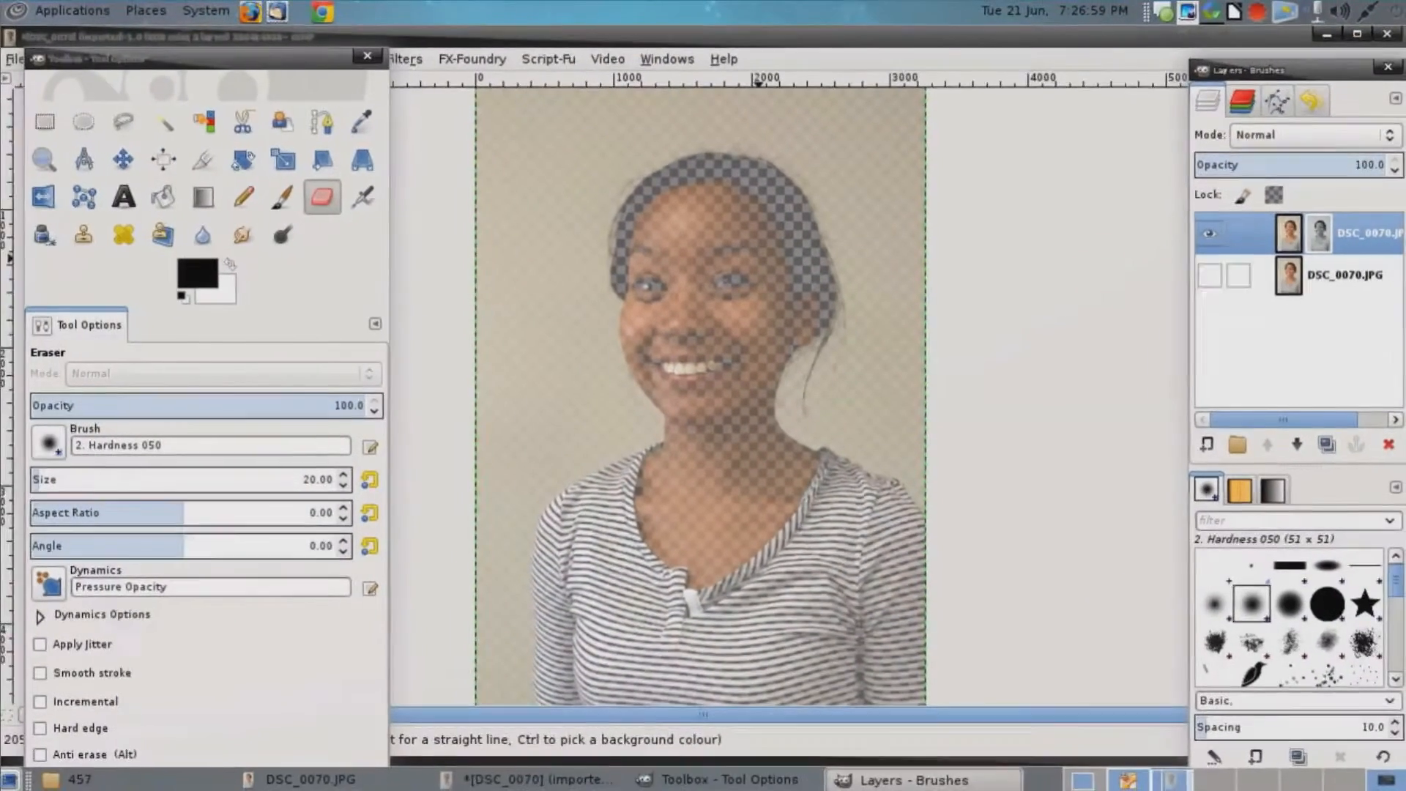
Invert the layer mask of the DSC_0070.JPG copy.
{"action": "right_click", "coordinate": [813, 342]}
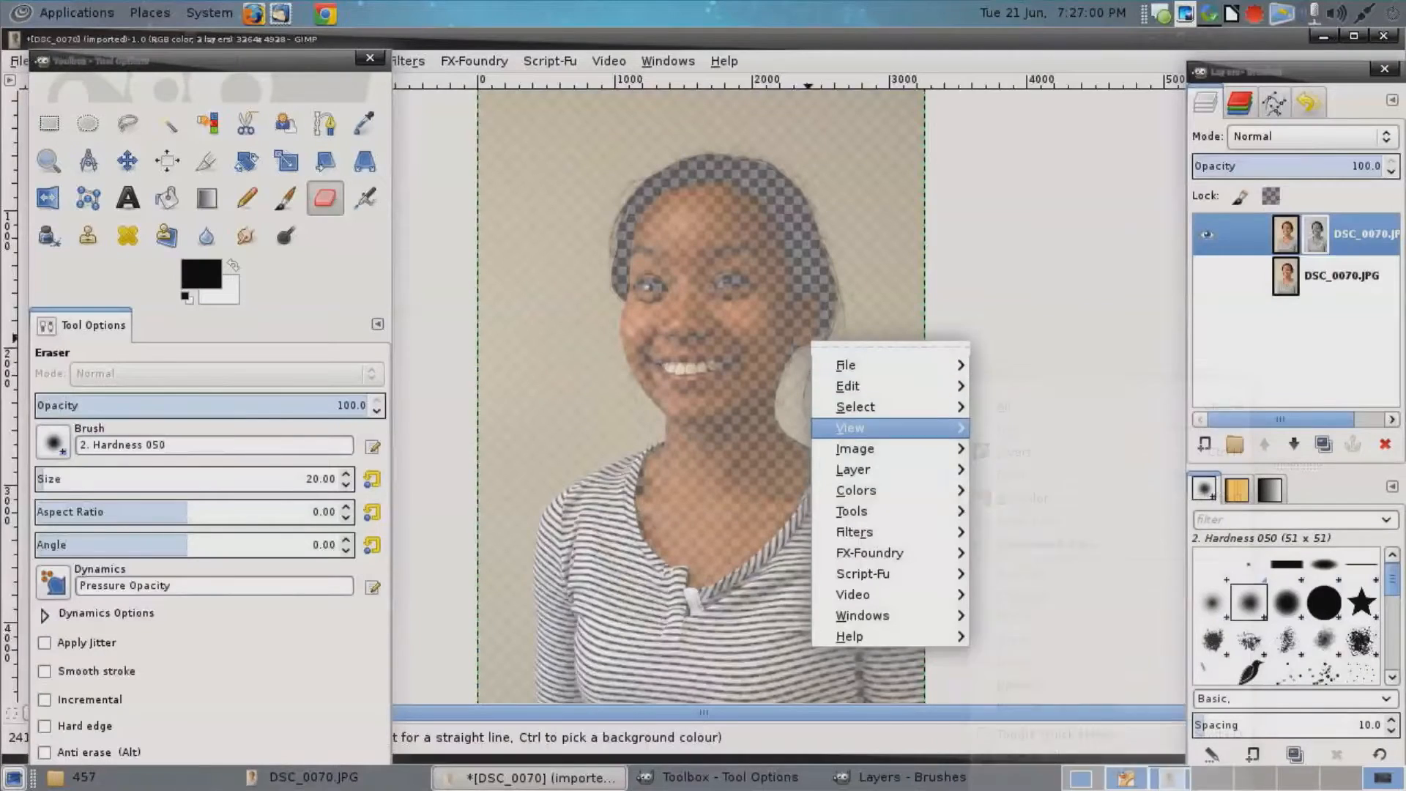
{"action": "mouse_move", "coordinate": [856, 490]}
{"action": "left_click", "coordinate": [1025, 410]}
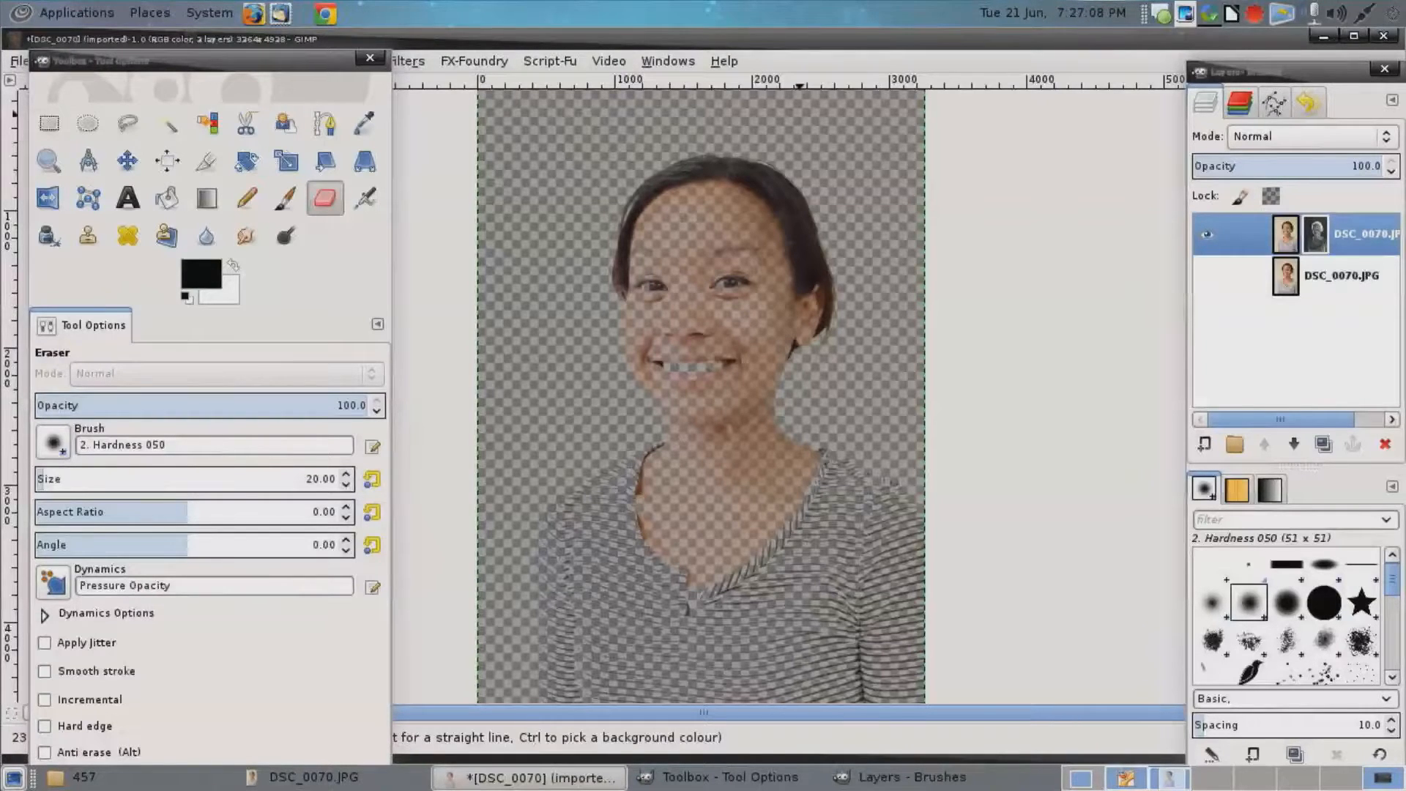
Increase the mask's contrast with a Value curve, lowering a shadow point to x 48, y 0 and raising a highlight point to maximum output.
{"action": "right_click", "coordinate": [781, 344]}
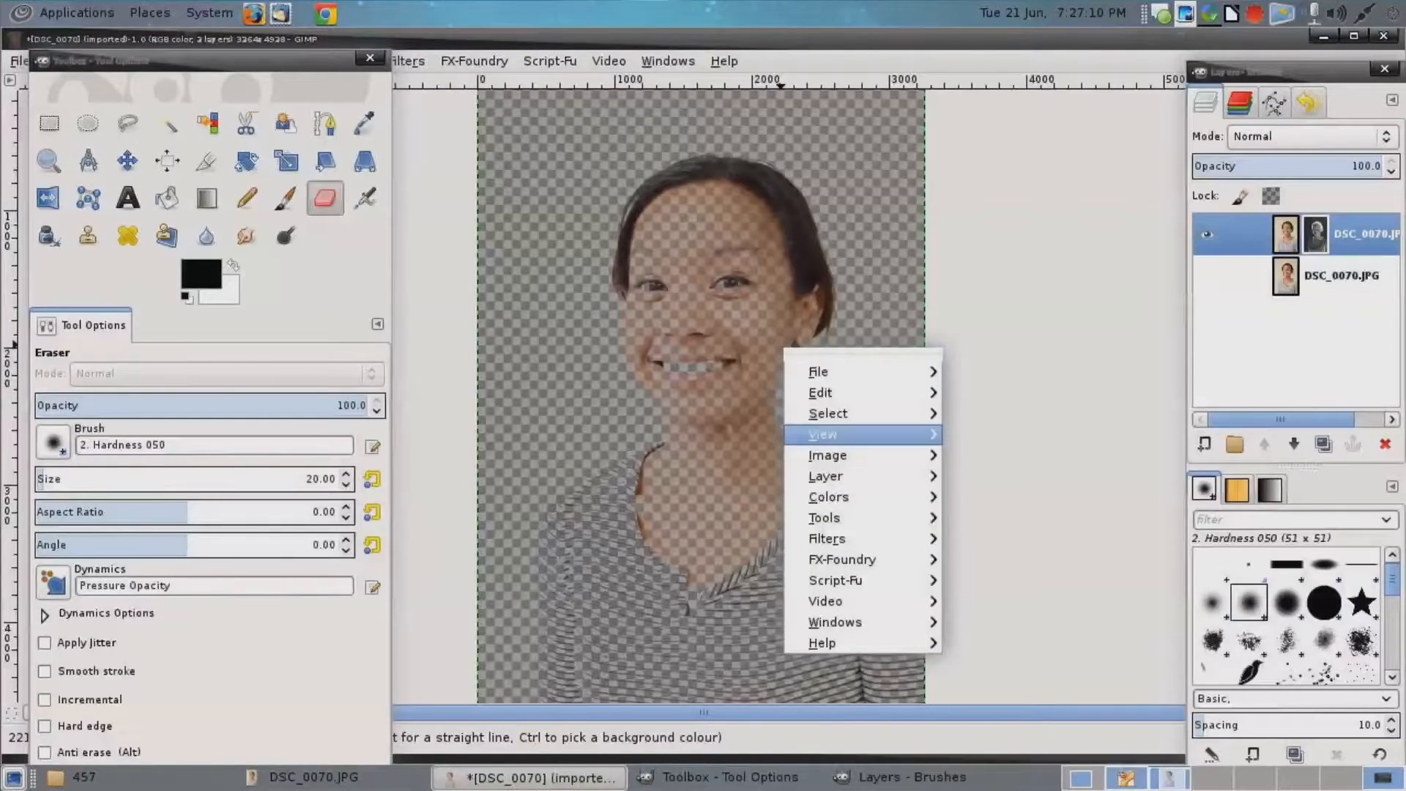
{"action": "mouse_move", "coordinate": [828, 497]}
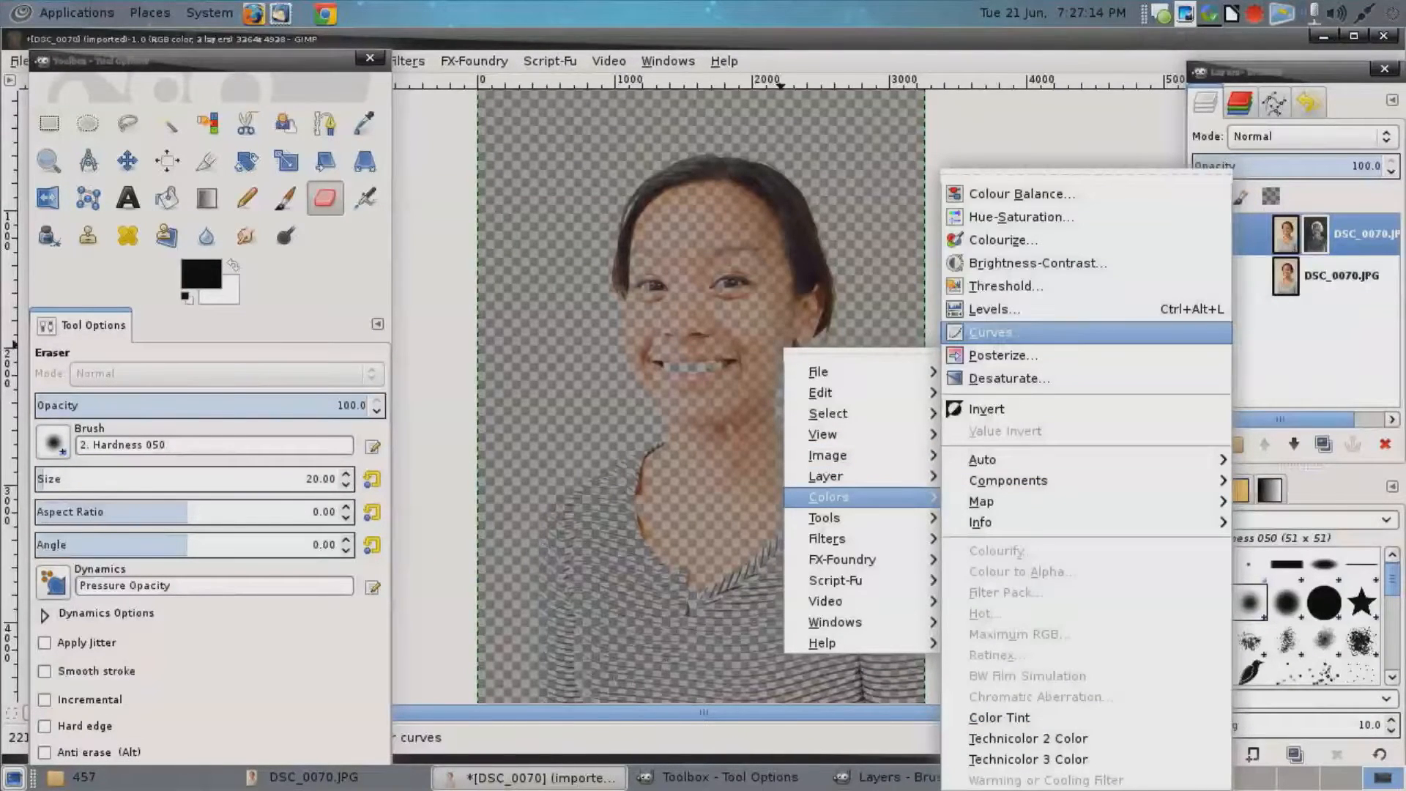
{"action": "left_click", "coordinate": [996, 332]}
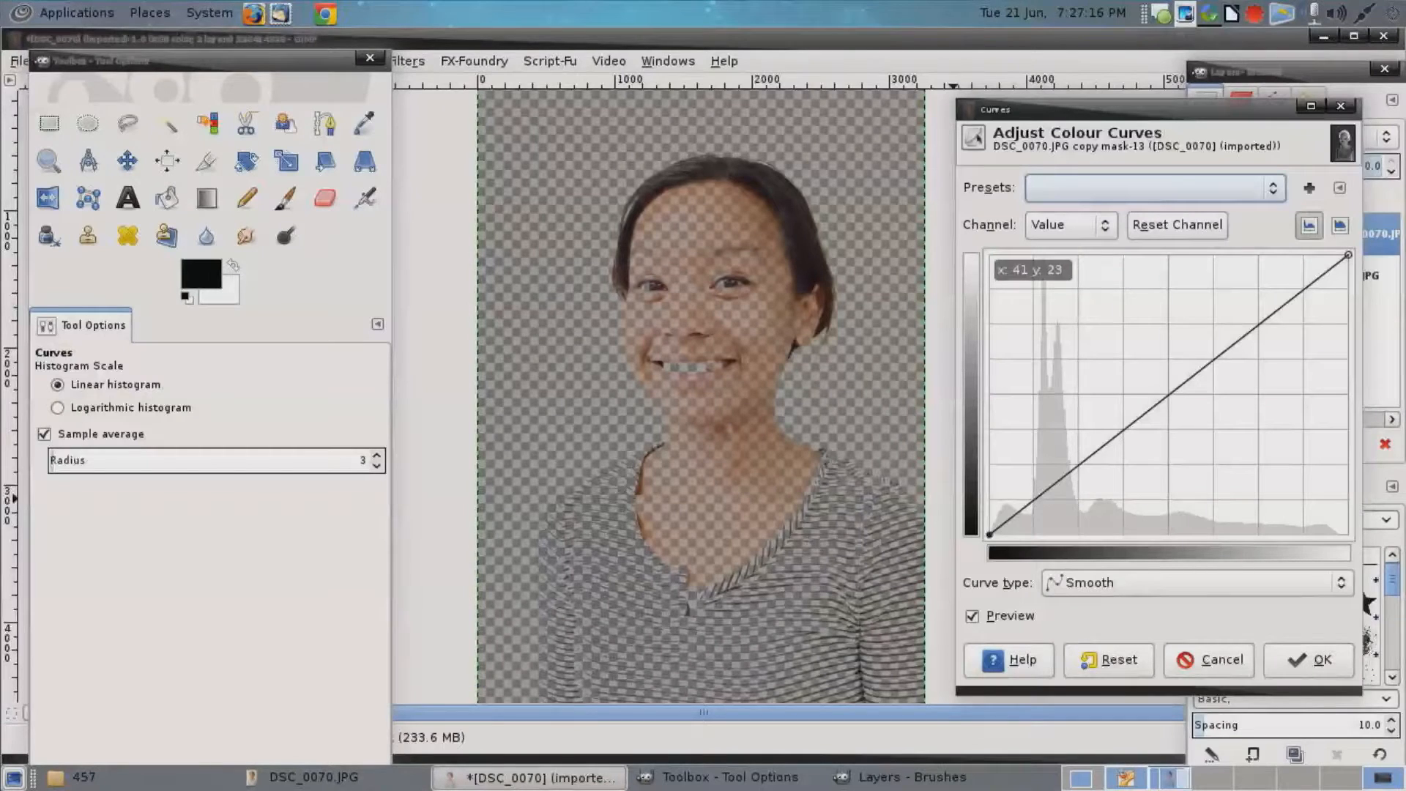
{"action": "left_click_drag", "start_coordinate": [1060, 487], "coordinate": [1059, 535]}
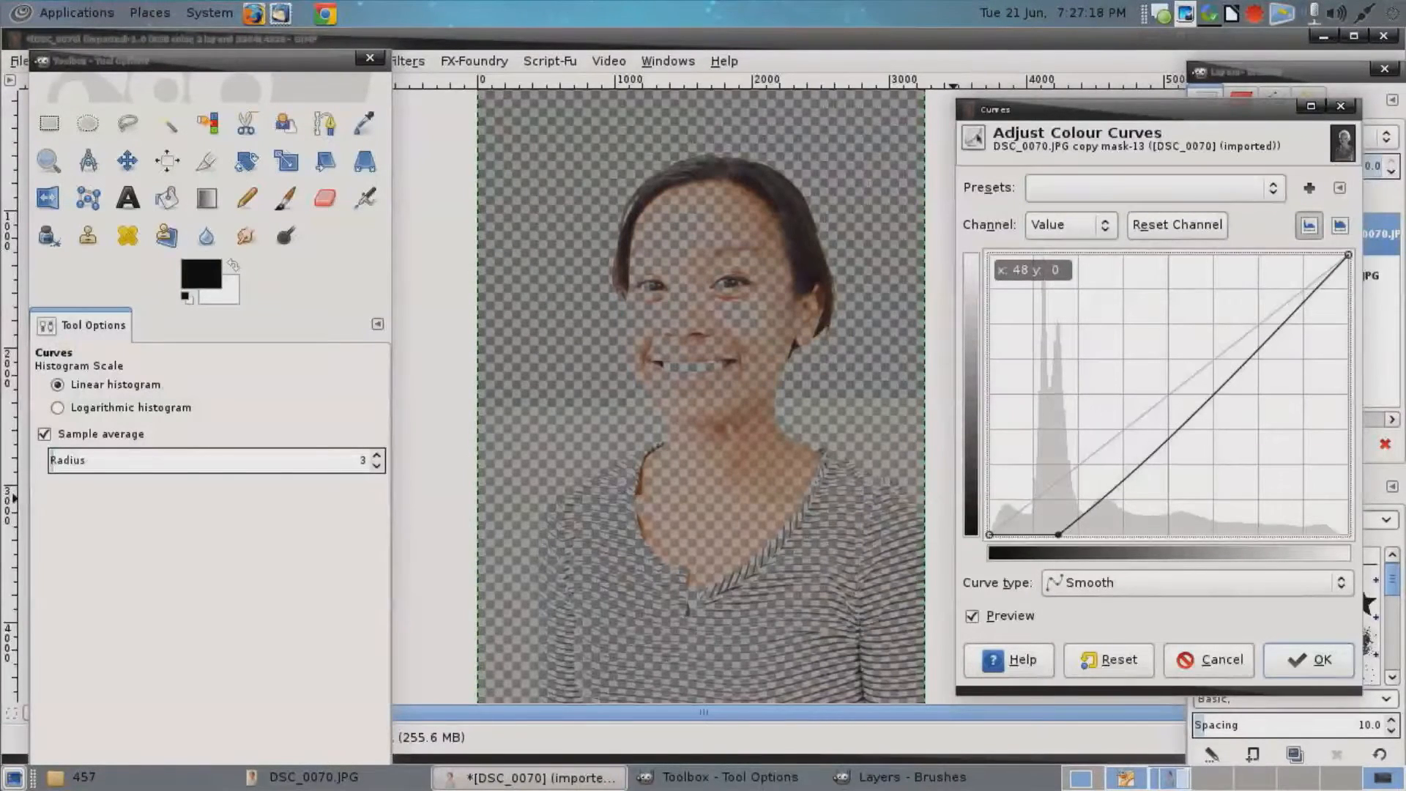
{"action": "left_click_drag", "start_coordinate": [1233, 373], "coordinate": [1276, 254]}
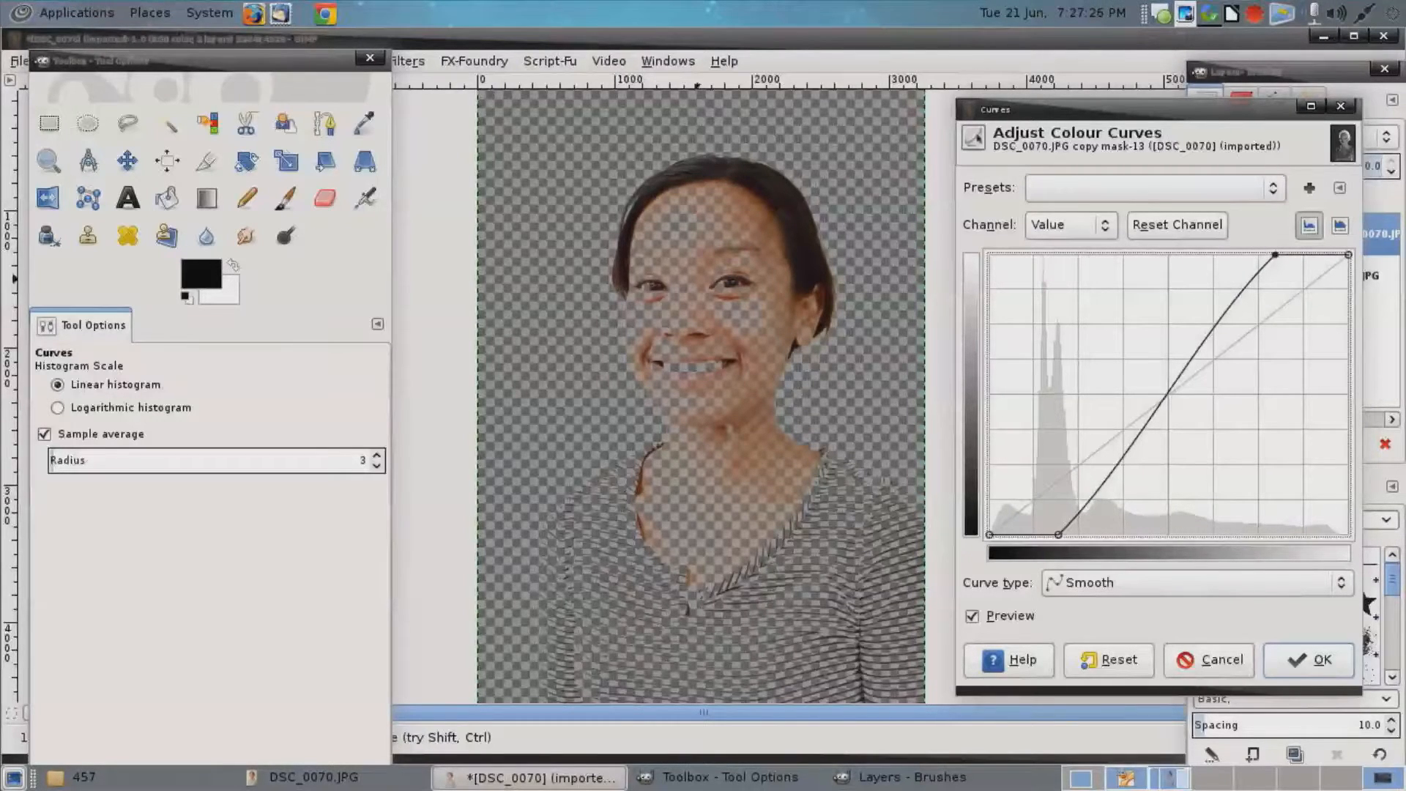
{"action": "left_click", "coordinate": [1309, 659]}
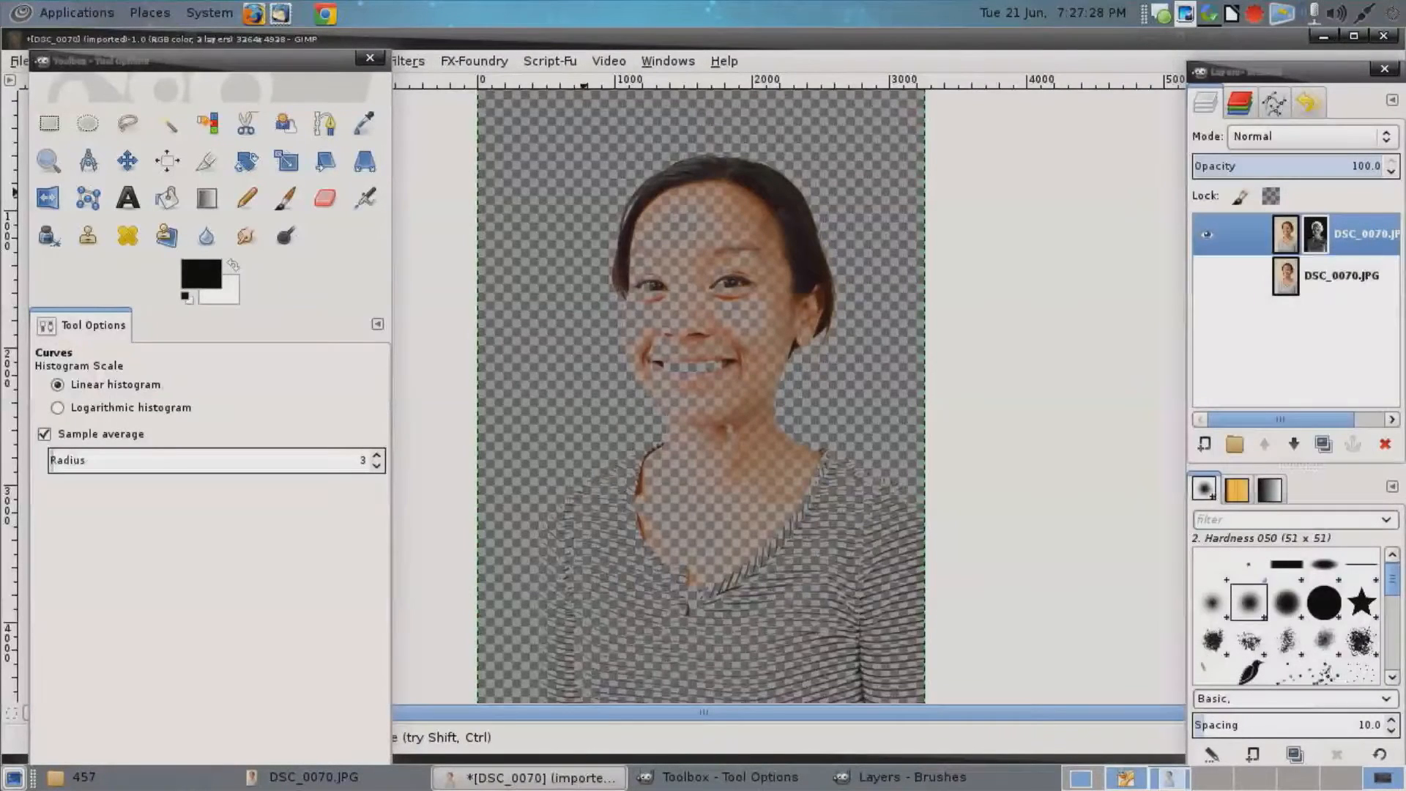
Add a 3264 × 4928 px layer filled with the foreground color directly above the original DSC_0070.JPG layer.
{"action": "scroll", "coordinate": [611, 218], "scroll_direction": "up", "scroll_amount": 4}
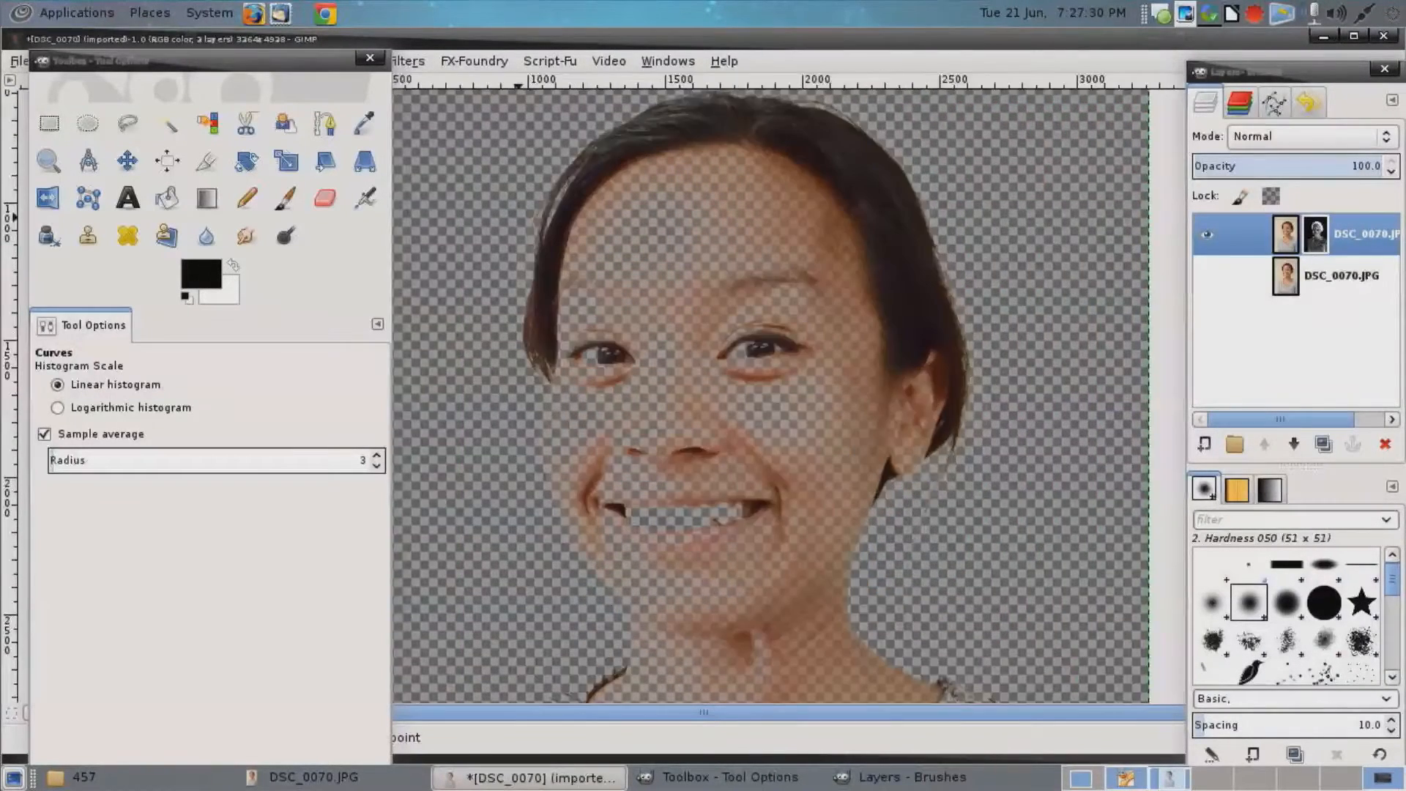
{"action": "scroll", "coordinate": [799, 306], "scroll_direction": "right", "scroll_amount": 2}
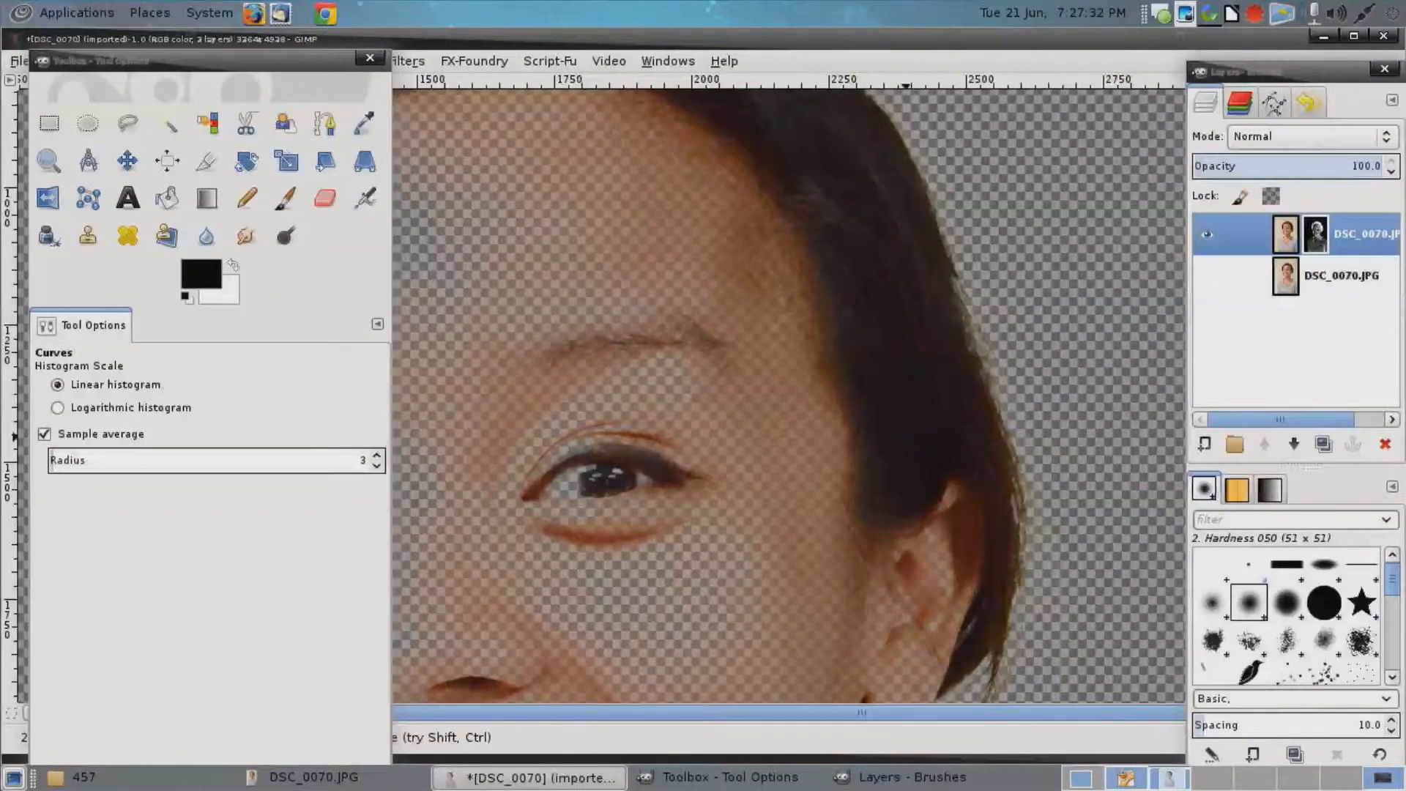
{"action": "scroll", "coordinate": [799, 306], "scroll_direction": "down", "scroll_amount": 5}
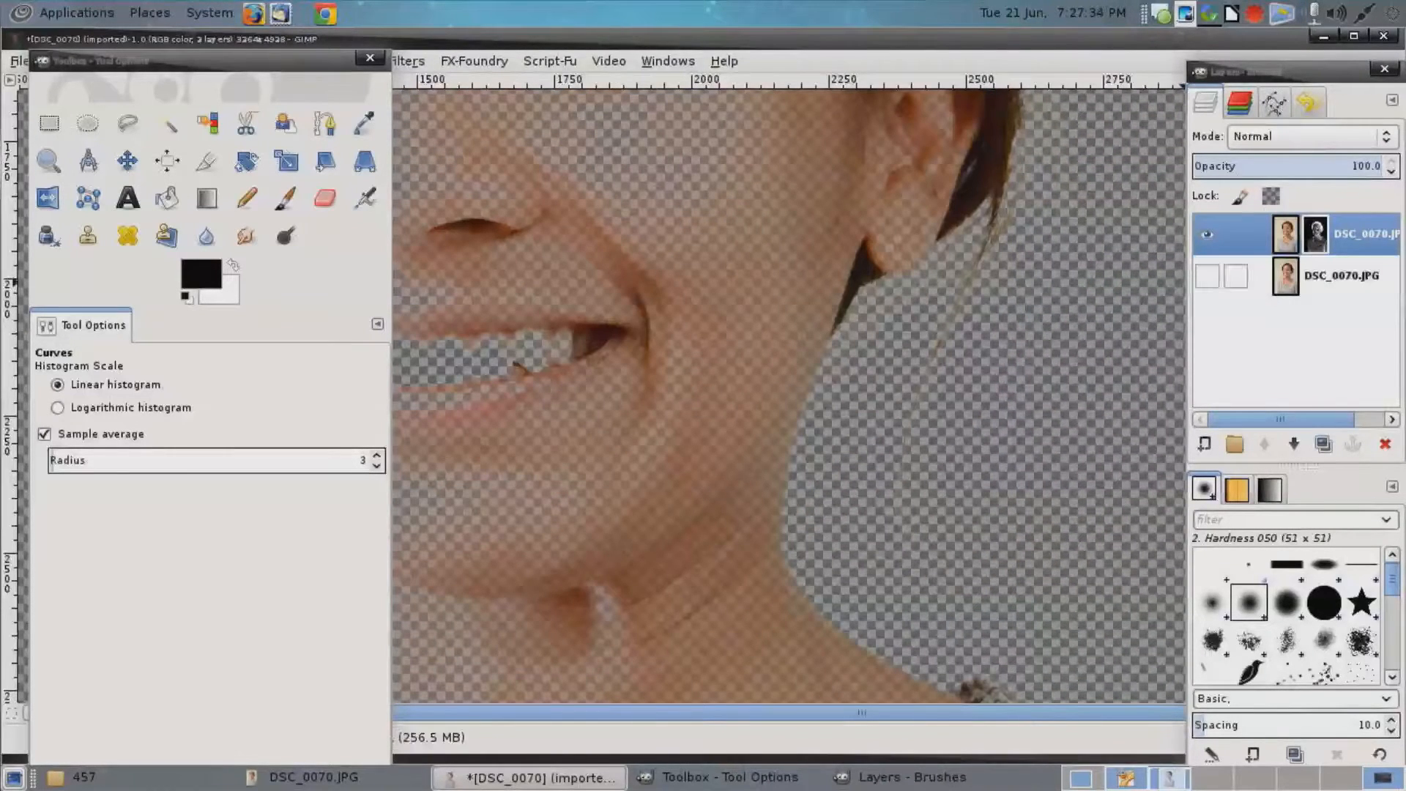
{"action": "left_click", "coordinate": [1246, 277]}
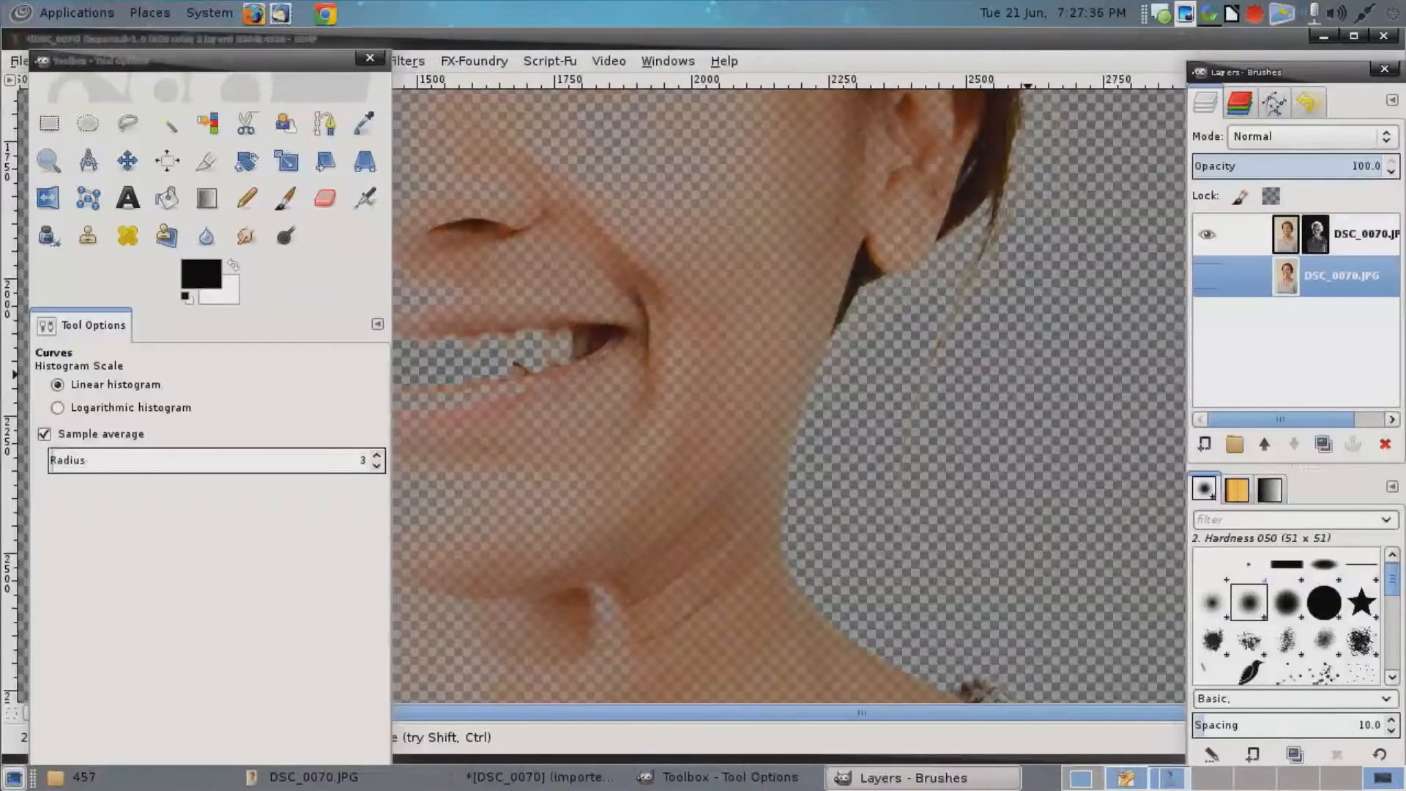
{"action": "right_click", "coordinate": [1033, 379]}
{"action": "mouse_move", "coordinate": [1073, 505]}
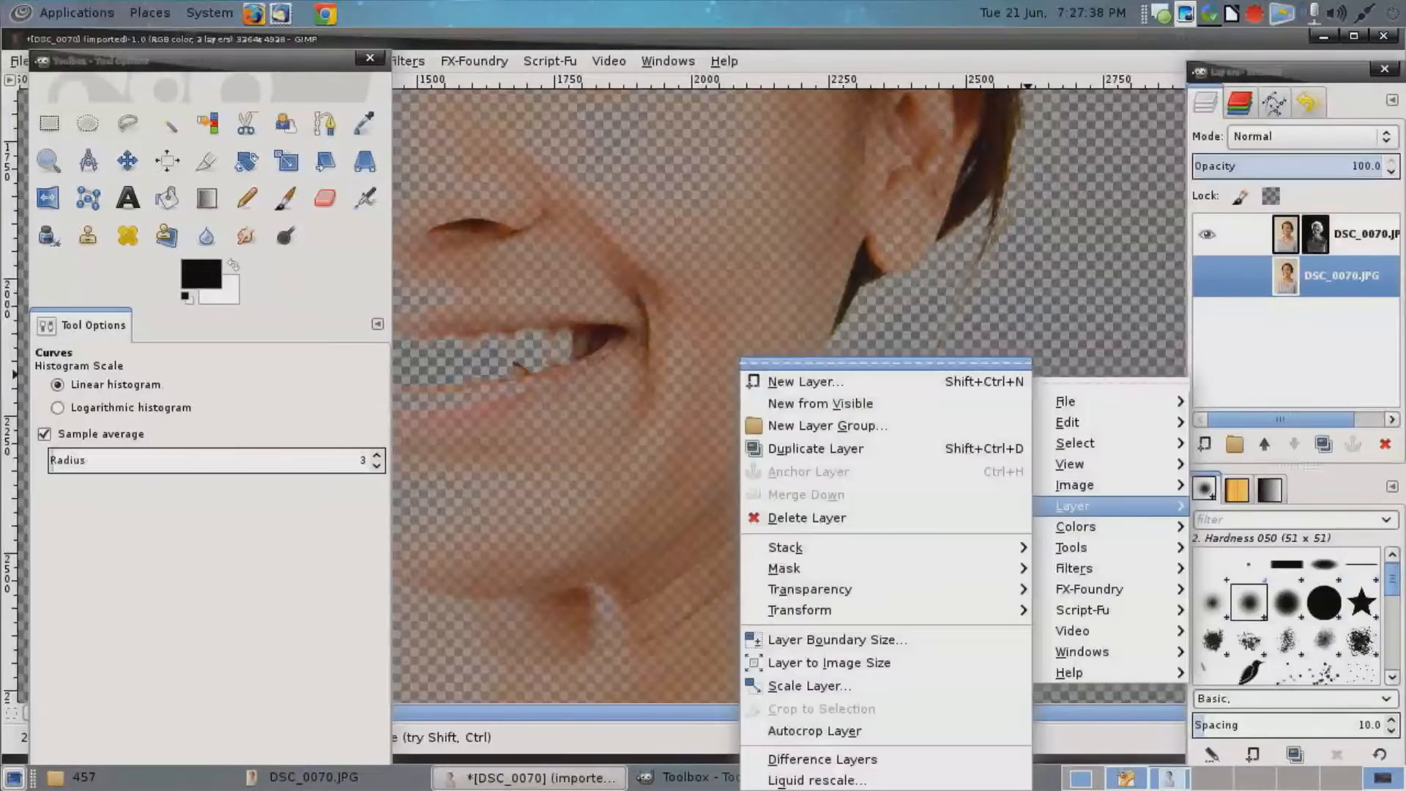
{"action": "left_click", "coordinate": [798, 314]}
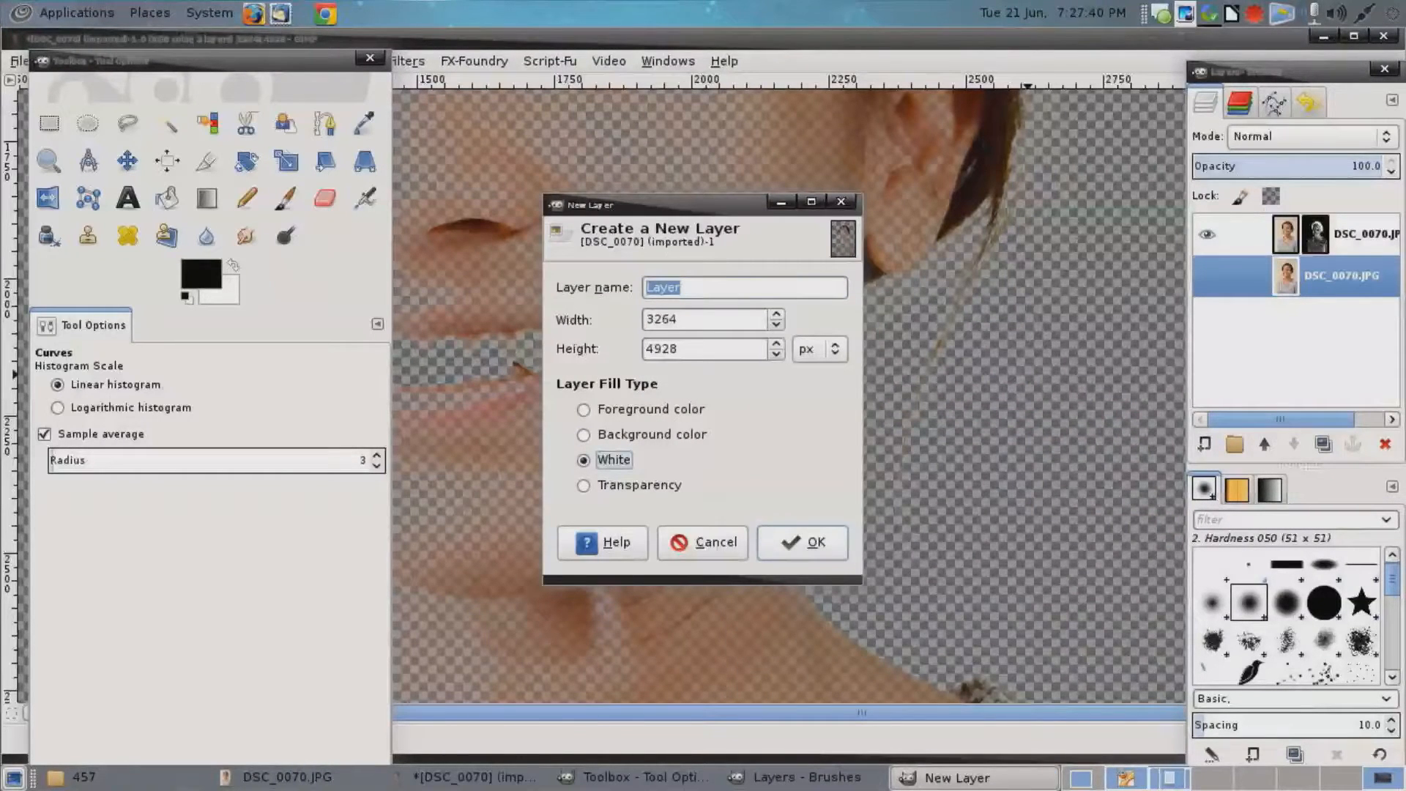
{"action": "key", "text": "Up"}
{"action": "key", "text": "Up"}
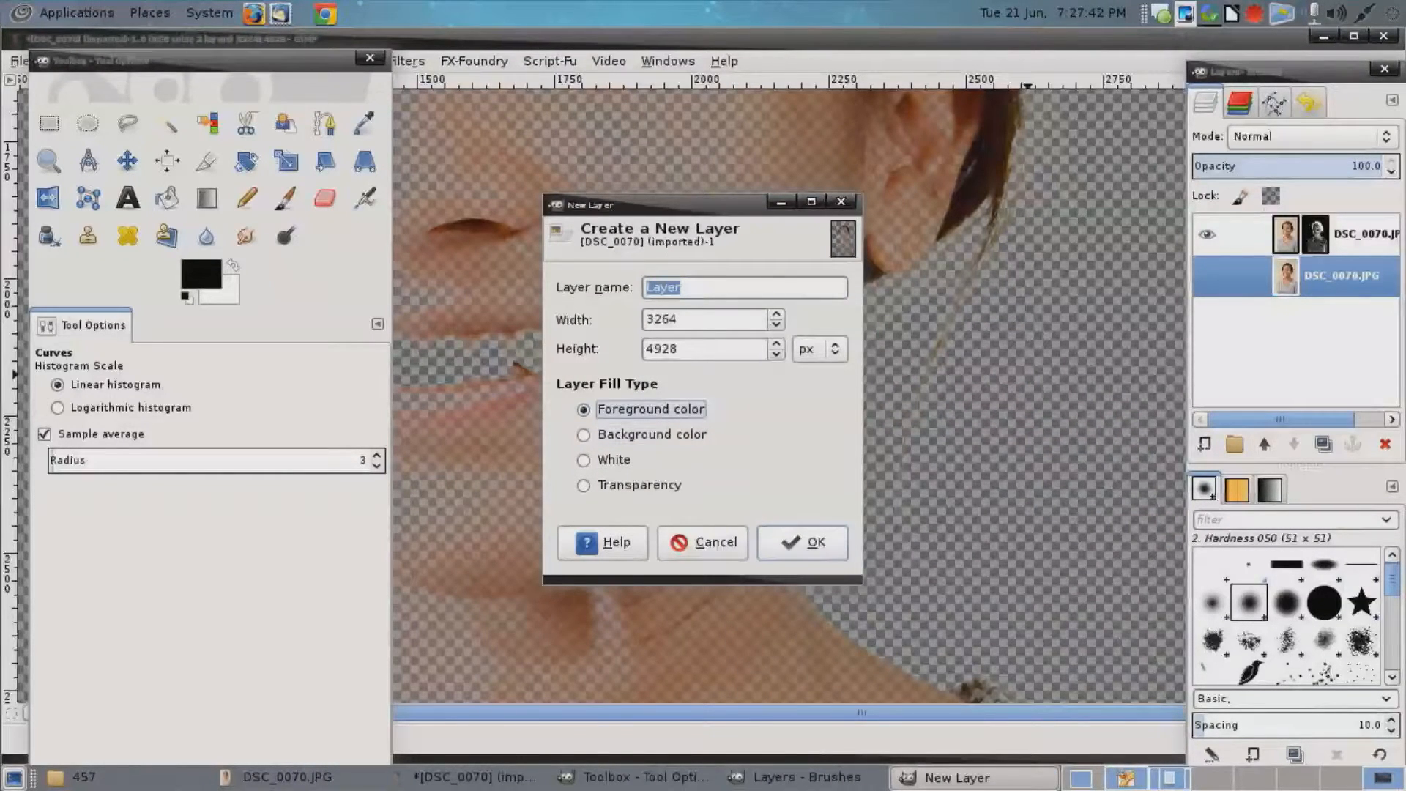
{"action": "key", "text": "Return"}
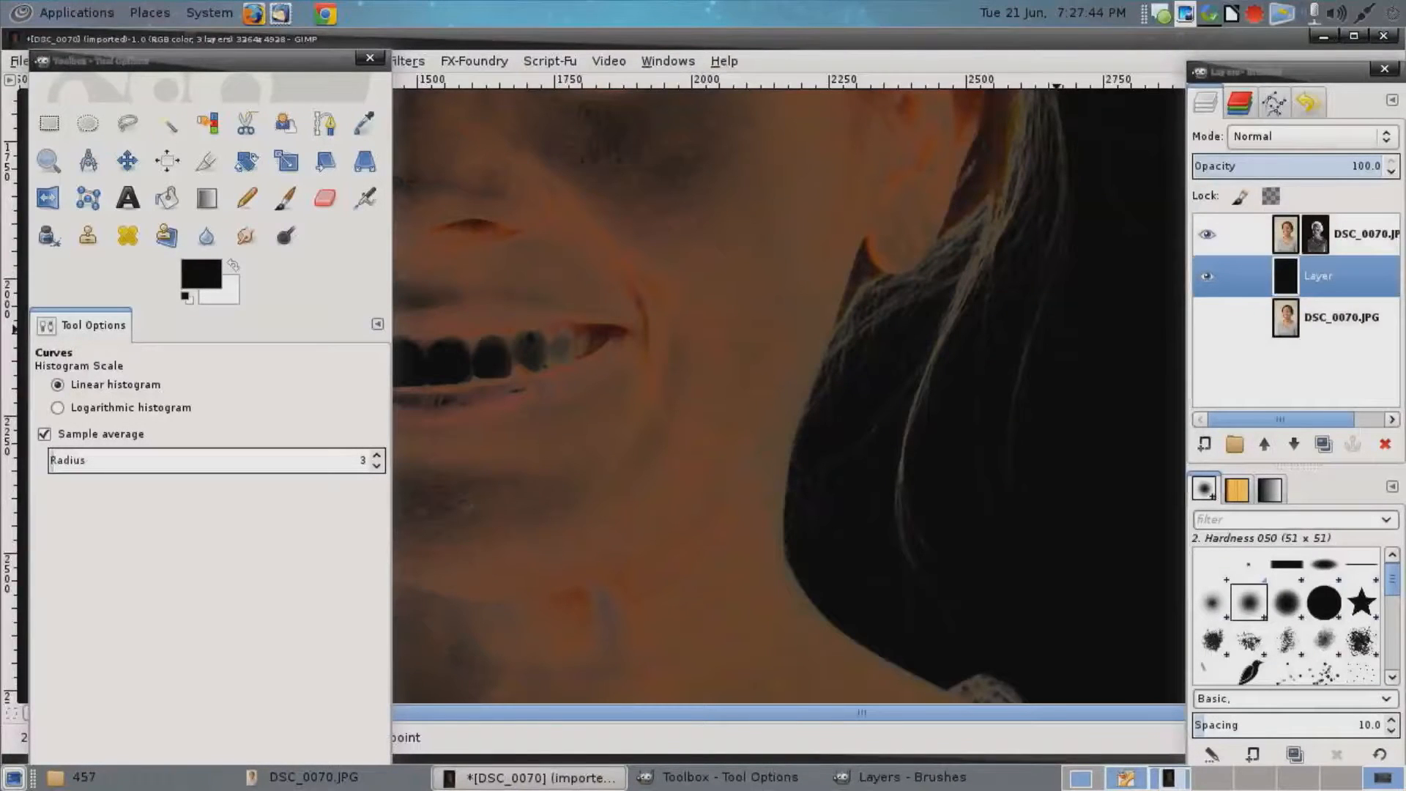
Check the loose hair against the black layer and refill that layer with the white background color.
{"action": "scroll", "coordinate": [904, 359], "scroll_direction": "left", "scroll_amount": 4}
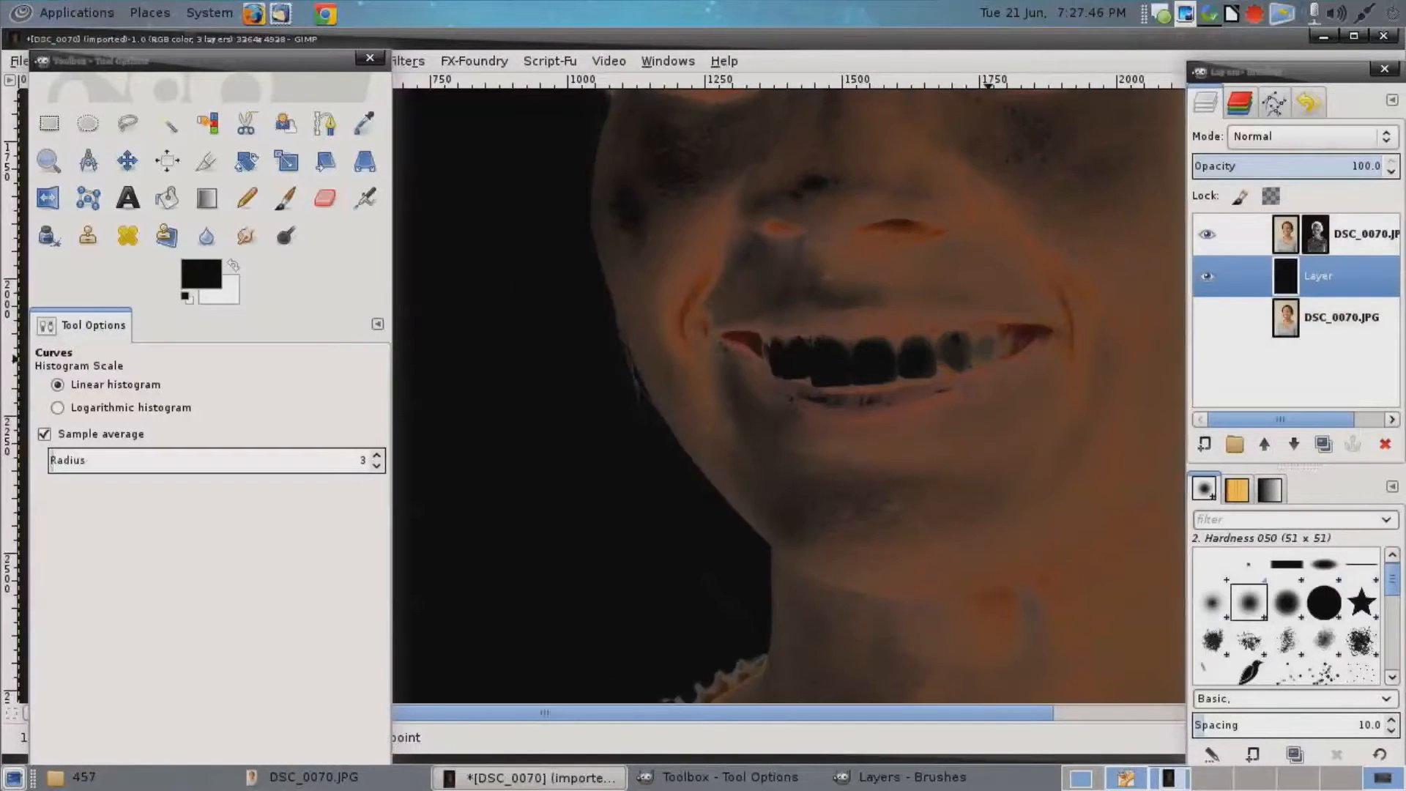
{"action": "scroll", "coordinate": [950, 370], "scroll_direction": "right", "scroll_amount": 4}
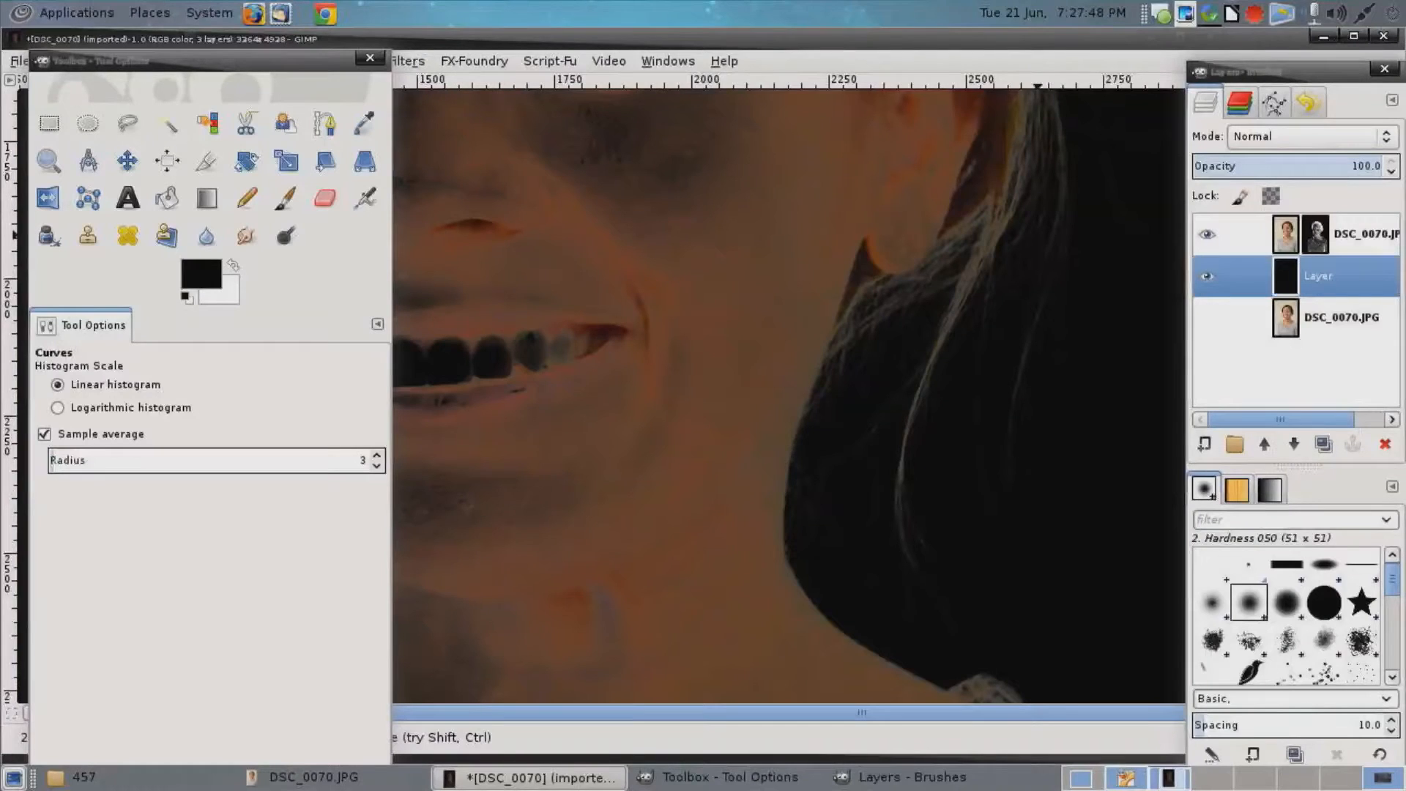
{"action": "scroll", "coordinate": [1039, 328], "scroll_direction": "up", "scroll_amount": 7}
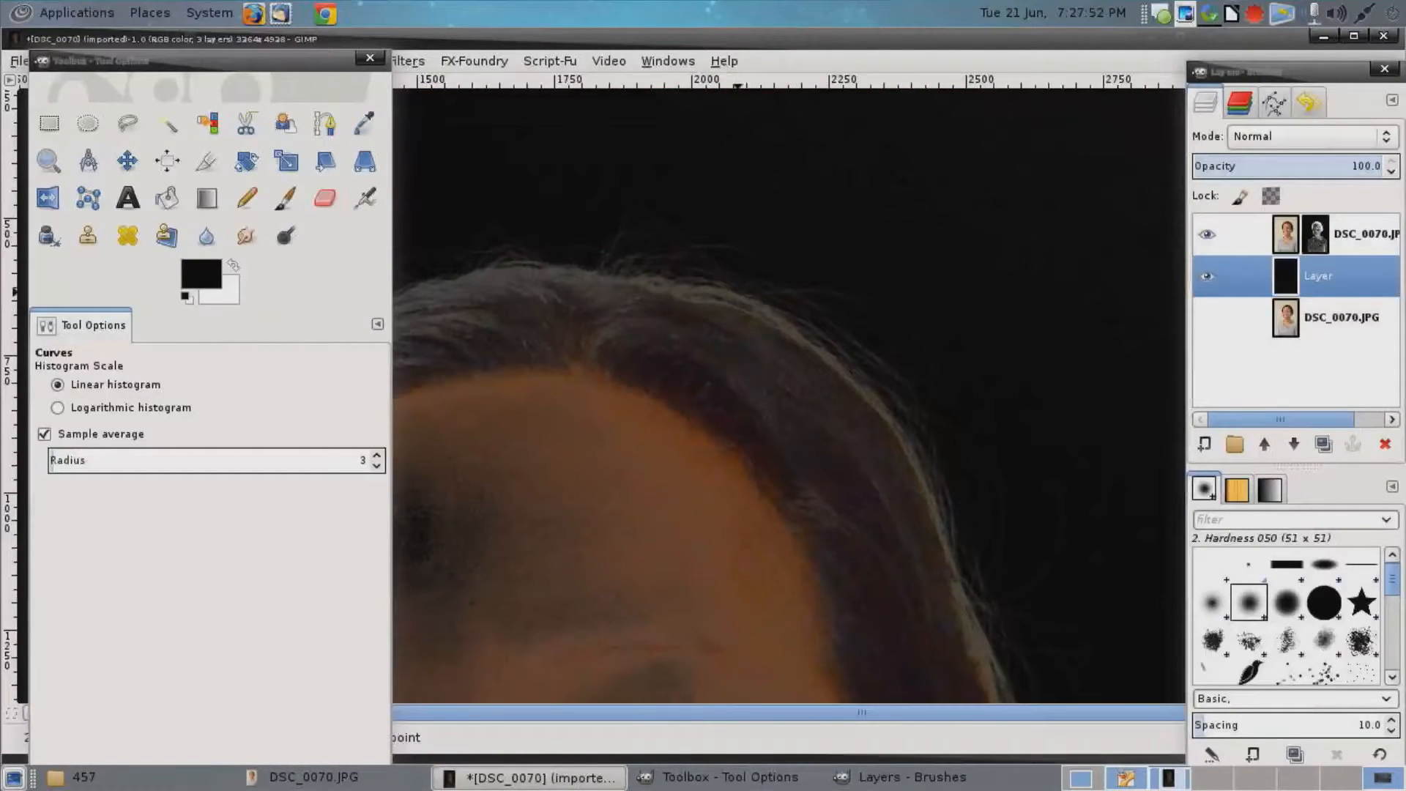
{"action": "right_click", "coordinate": [932, 307]}
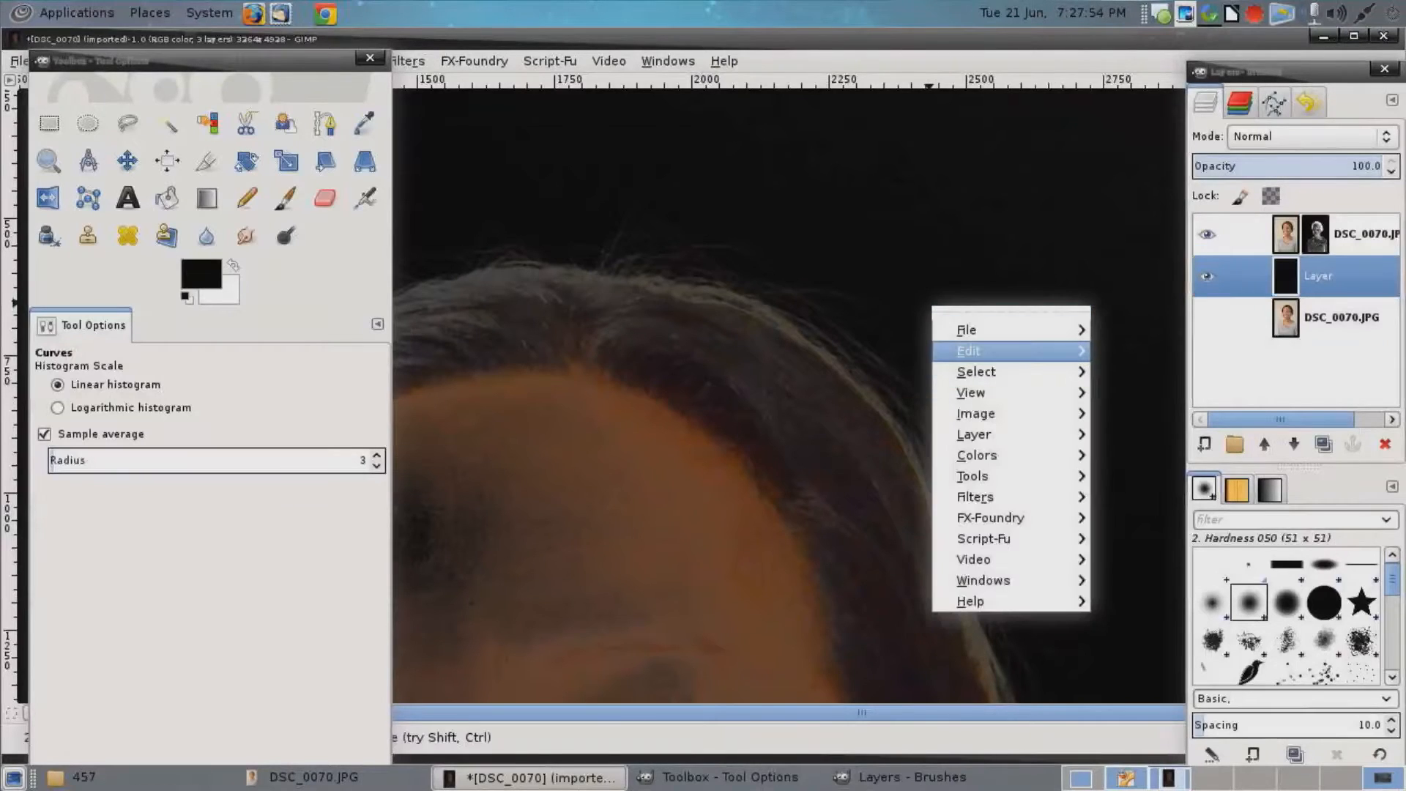
{"action": "mouse_move", "coordinate": [974, 351]}
{"action": "left_click", "coordinate": [687, 556]}
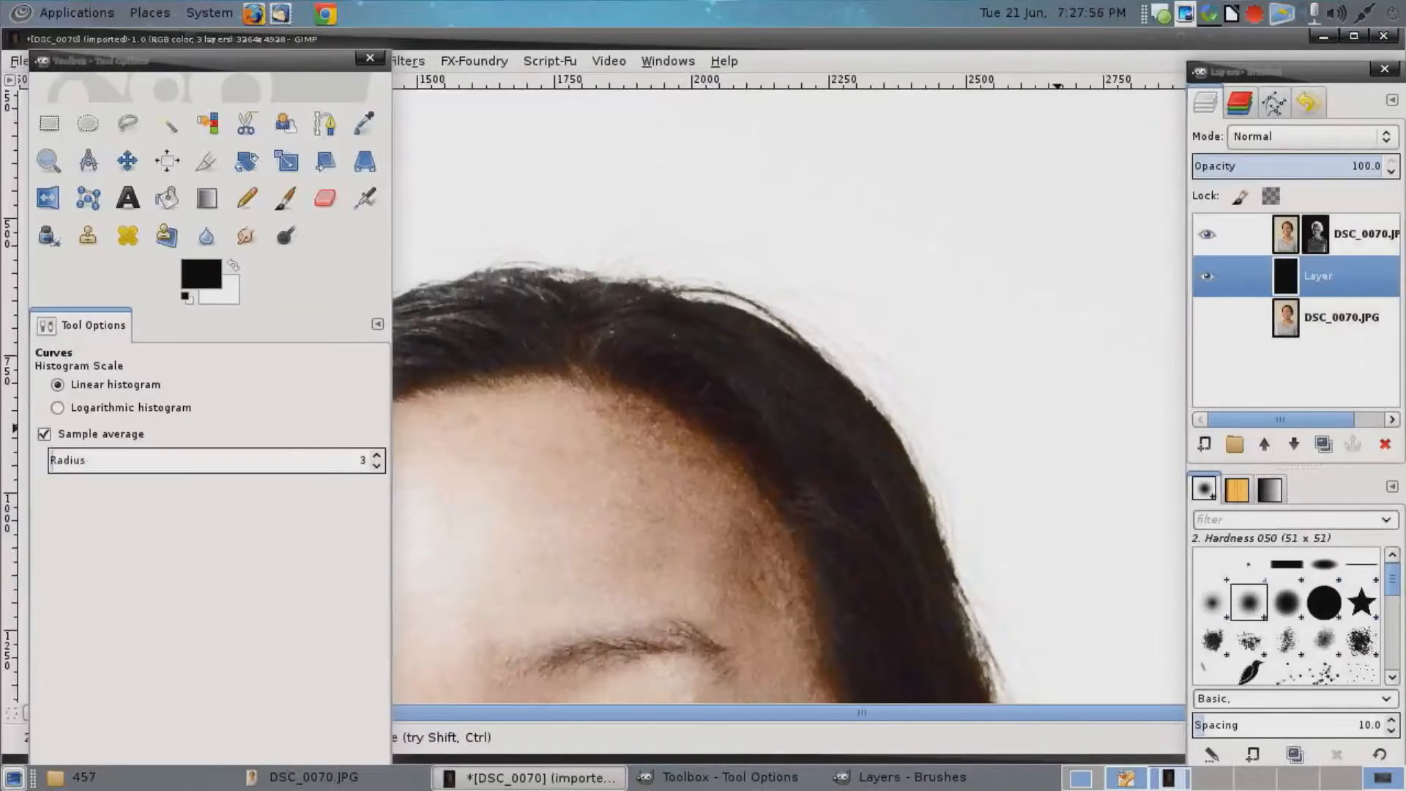
Inspect the hair edges against the white layer, hide that layer, and check the hair against transparency.
{"action": "scroll", "coordinate": [1022, 399], "scroll_direction": "down", "scroll_amount": 5}
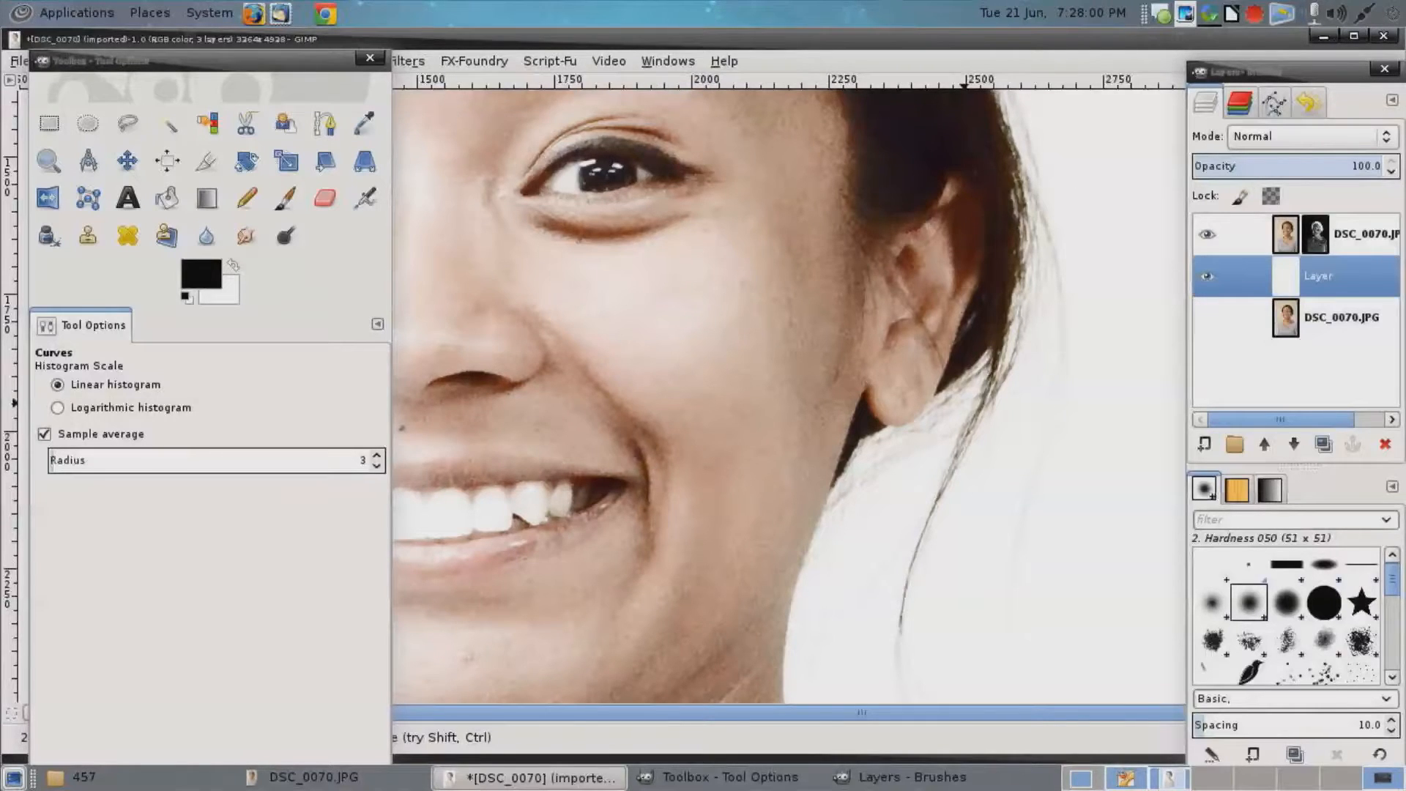
{"action": "scroll", "coordinate": [965, 401], "scroll_direction": "down", "scroll_amount": 5}
{"action": "scroll", "coordinate": [992, 402], "scroll_direction": "up", "scroll_amount": 6}
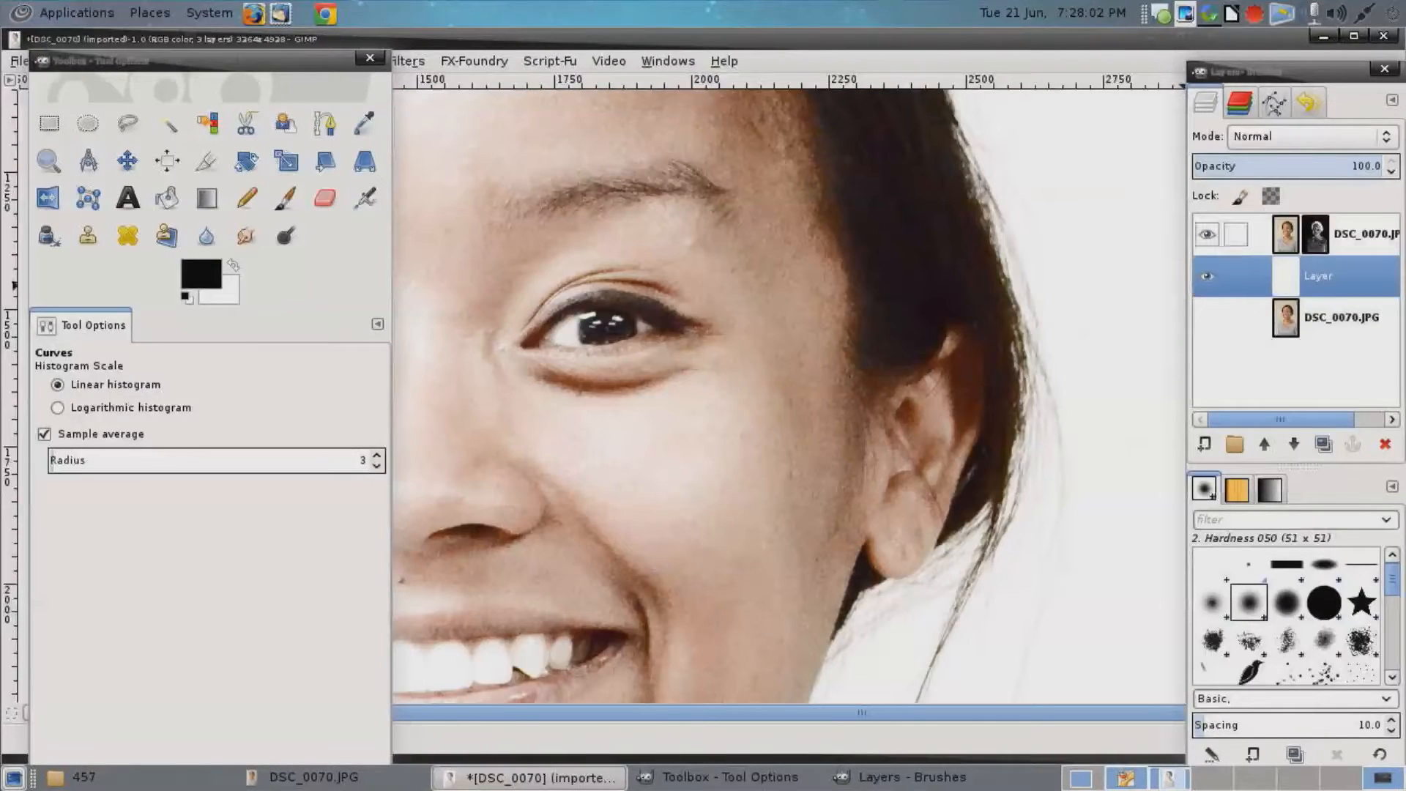
{"action": "left_click", "coordinate": [1208, 276]}
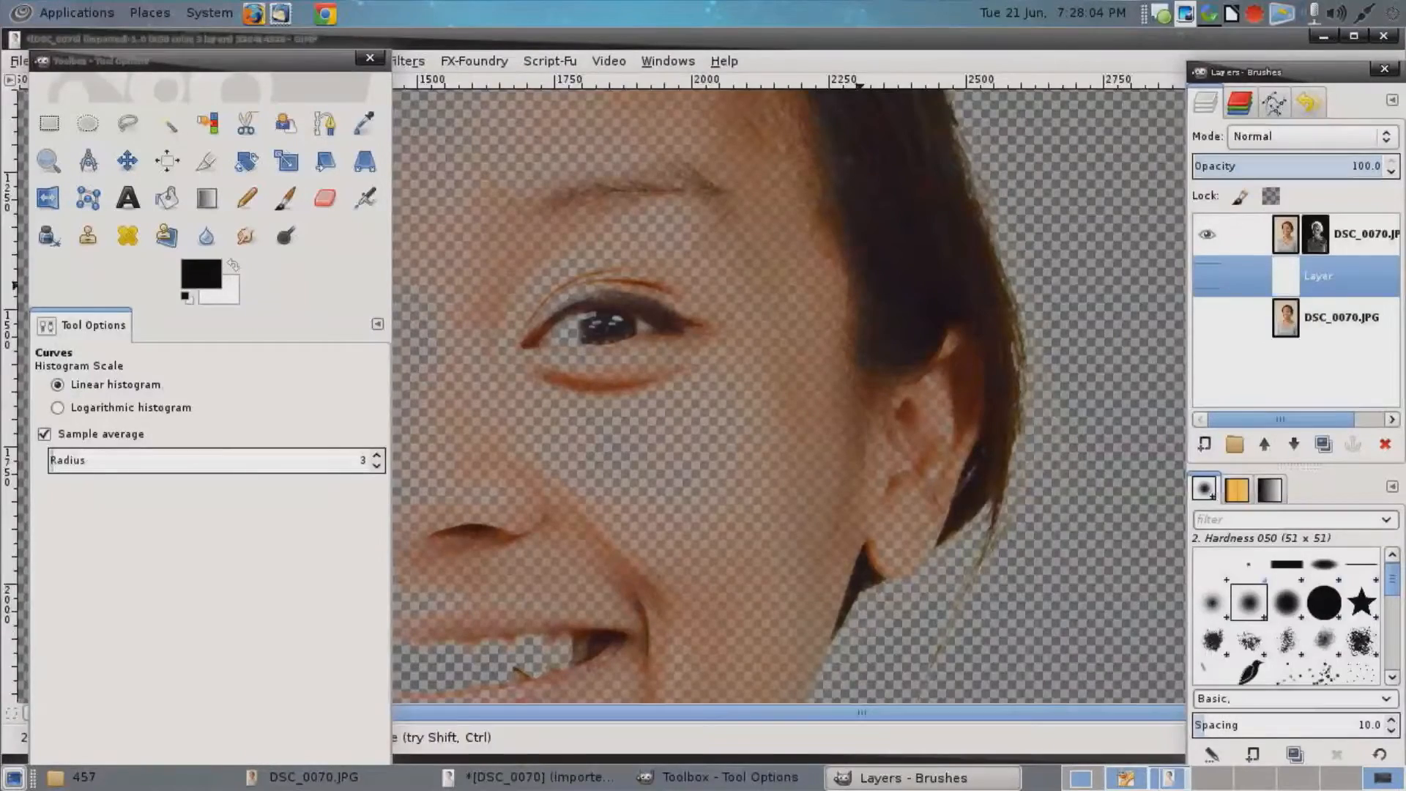
{"action": "scroll", "coordinate": [789, 396], "scroll_direction": "left", "scroll_amount": 5}
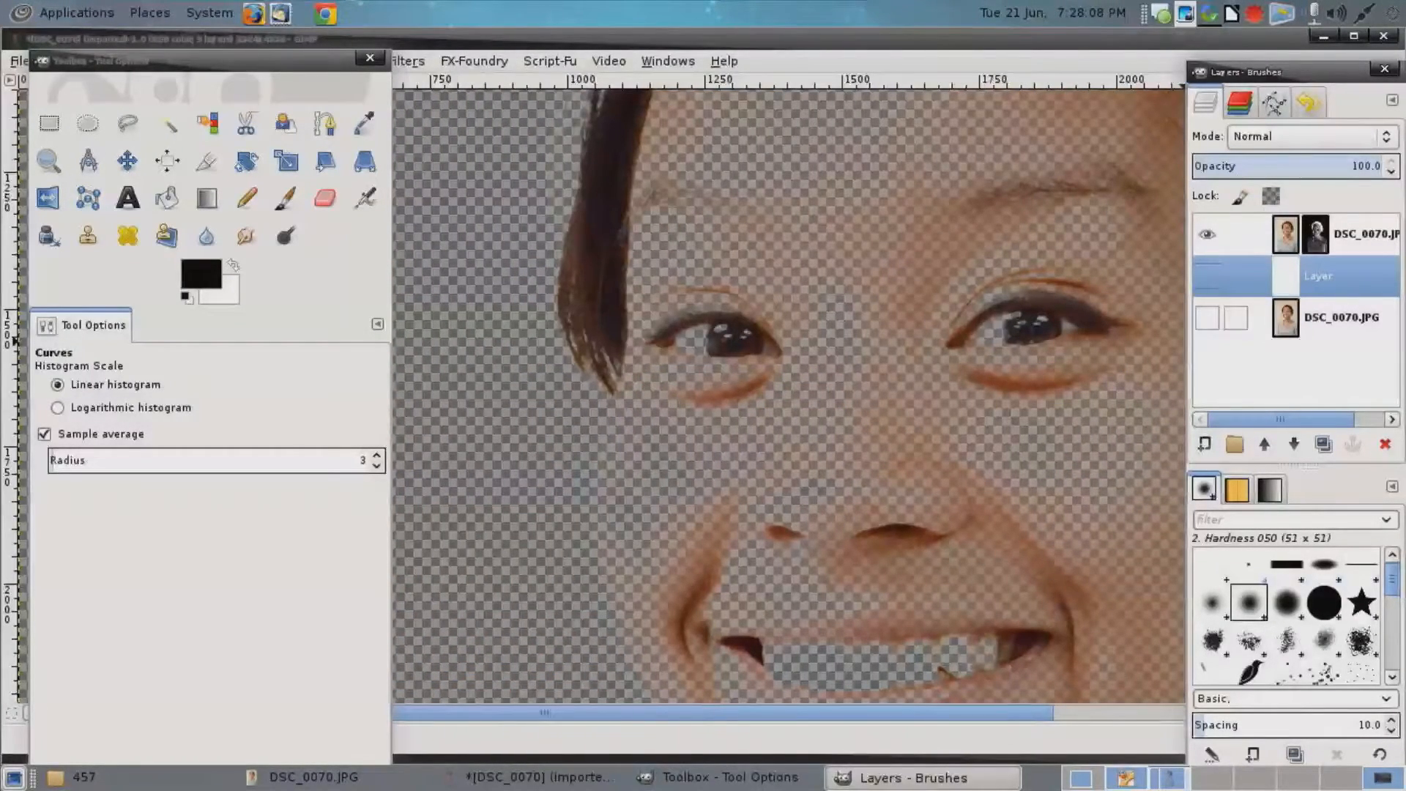
{"action": "scroll", "coordinate": [838, 345], "scroll_direction": "up", "scroll_amount": 6}
{"action": "scroll", "coordinate": [838, 344], "scroll_direction": "right", "scroll_amount": 5}
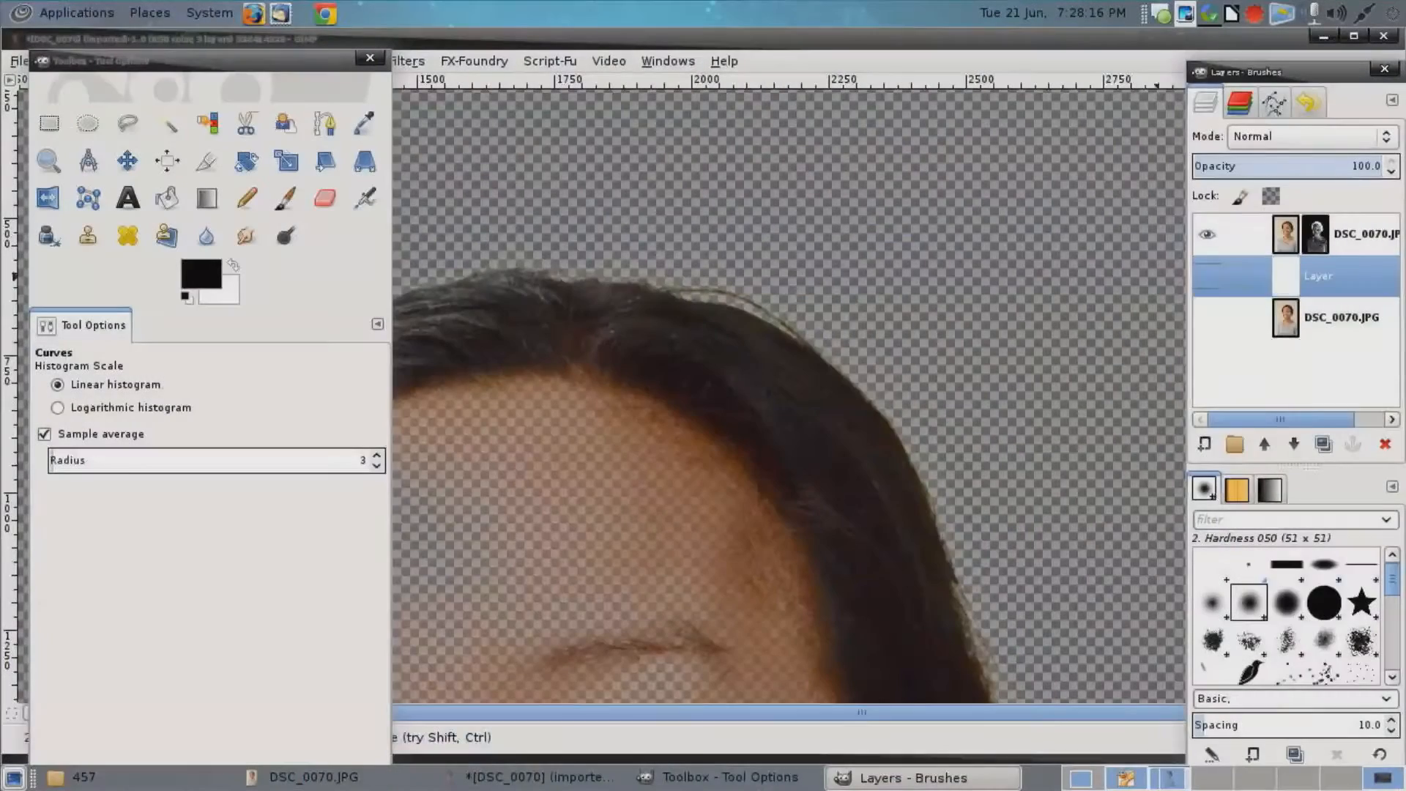
On the masked layer, start a Free Select outline inside the forehead hairline and continue it down past the side hair and cheek to the shoulder.
{"action": "left_click", "coordinate": [1287, 235]}
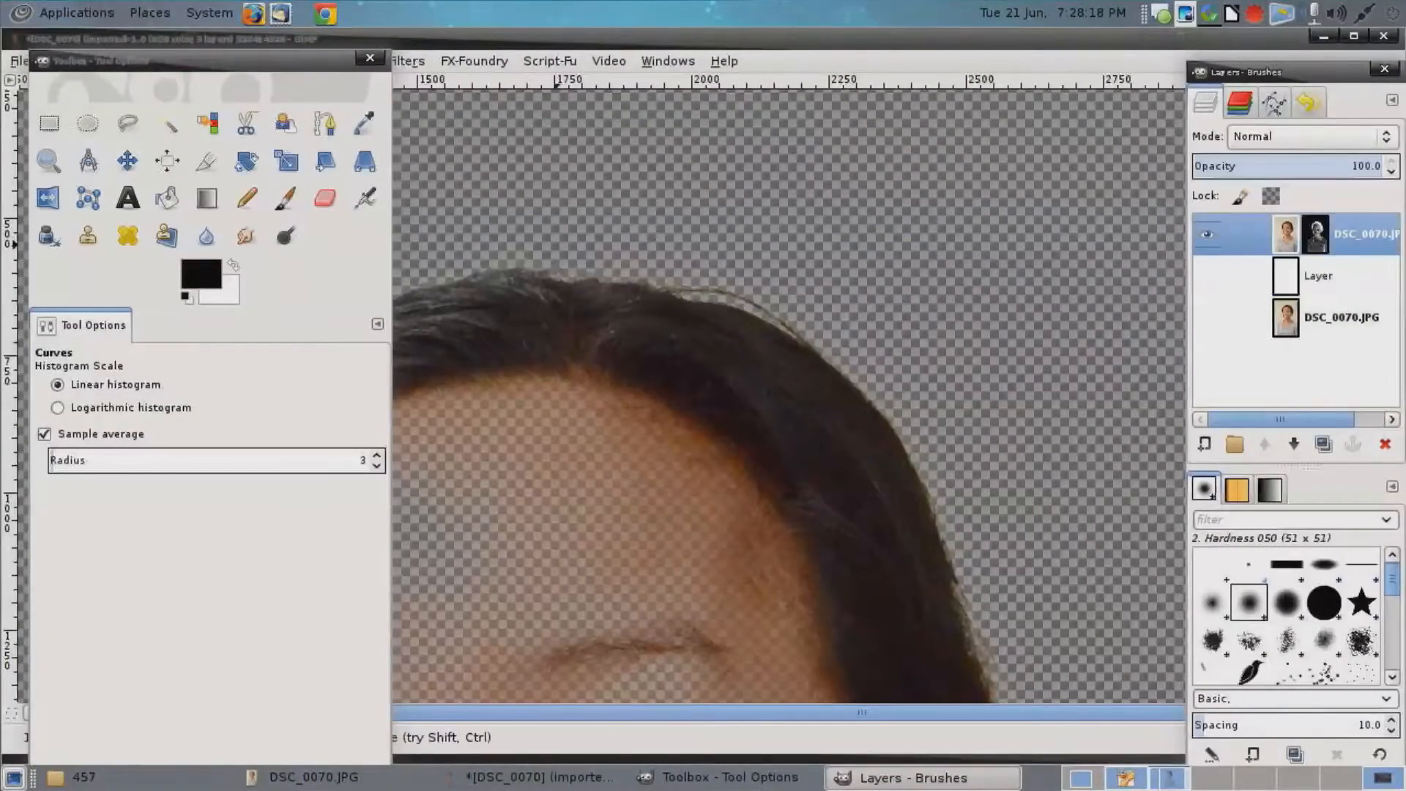
{"action": "left_click_drag", "start_coordinate": [695, 38], "coordinate": [699, 34]}
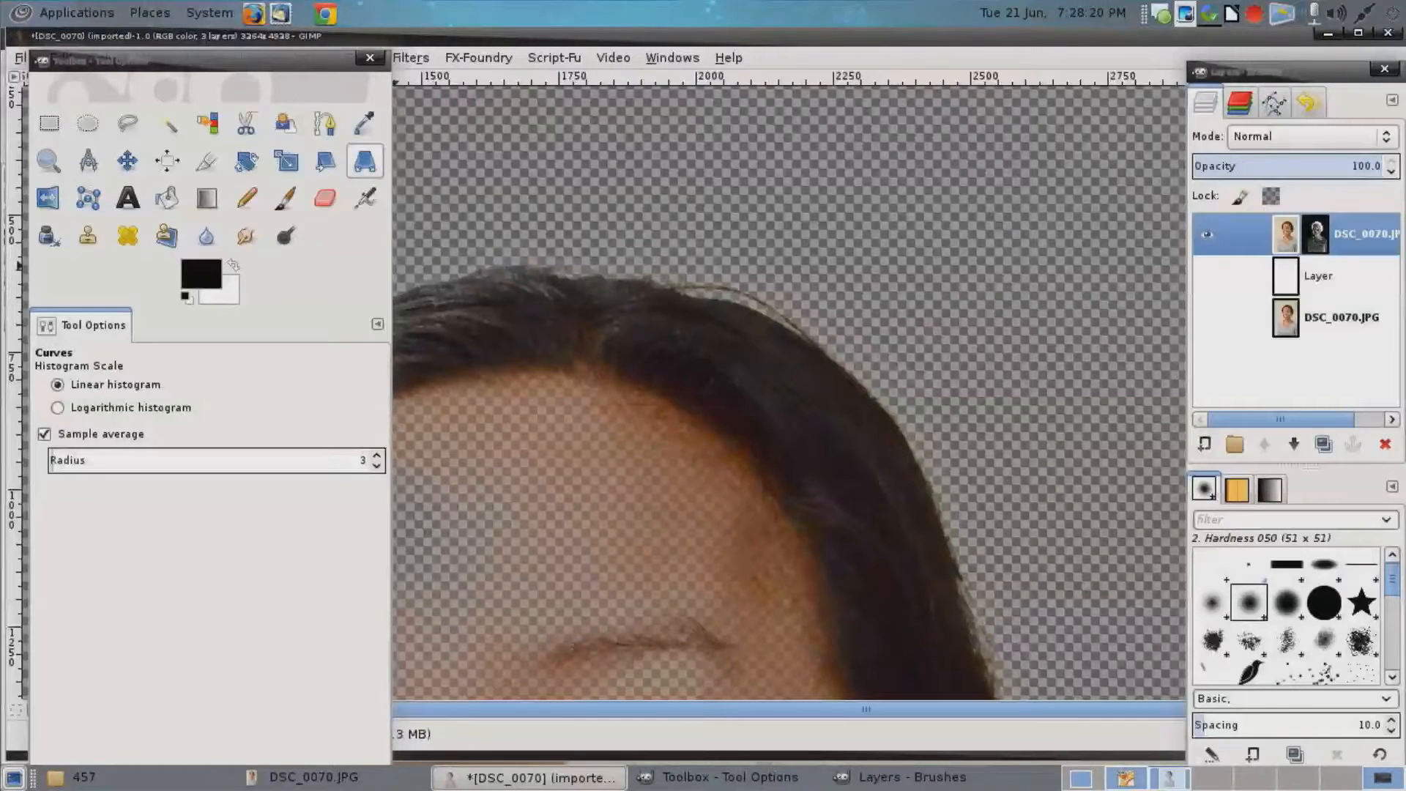
{"action": "left_click", "coordinate": [167, 123]}
{"action": "left_click", "coordinate": [128, 124]}
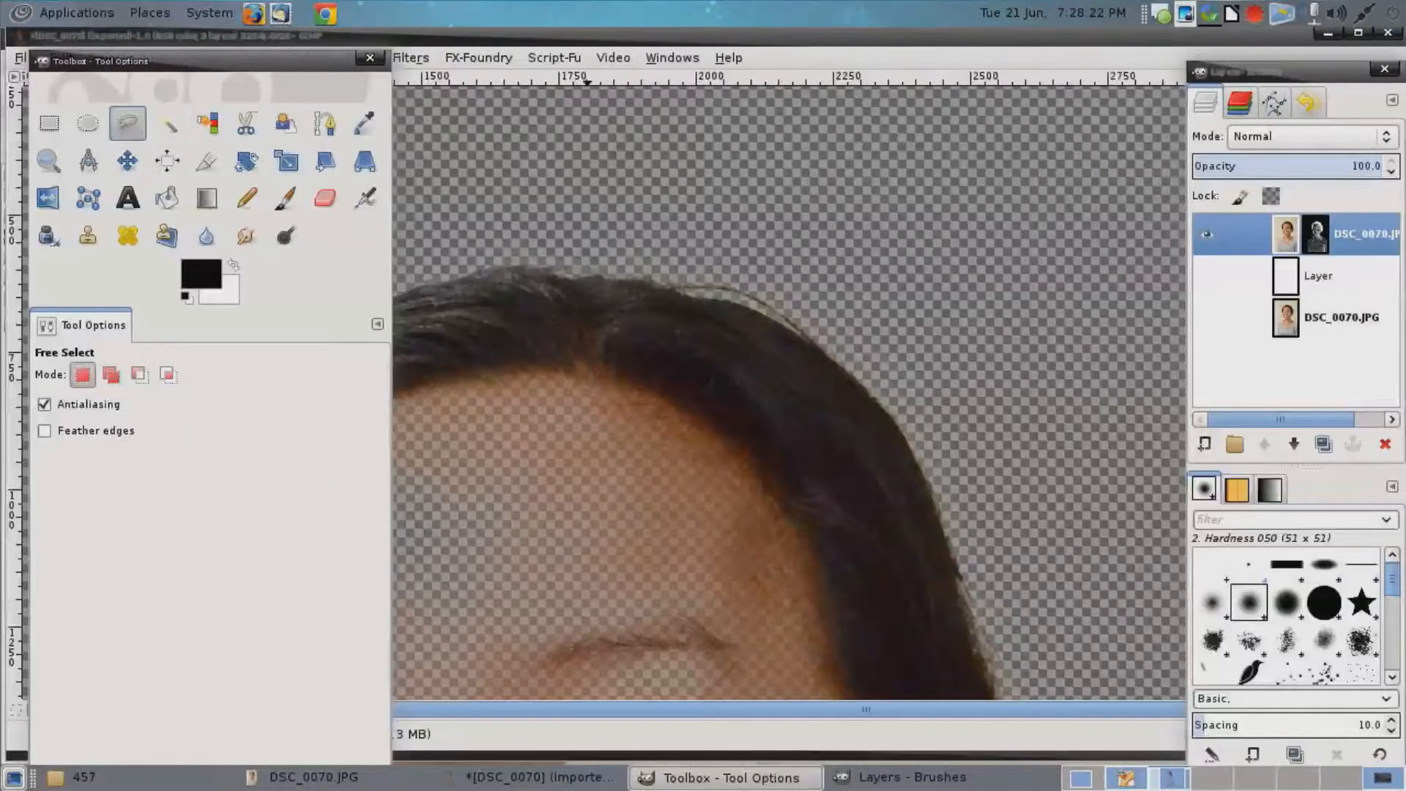
{"action": "left_click", "coordinate": [641, 35]}
{"action": "key", "text": "minus"}
{"action": "key", "text": "minus"}
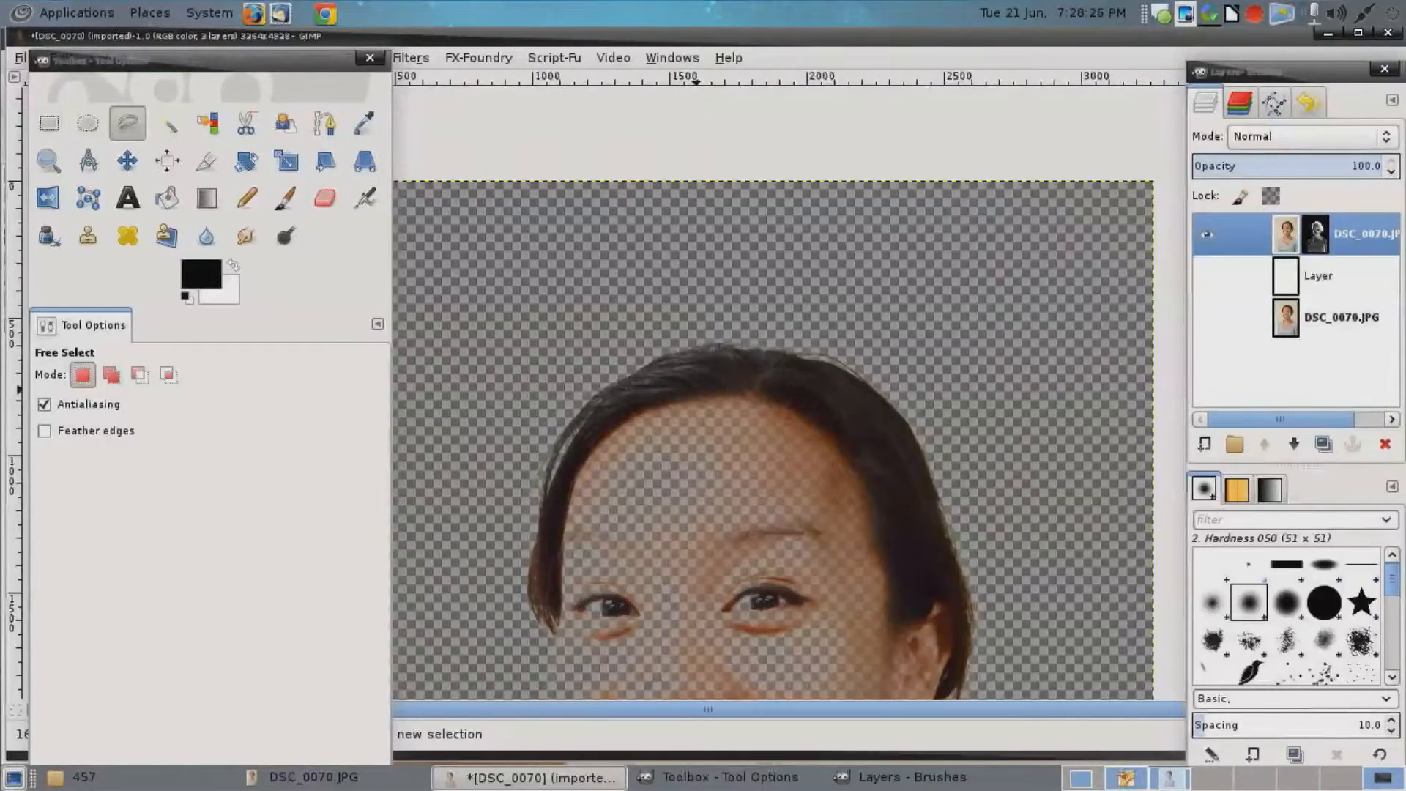
{"action": "left_click", "coordinate": [722, 388]}
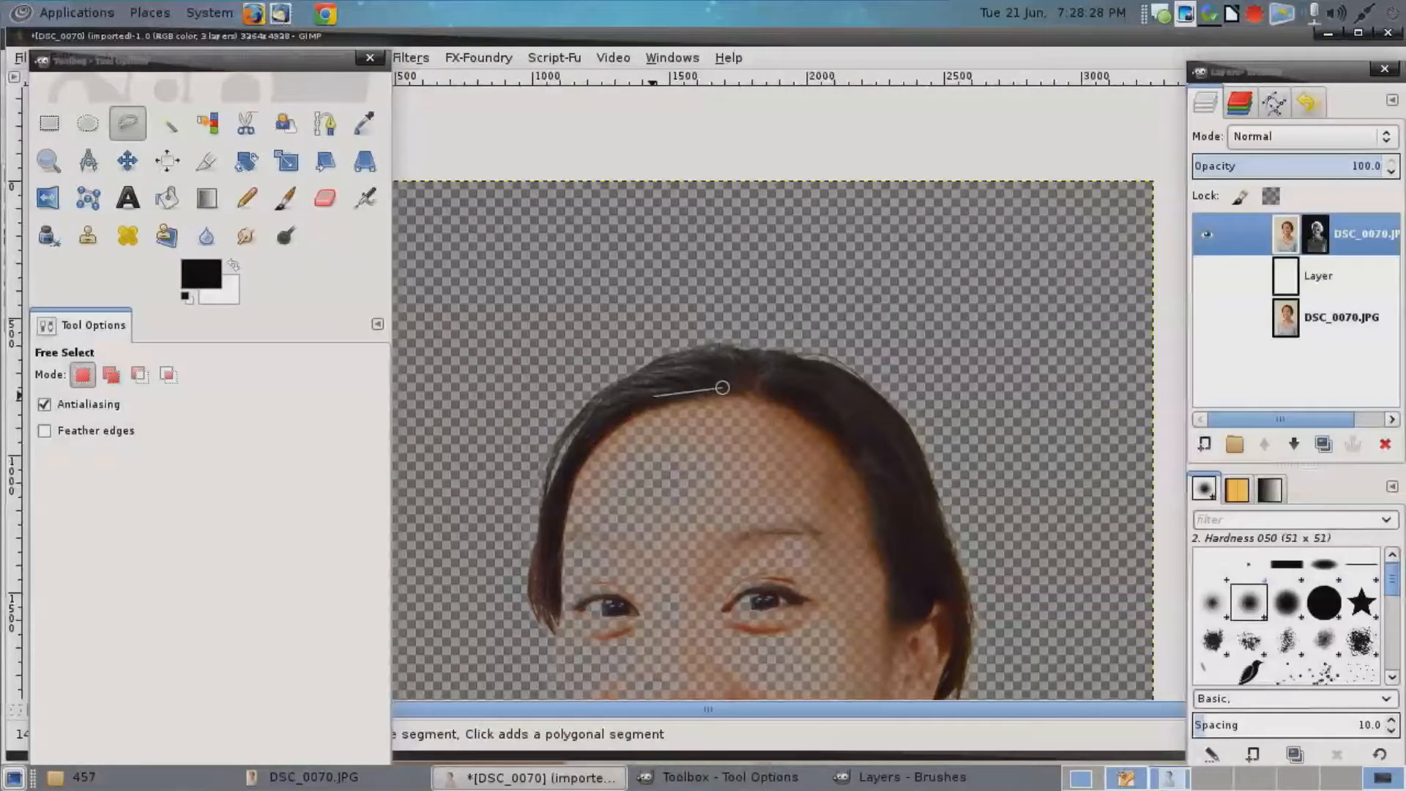
{"action": "left_click", "coordinate": [643, 403]}
{"action": "left_click", "coordinate": [604, 424]}
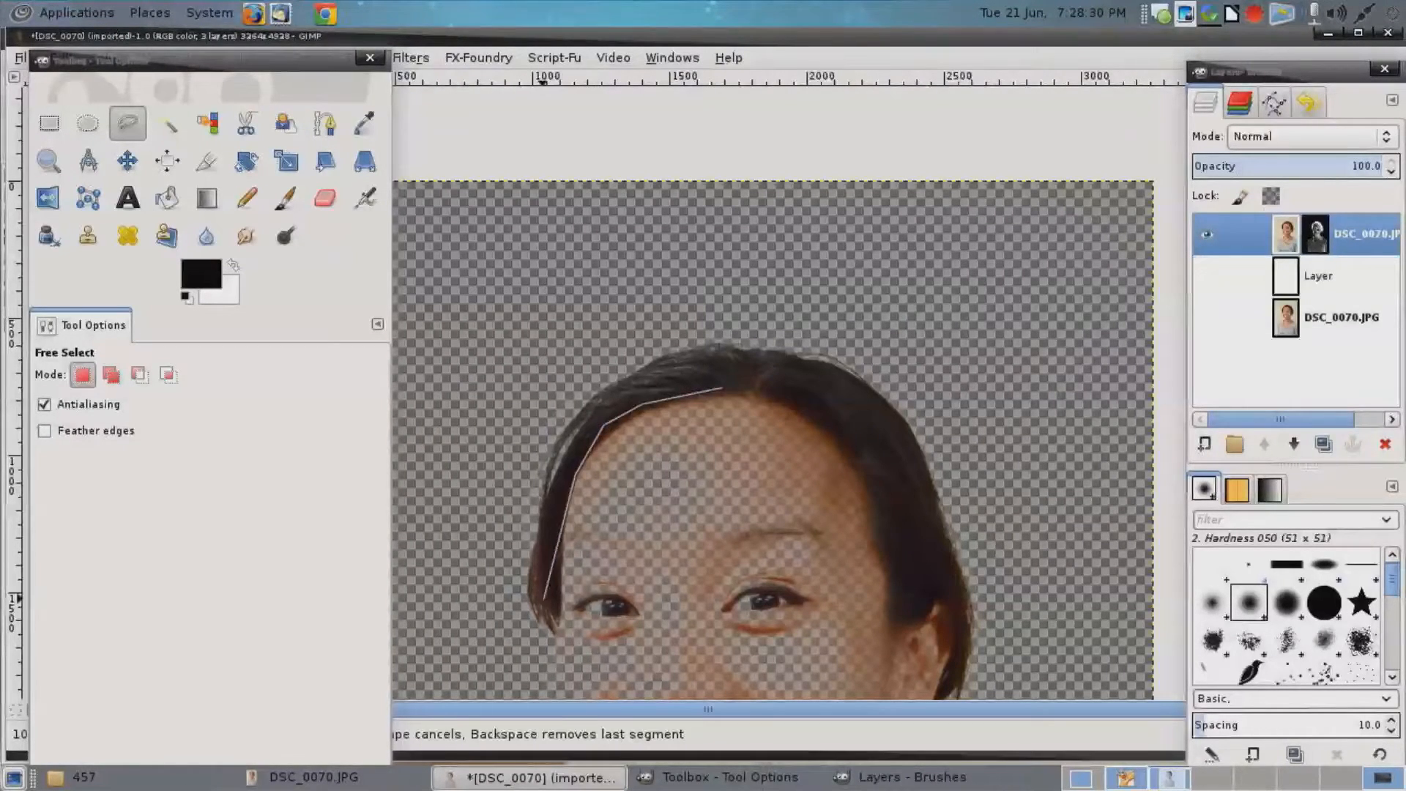
{"action": "left_click", "coordinate": [550, 599]}
{"action": "left_click", "coordinate": [562, 631]}
{"action": "scroll", "coordinate": [562, 631], "scroll_direction": "down", "scroll_amount": 5}
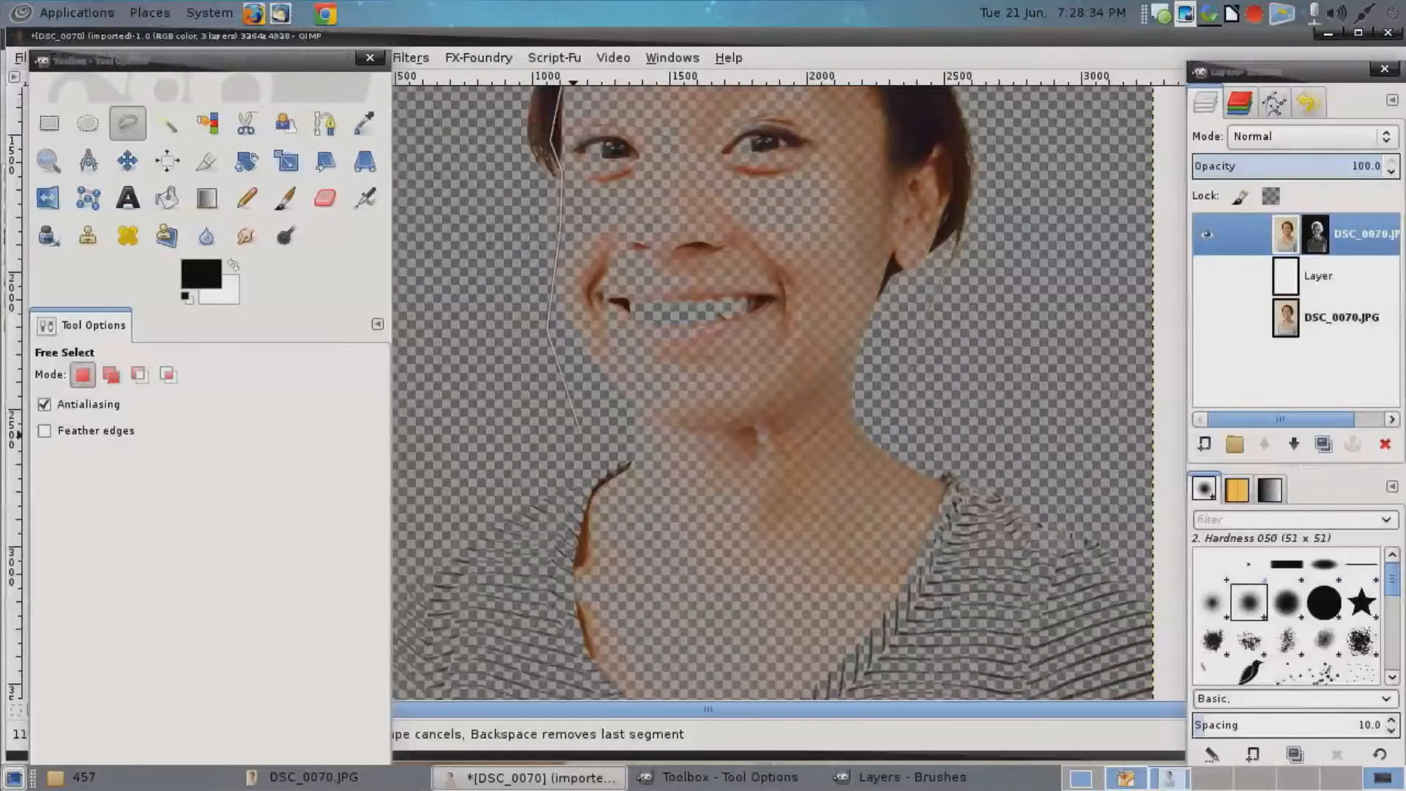
{"action": "left_click", "coordinate": [546, 454]}
Extend the free selection outline around the outside of the head, past the image's side edges, and back in above the opposite shoulder.
{"action": "key", "text": "minus"}
{"action": "left_click", "coordinate": [439, 403]}
{"action": "left_click", "coordinate": [465, 132]}
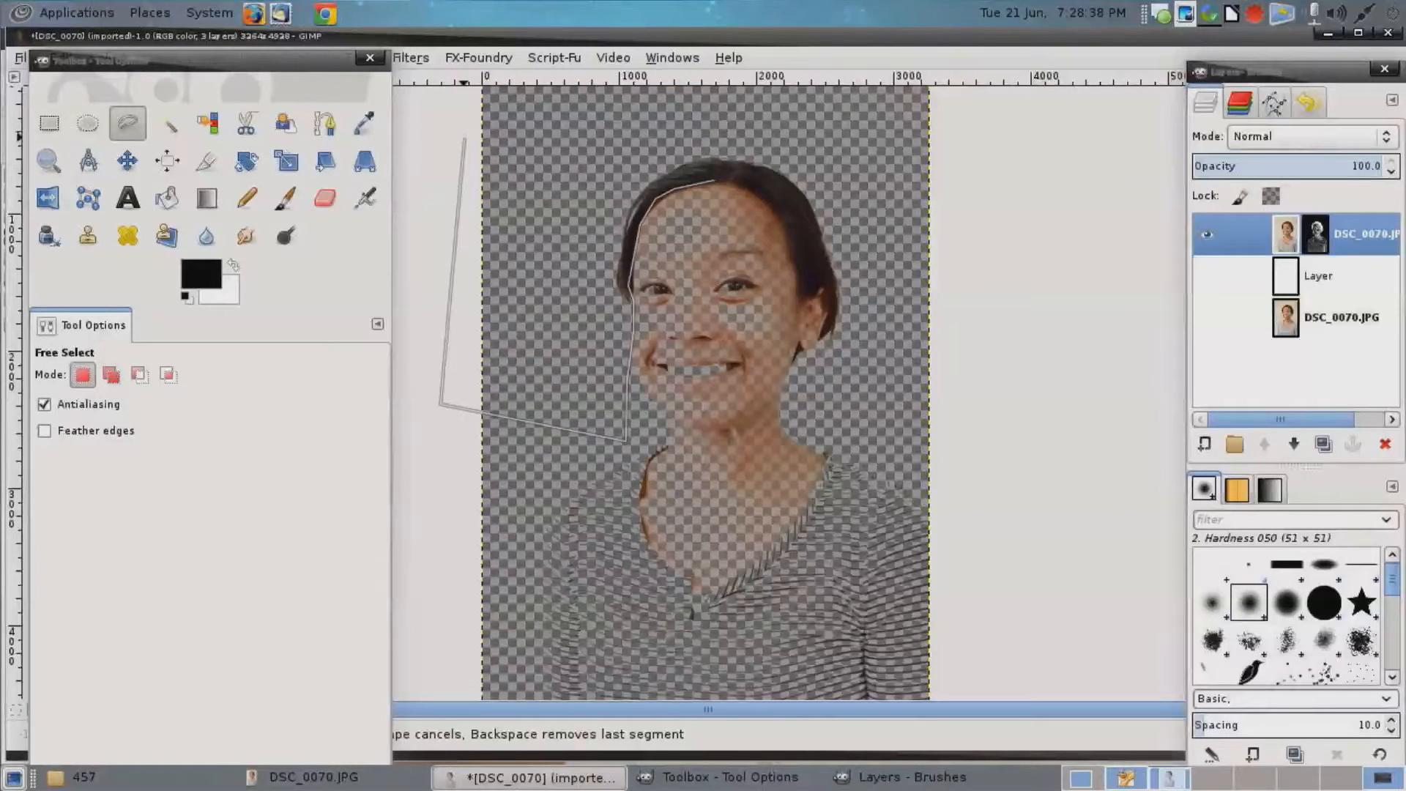
{"action": "left_click", "coordinate": [692, 88]}
{"action": "left_click", "coordinate": [993, 121]}
{"action": "left_click", "coordinate": [1053, 416]}
{"action": "left_click", "coordinate": [821, 432]}
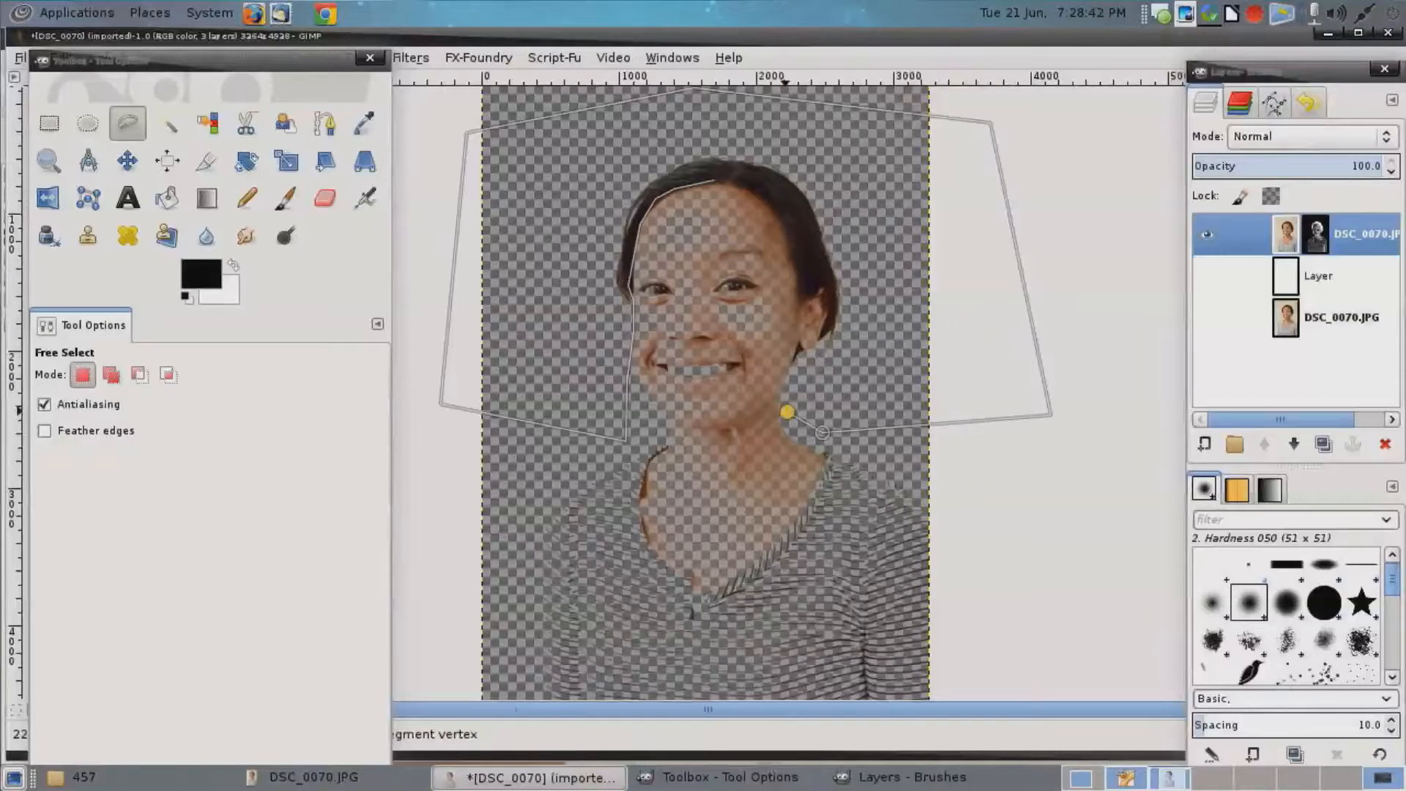
Trace the outline up the neck, across the earlobe and inside the hair to the starting point, closing the selection around the outer hair.
{"action": "key", "text": "shift"}
{"action": "scroll", "coordinate": [778, 398], "scroll_direction": "up", "scroll_amount": 4}
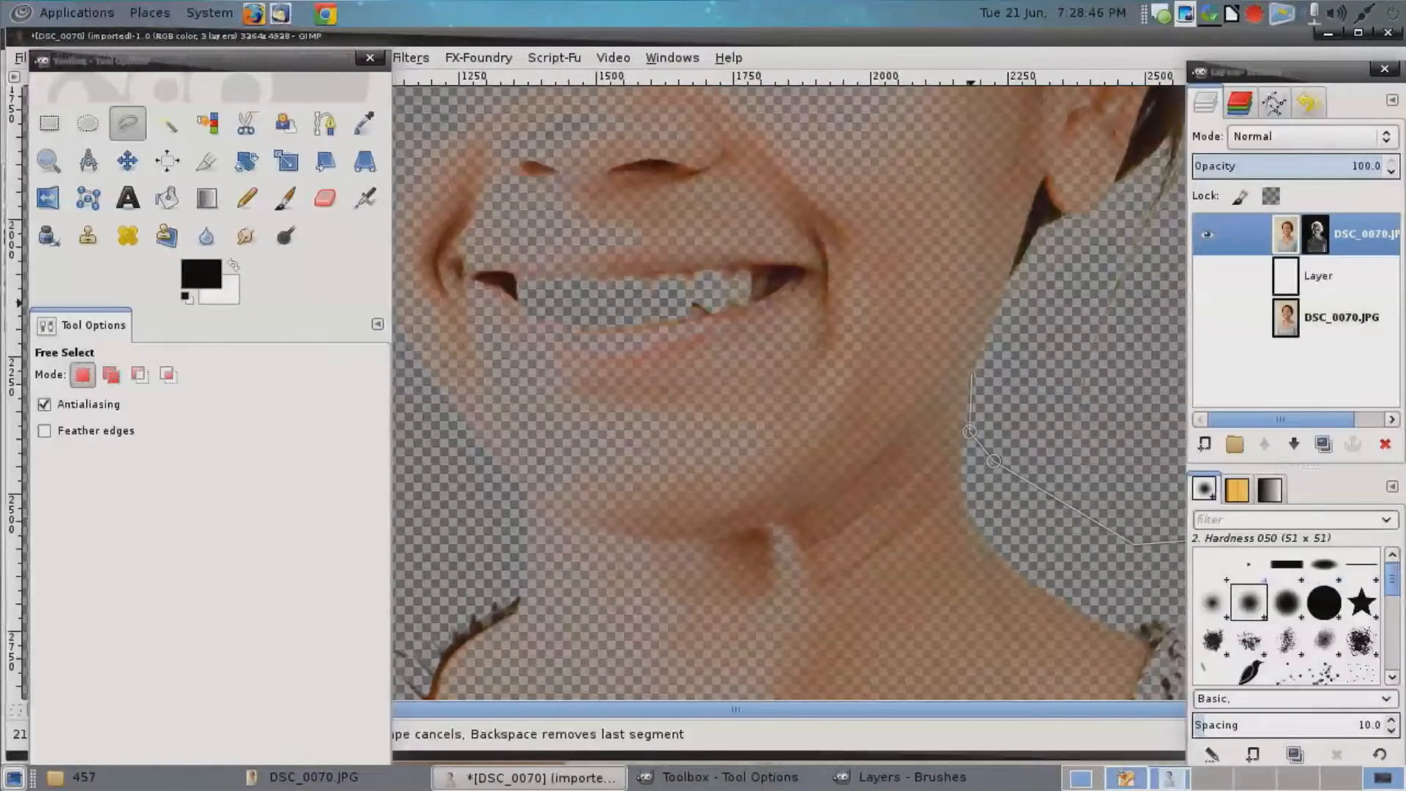
{"action": "left_click", "coordinate": [1002, 288]}
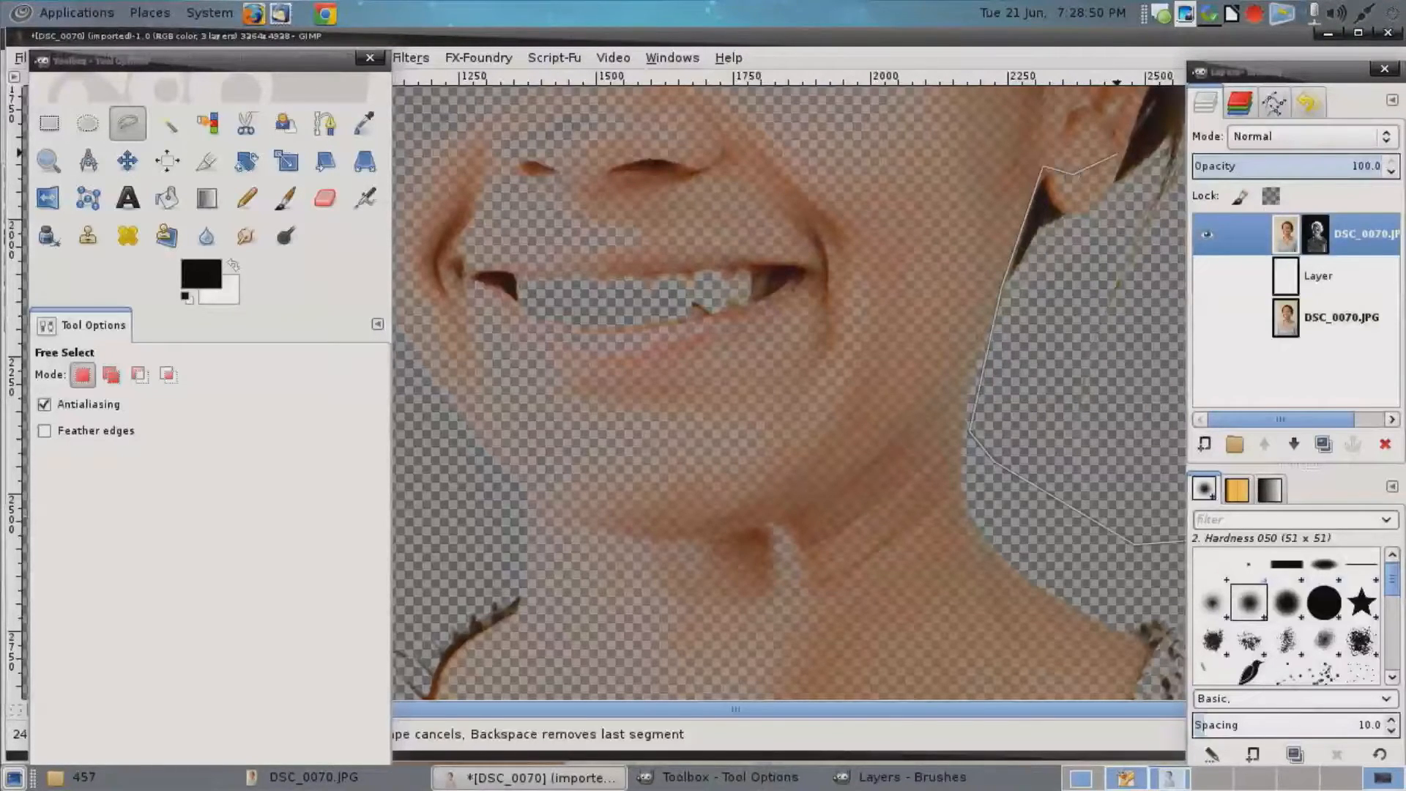
{"action": "scroll", "coordinate": [1117, 155], "scroll_direction": "up", "scroll_amount": 6}
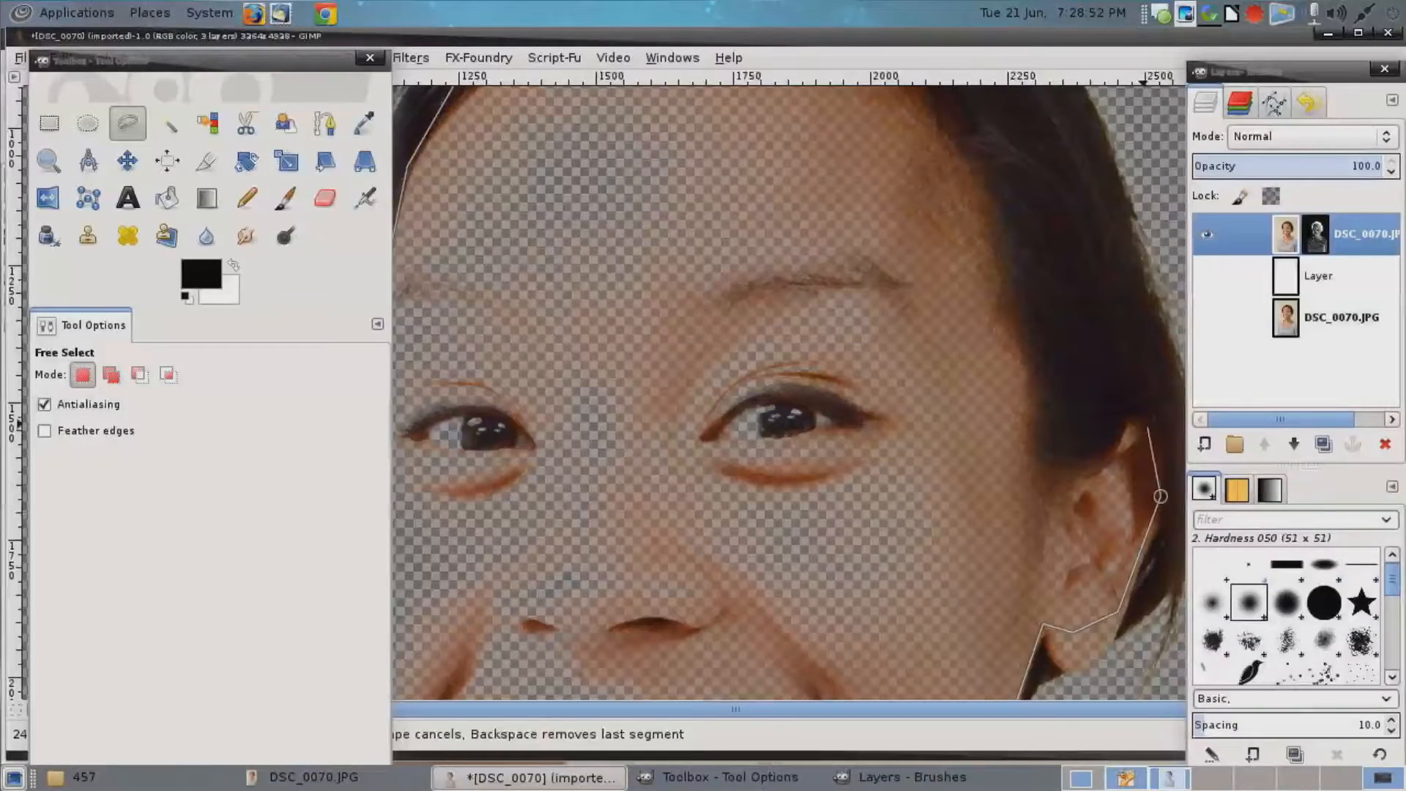
{"action": "left_click", "coordinate": [1088, 382]}
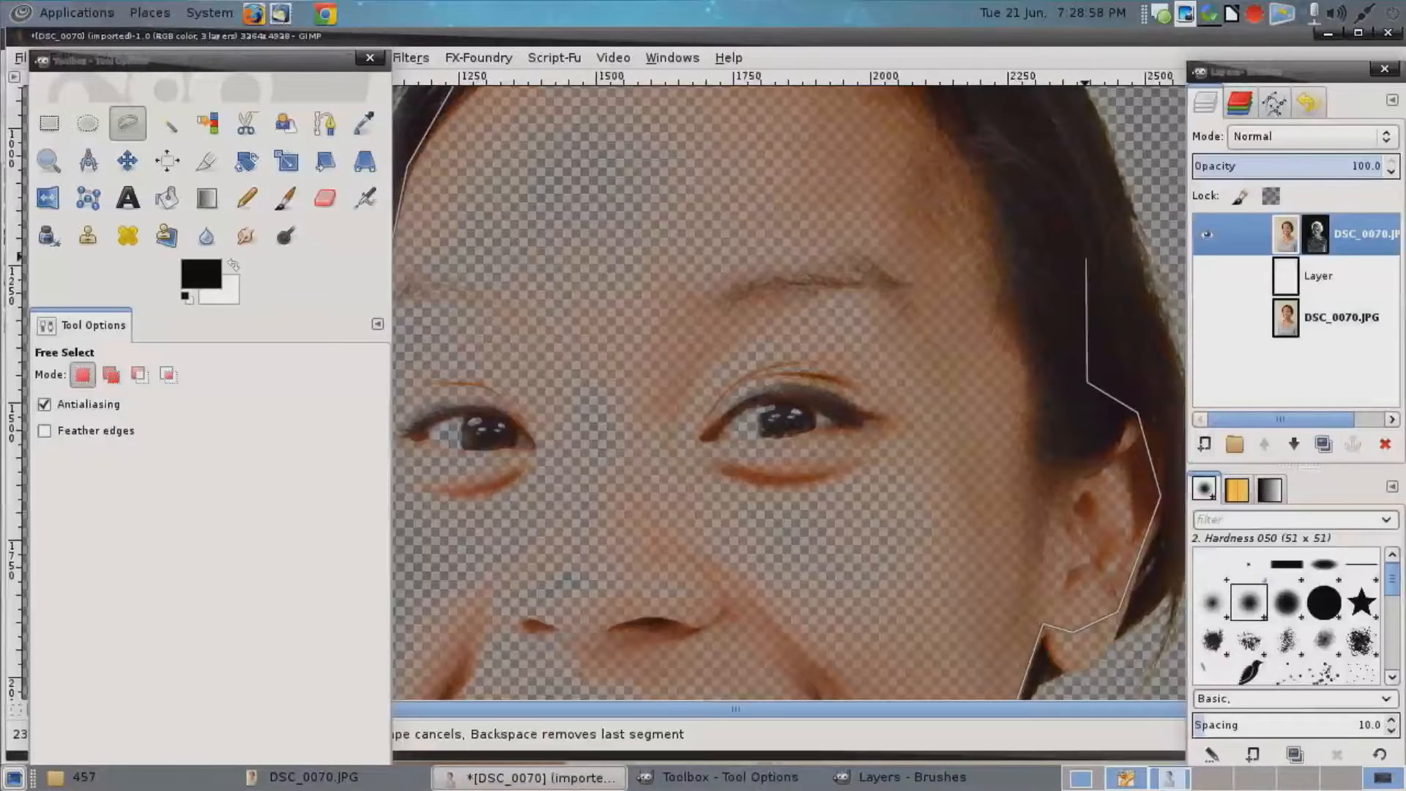
{"action": "left_click", "coordinate": [1067, 235]}
{"action": "scroll", "coordinate": [1066, 237], "scroll_direction": "up", "scroll_amount": 4}
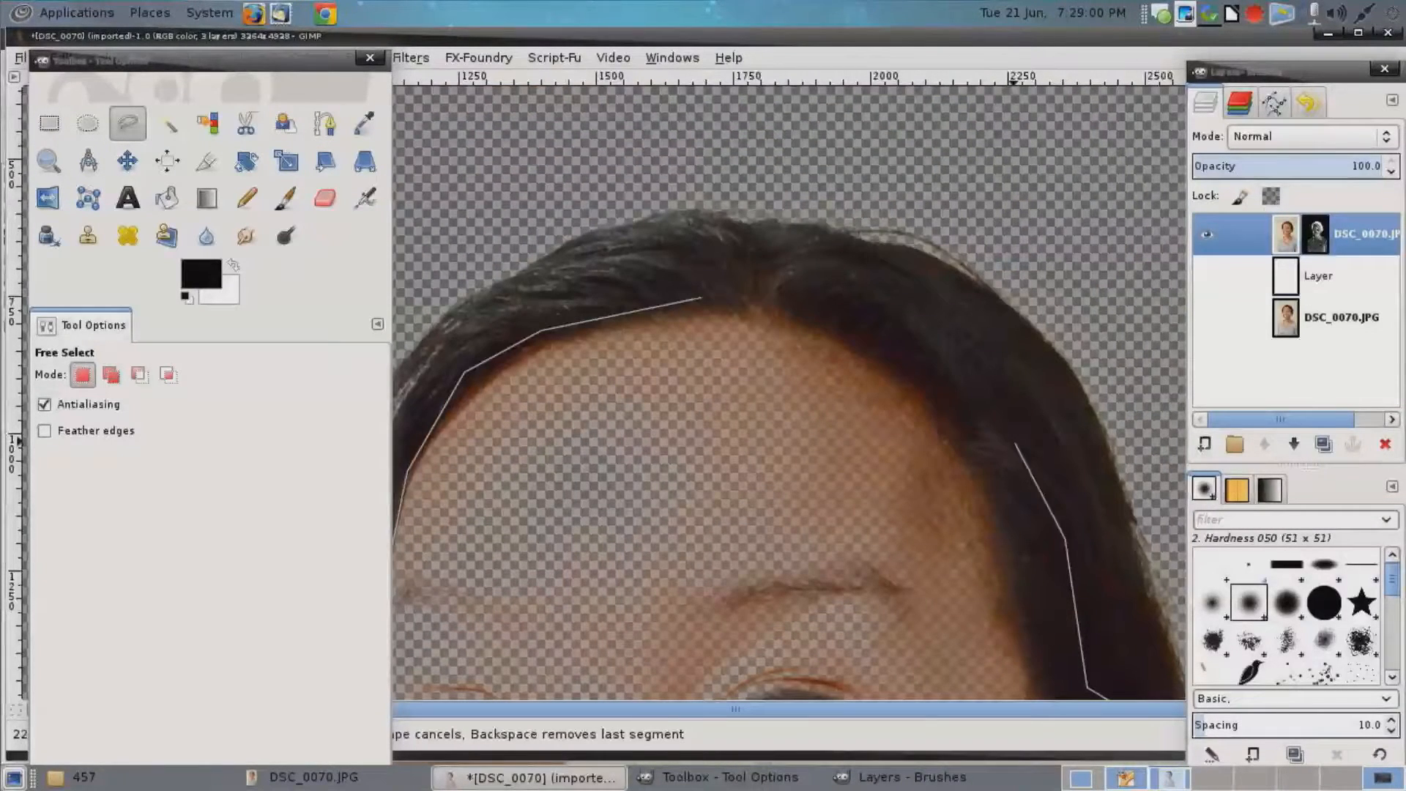
{"action": "left_click", "coordinate": [805, 277]}
{"action": "left_click", "coordinate": [702, 298]}
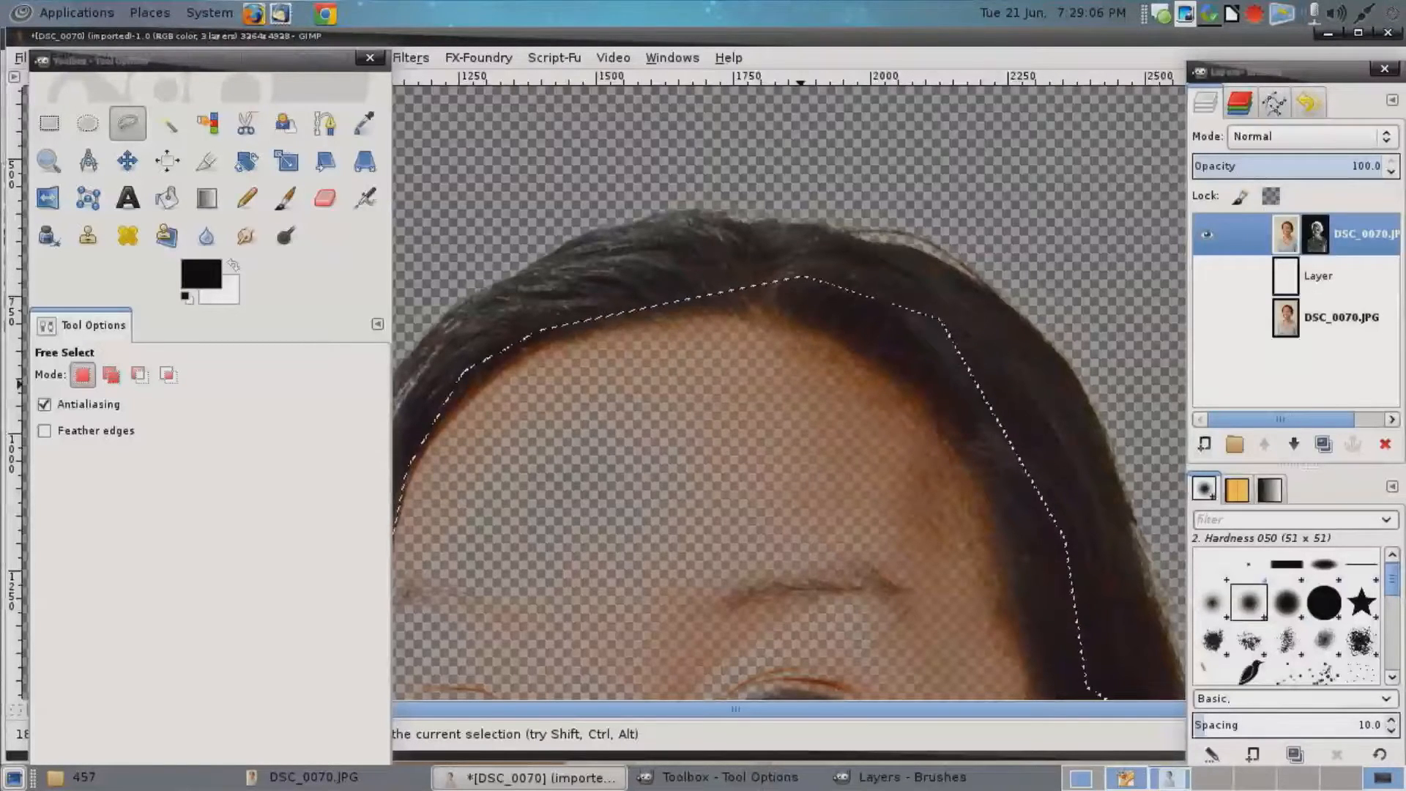
Apply the layer mask of the DSC_0070.JPG copy layer.
{"action": "key", "text": "minus"}
{"action": "key", "text": "minus"}
{"action": "key", "text": "minus"}
{"action": "key", "text": "minus"}
{"action": "left_click", "coordinate": [1235, 235]}
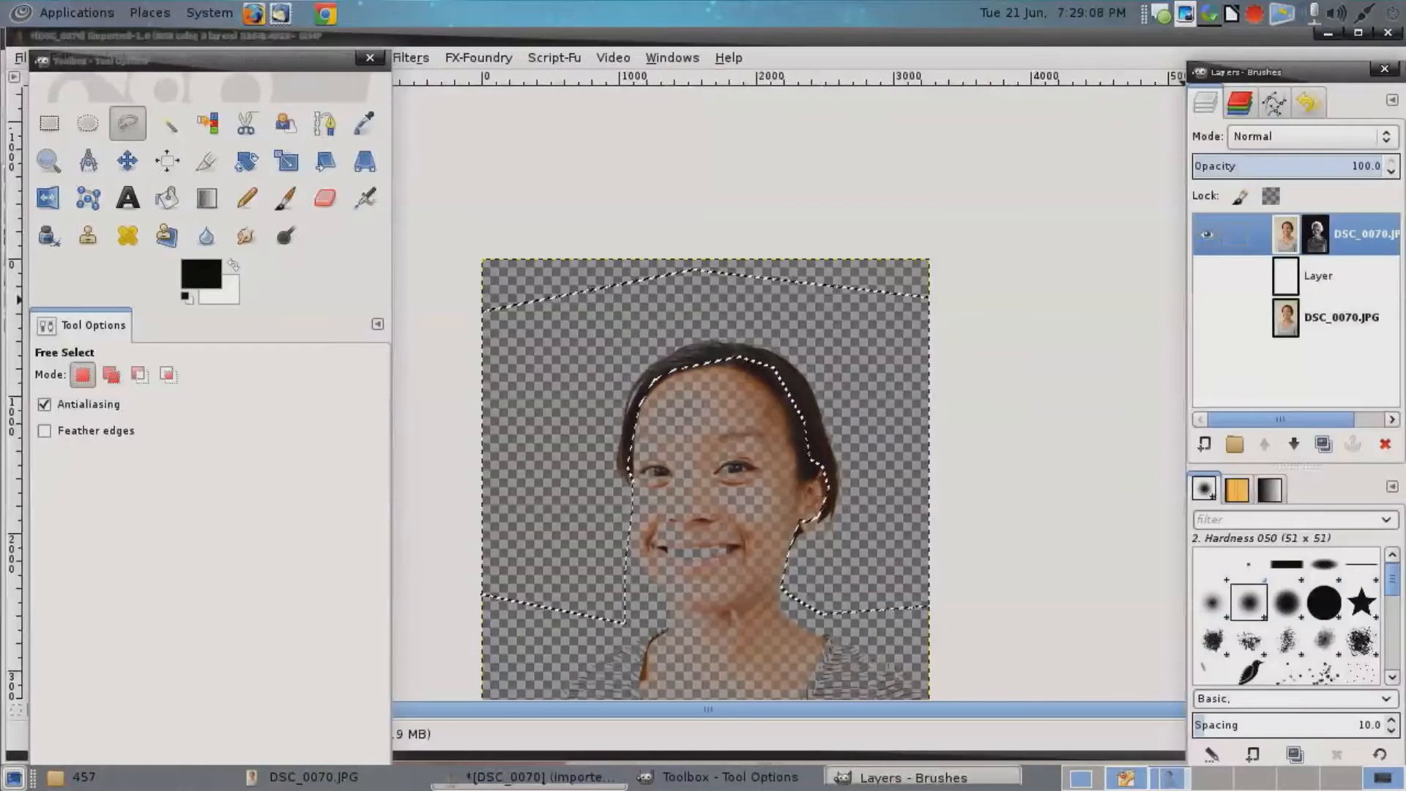
{"action": "right_click", "coordinate": [1316, 234]}
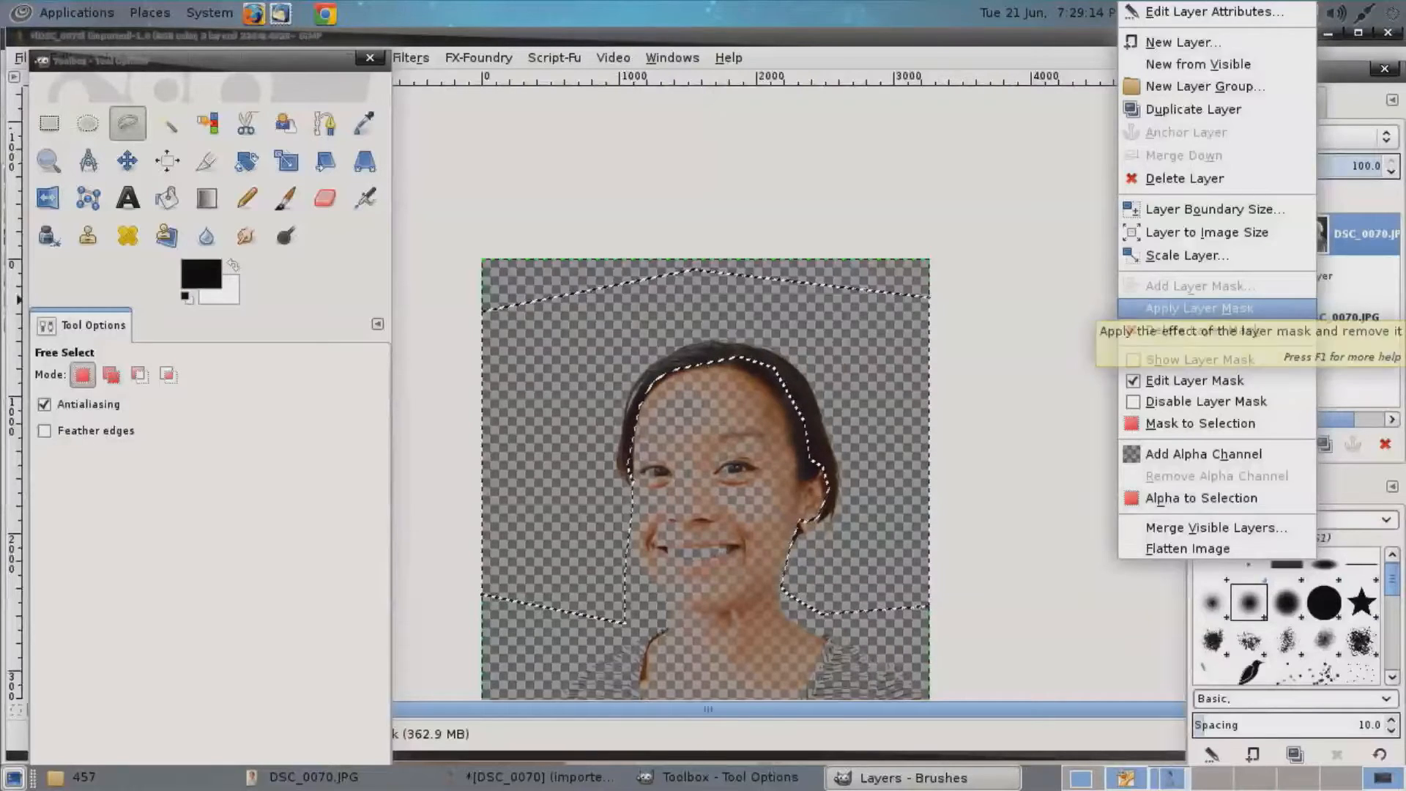
{"action": "left_click", "coordinate": [1201, 309]}
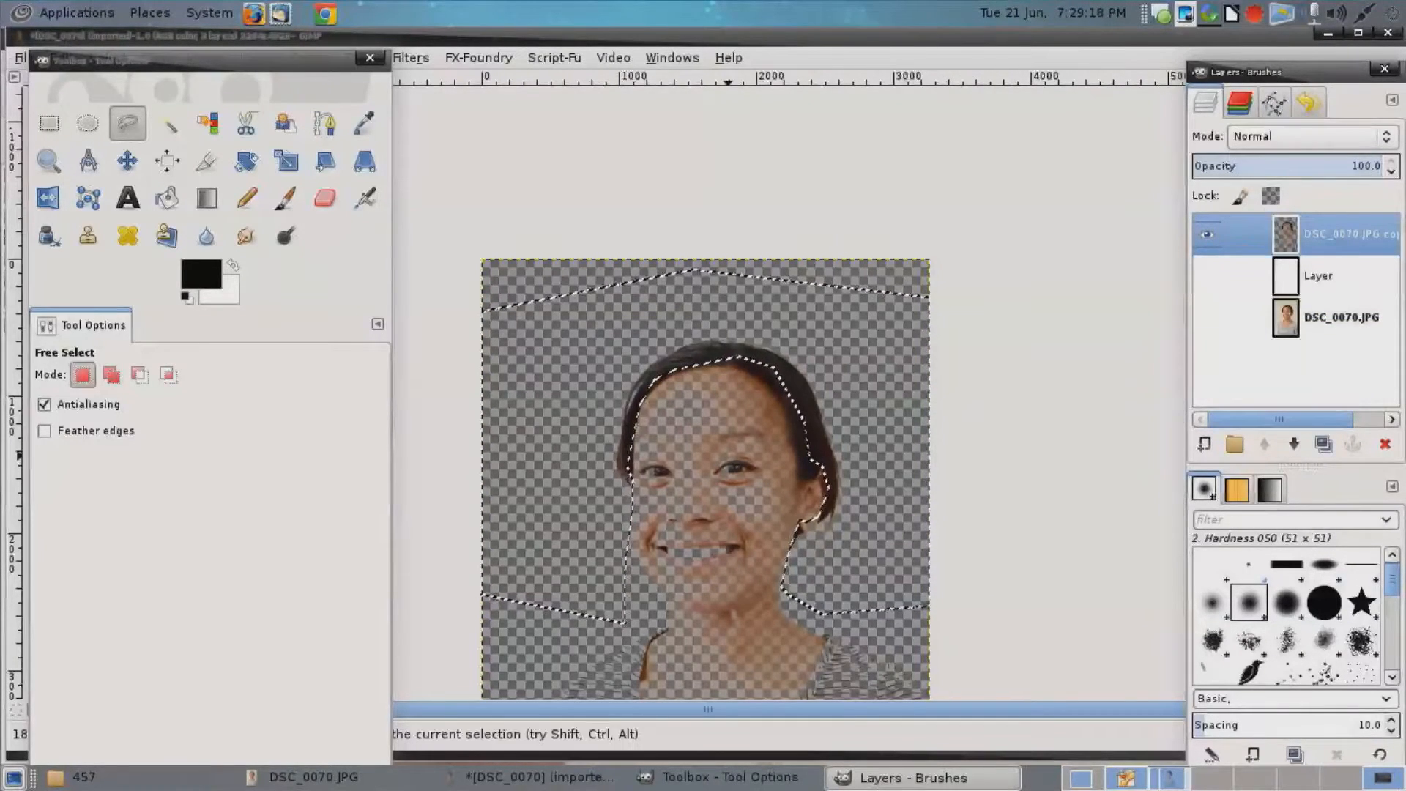
Copy the selected hair area and paste it as a new layer.
{"action": "scroll", "coordinate": [708, 293], "scroll_direction": "down", "scroll_amount": 4}
{"action": "scroll", "coordinate": [708, 293], "scroll_direction": "up", "scroll_amount": 1}
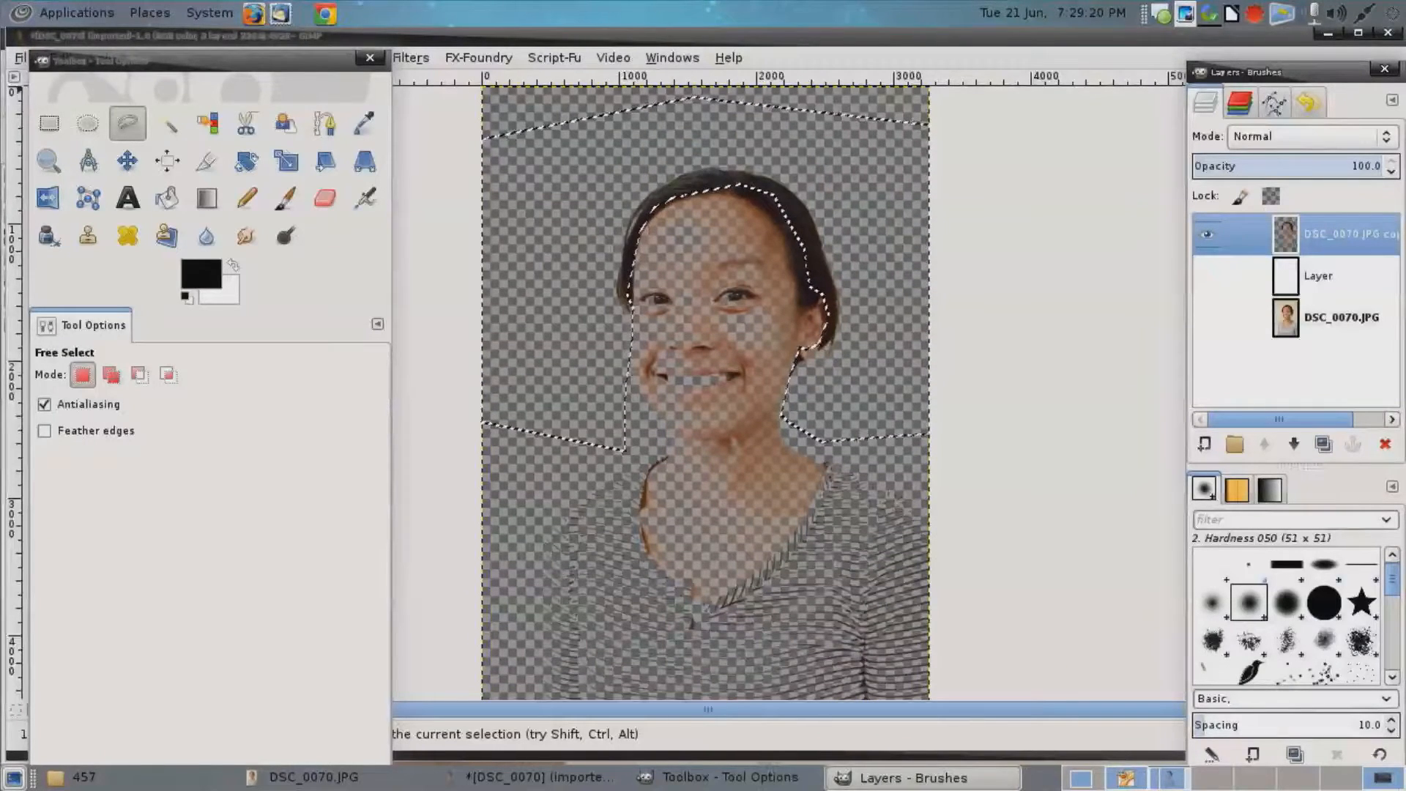
{"action": "right_click", "coordinate": [763, 233]}
{"action": "mouse_move", "coordinate": [806, 274]}
{"action": "left_click", "coordinate": [964, 371]}
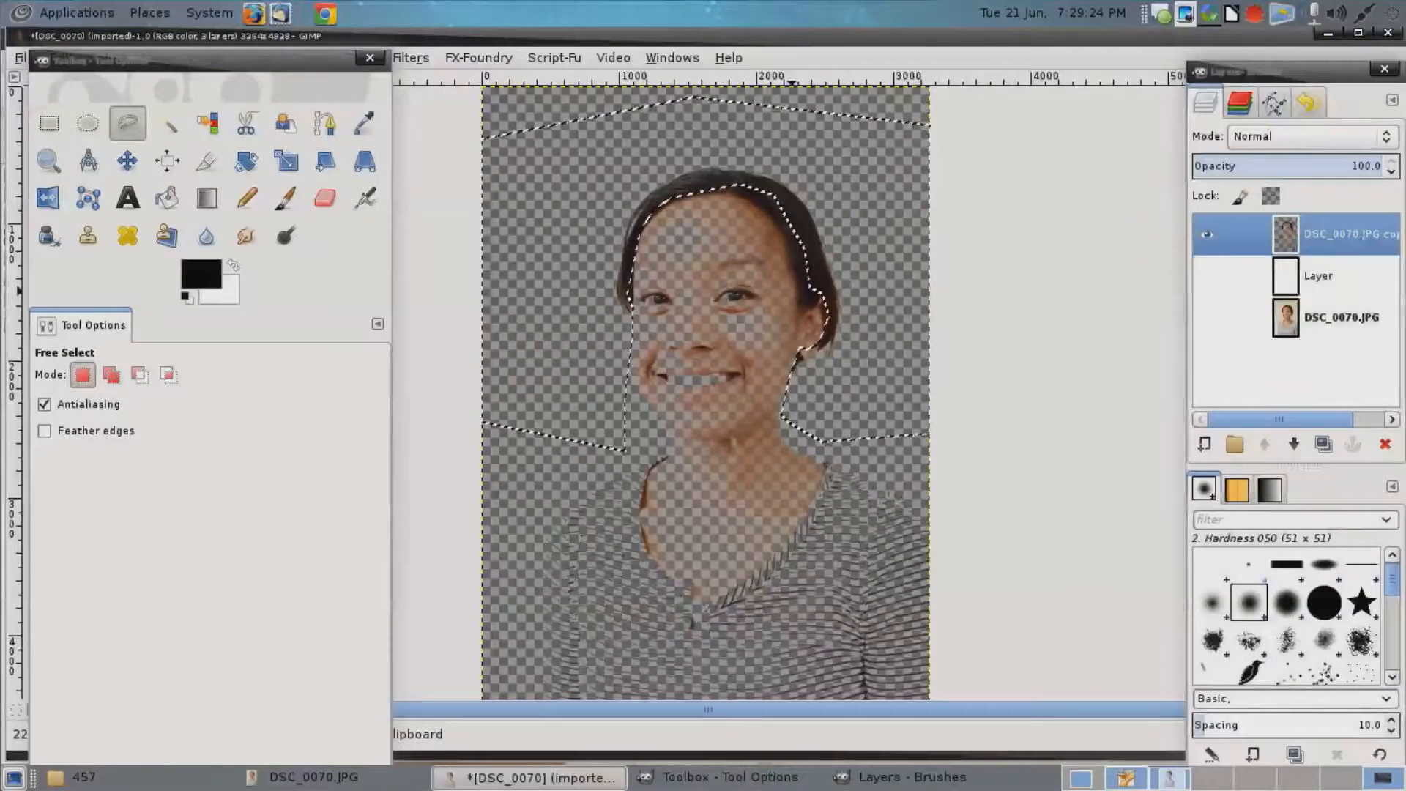
{"action": "key", "text": "ctrl+v"}
{"action": "right_click", "coordinate": [799, 299]}
{"action": "mouse_move", "coordinate": [843, 425]}
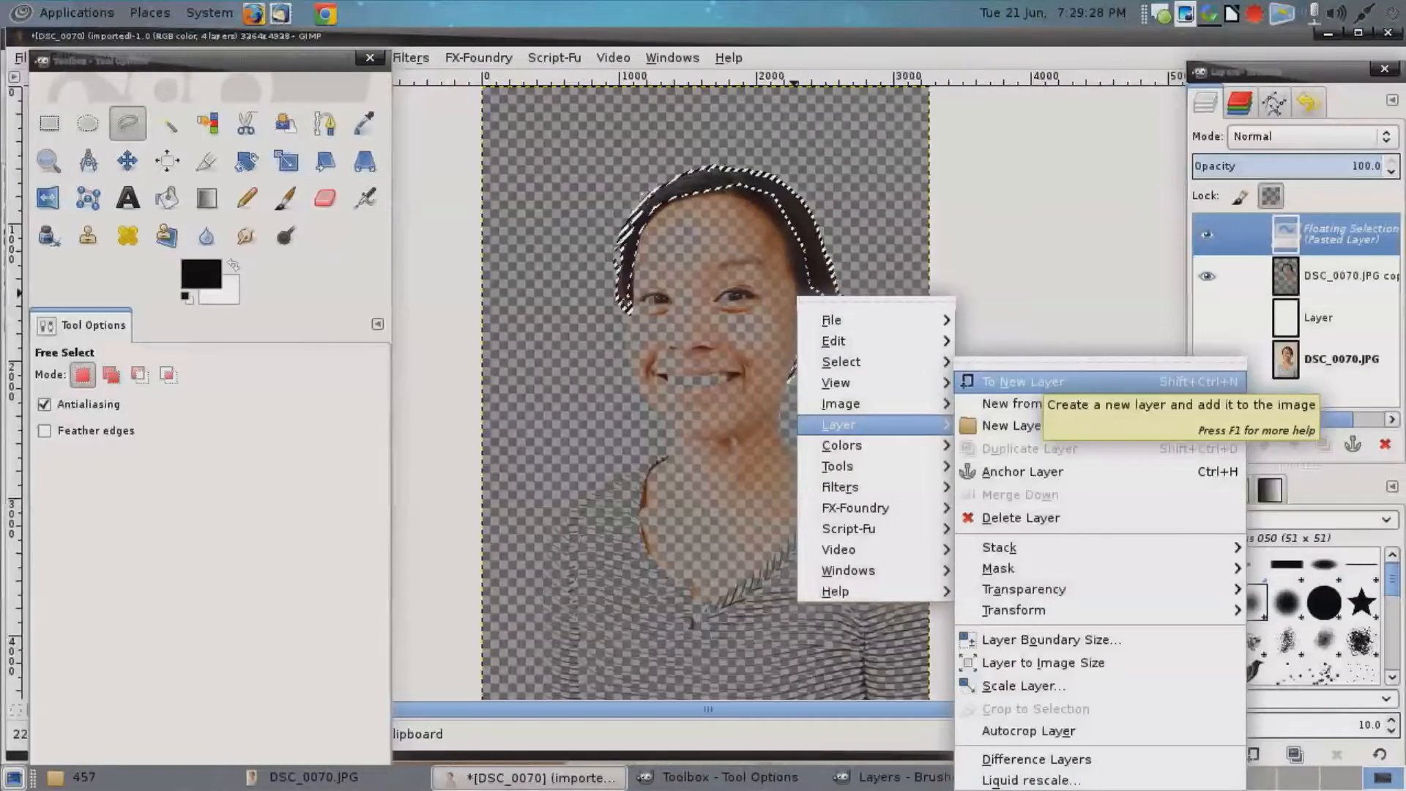
{"action": "left_click", "coordinate": [1026, 383]}
Hide the DSC_0070.JPG copy layer and inspect the pasted hair strands around the ear against transparency.
{"action": "left_click", "coordinate": [1207, 277]}
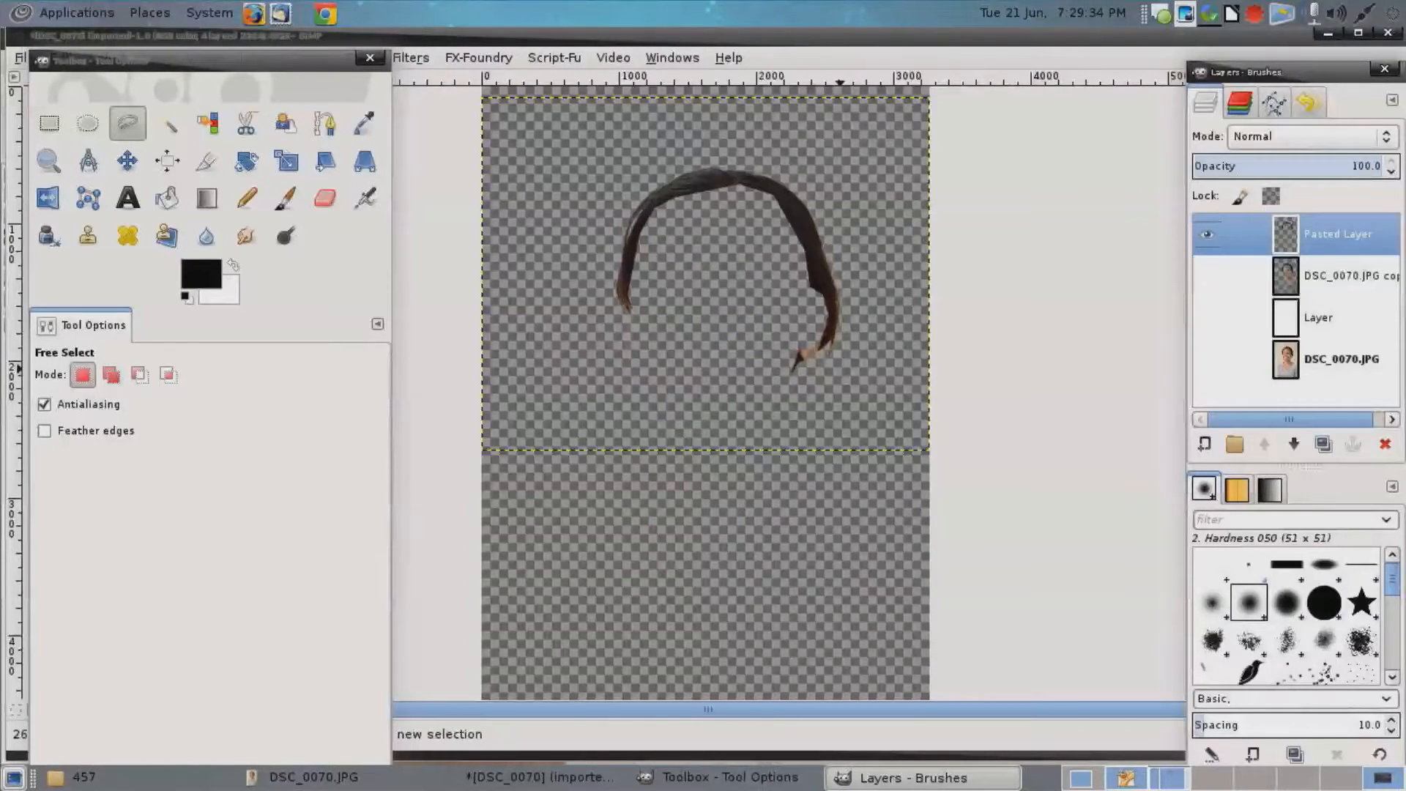
{"action": "key", "text": "shift"}
{"action": "scroll", "coordinate": [796, 360], "scroll_direction": "up", "scroll_amount": 4}
{"action": "scroll", "coordinate": [1028, 362], "scroll_direction": "right", "scroll_amount": 2}
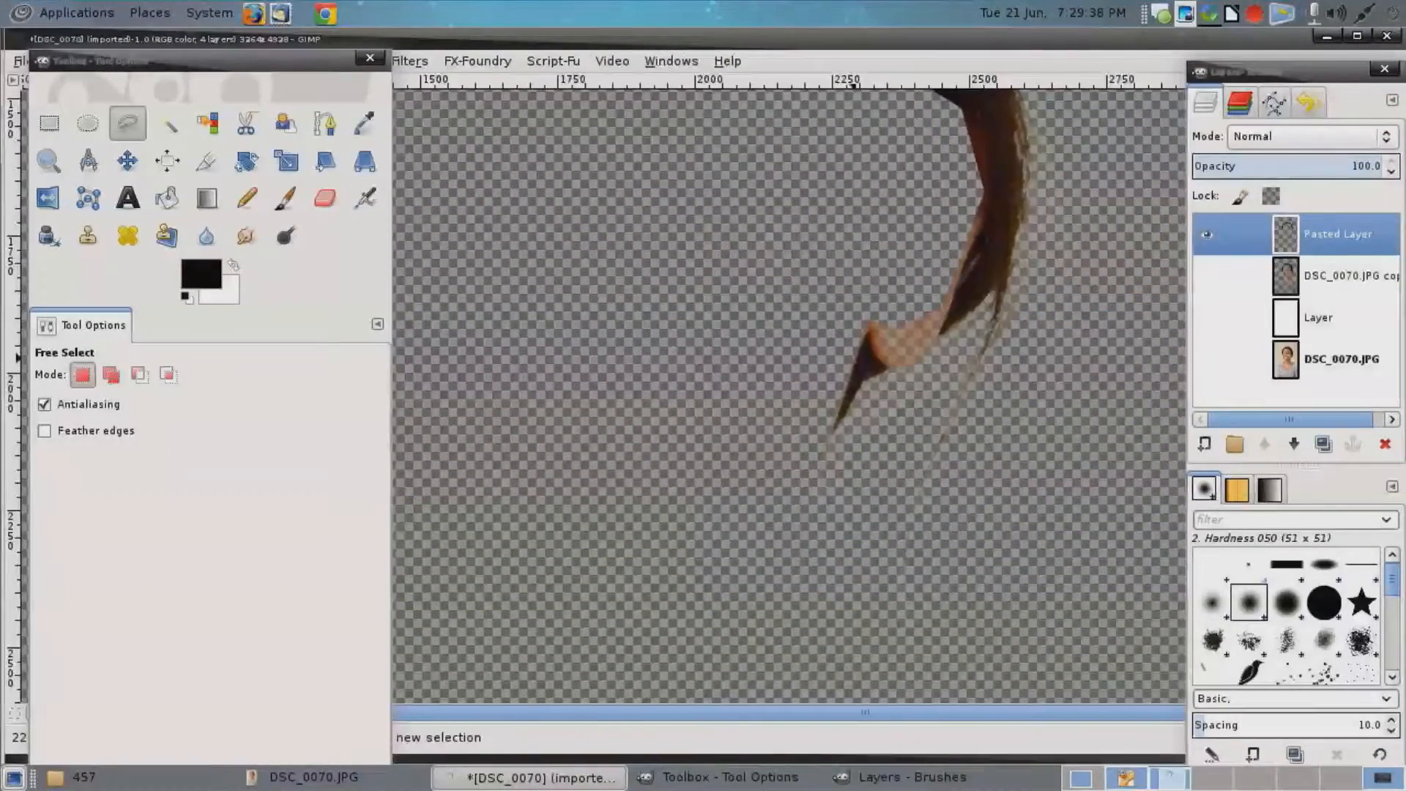
{"action": "scroll", "coordinate": [973, 378], "scroll_direction": "up", "scroll_amount": 4}
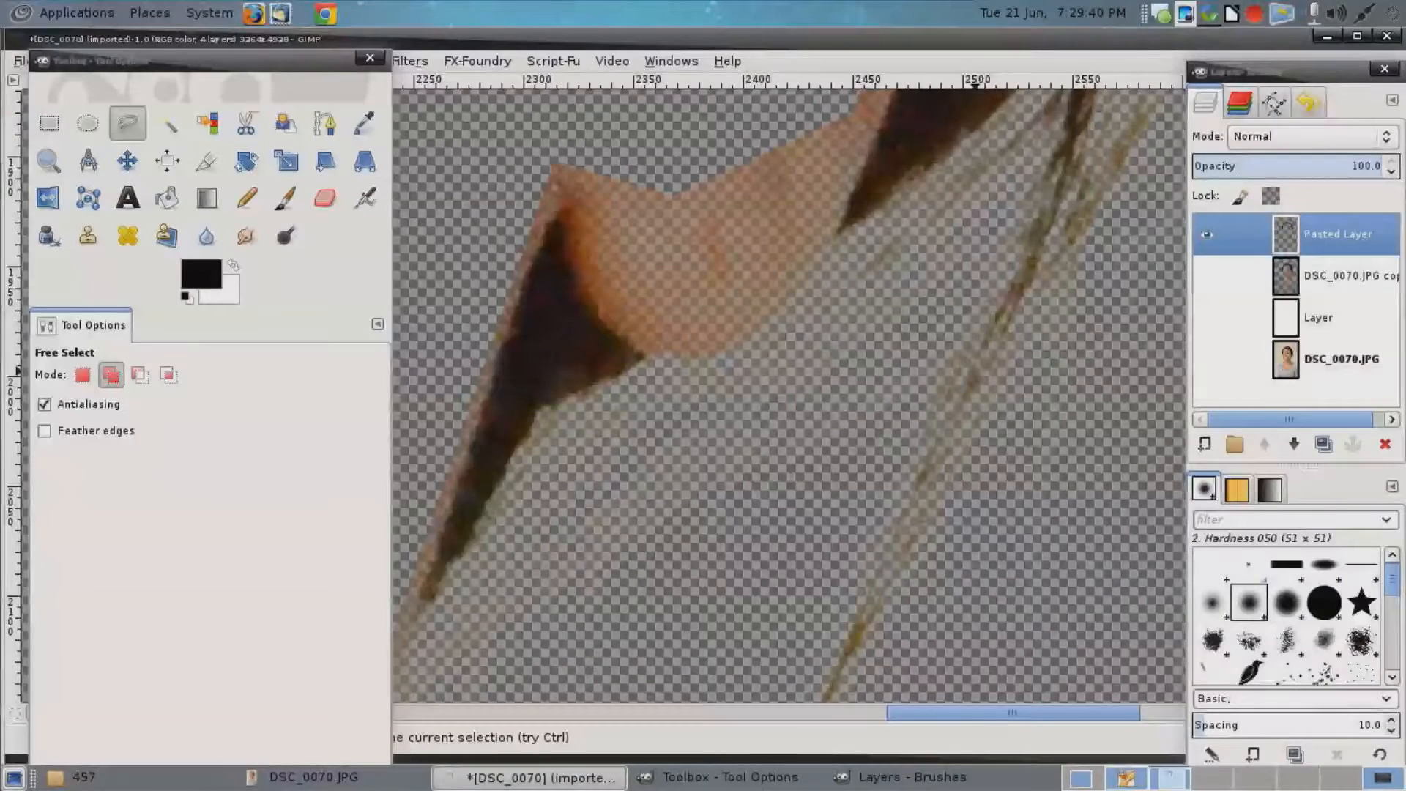
{"action": "scroll", "coordinate": [789, 388], "scroll_direction": "down", "scroll_amount": 8}
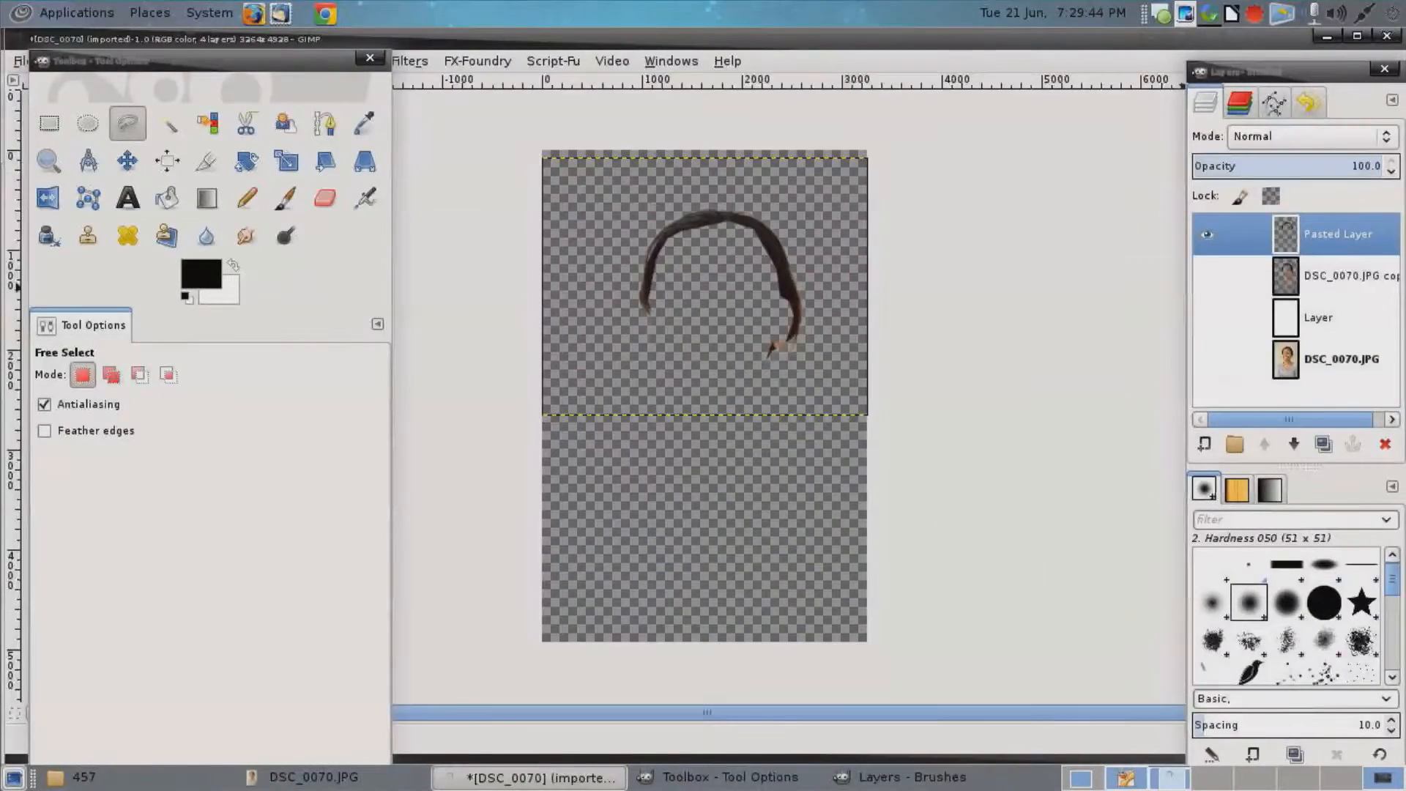
Show the original DSC_0070.JPG layer and duplicate the pasted hair layer.
{"action": "left_click", "coordinate": [1207, 359]}
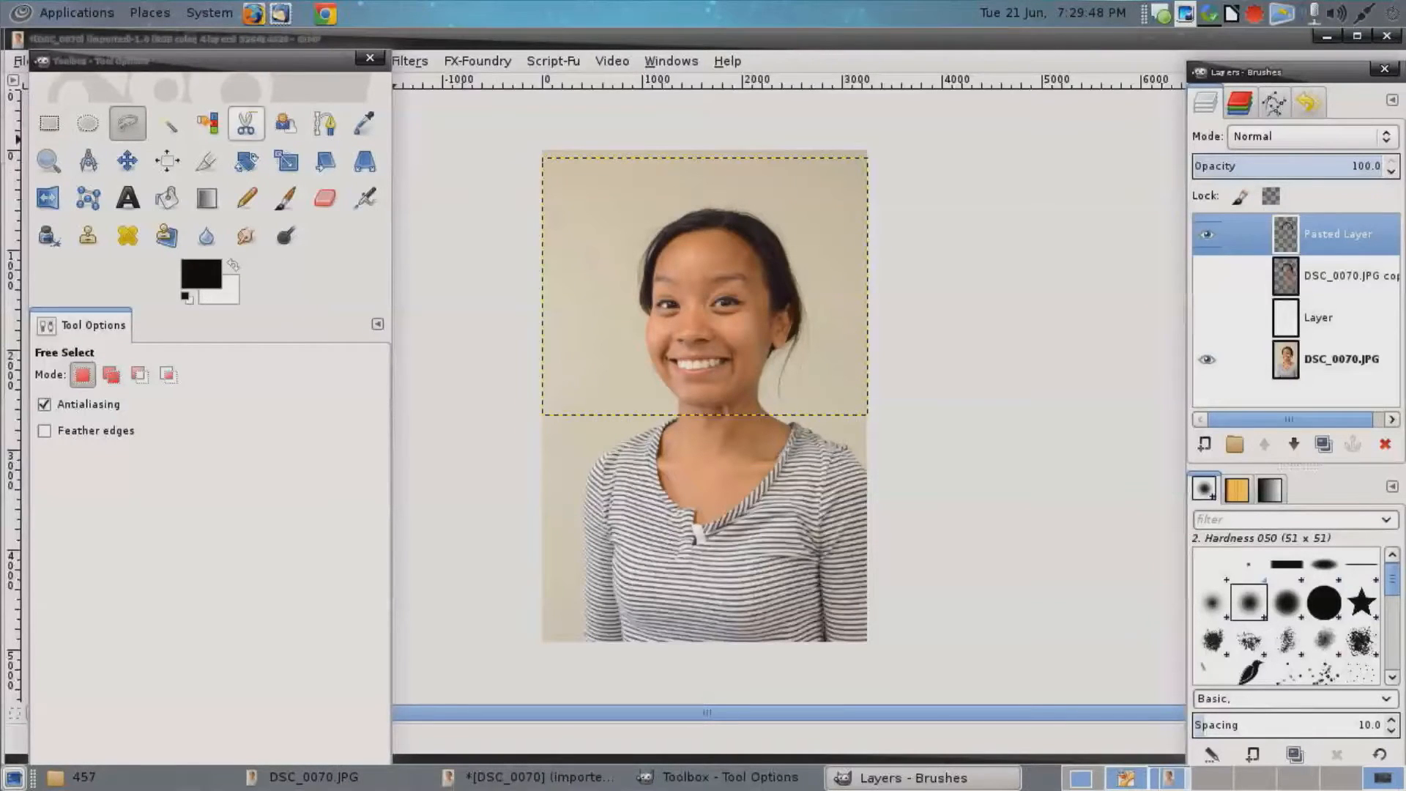
{"action": "left_click", "coordinate": [127, 123]}
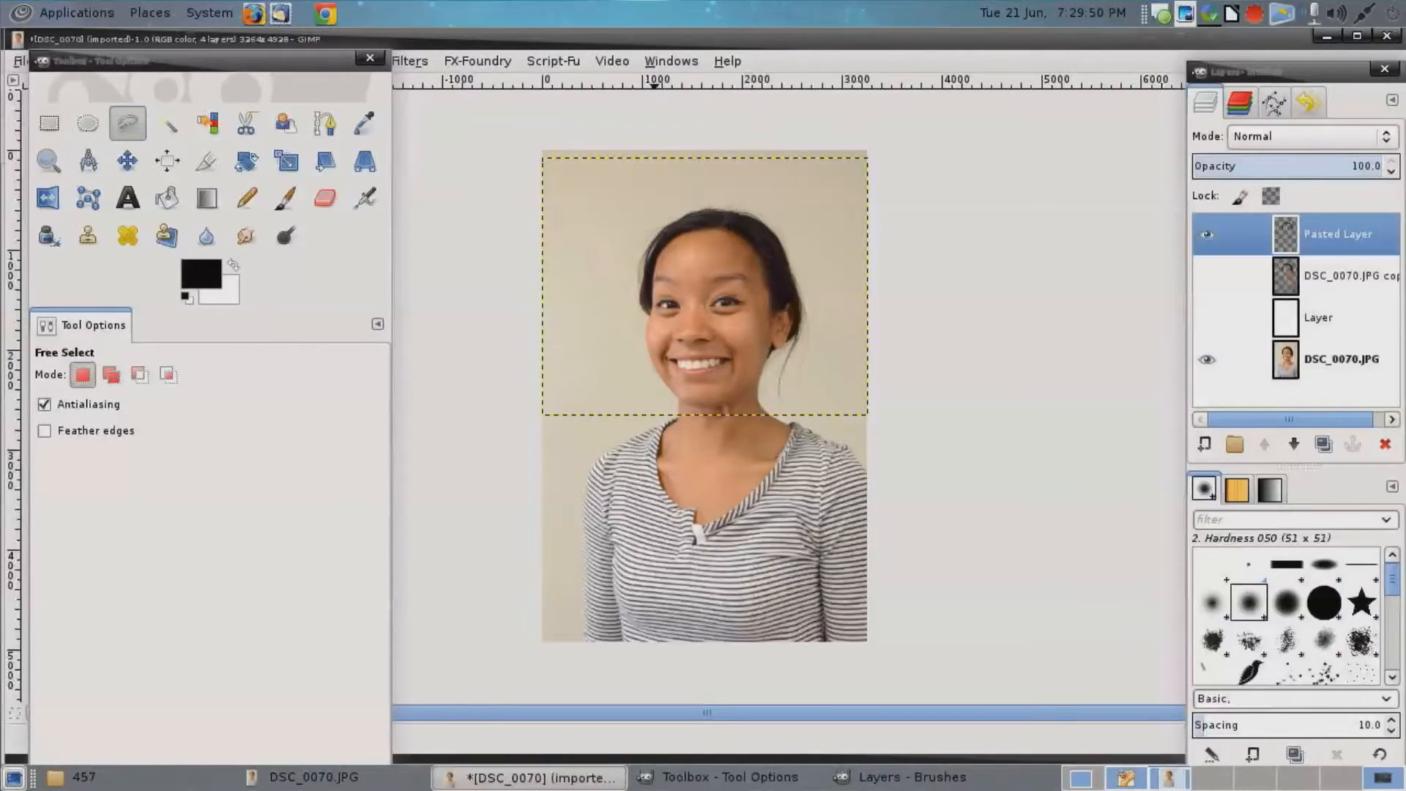
{"action": "left_click", "coordinate": [1341, 359]}
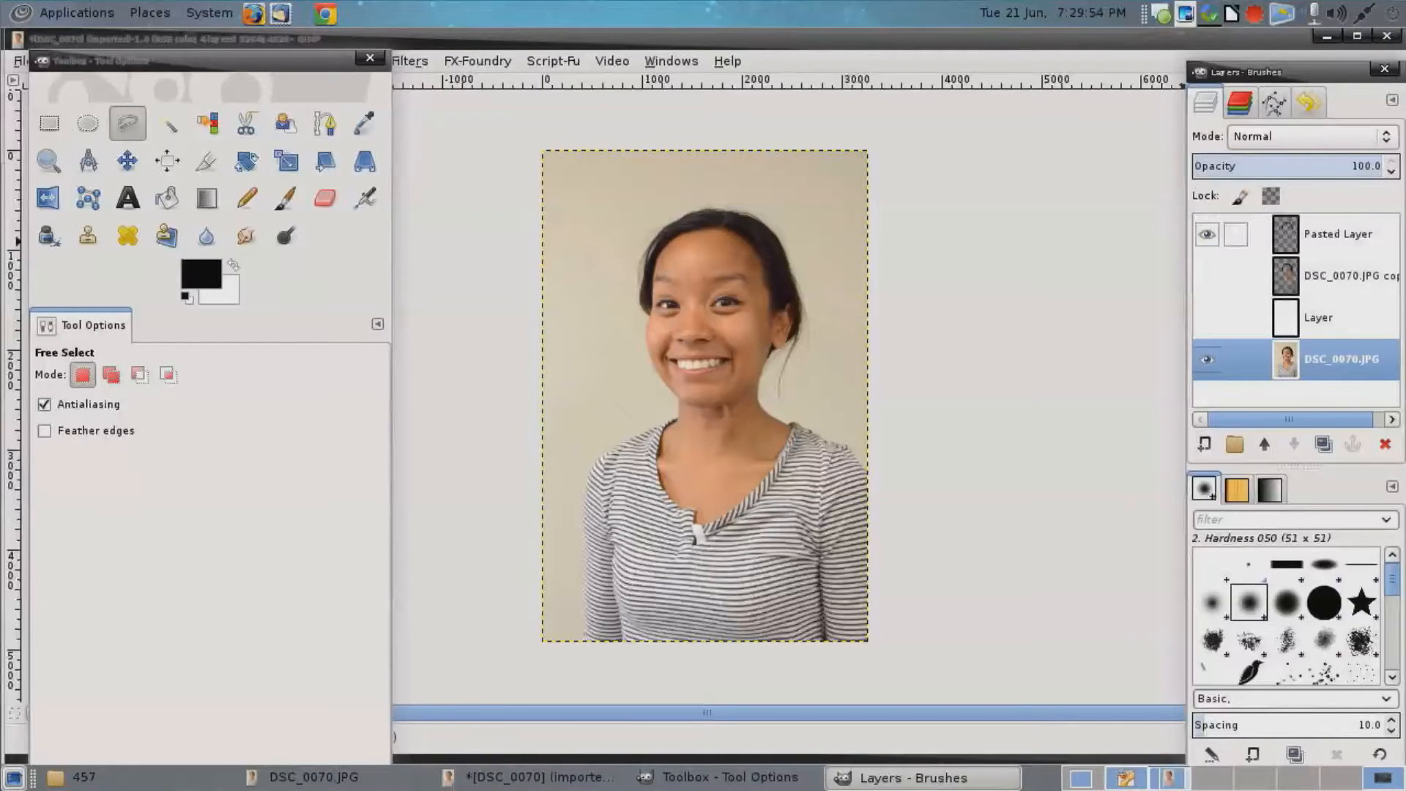
{"action": "right_click", "coordinate": [1284, 234]}
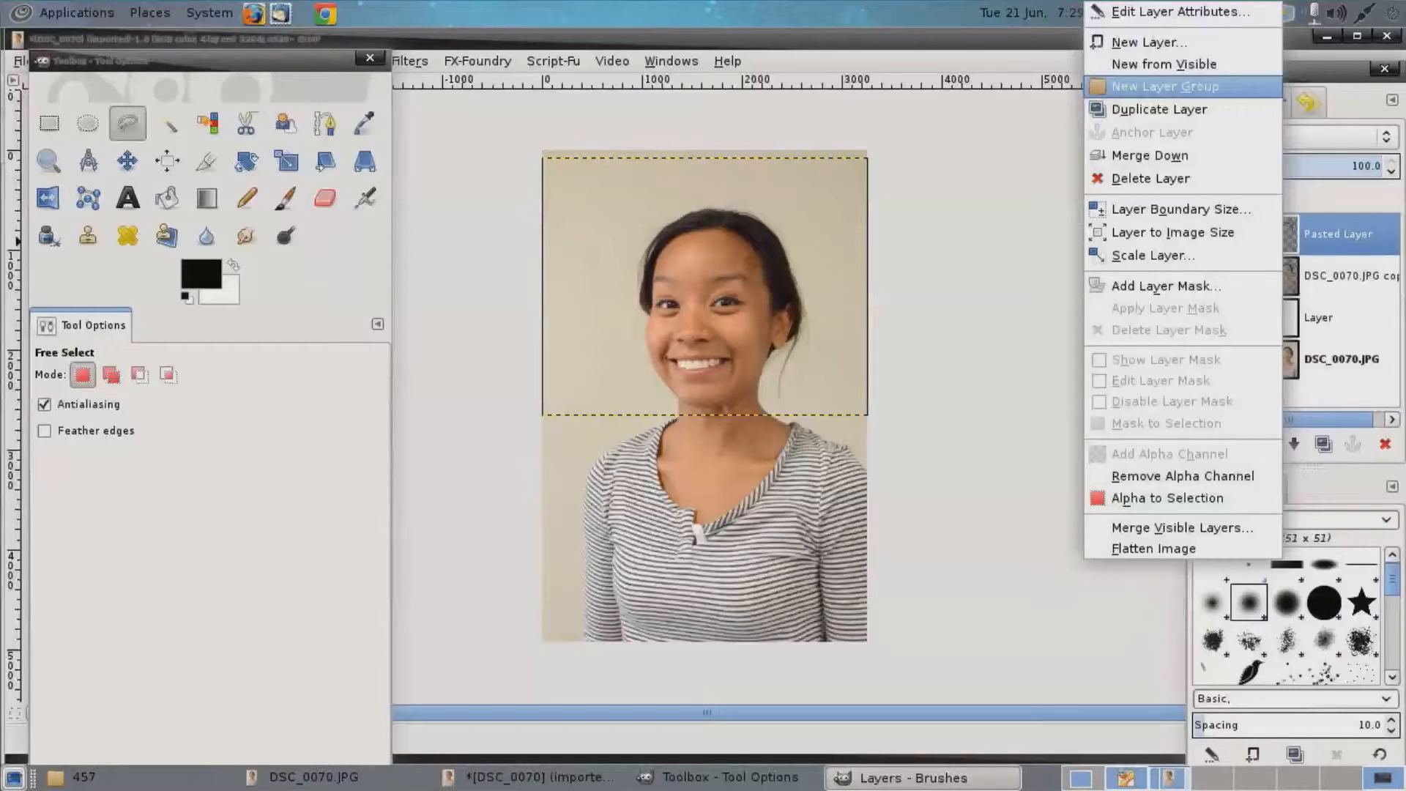
{"action": "left_click", "coordinate": [1159, 110]}
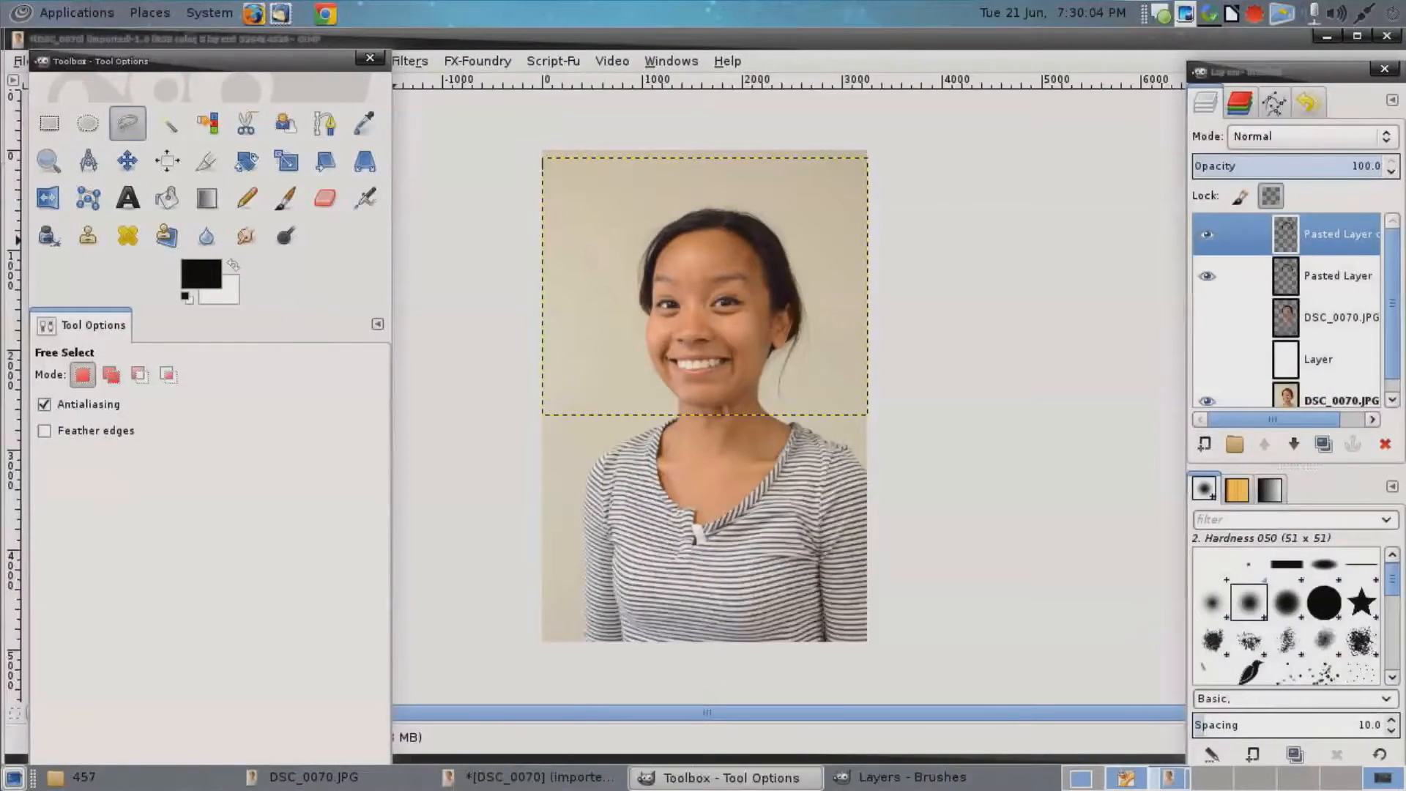
Set the foreground color to red (ff0000) and fill the alpha-locked duplicate hair layer with it.
{"action": "left_click", "coordinate": [201, 274]}
{"action": "left_click", "coordinate": [1013, 275]}
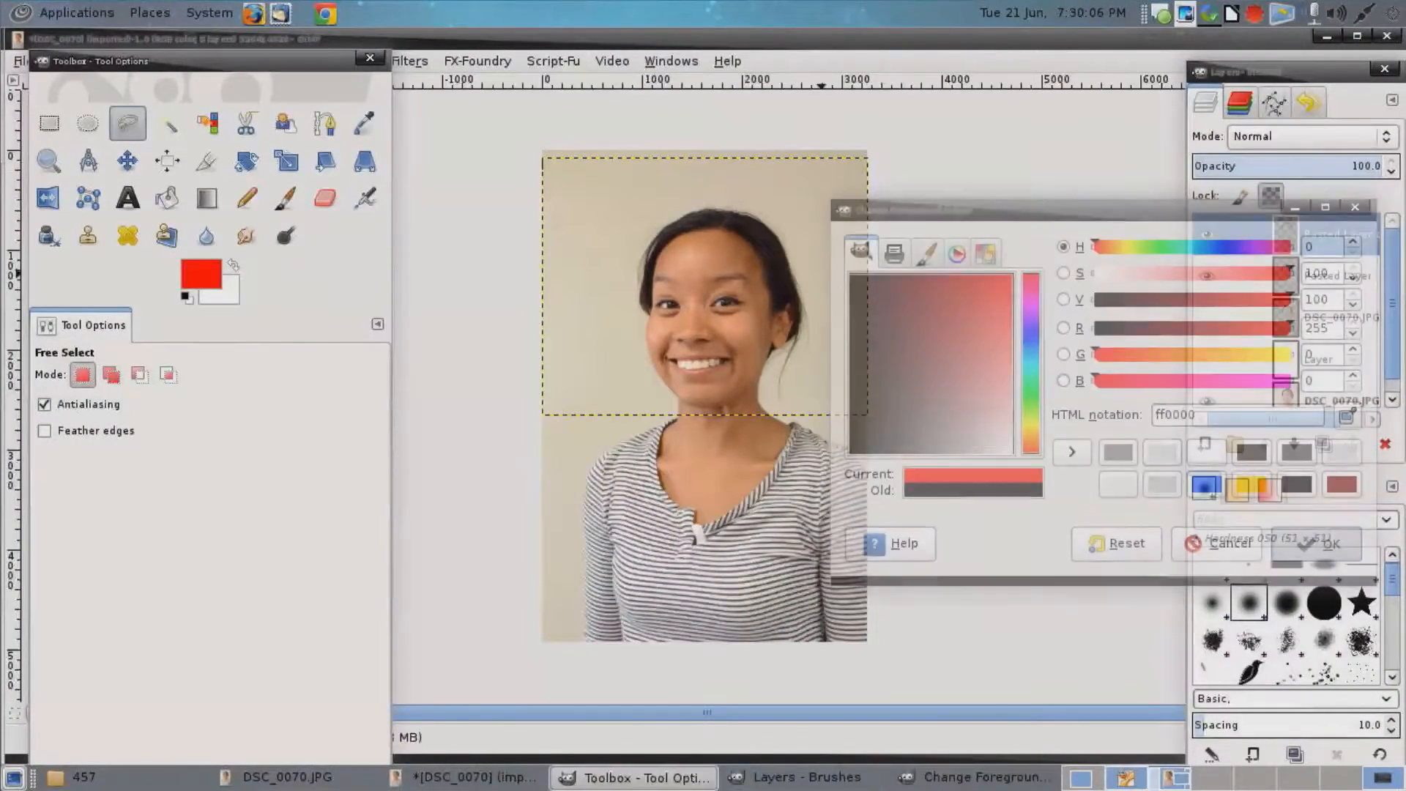
{"action": "left_click", "coordinate": [1316, 543]}
{"action": "right_click", "coordinate": [711, 303]}
{"action": "mouse_move", "coordinate": [747, 346]}
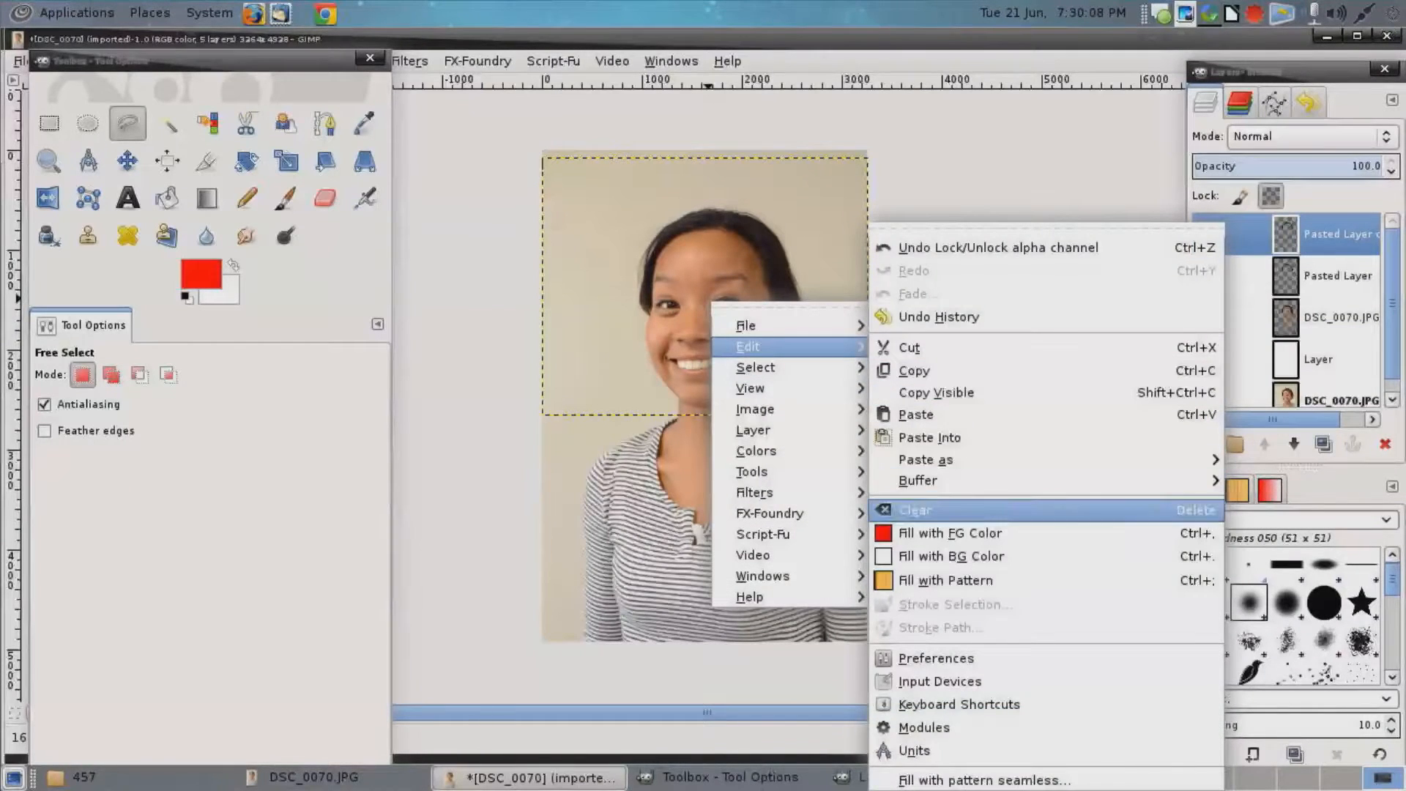
{"action": "left_click", "coordinate": [950, 534]}
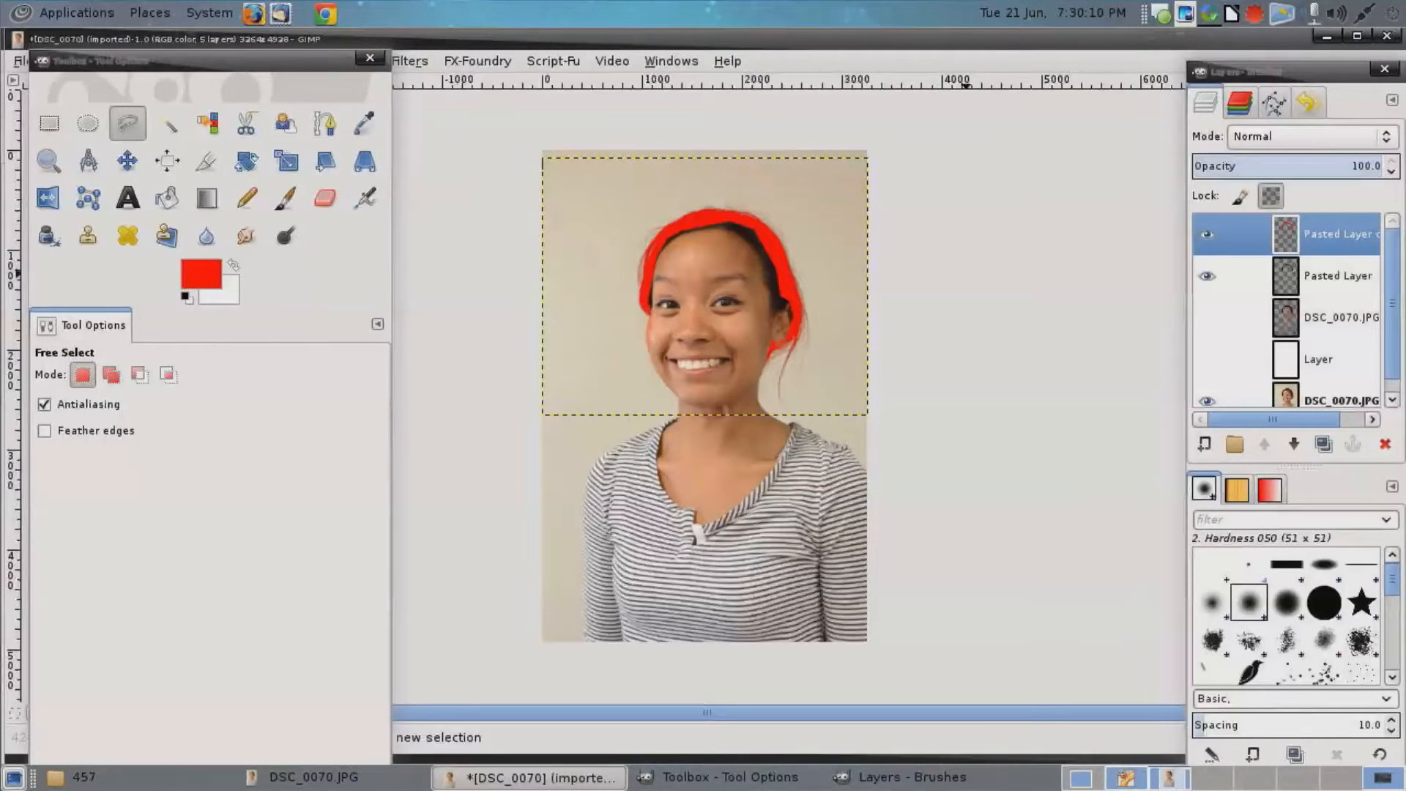
Compare the portrait with and without the red duplicate hair layer.
{"action": "left_click", "coordinate": [1313, 136]}
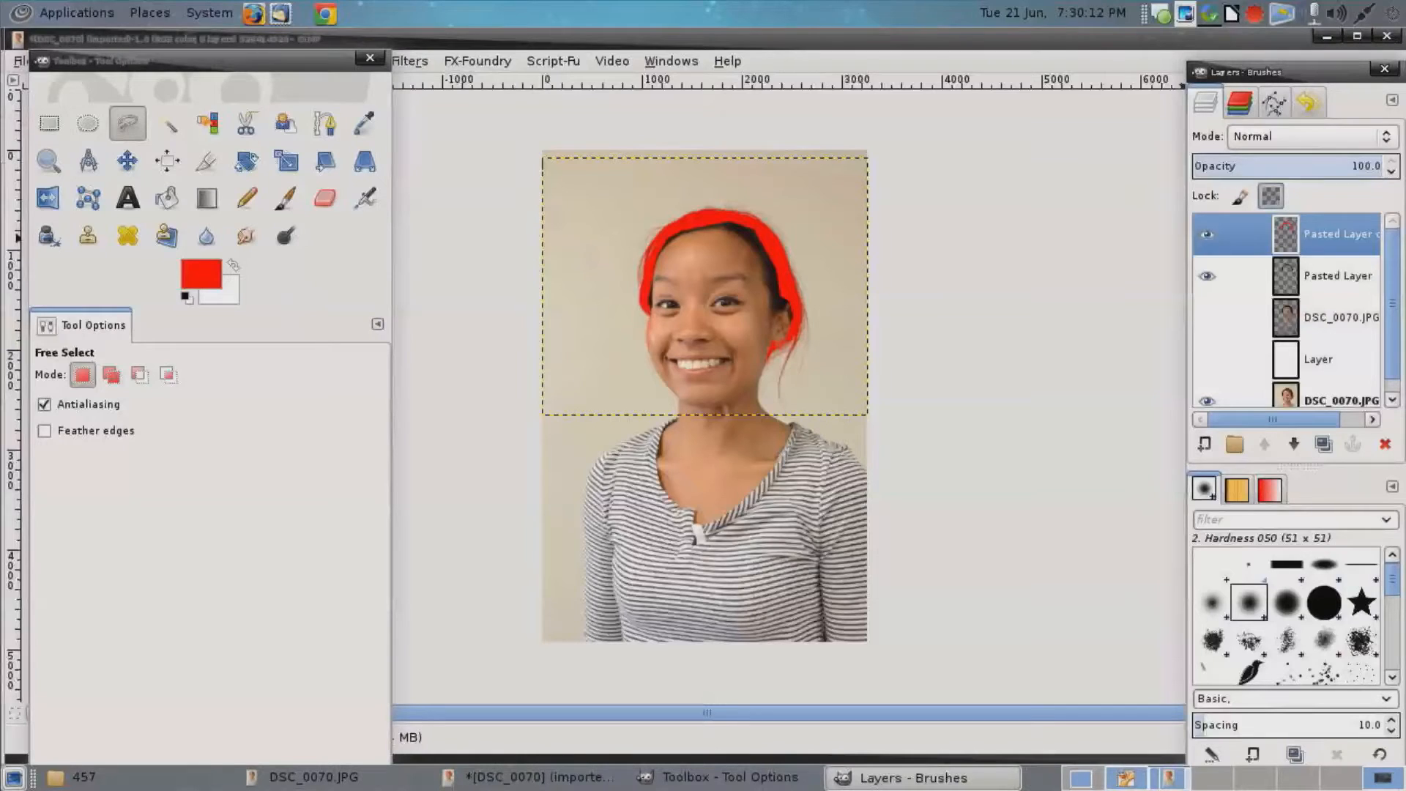
{"action": "left_click", "coordinate": [1207, 234]}
{"action": "left_click", "coordinate": [1207, 234]}
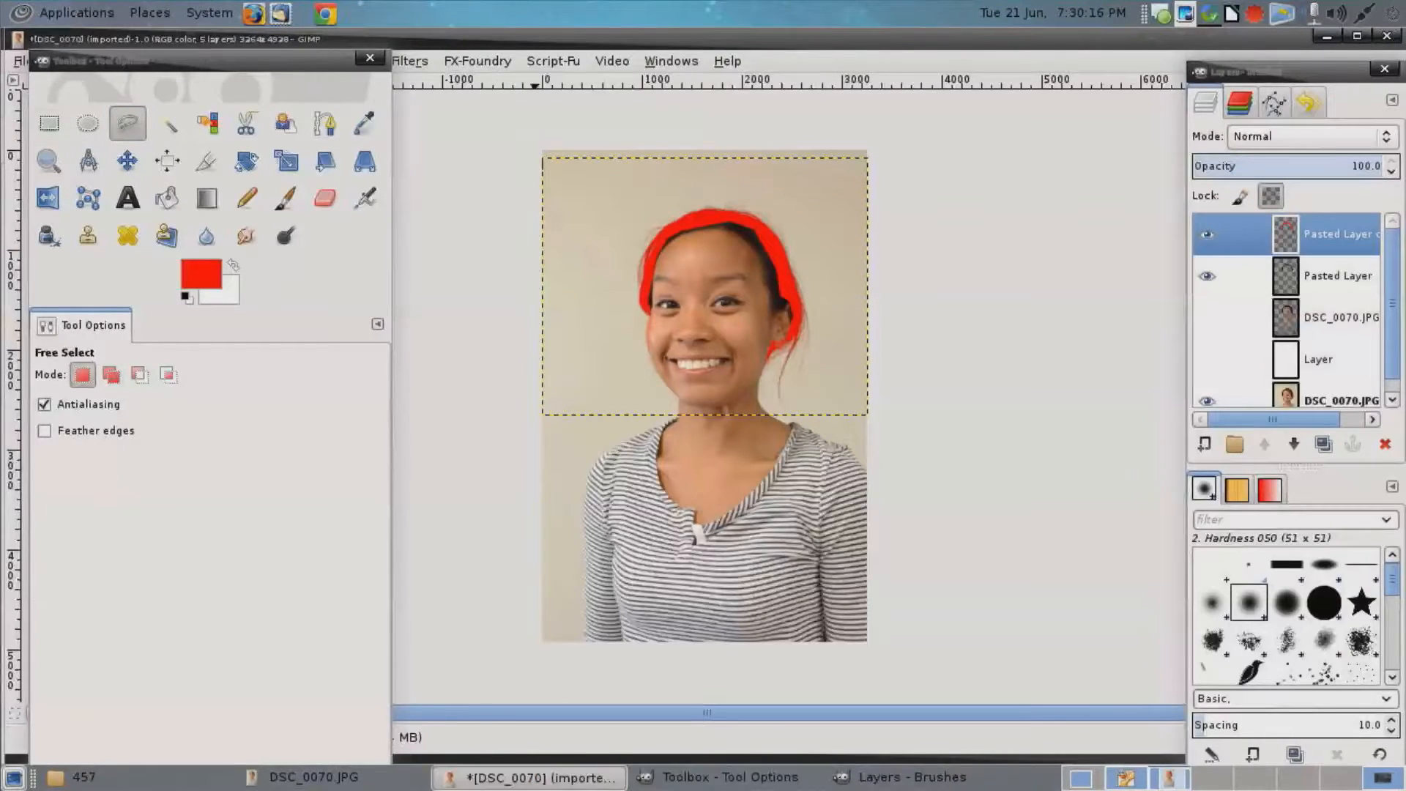
Activate the original DSC_0070.JPG layer and start a polygonal Free Select outline inside the red hair band above the forehead.
{"action": "left_click", "coordinate": [1322, 399]}
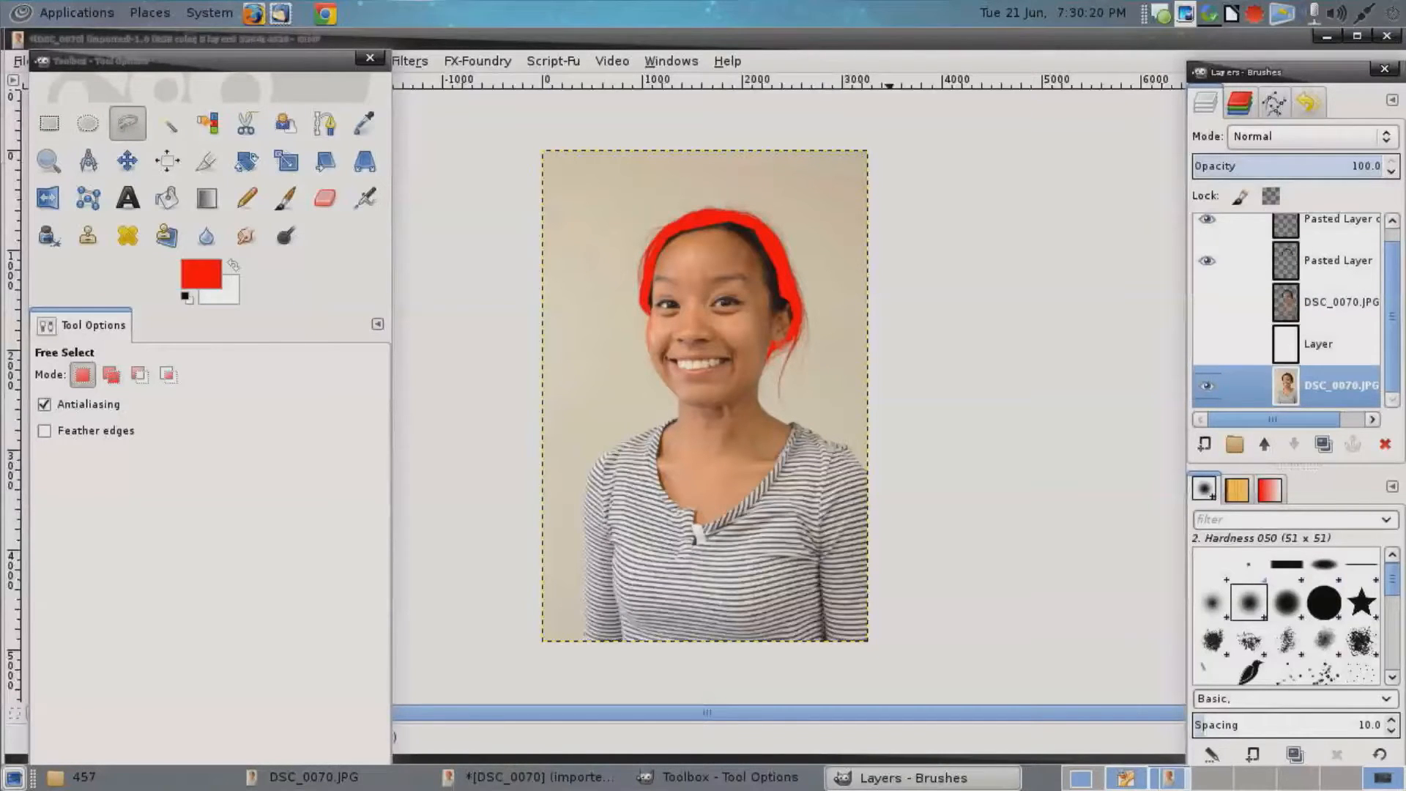
{"action": "key", "text": "shift"}
{"action": "scroll", "coordinate": [708, 234], "scroll_direction": "up", "scroll_amount": 6}
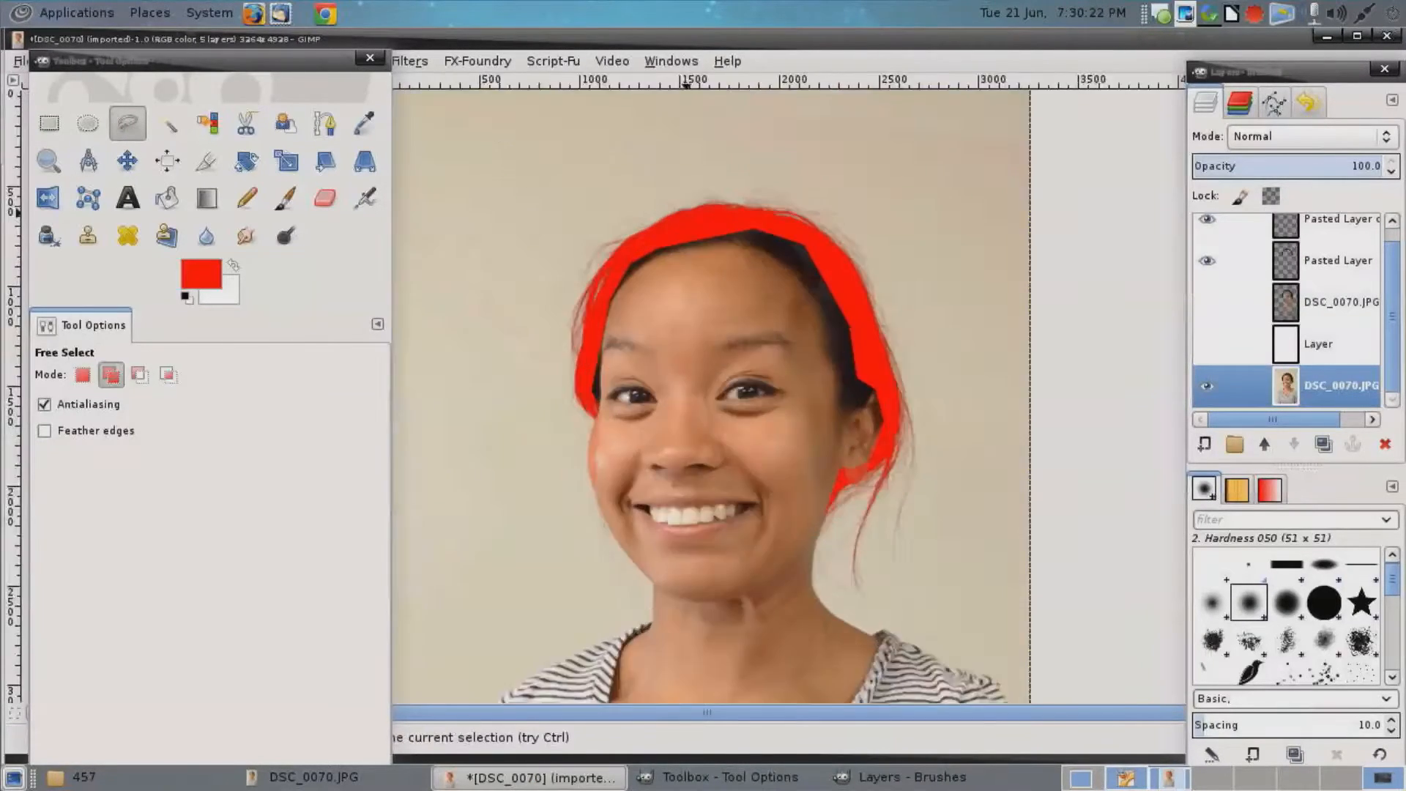
{"action": "scroll", "coordinate": [697, 352], "scroll_direction": "up", "scroll_amount": 1}
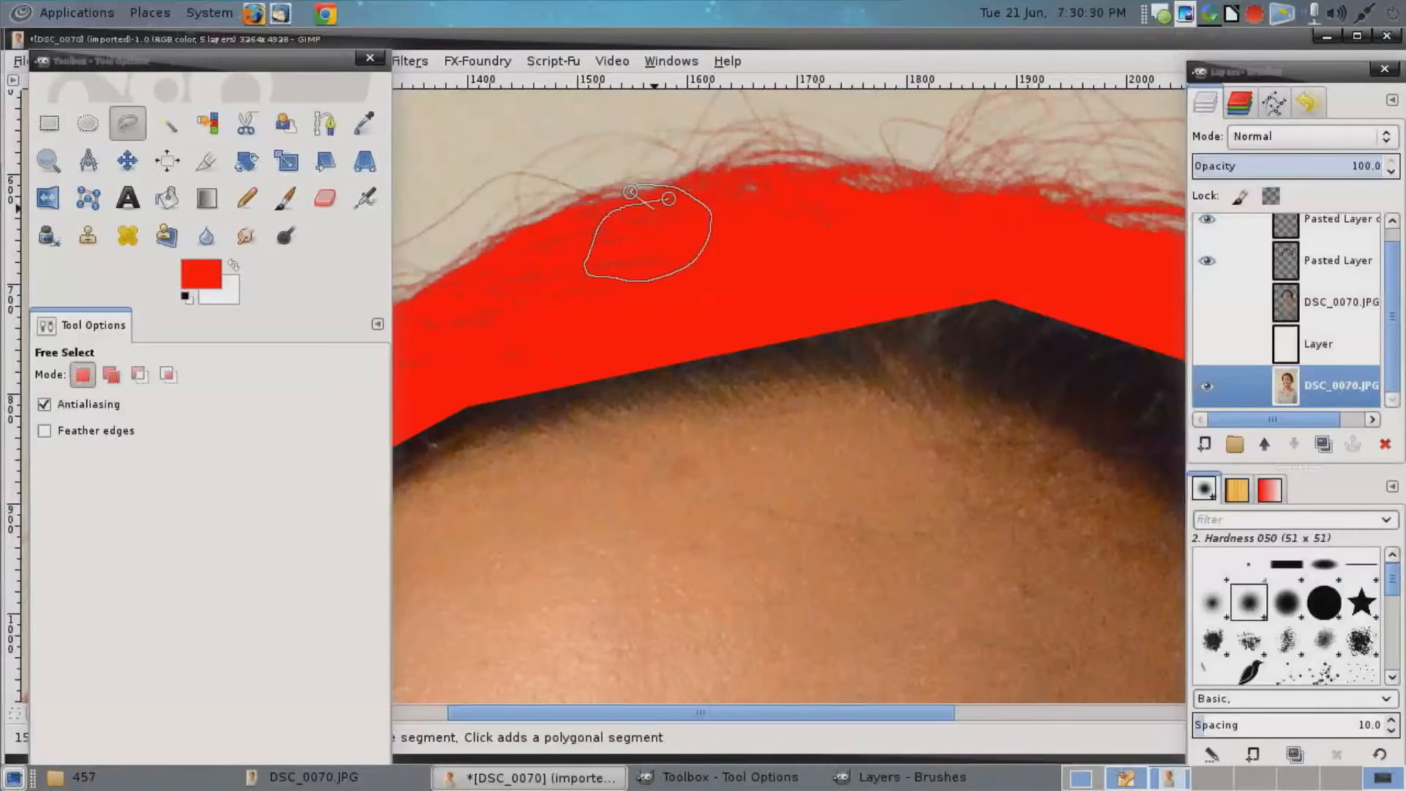
{"action": "key", "text": "Escape"}
{"action": "left_click", "coordinate": [785, 299]}
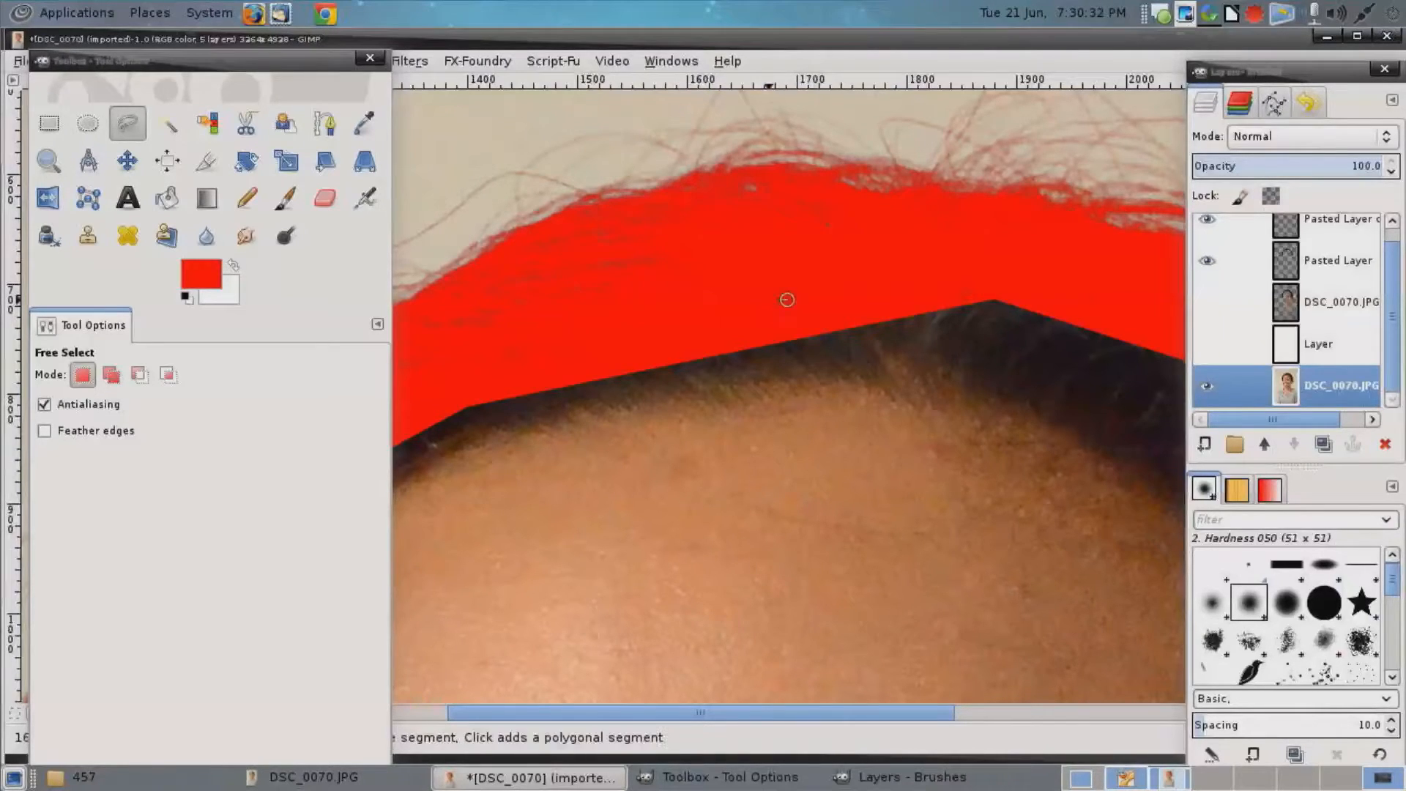
{"action": "left_click", "coordinate": [491, 389]}
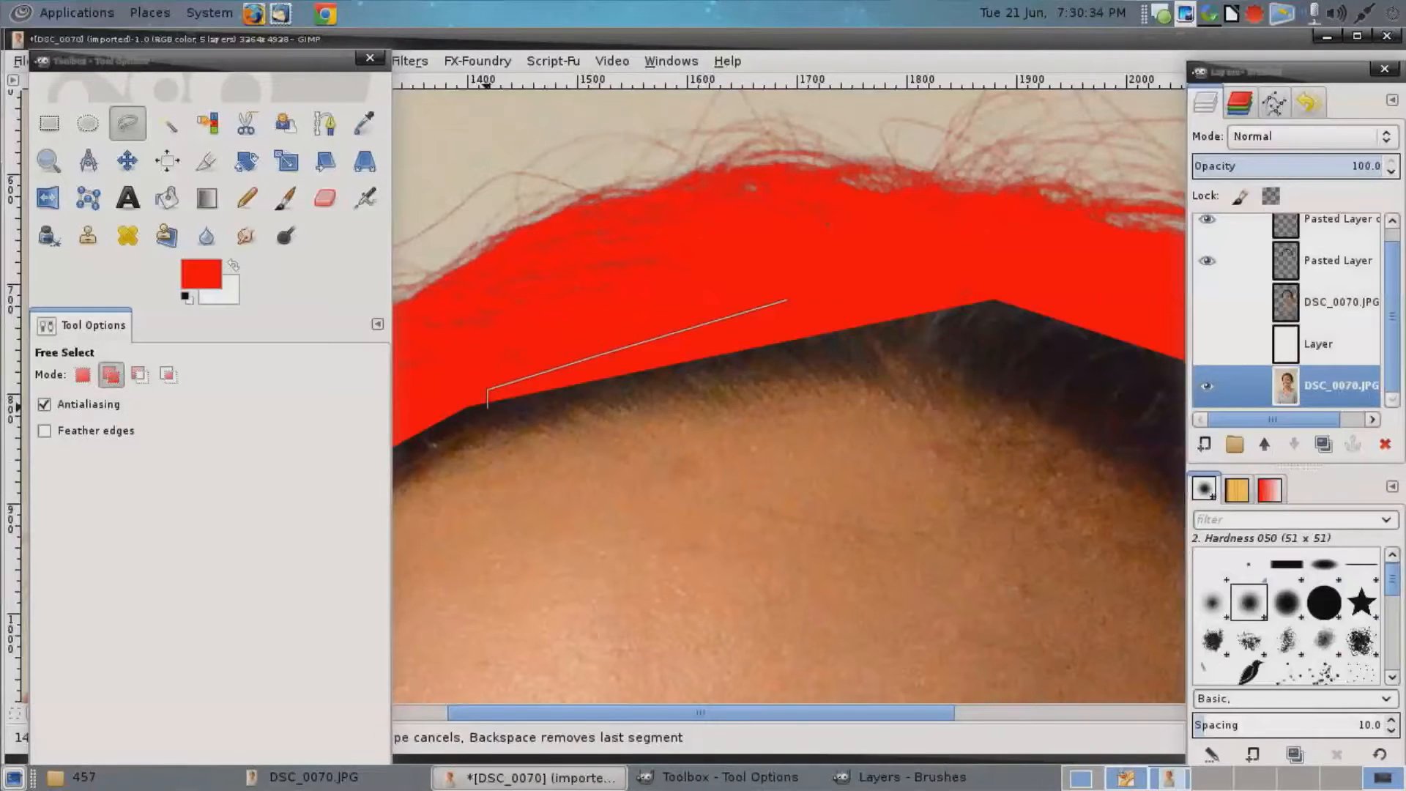
Continue the selection outline down the red hair band past the temple to the band's end beside the eye.
{"action": "scroll", "coordinate": [549, 389], "scroll_direction": "left", "scroll_amount": 5}
{"action": "left_click", "coordinate": [928, 518]}
{"action": "scroll", "coordinate": [879, 571], "scroll_direction": "down", "scroll_amount": 2}
{"action": "left_click", "coordinate": [852, 537]}
{"action": "scroll", "coordinate": [842, 535], "scroll_direction": "down", "scroll_amount": 4}
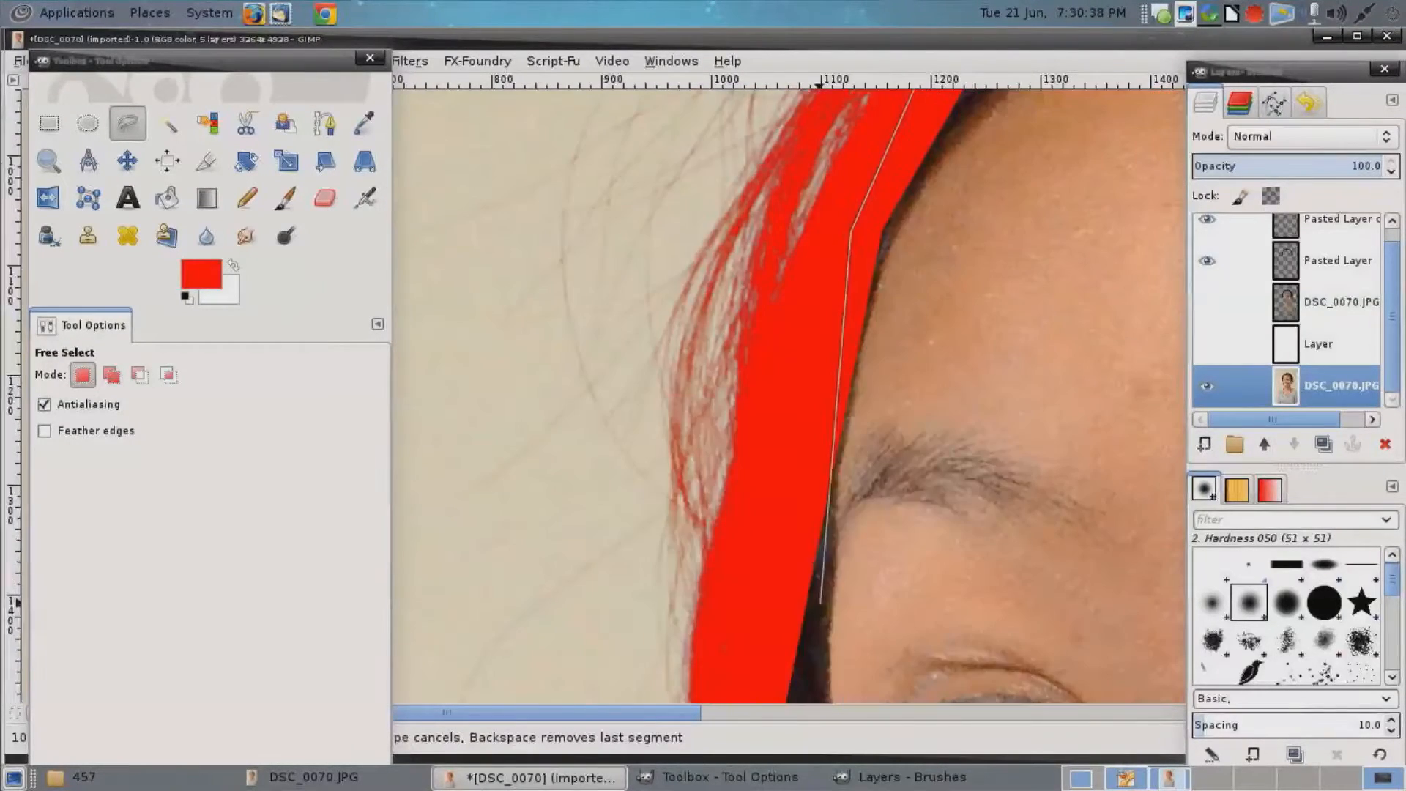
{"action": "scroll", "coordinate": [769, 607], "scroll_direction": "down", "scroll_amount": 3}
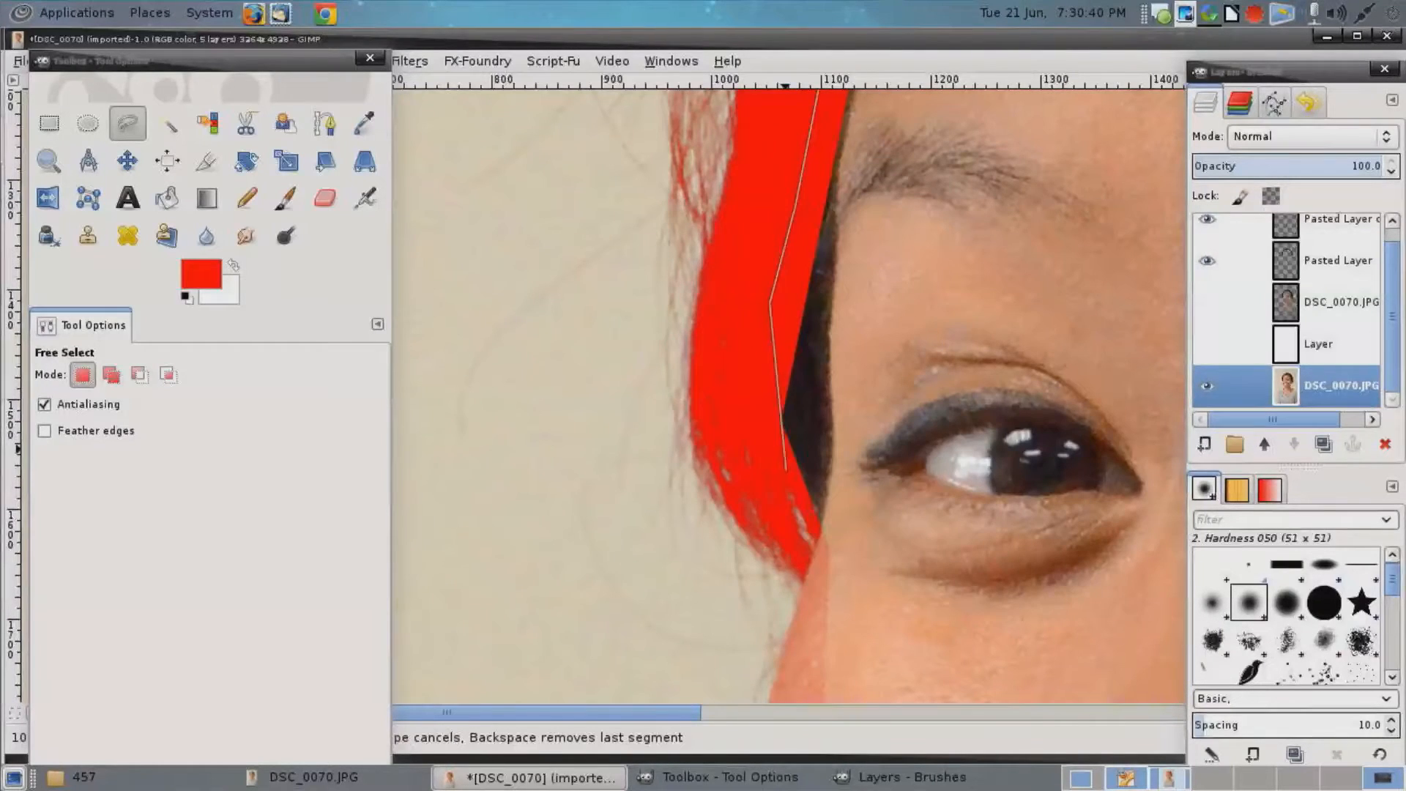
{"action": "left_click", "coordinate": [759, 416]}
{"action": "left_click", "coordinate": [805, 507]}
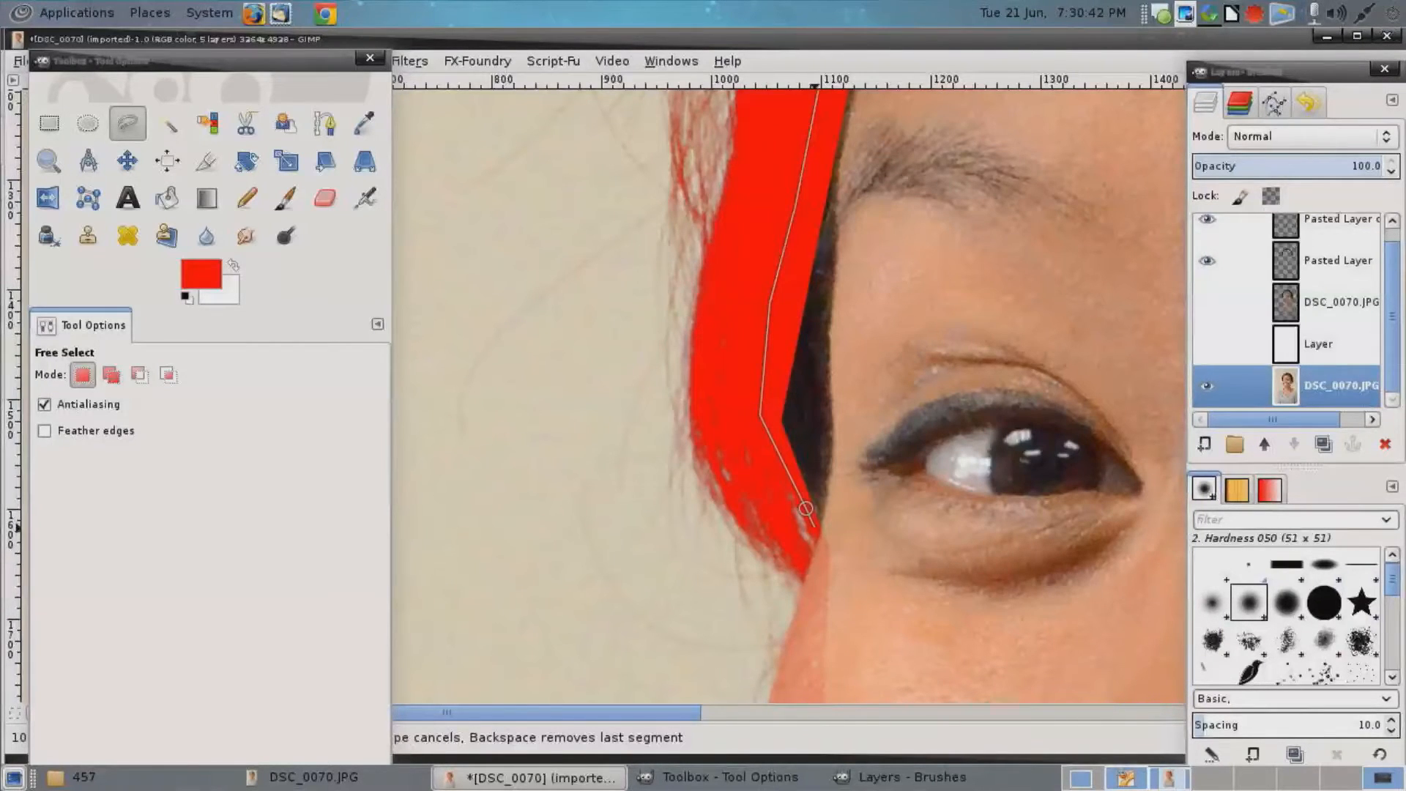
Trace the selection outline from the end of the hair band down along the outer edge of the cheek.
{"action": "left_click", "coordinate": [800, 600]}
{"action": "scroll", "coordinate": [800, 599], "scroll_direction": "down", "scroll_amount": 2}
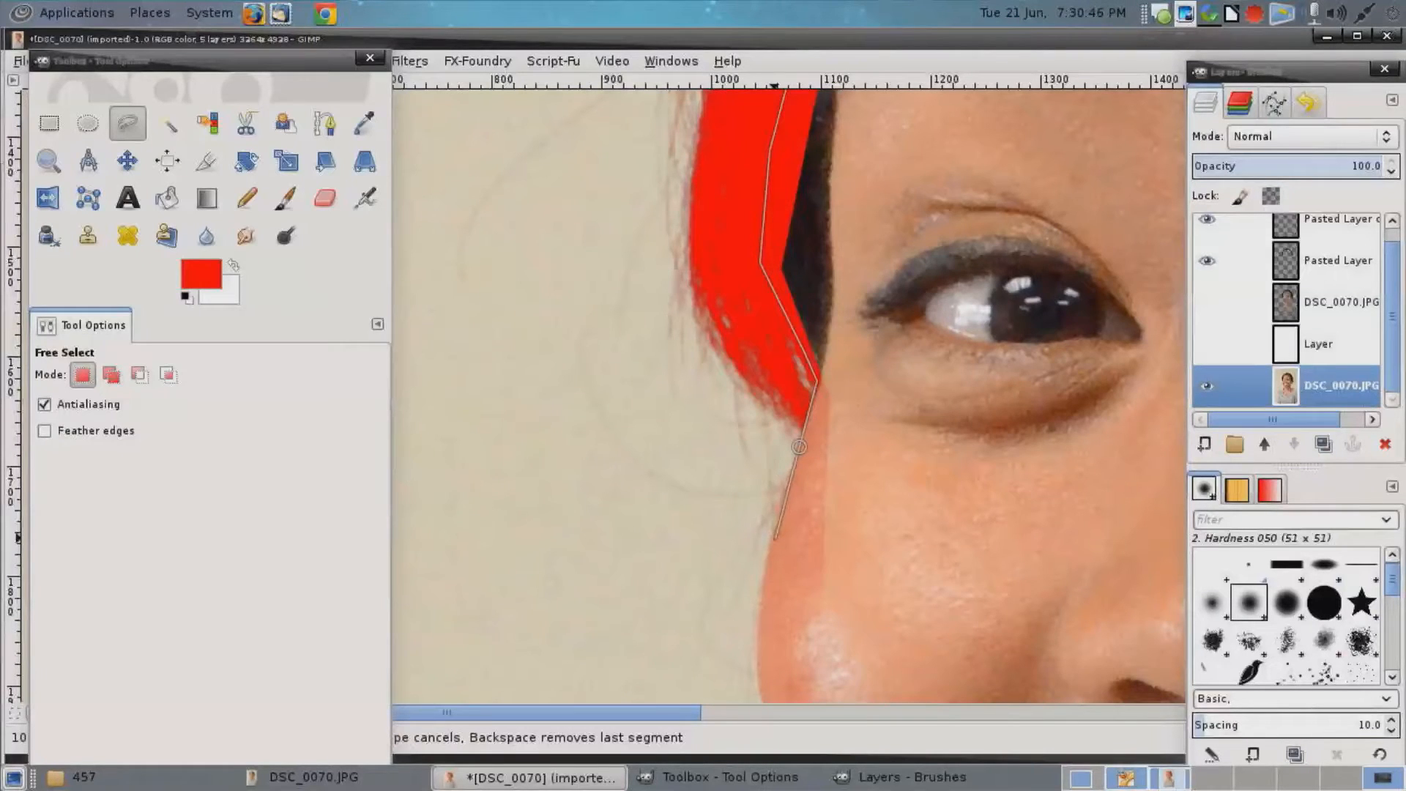
{"action": "left_click", "coordinate": [771, 546]}
{"action": "scroll", "coordinate": [770, 545], "scroll_direction": "down", "scroll_amount": 2}
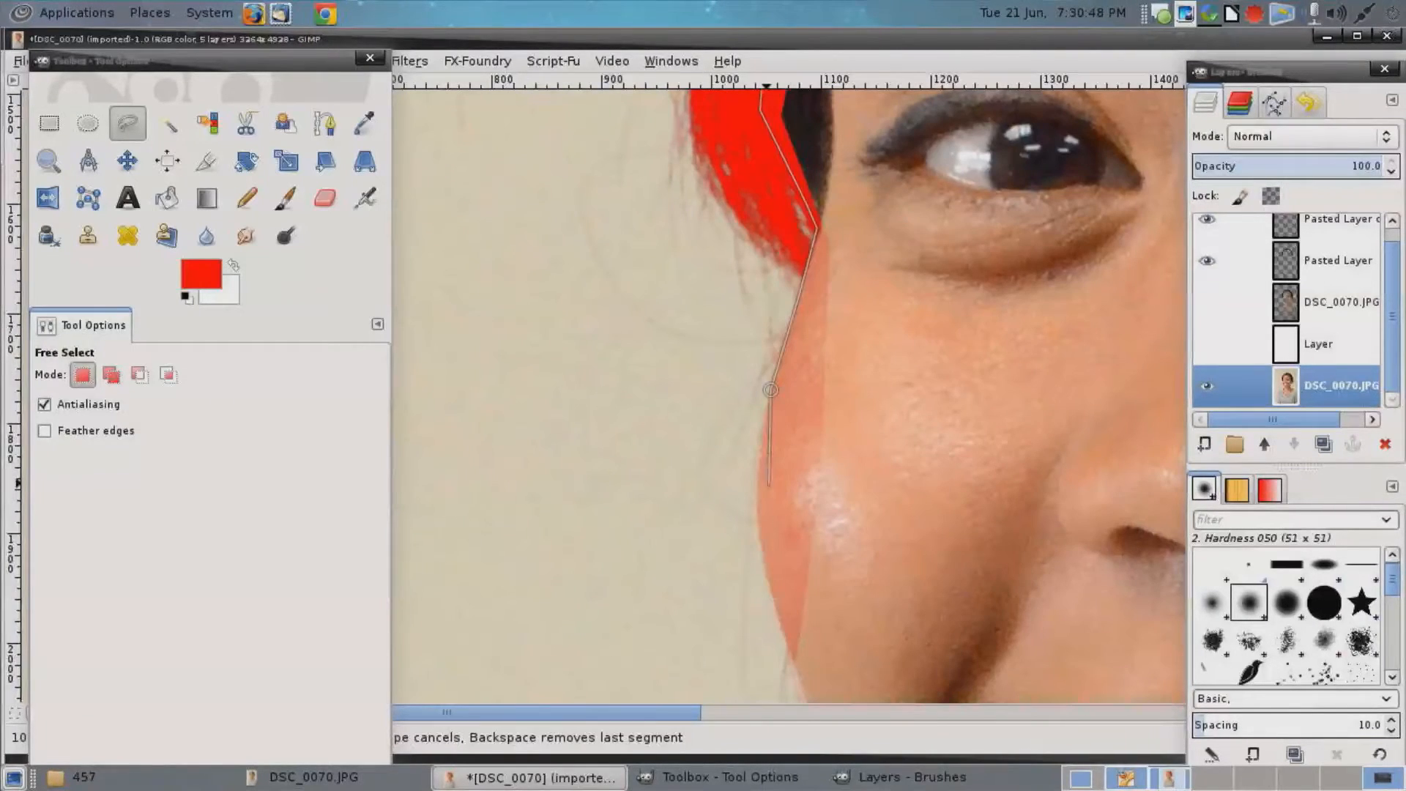
{"action": "left_click", "coordinate": [759, 452]}
{"action": "left_click", "coordinate": [759, 523]}
{"action": "left_click", "coordinate": [779, 611]}
Extend the selection outline along the jawline beside the mouth towards the chin.
{"action": "scroll", "coordinate": [779, 611], "scroll_direction": "down", "scroll_amount": 4}
{"action": "left_click", "coordinate": [805, 403]}
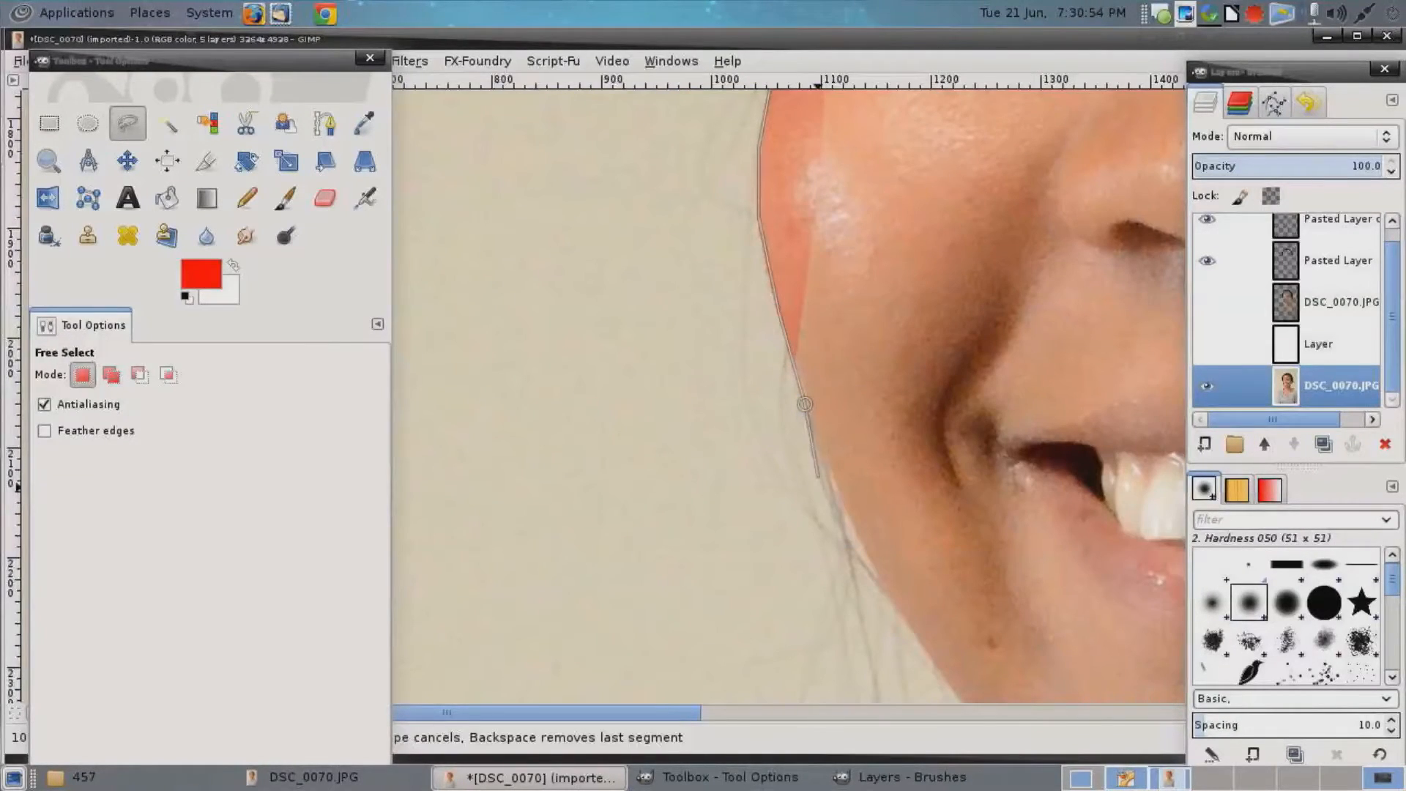
{"action": "left_click", "coordinate": [855, 534]}
{"action": "left_click", "coordinate": [910, 628]}
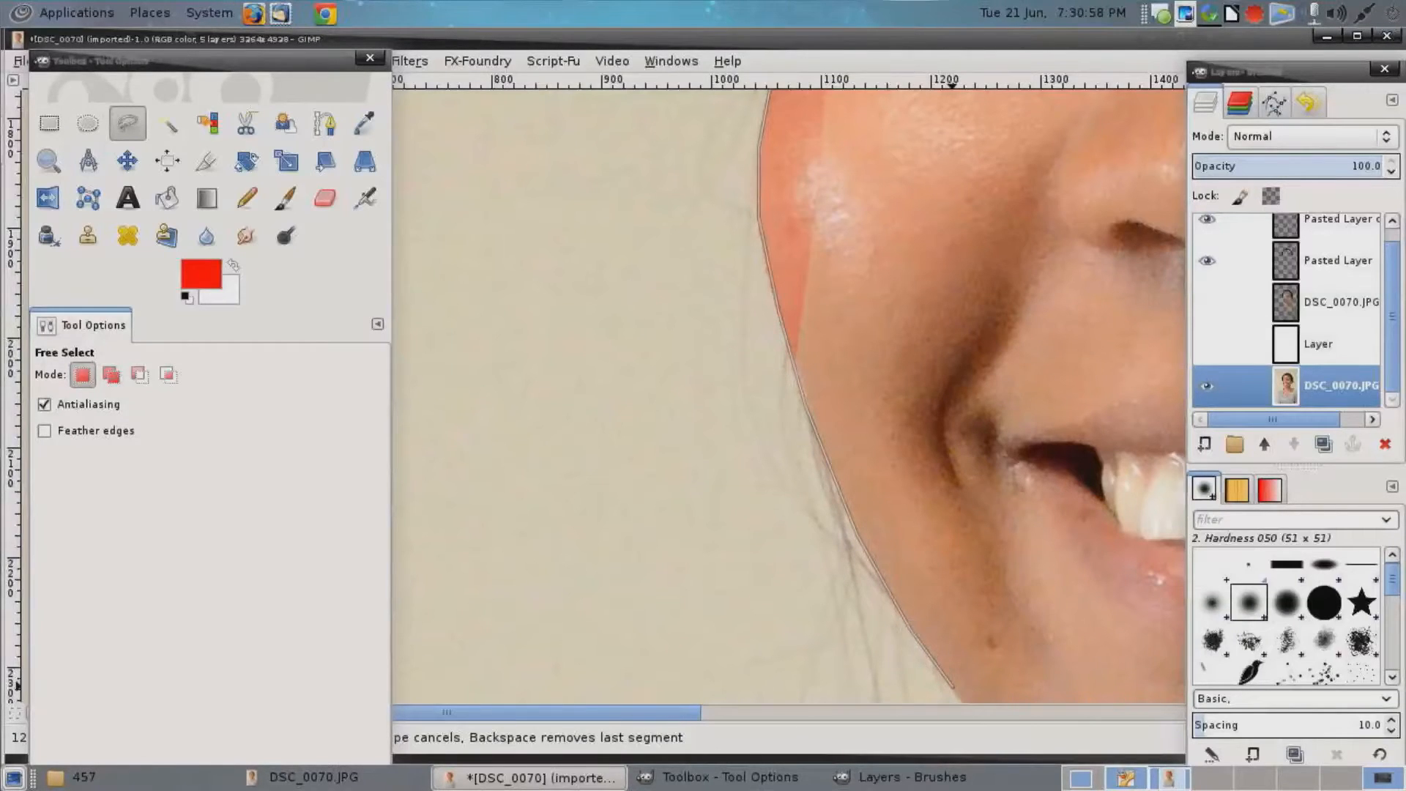
{"action": "left_click", "coordinate": [952, 687]}
{"action": "scroll", "coordinate": [952, 686], "scroll_direction": "down", "scroll_amount": 2}
{"action": "left_click", "coordinate": [1012, 606]}
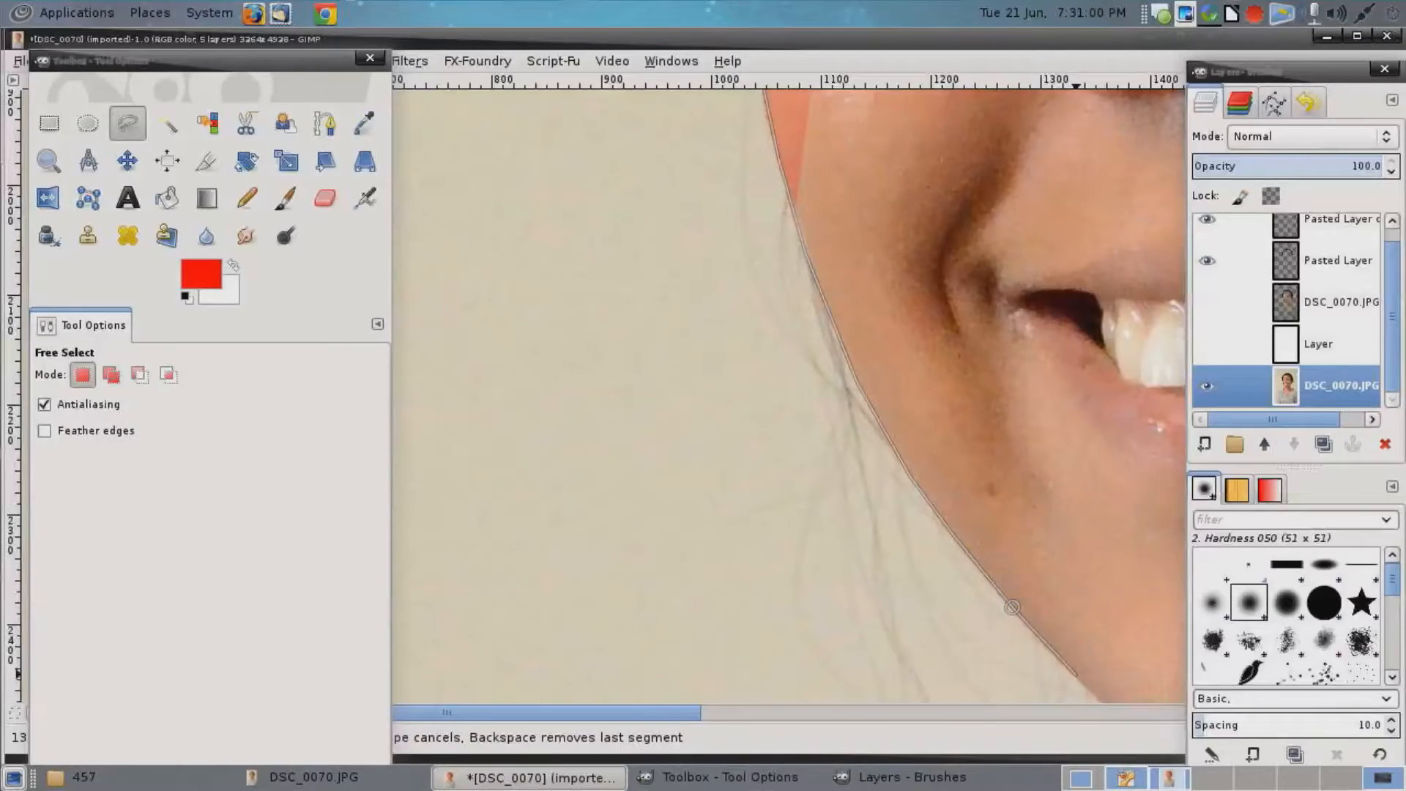
Trace the outline from the jaw down the neck and out along the shirt collar onto the shoulder.
{"action": "scroll", "coordinate": [1077, 674], "scroll_direction": "down", "scroll_amount": 6}
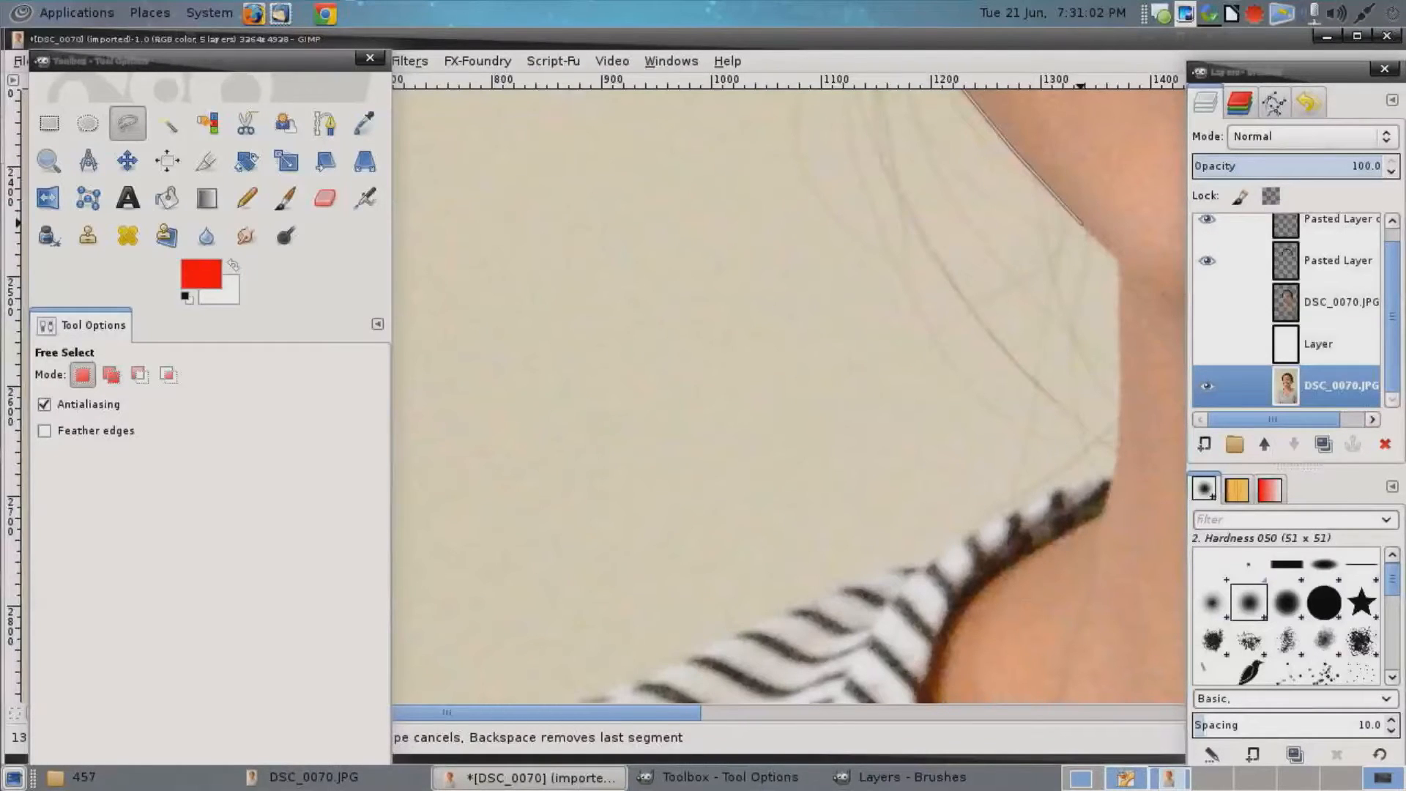
{"action": "left_click", "coordinate": [1109, 254]}
{"action": "left_click", "coordinate": [1119, 262]}
{"action": "left_click", "coordinate": [1117, 472]}
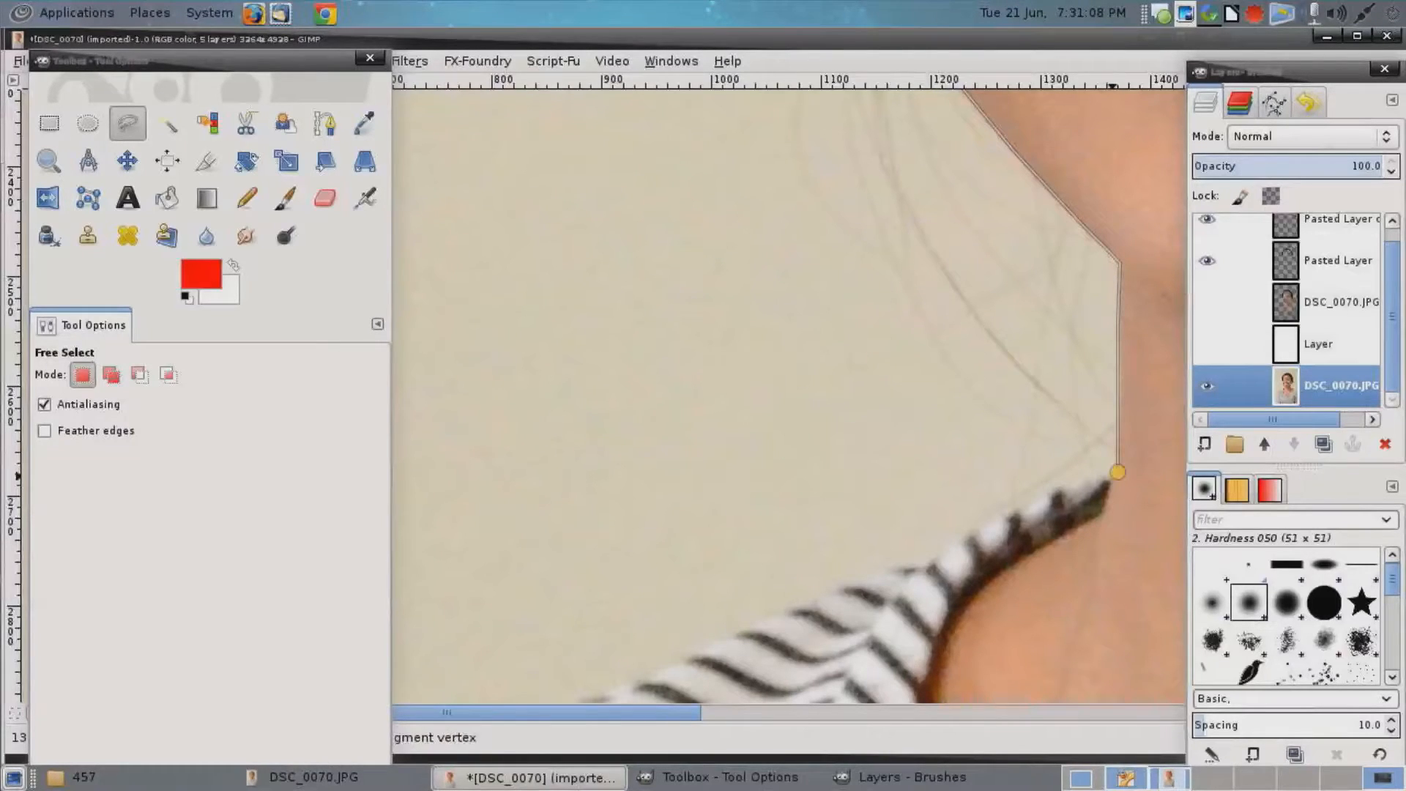
{"action": "left_click", "coordinate": [1062, 487]}
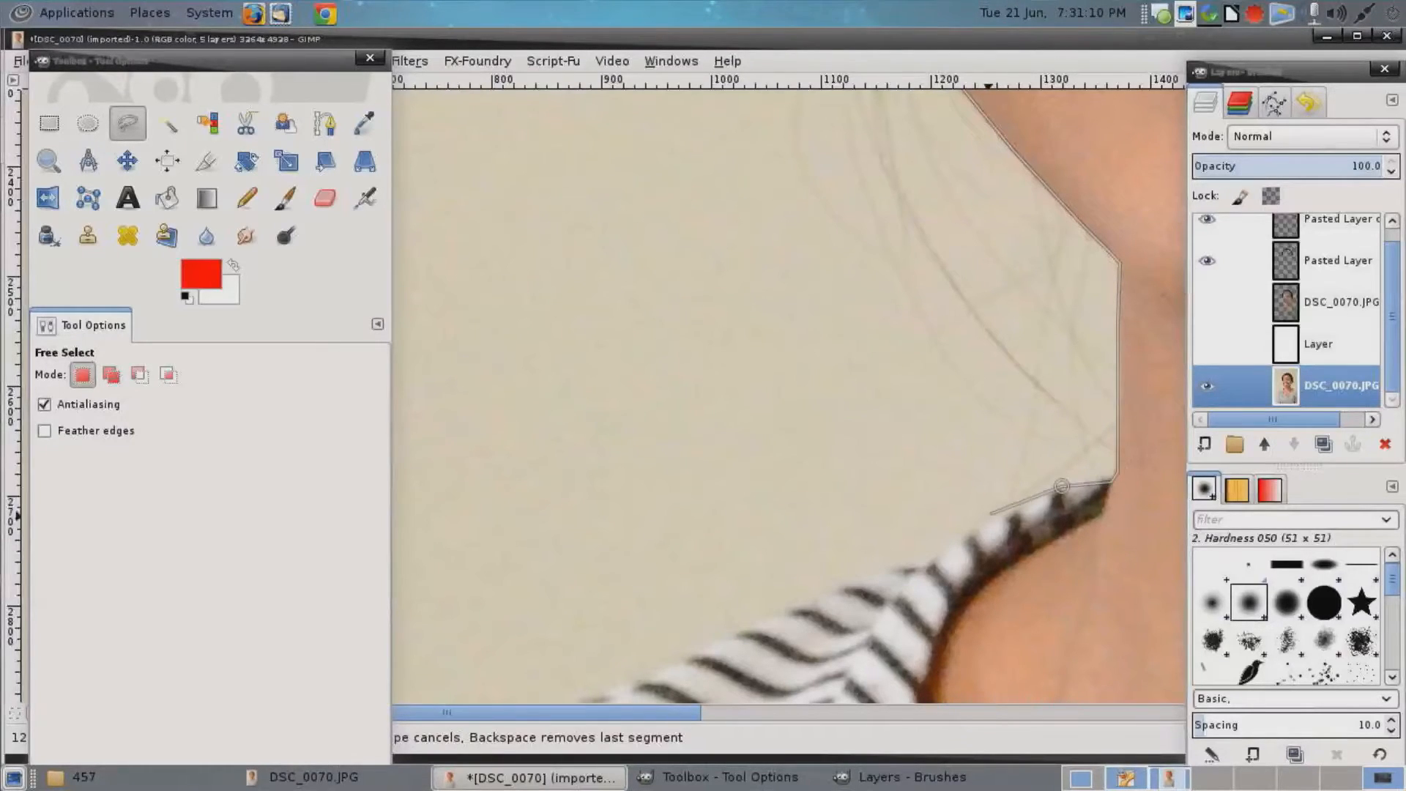
{"action": "left_click", "coordinate": [870, 575]}
{"action": "left_click", "coordinate": [765, 622]}
Trace the selection outline over the curve of the striped shoulder to the upper sleeve.
{"action": "scroll", "coordinate": [764, 622], "scroll_direction": "right", "scroll_amount": 5}
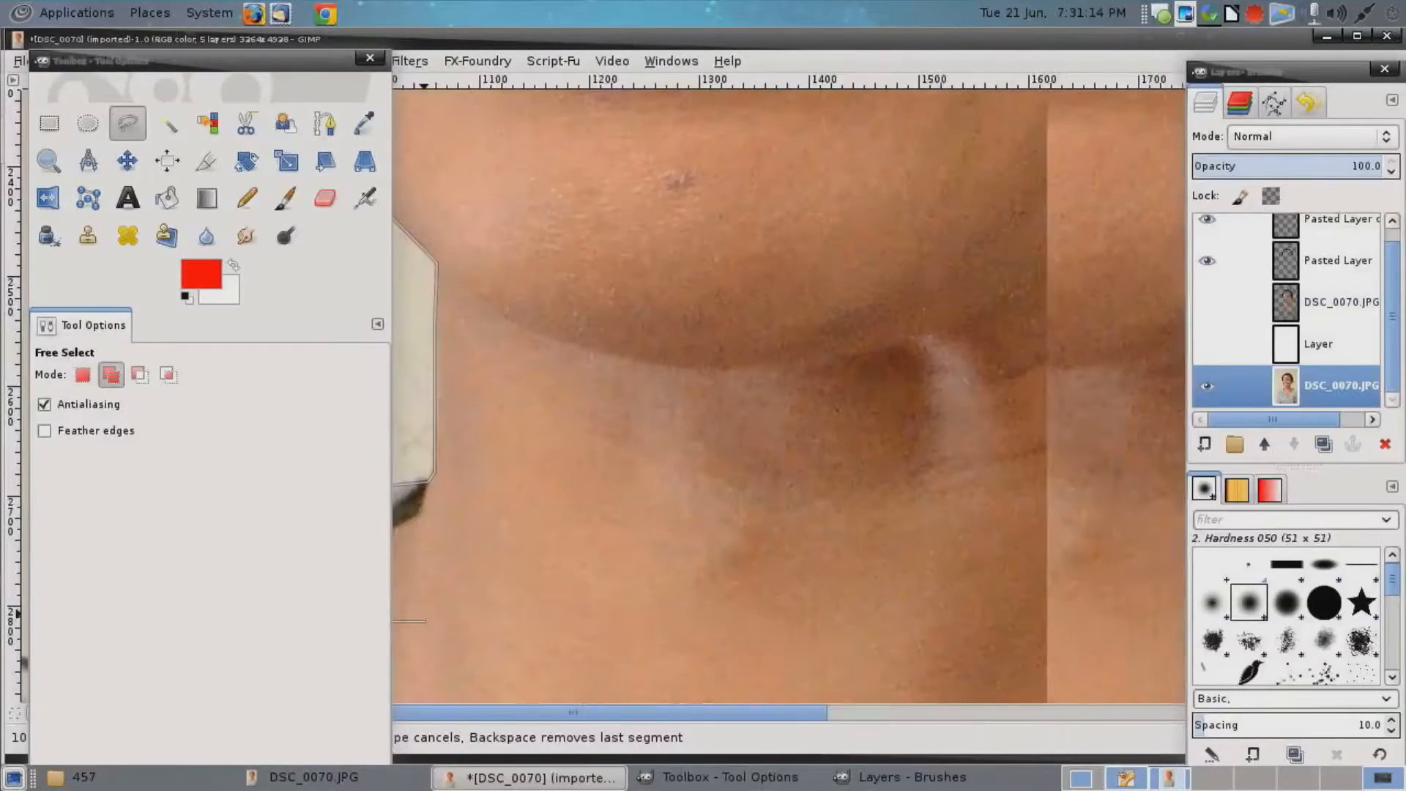
{"action": "scroll", "coordinate": [636, 478], "scroll_direction": "left", "scroll_amount": 8}
{"action": "scroll", "coordinate": [697, 542], "scroll_direction": "down", "scroll_amount": 4}
{"action": "scroll", "coordinate": [697, 542], "scroll_direction": "down", "scroll_amount": 3}
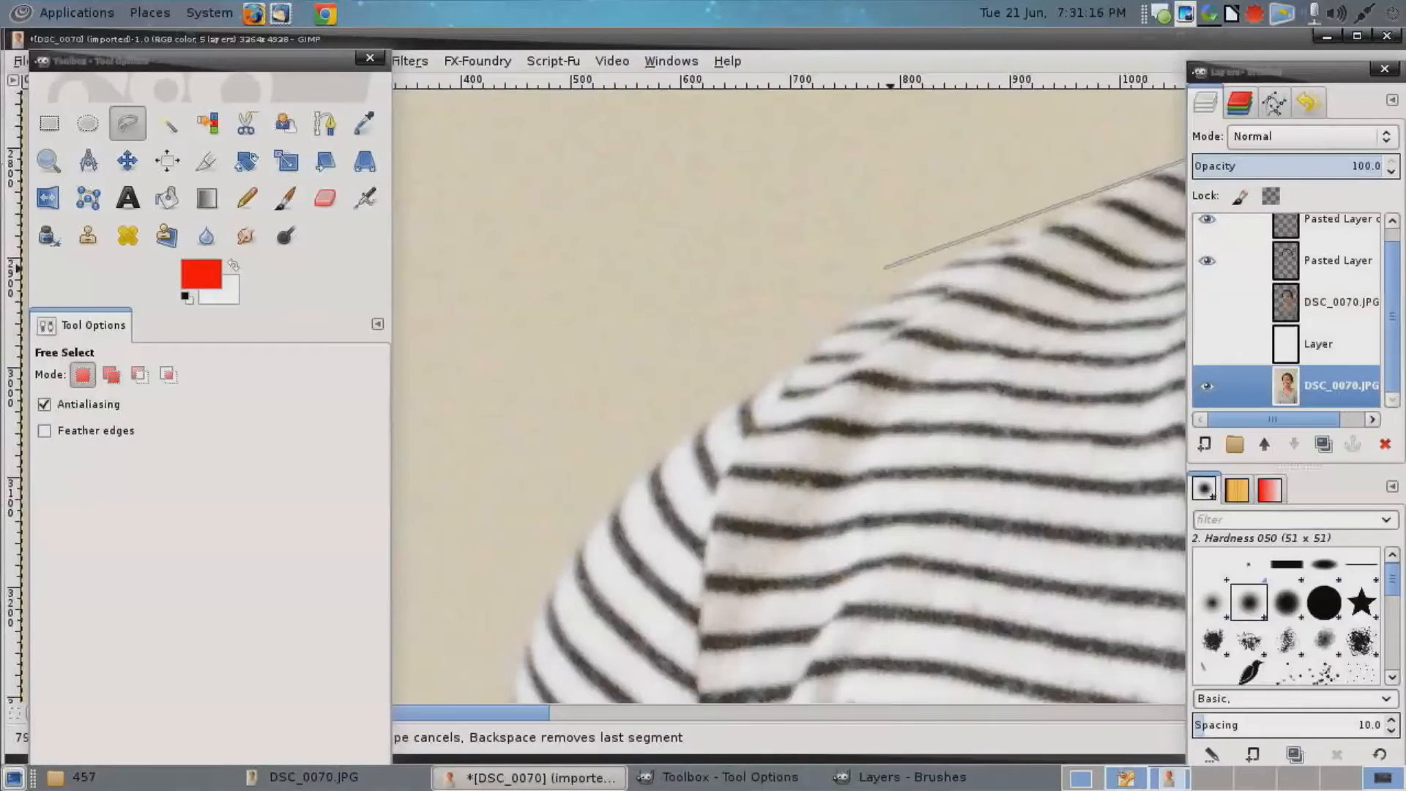
{"action": "left_click", "coordinate": [936, 271]}
{"action": "left_click", "coordinate": [777, 358]}
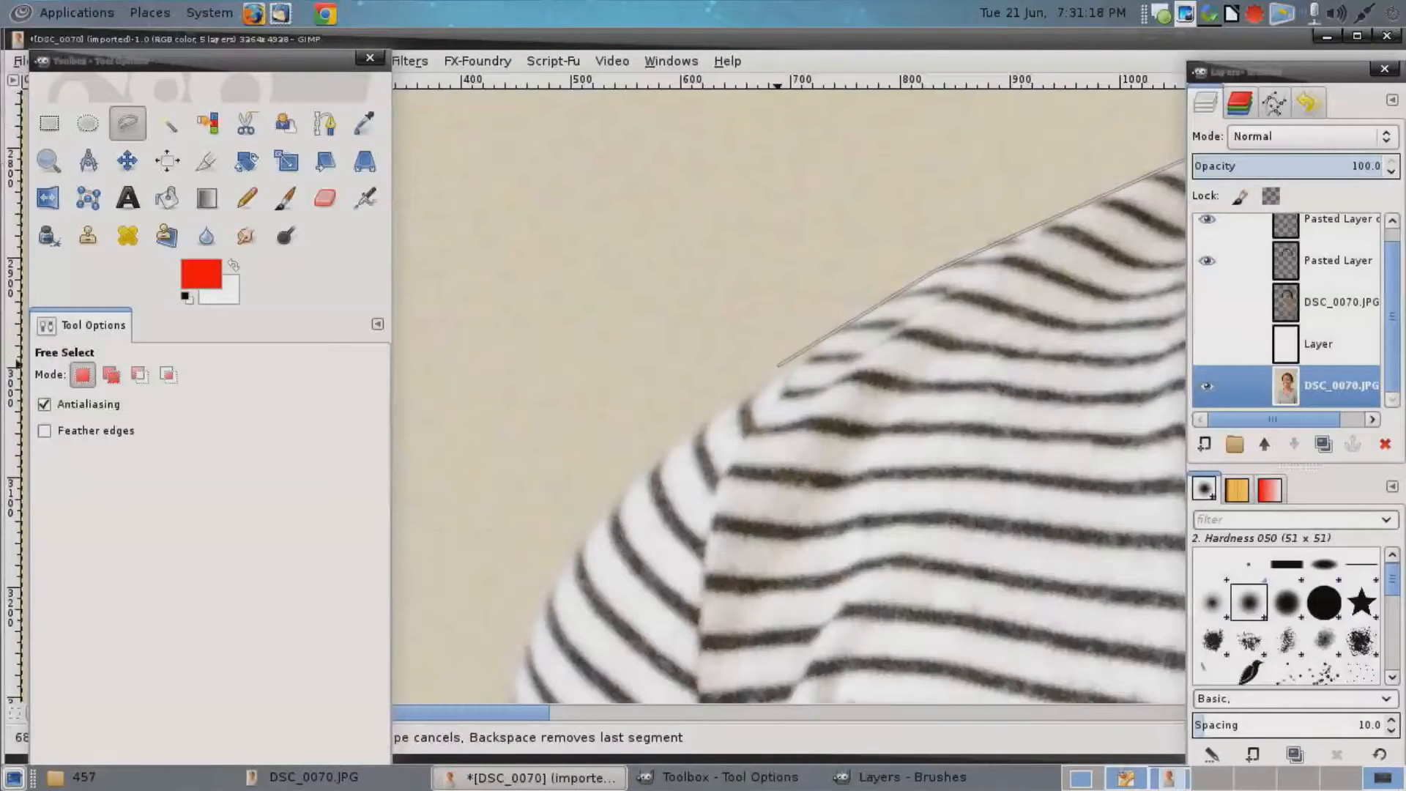
{"action": "left_click", "coordinate": [679, 440]}
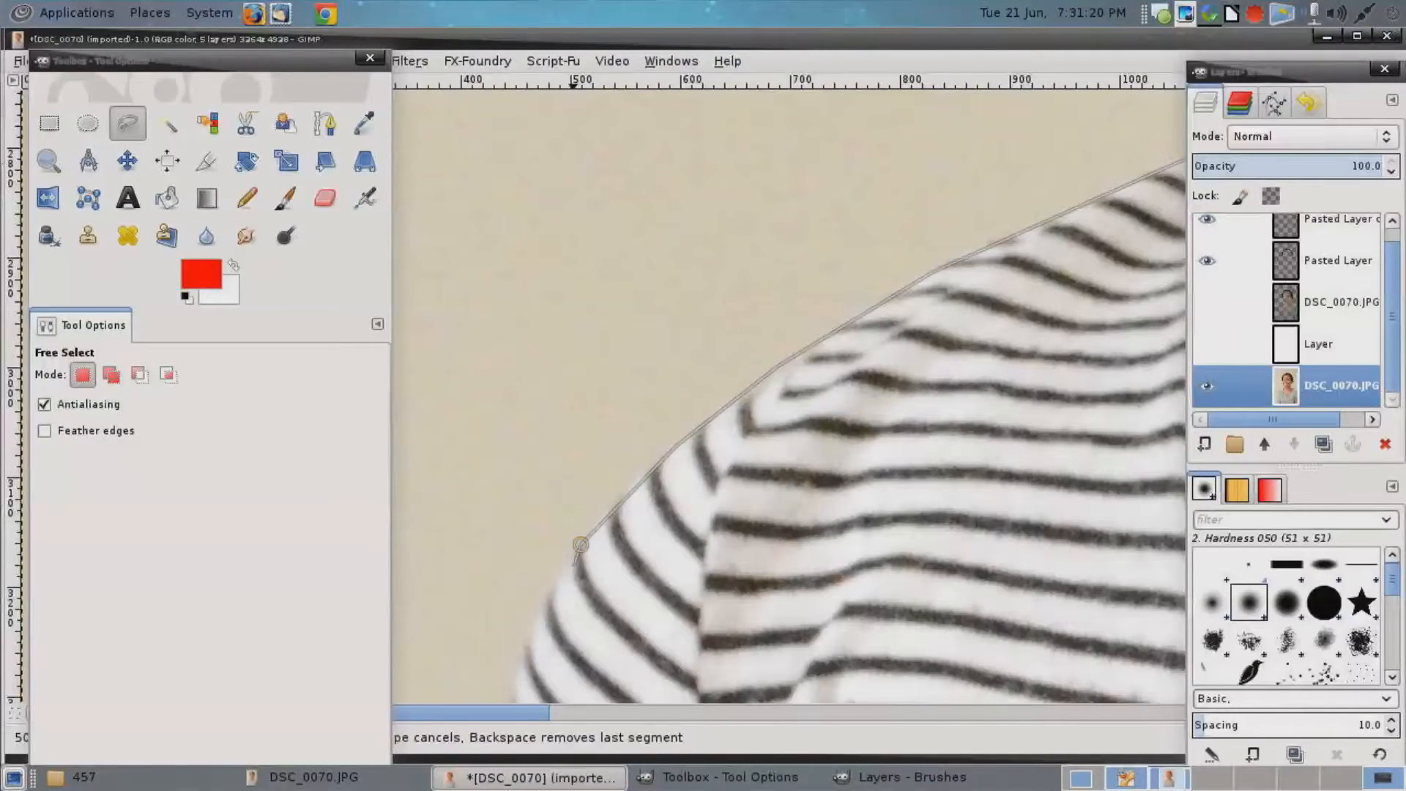
{"action": "left_click", "coordinate": [581, 544]}
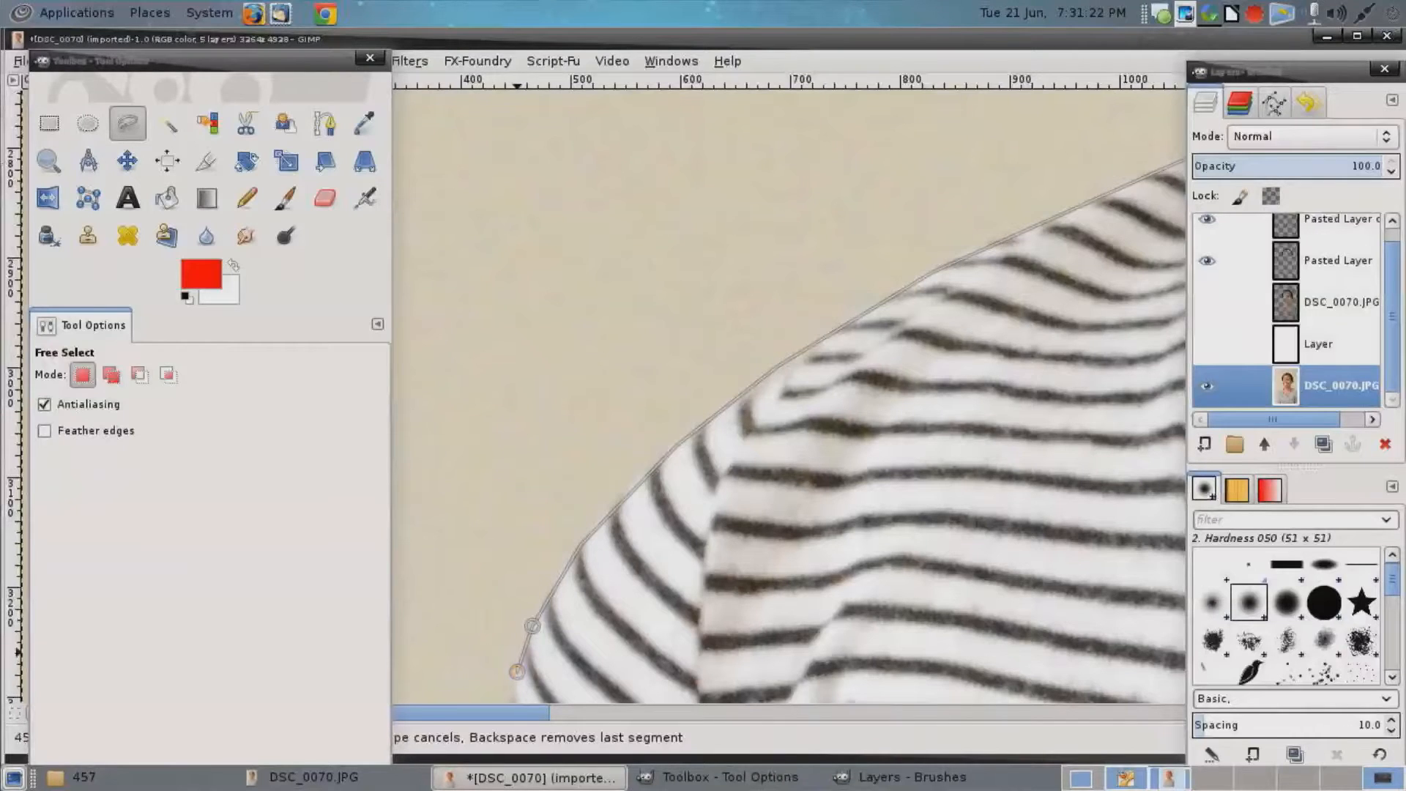
Continue the outline down the outer sleeve edge and carry it past the photo's bottom border to the opposite side.
{"action": "scroll", "coordinate": [517, 662], "scroll_direction": "down", "scroll_amount": 5}
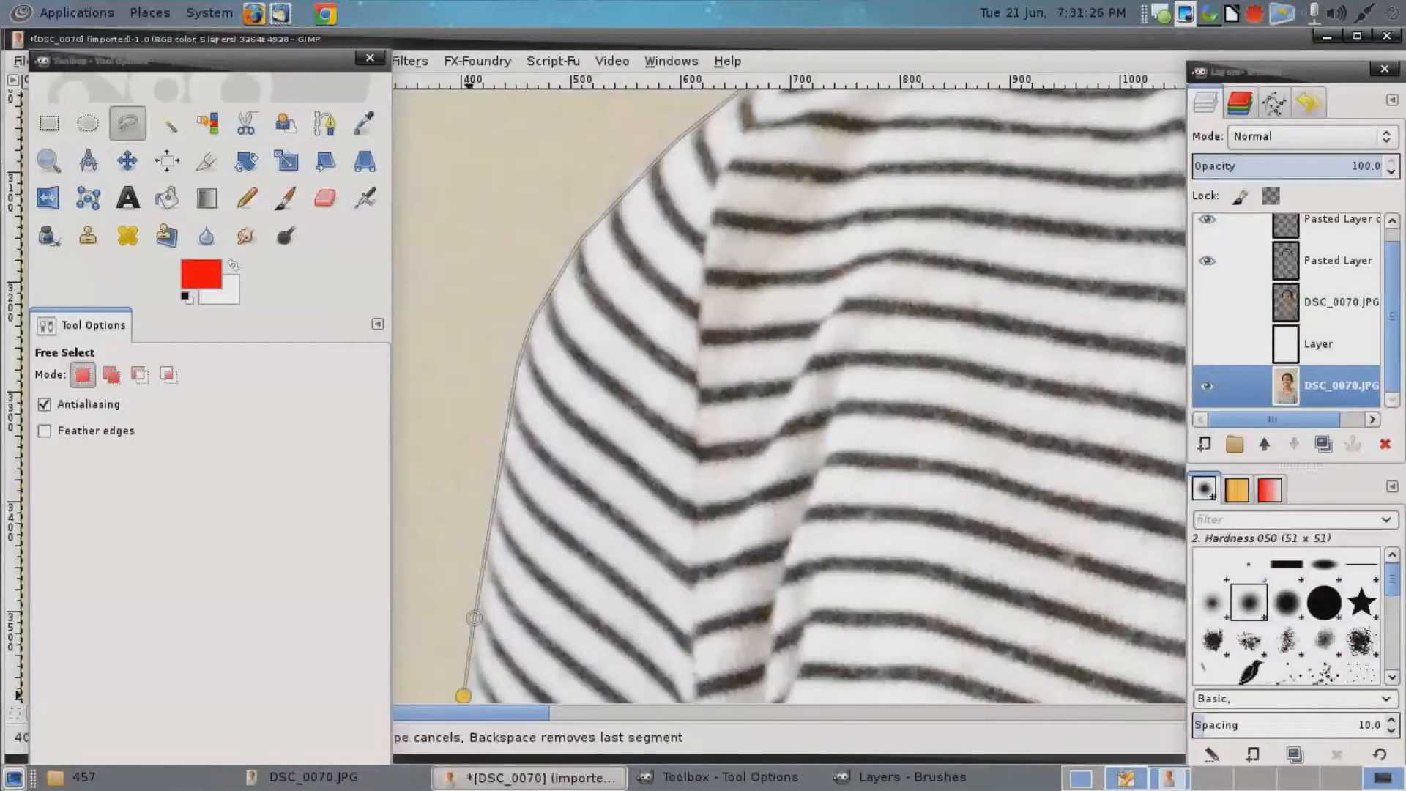
{"action": "scroll", "coordinate": [463, 696], "scroll_direction": "down", "scroll_amount": 7}
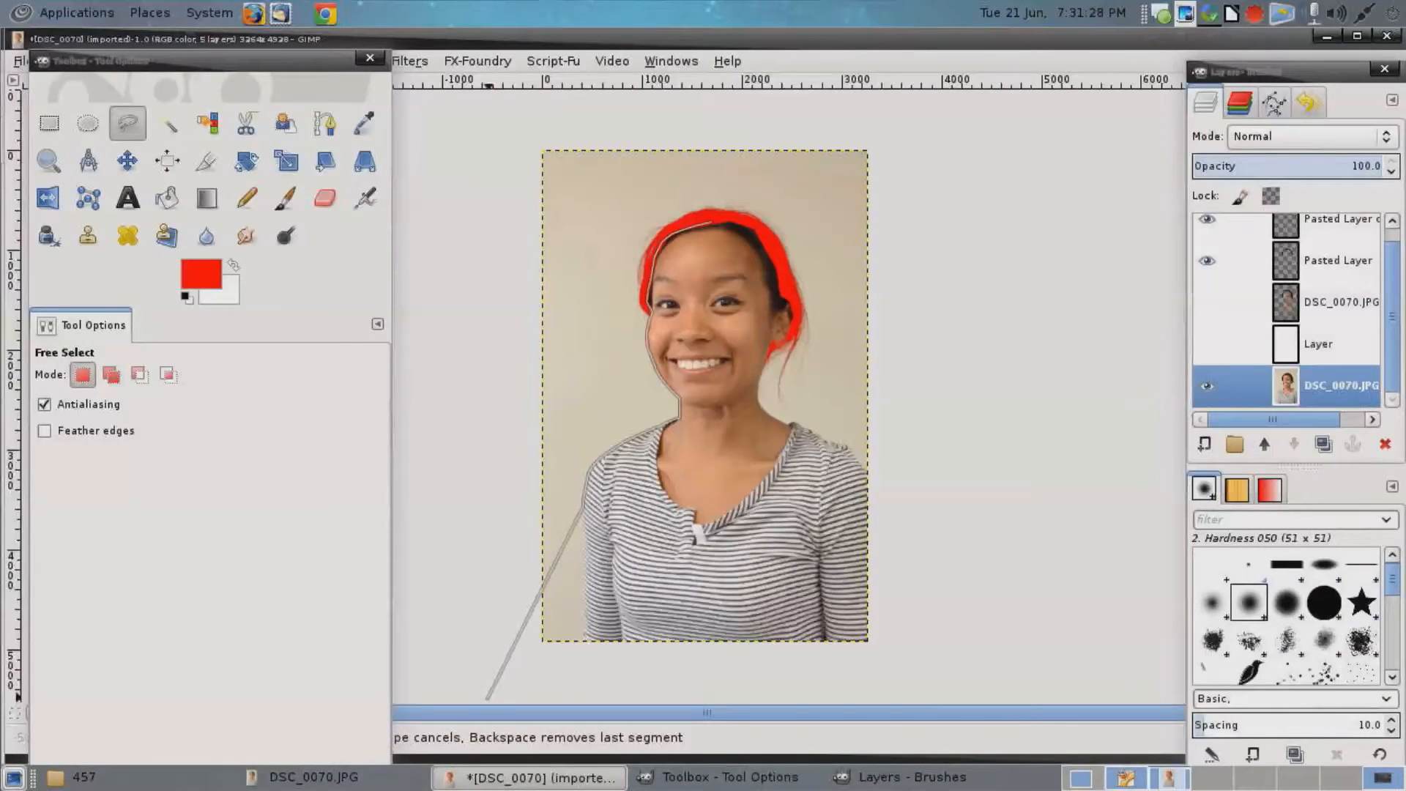
{"action": "left_click", "coordinate": [584, 659]}
{"action": "left_click", "coordinate": [929, 676]}
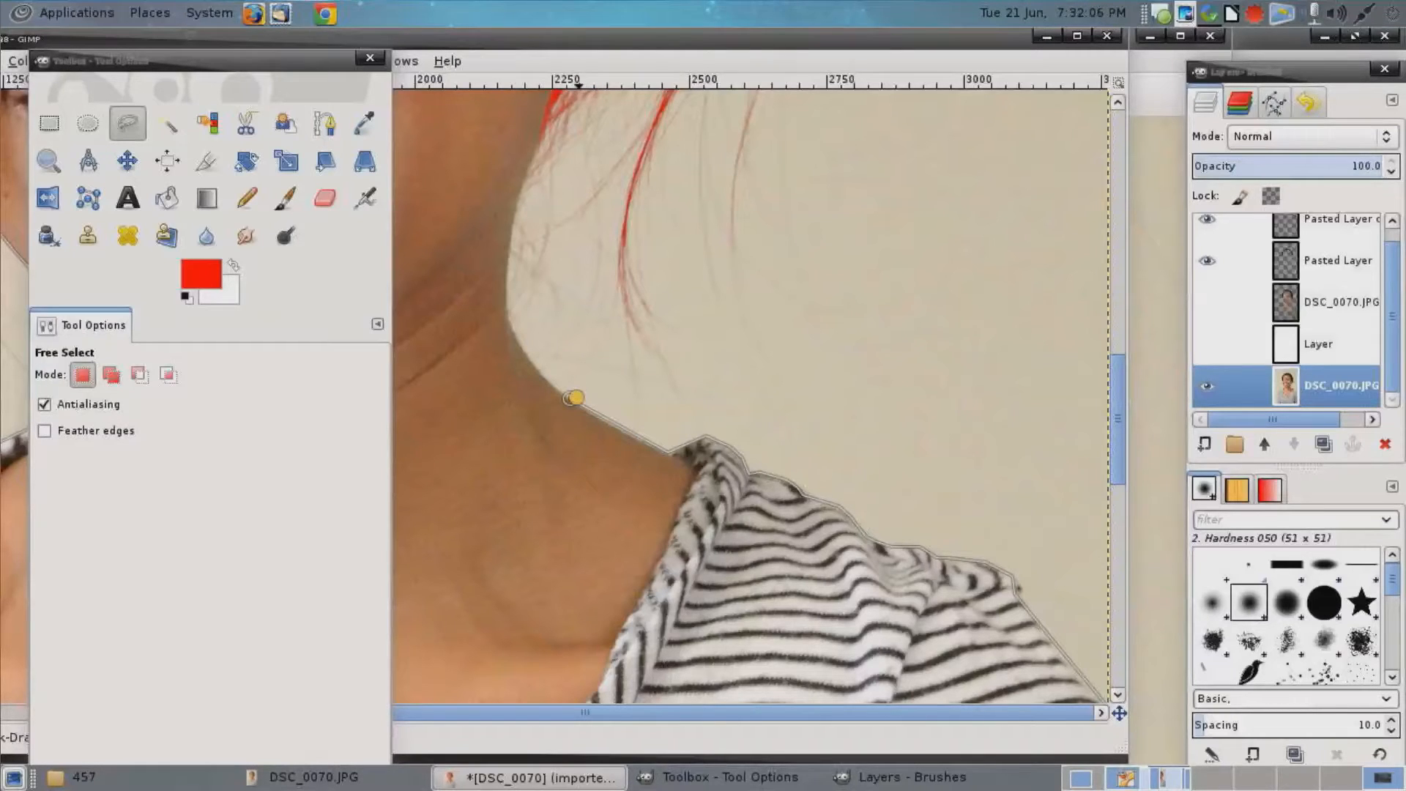
Trace the opposite side of the neck above the collar, repositioning the outline's vertices onto the skin edge.
{"action": "left_click", "coordinate": [597, 299]}
{"action": "left_click_drag", "start_coordinate": [571, 398], "coordinate": [620, 427]}
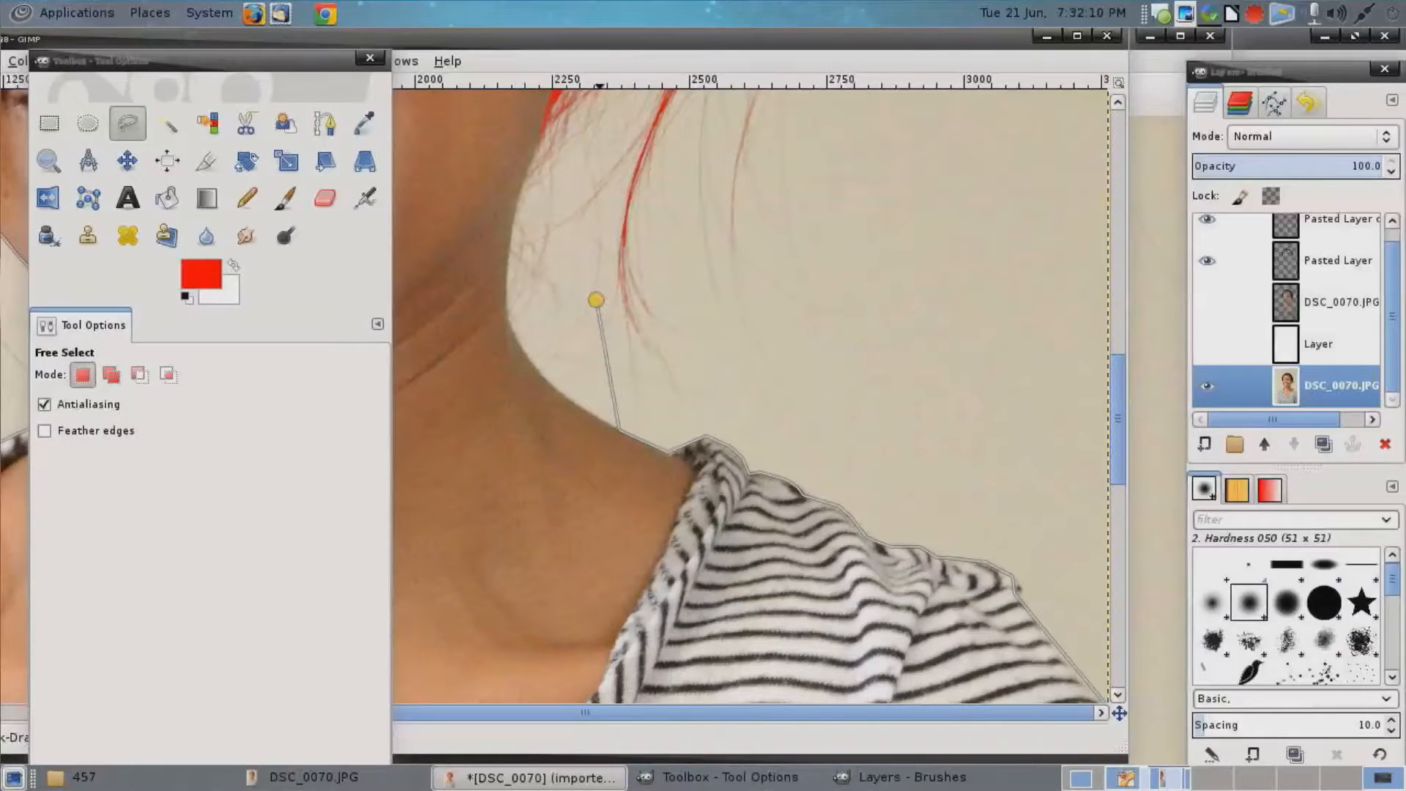
{"action": "left_click_drag", "start_coordinate": [597, 299], "coordinate": [569, 368]}
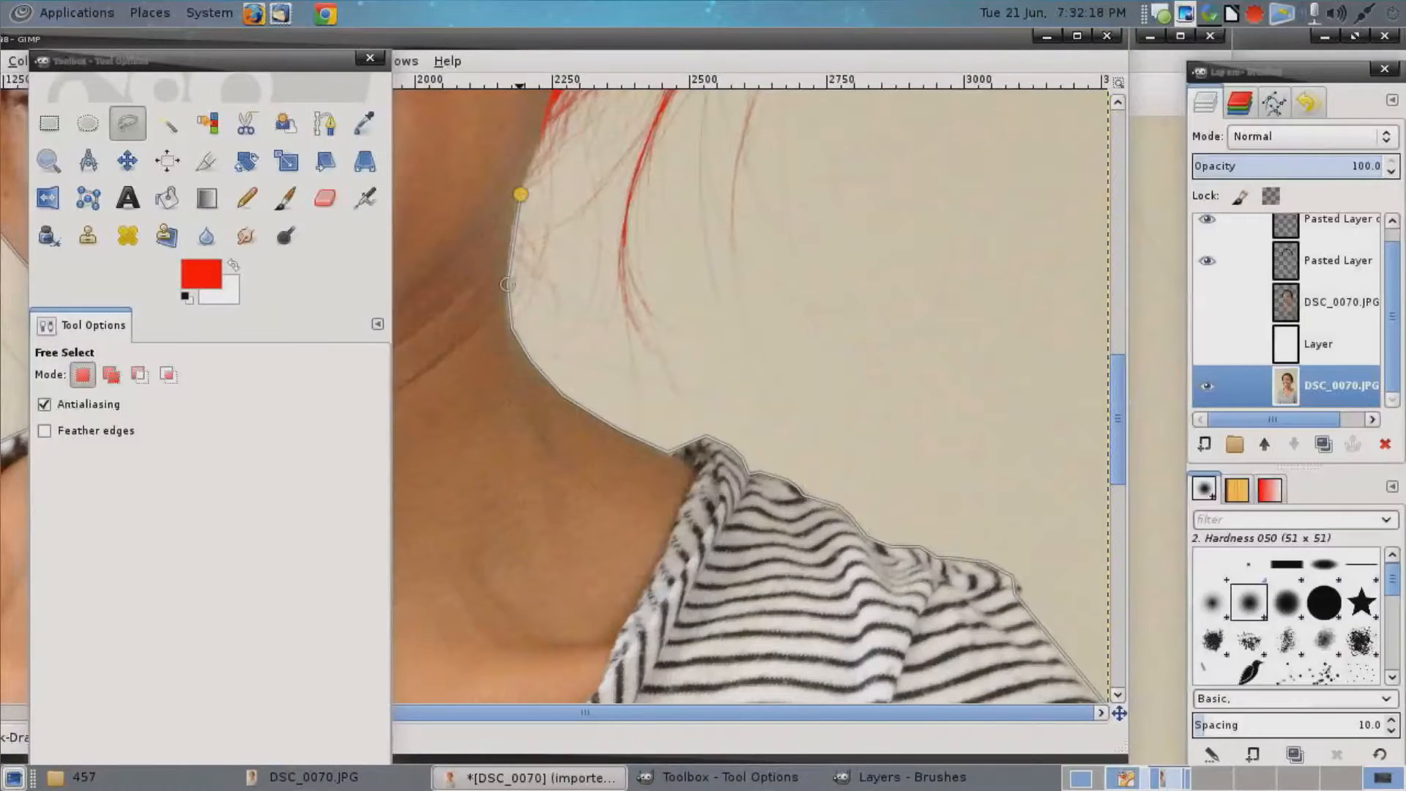
Run the outline from below the ear up through the red hair band over the head and close it at its starting point.
{"action": "scroll", "coordinate": [527, 366], "scroll_direction": "up", "scroll_amount": 5}
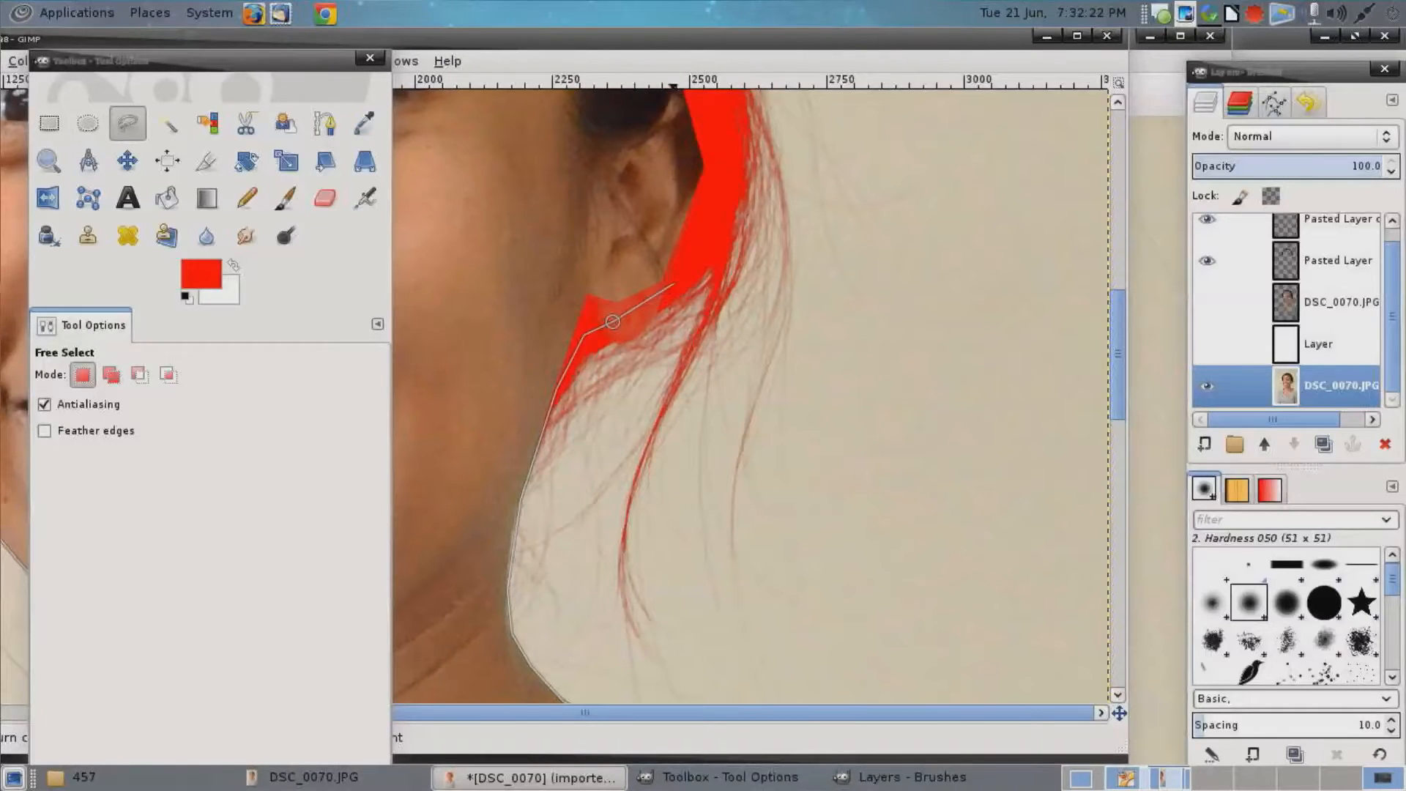
{"action": "left_click", "coordinate": [709, 209]}
{"action": "scroll", "coordinate": [709, 209], "scroll_direction": "up", "scroll_amount": 5}
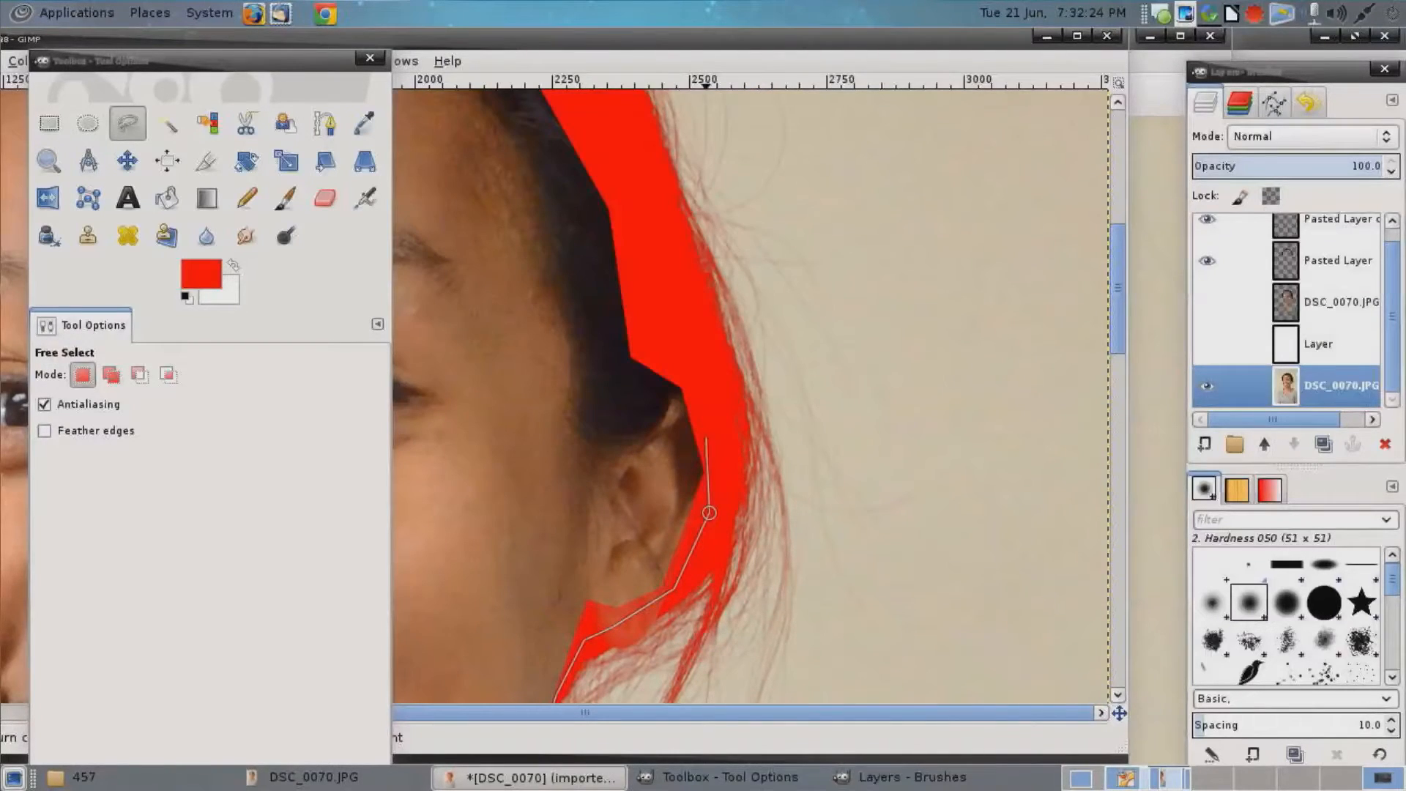
{"action": "left_click", "coordinate": [695, 370]}
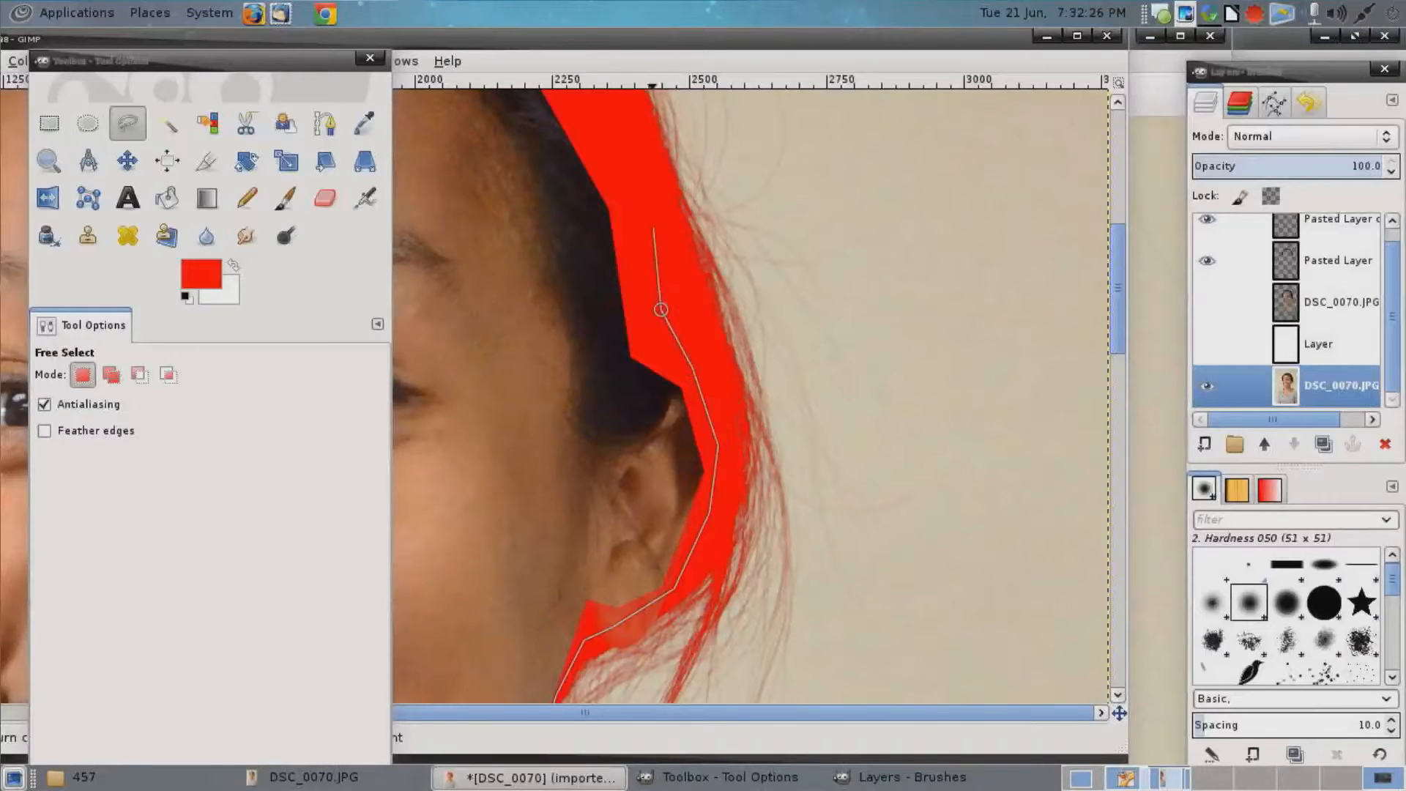
{"action": "scroll", "coordinate": [637, 205], "scroll_direction": "up", "scroll_amount": 5}
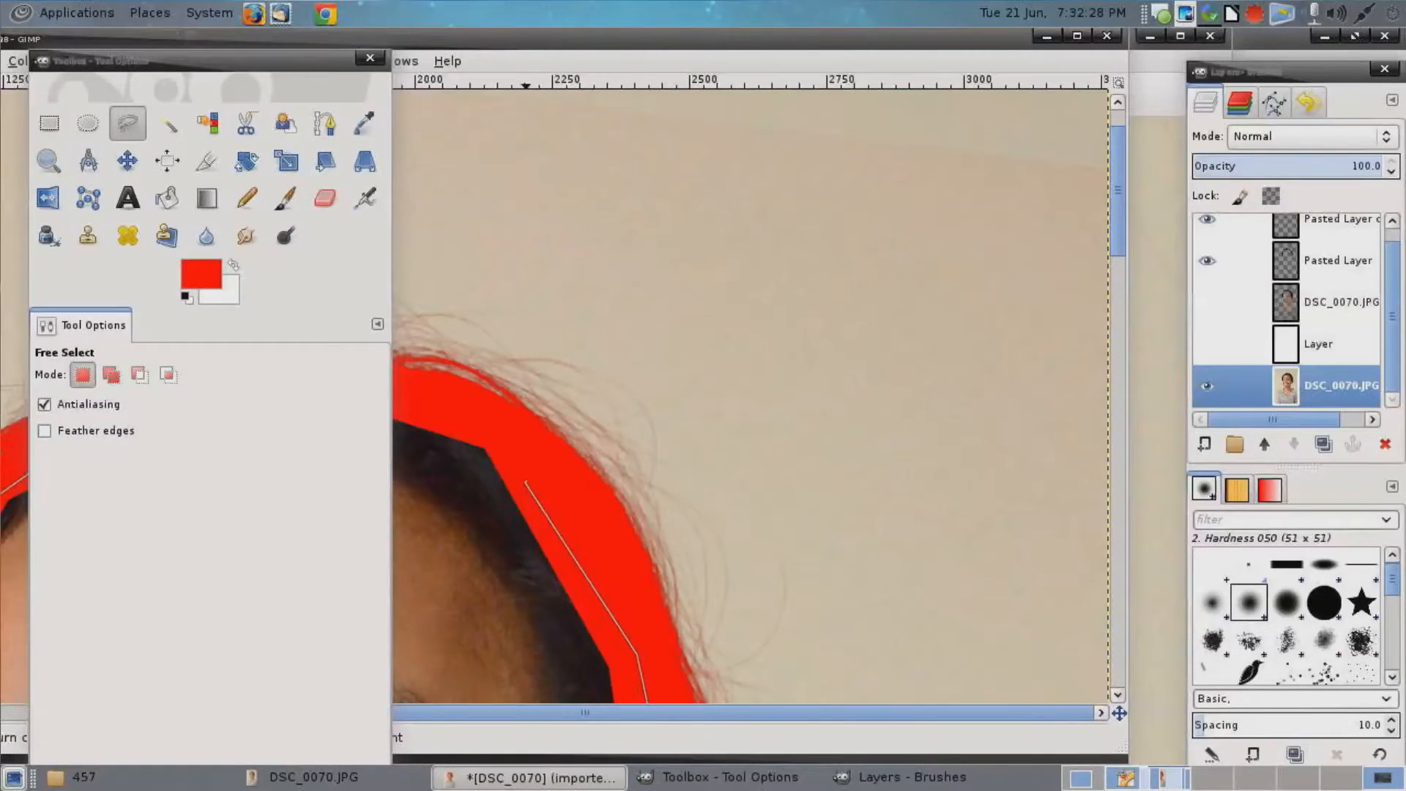
{"action": "scroll", "coordinate": [527, 482], "scroll_direction": "left", "scroll_amount": 6}
{"action": "left_click", "coordinate": [768, 381]}
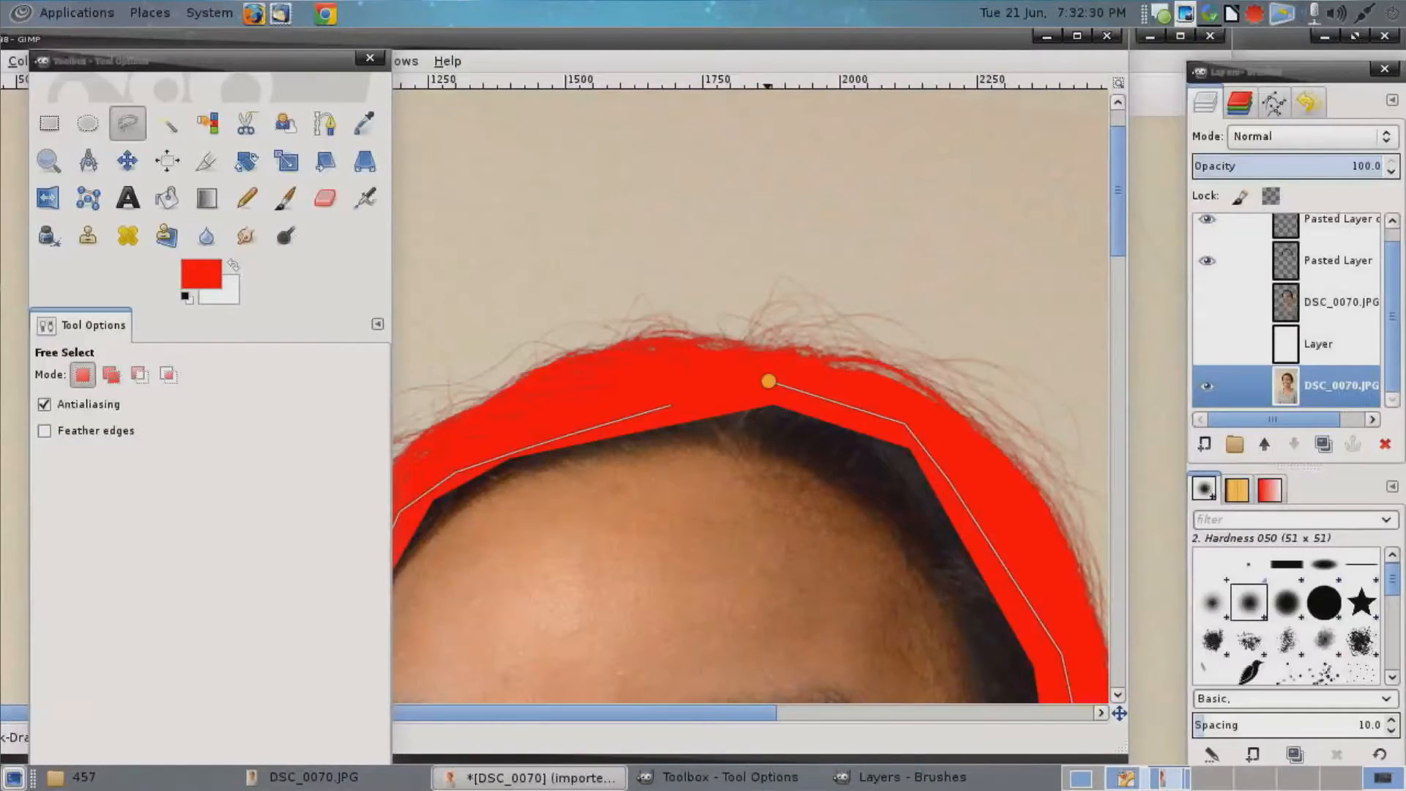
{"action": "left_click", "coordinate": [671, 405]}
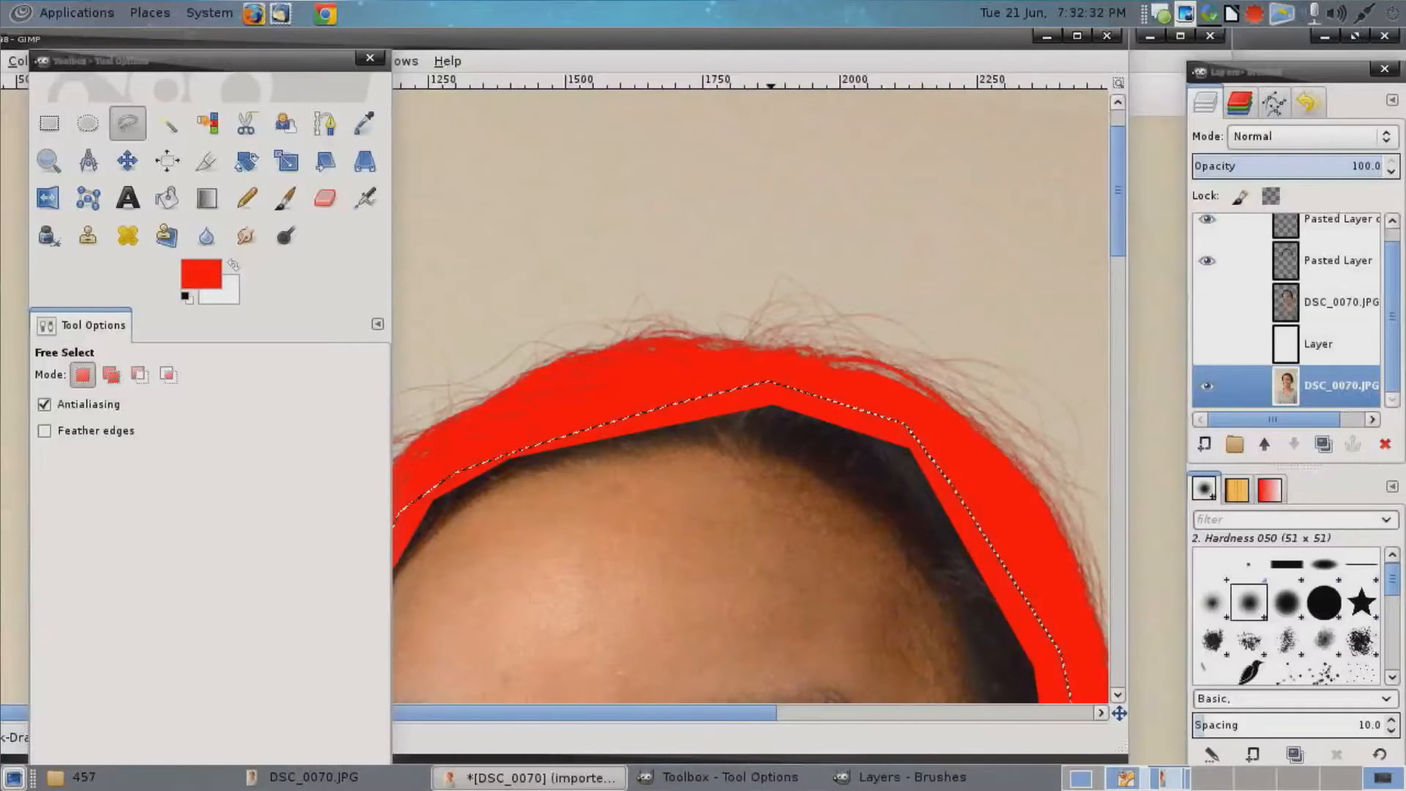
Bring the whole portrait into view and hide the red duplicate hair layer.
{"action": "scroll", "coordinate": [671, 405], "scroll_direction": "down", "scroll_amount": 7}
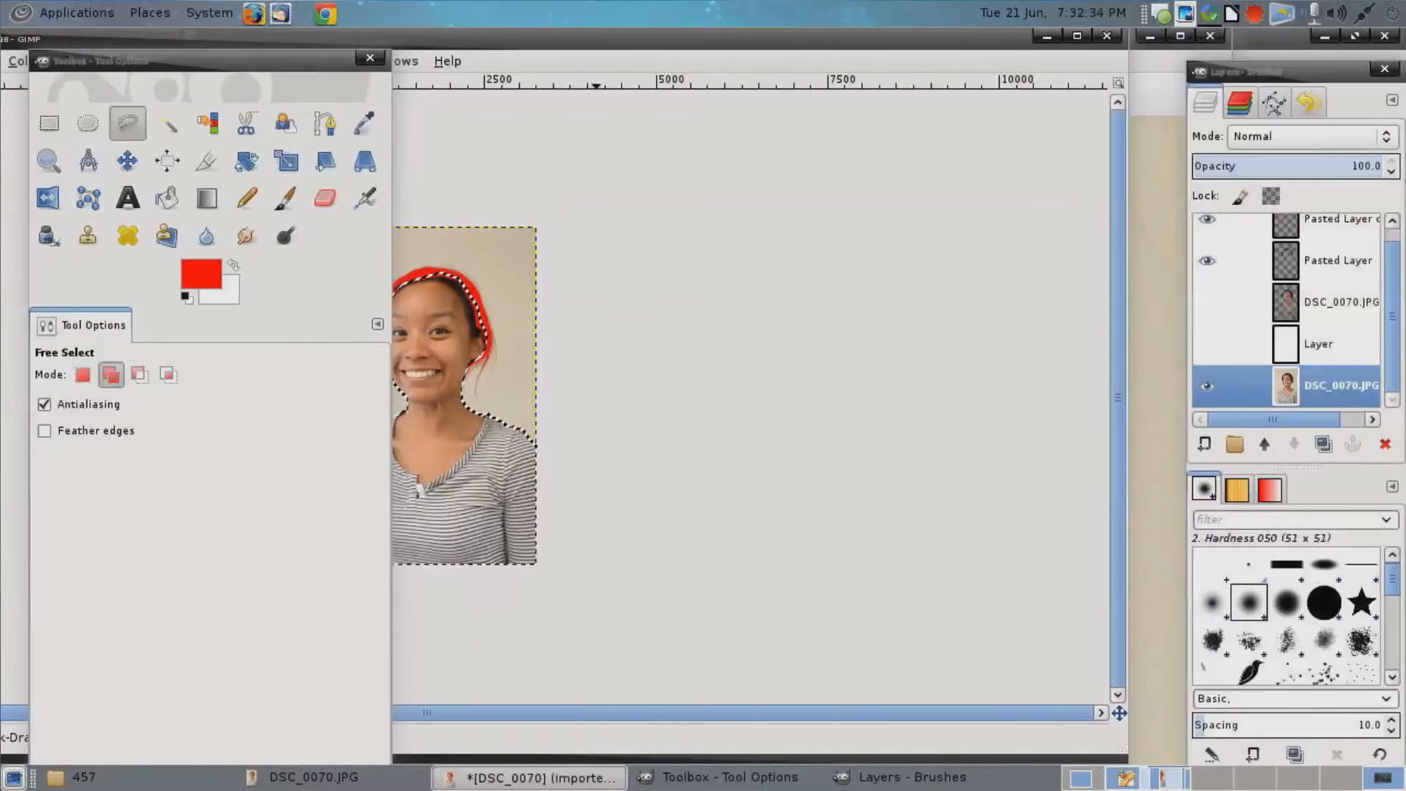
{"action": "left_click_drag", "start_coordinate": [977, 74], "coordinate": [961, 71]}
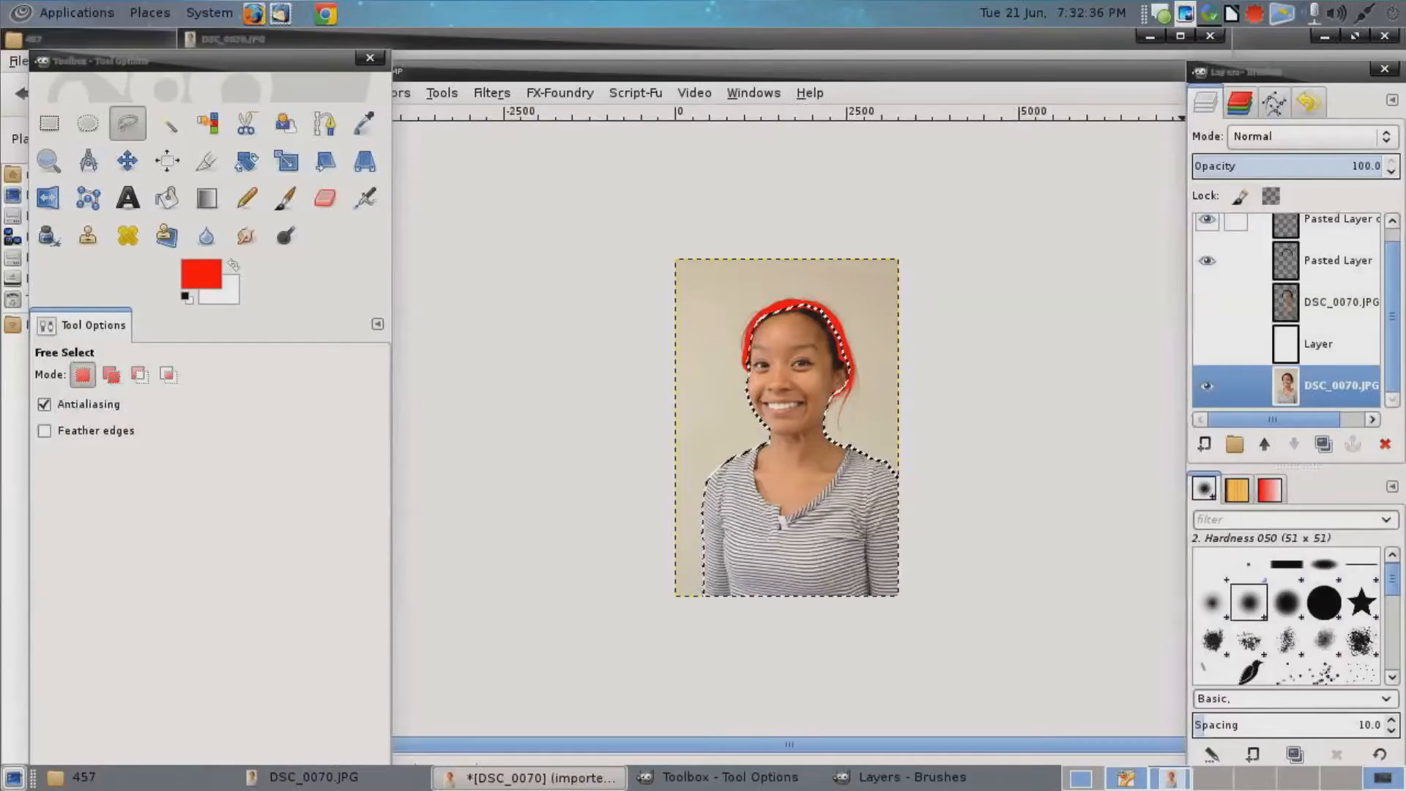
{"action": "scroll", "coordinate": [1208, 226], "scroll_direction": "up", "scroll_amount": 1}
{"action": "left_click", "coordinate": [1207, 234]}
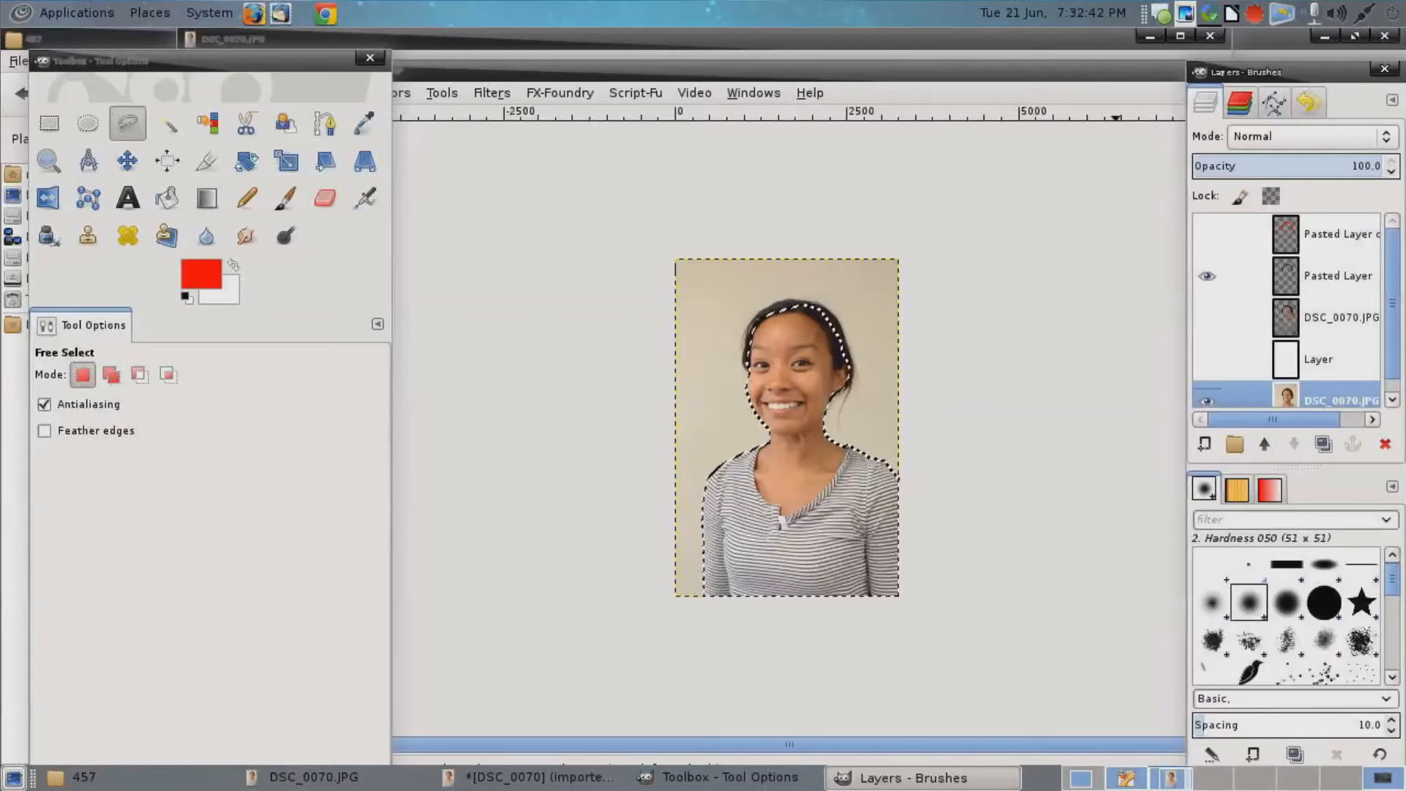
Add a layer mask to the original DSC_0070.JPG photo layer, initialized from the current body selection.
{"action": "scroll", "coordinate": [1209, 359], "scroll_direction": "down", "scroll_amount": 1}
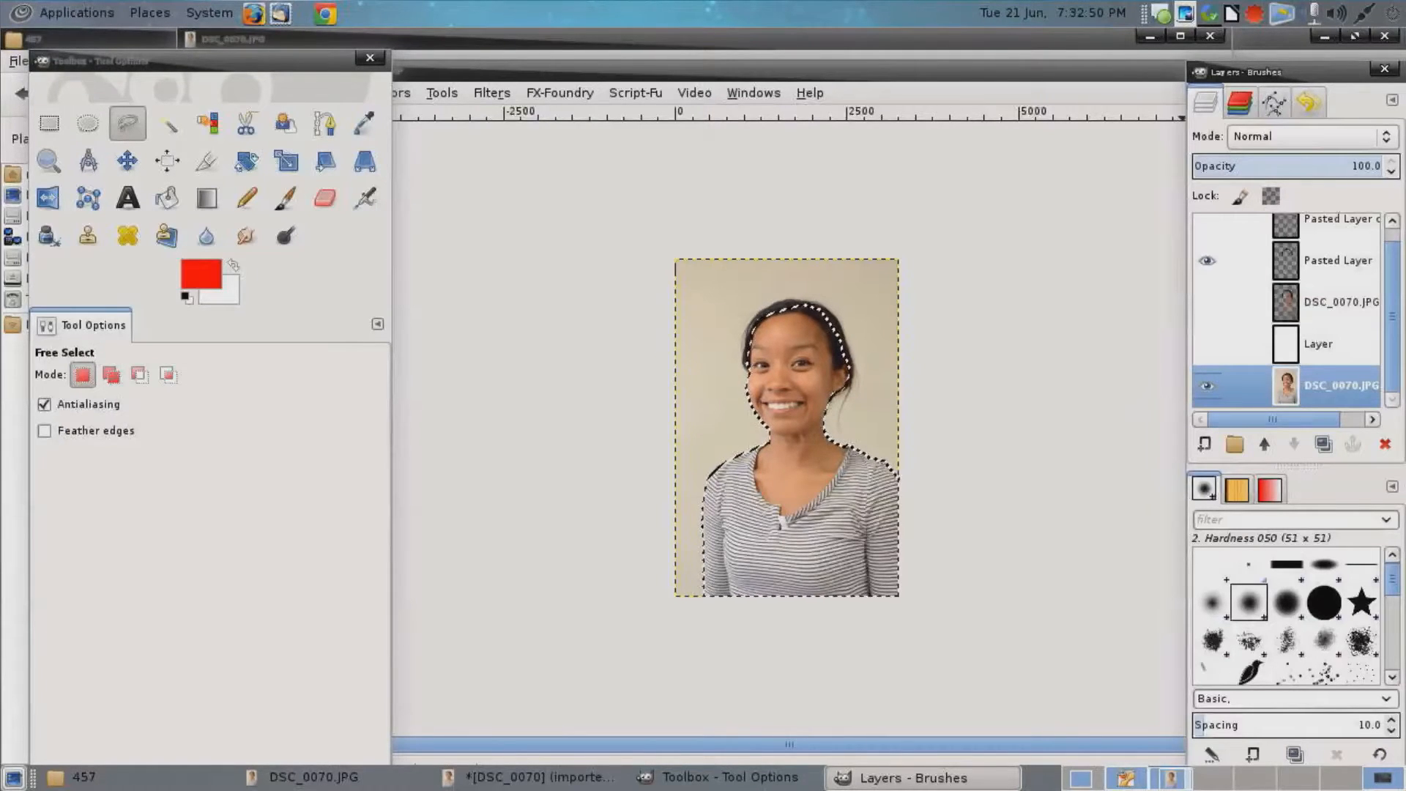
{"action": "right_click", "coordinate": [1316, 396]}
{"action": "key", "text": "Escape"}
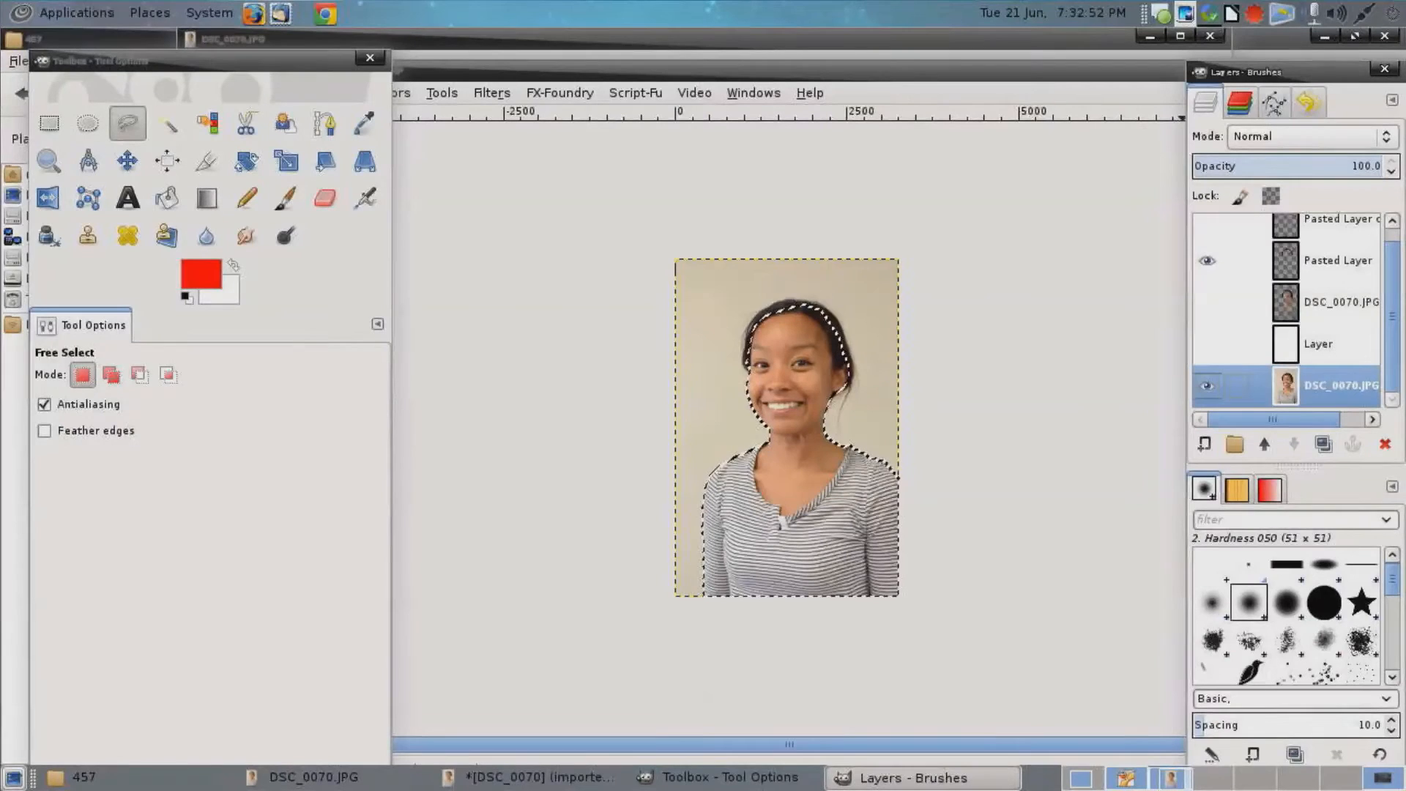
{"action": "right_click", "coordinate": [1311, 387]}
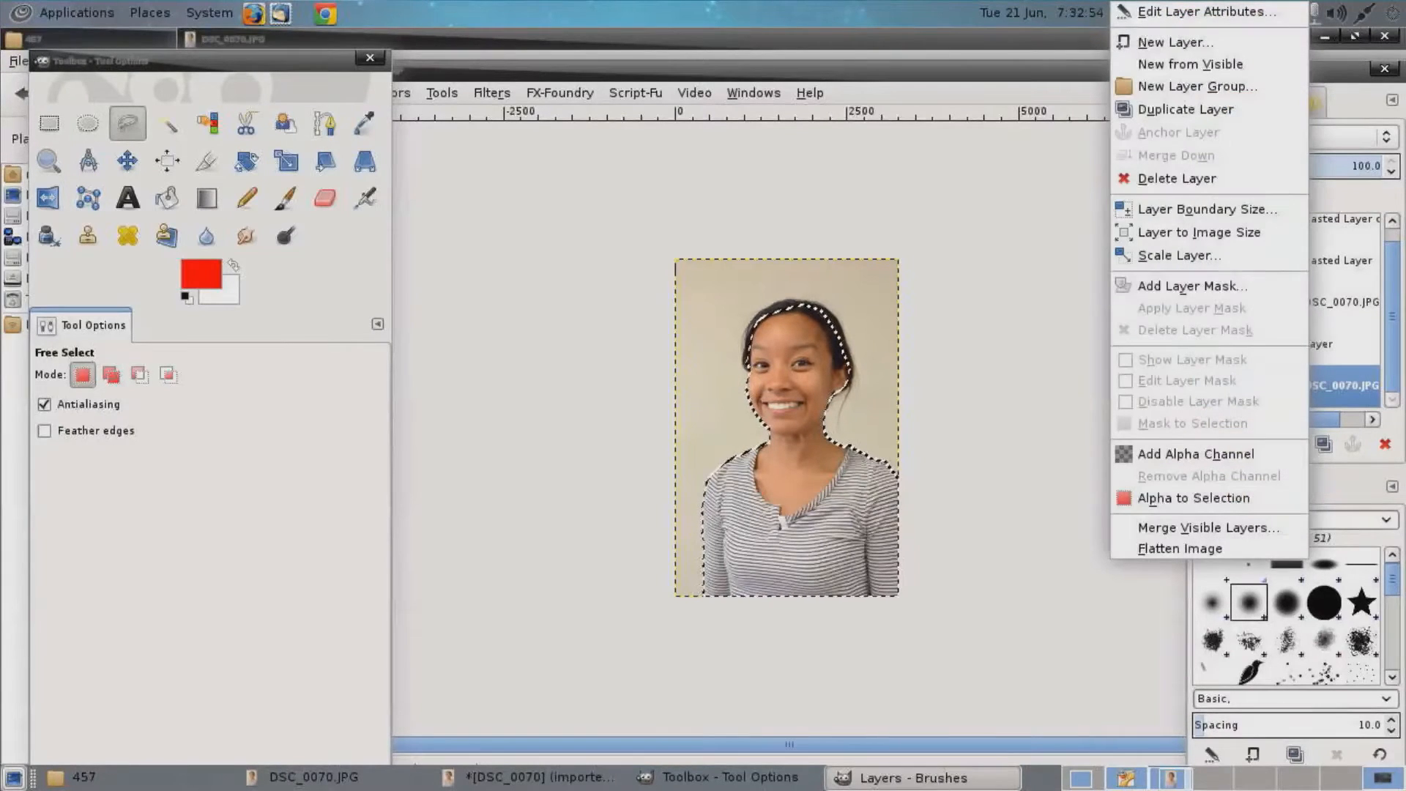
{"action": "left_click", "coordinate": [1186, 286]}
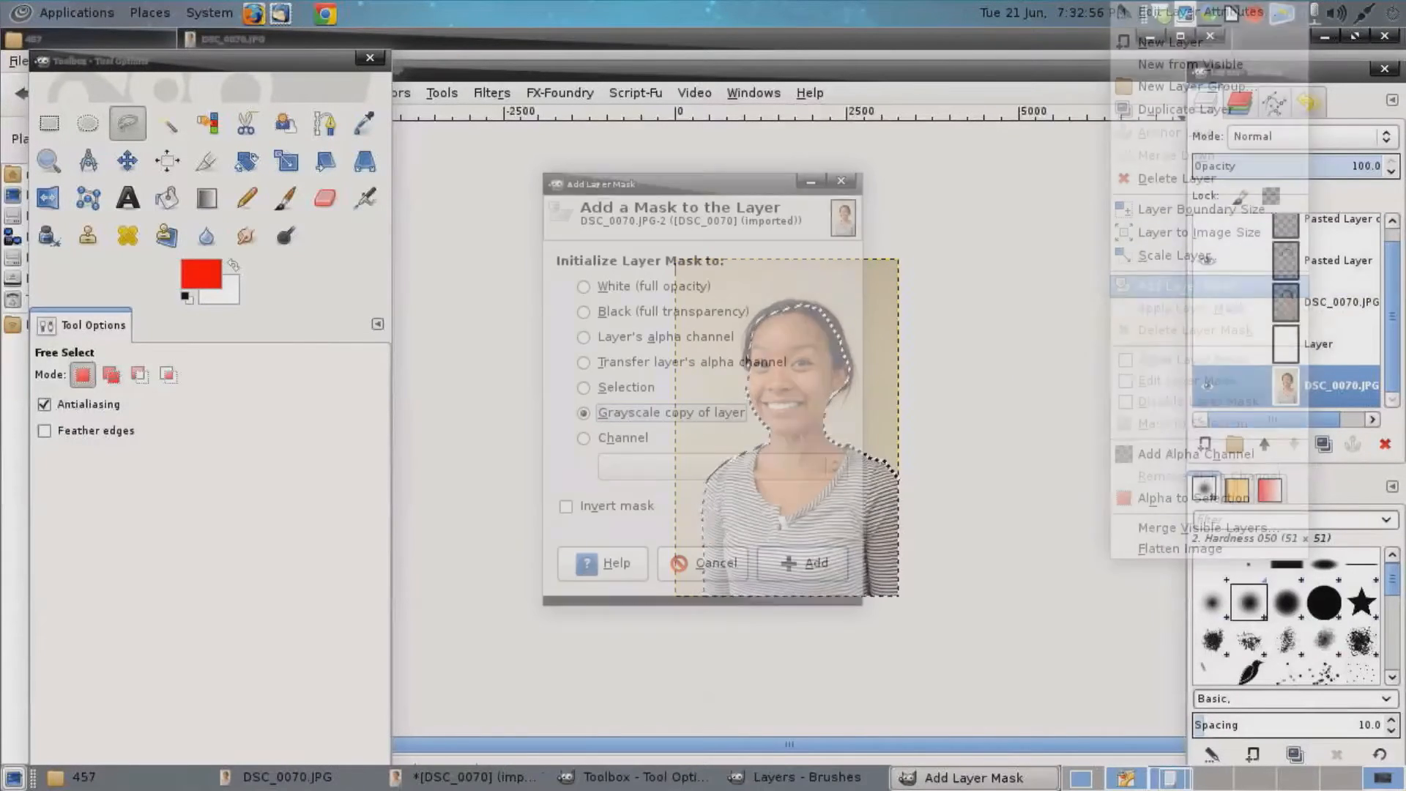
{"action": "left_click", "coordinate": [583, 388]}
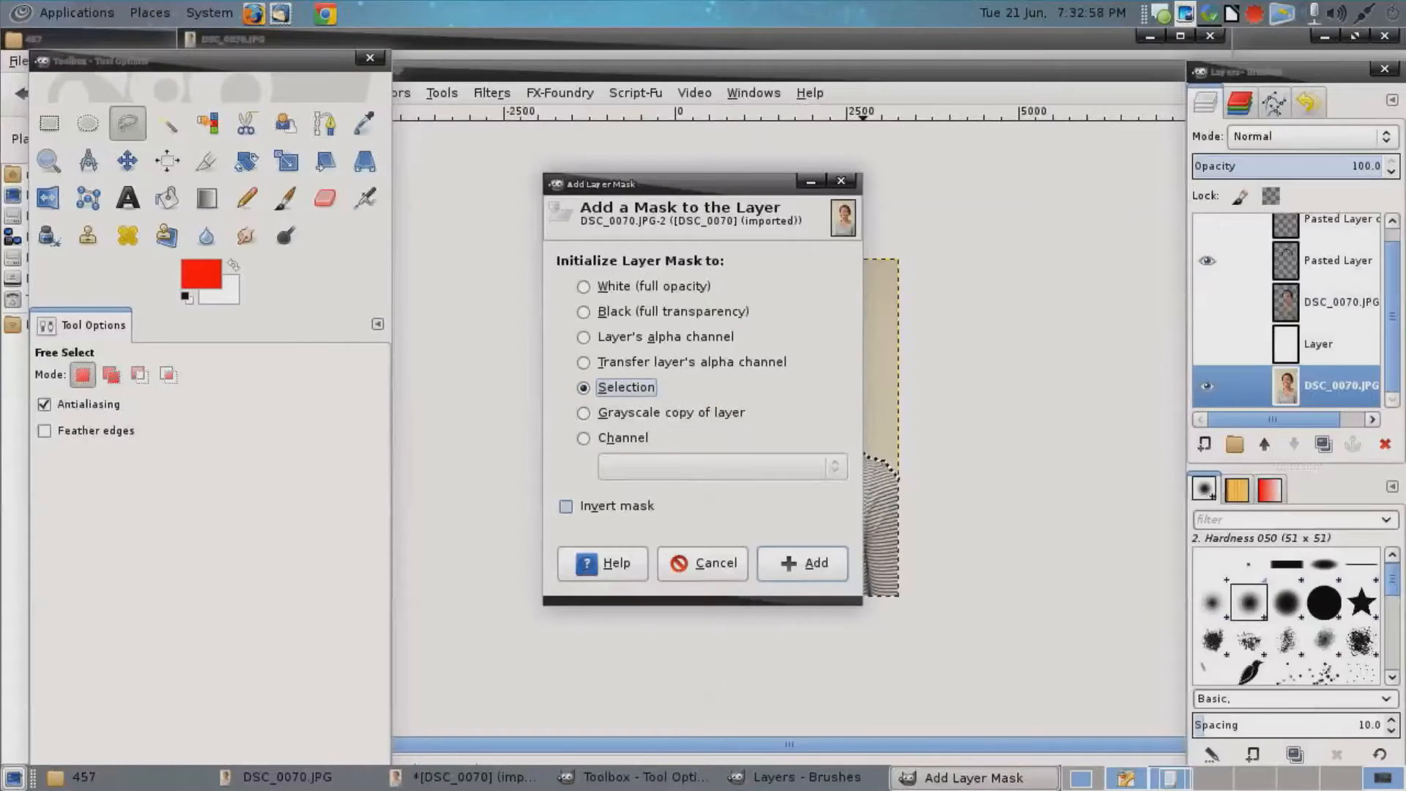
{"action": "key", "text": "Return"}
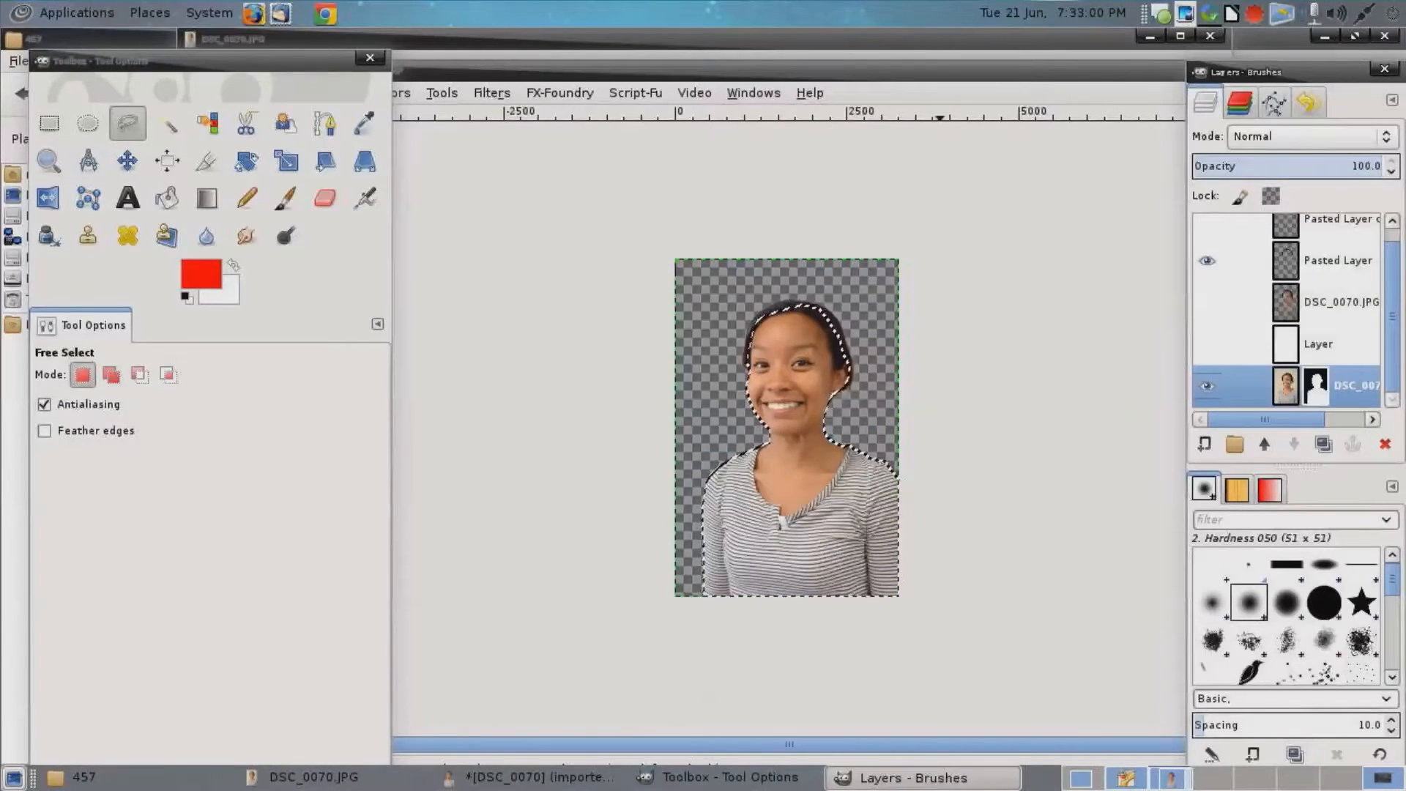
Clear the selection and inspect the masked portrait's head and shoulders up close.
{"action": "left_click", "coordinate": [1245, 344]}
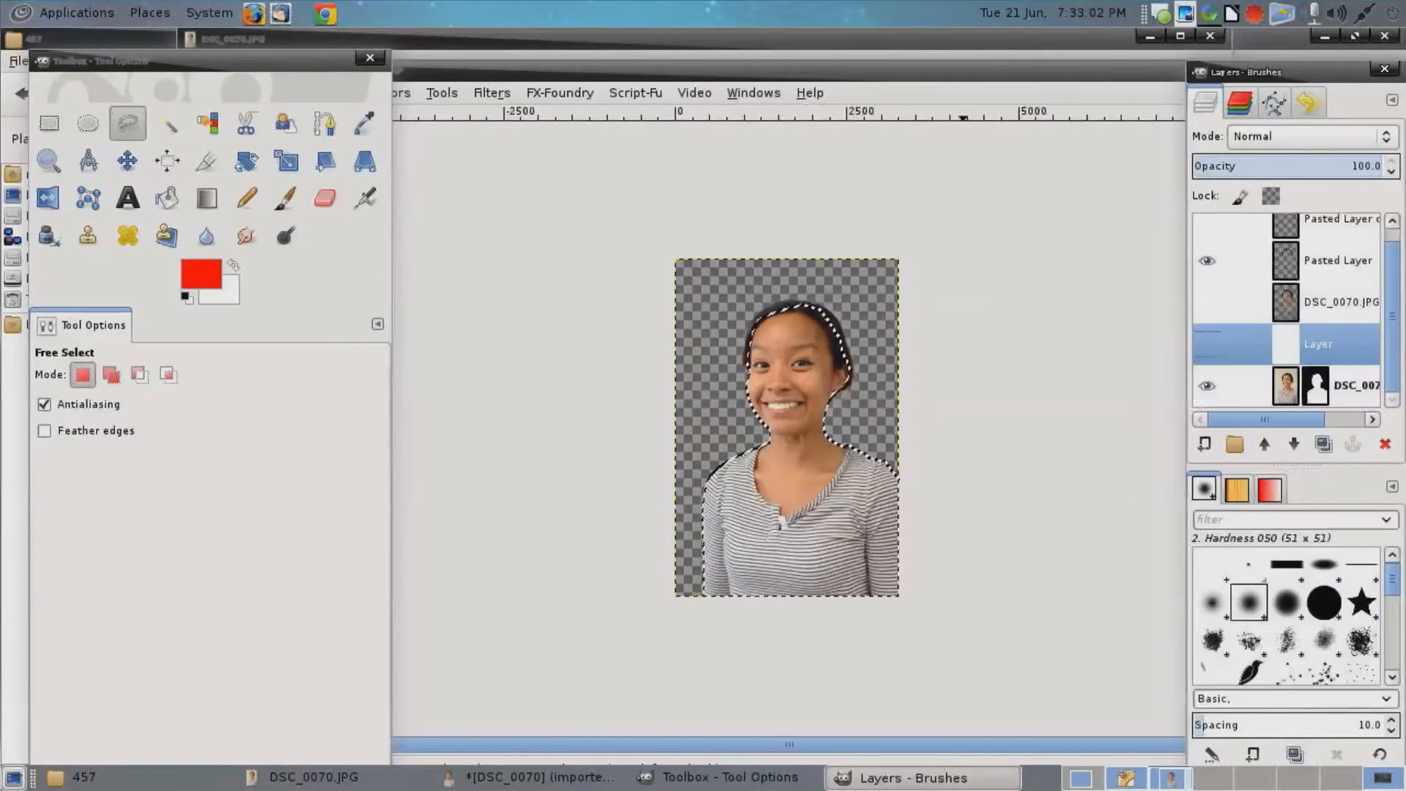
{"action": "left_click", "coordinate": [87, 123]}
{"action": "left_click", "coordinate": [585, 247]}
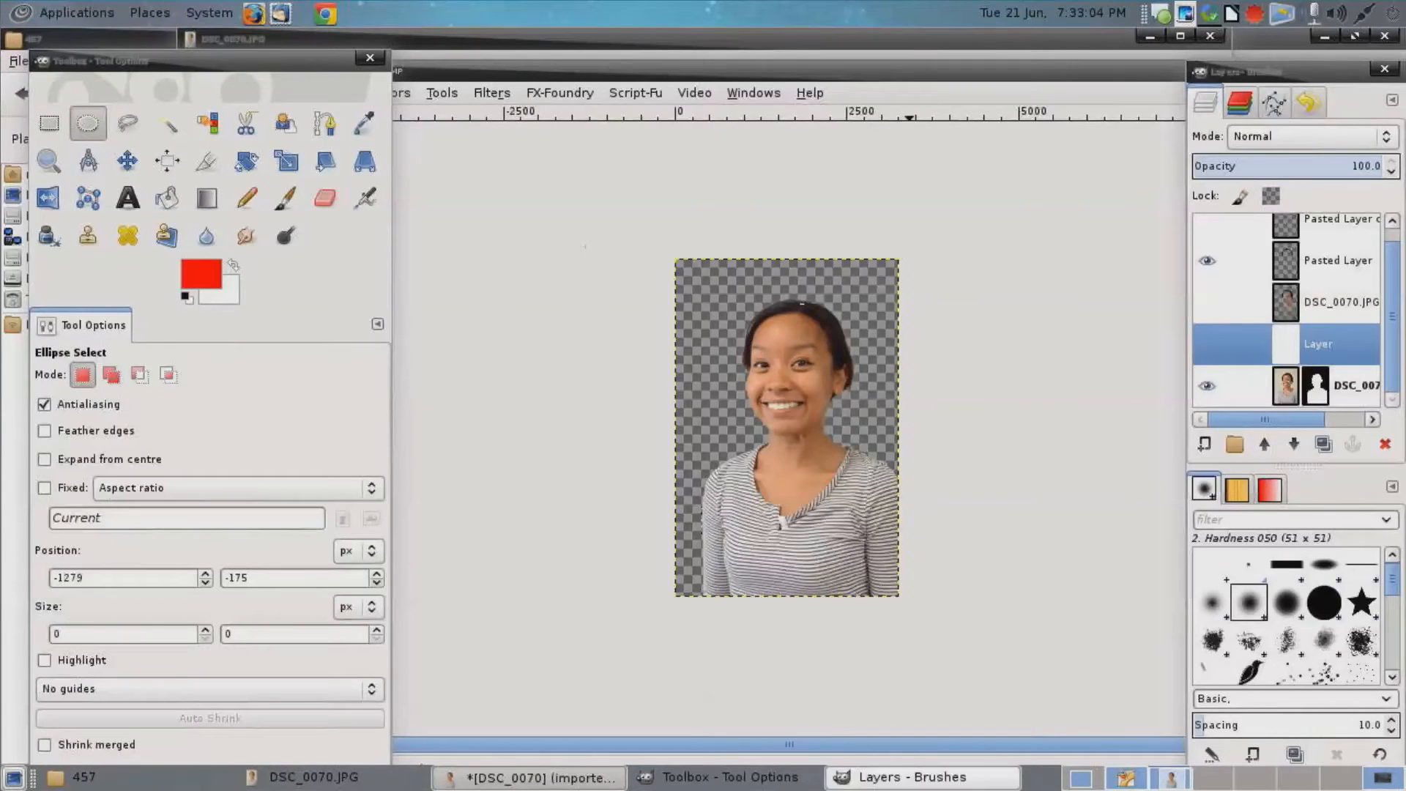
{"action": "key", "text": "plus"}
{"action": "key", "text": "plus"}
{"action": "key", "text": "plus"}
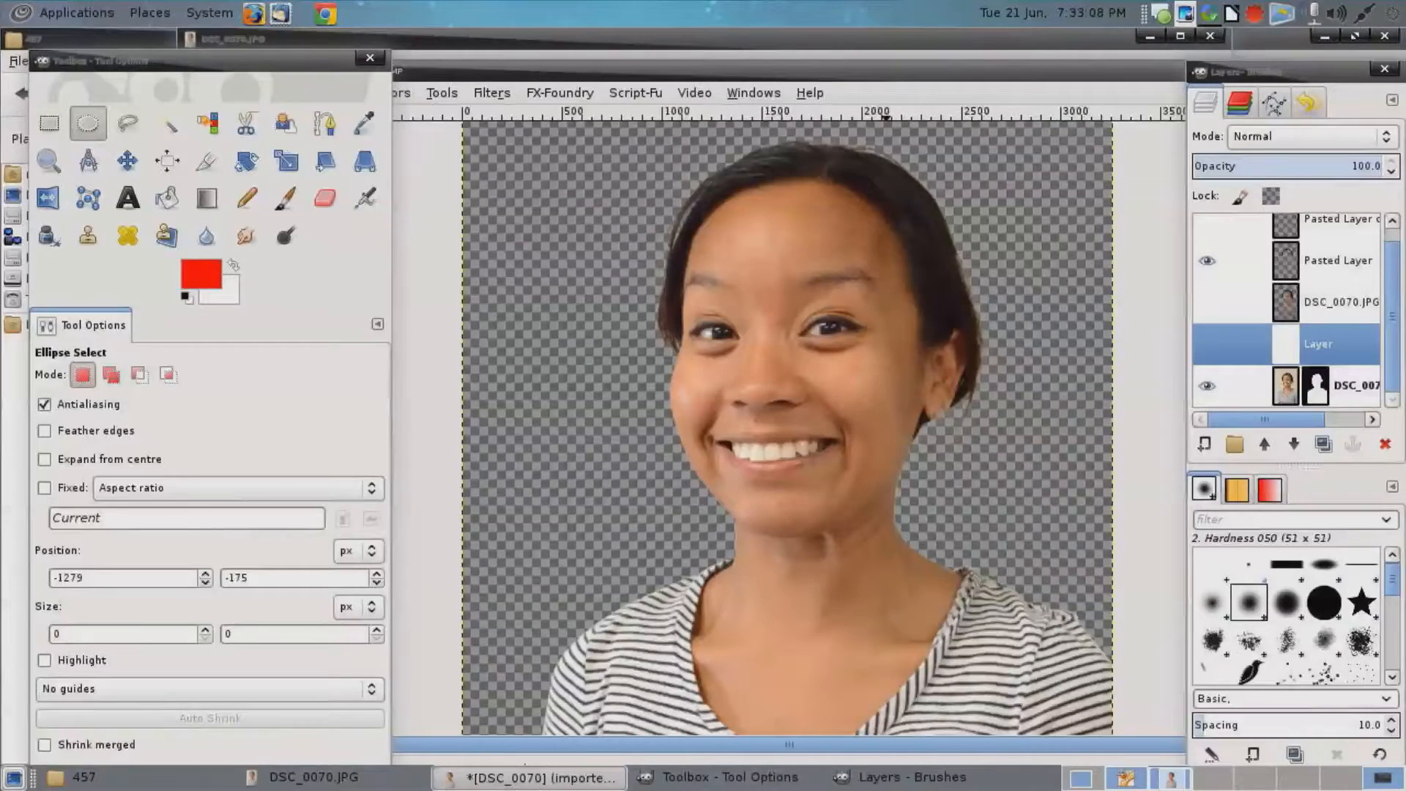
{"action": "scroll", "coordinate": [787, 425], "scroll_direction": "down", "scroll_amount": 5}
{"action": "scroll", "coordinate": [788, 425], "scroll_direction": "up", "scroll_amount": 6}
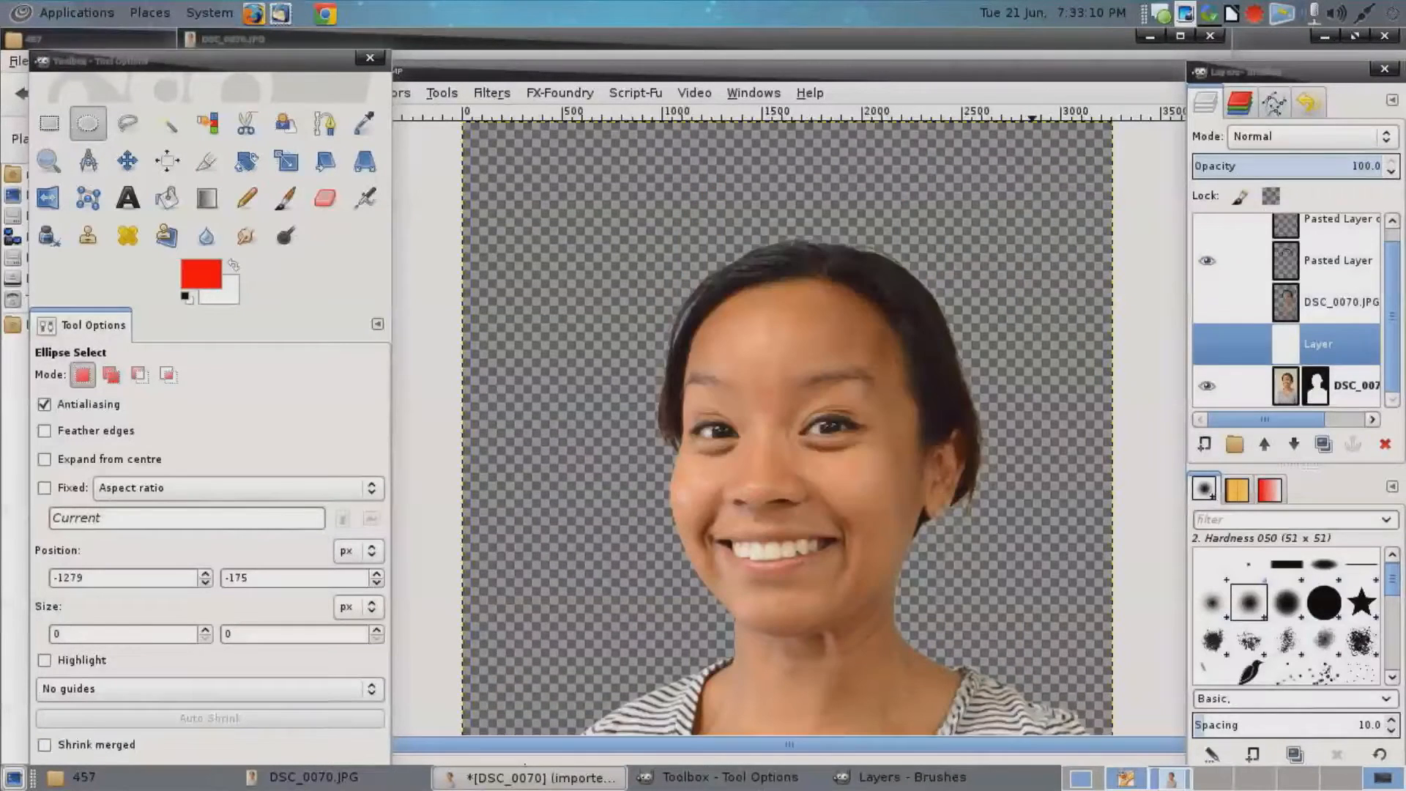
Show the white layer, move it beneath the masked photo layer, and check the cutout against it.
{"action": "left_click", "coordinate": [1319, 260]}
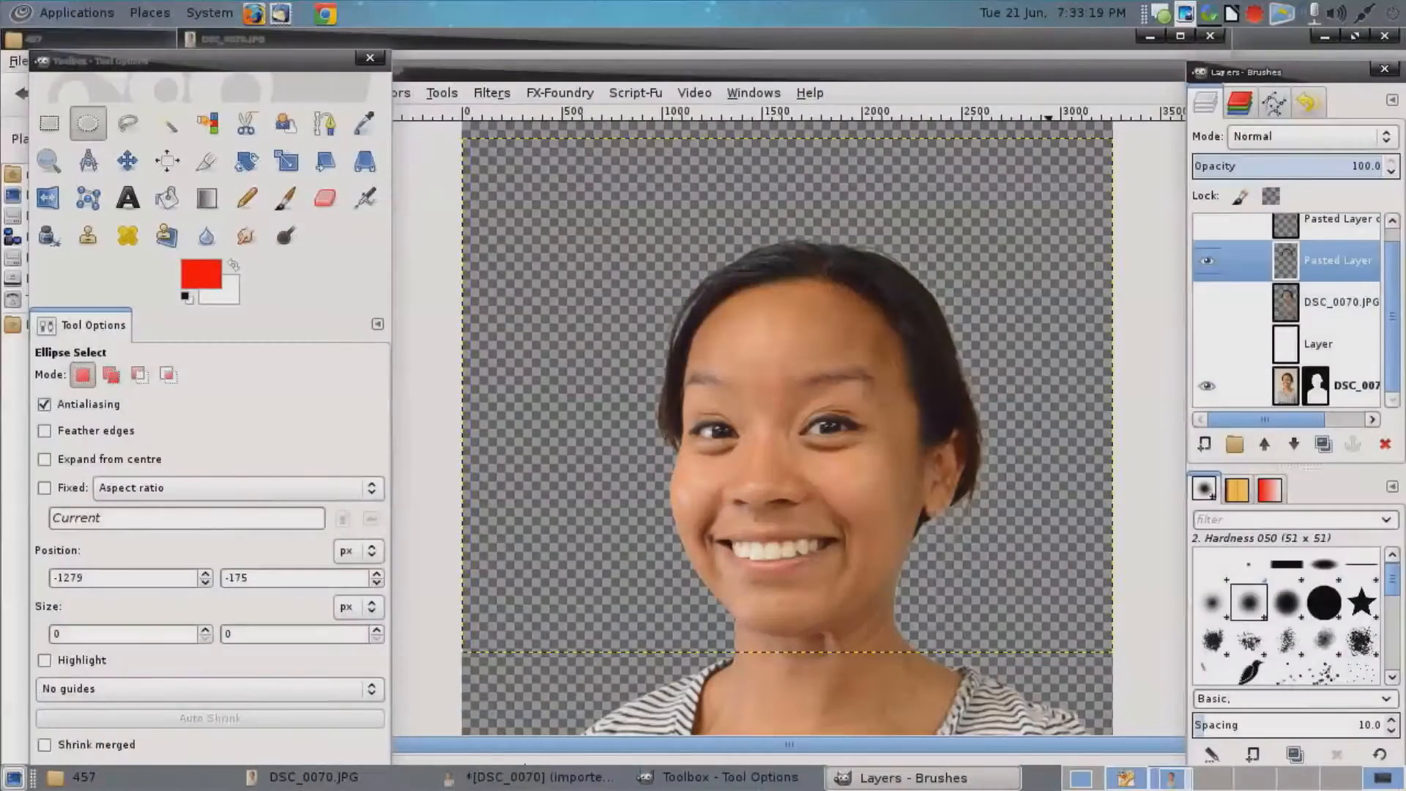
{"action": "scroll", "coordinate": [1289, 308], "scroll_direction": "up", "scroll_amount": 1}
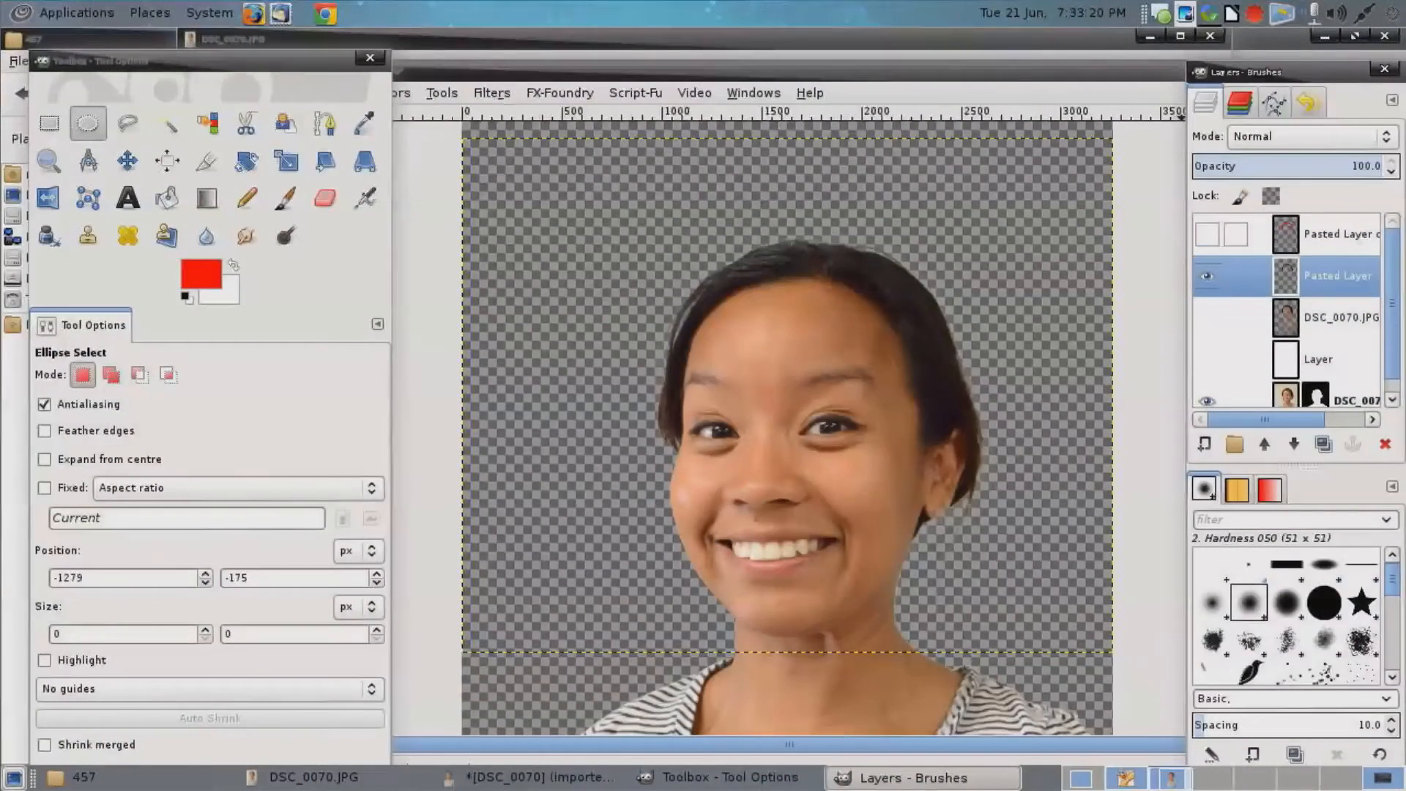
{"action": "left_click", "coordinate": [1318, 359]}
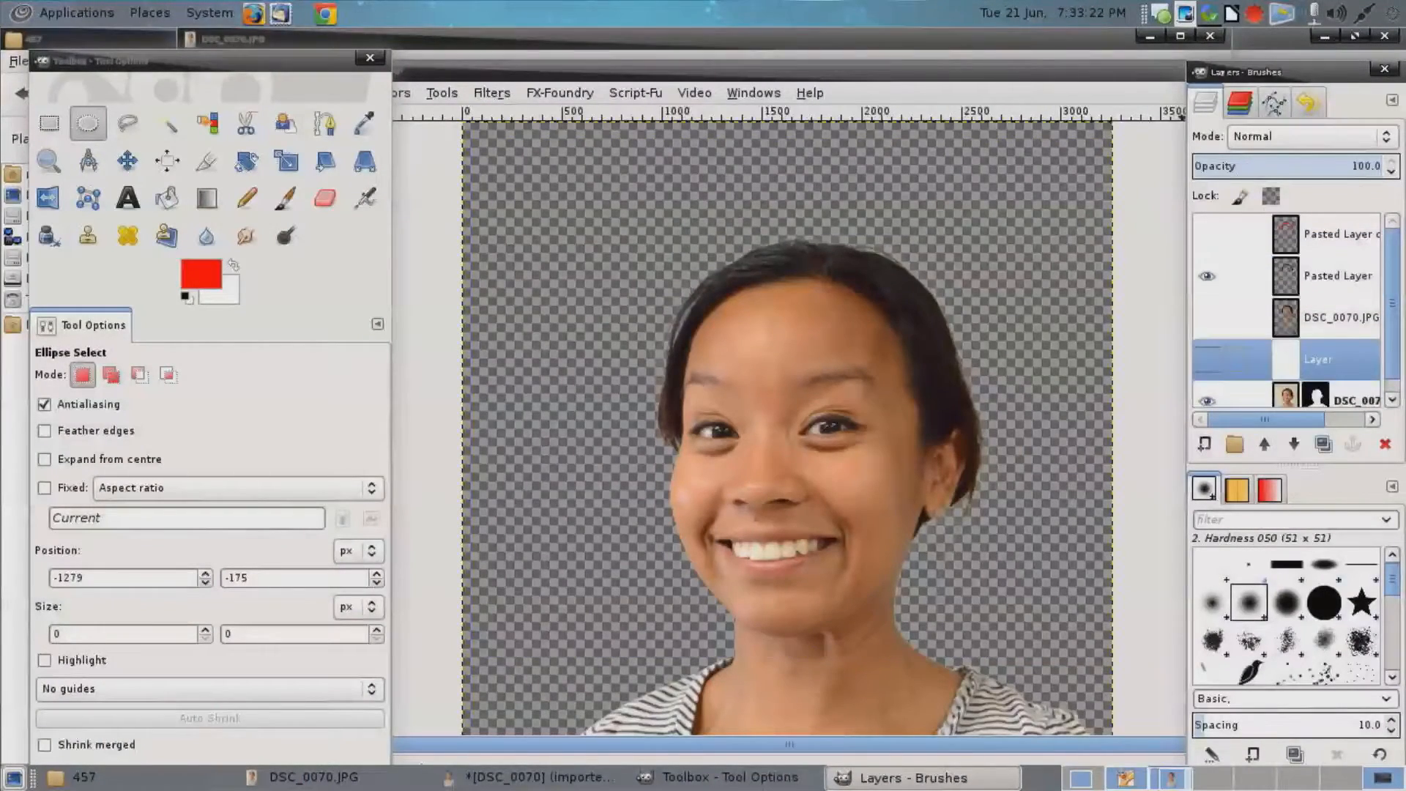
{"action": "left_click", "coordinate": [1207, 360]}
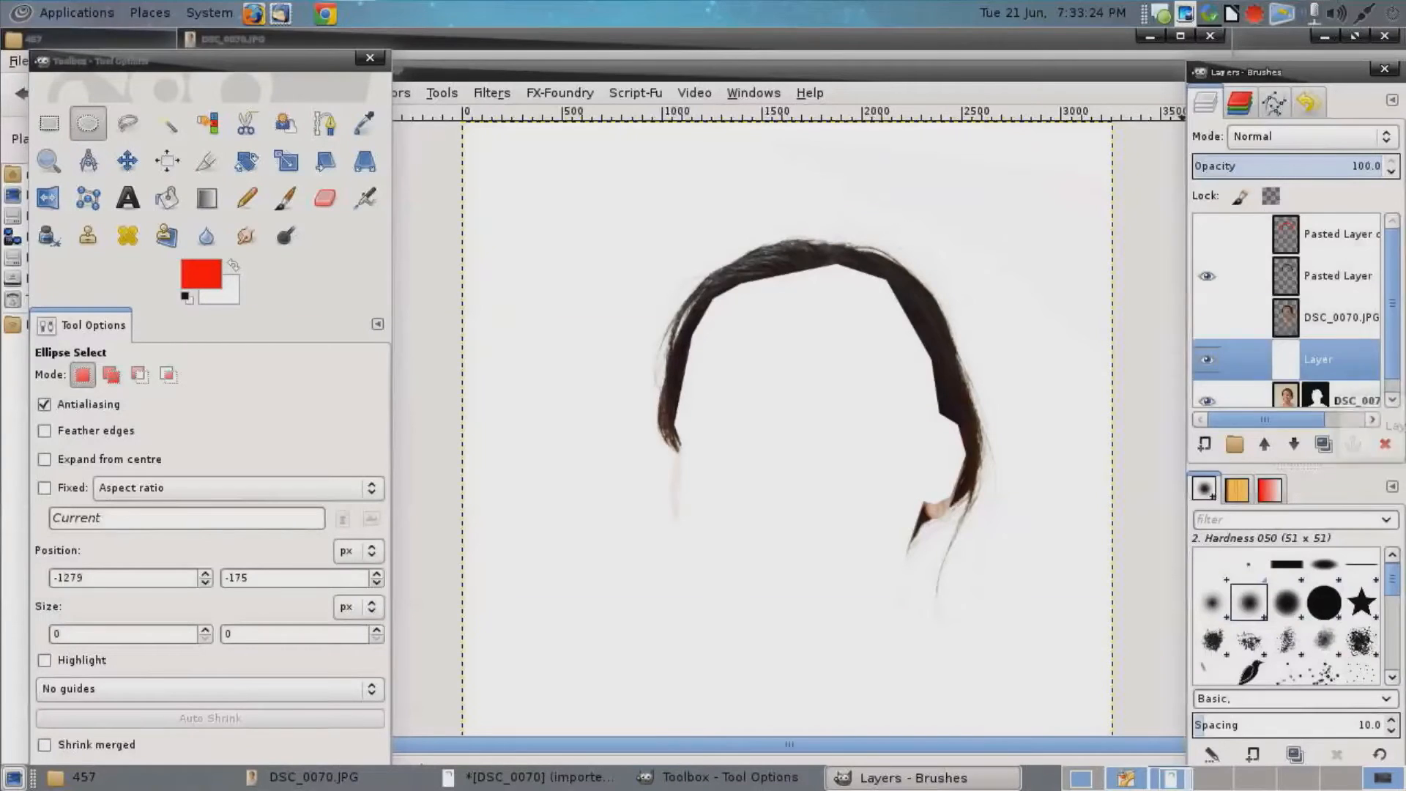
{"action": "left_click_drag", "start_coordinate": [1311, 360], "coordinate": [1315, 401]}
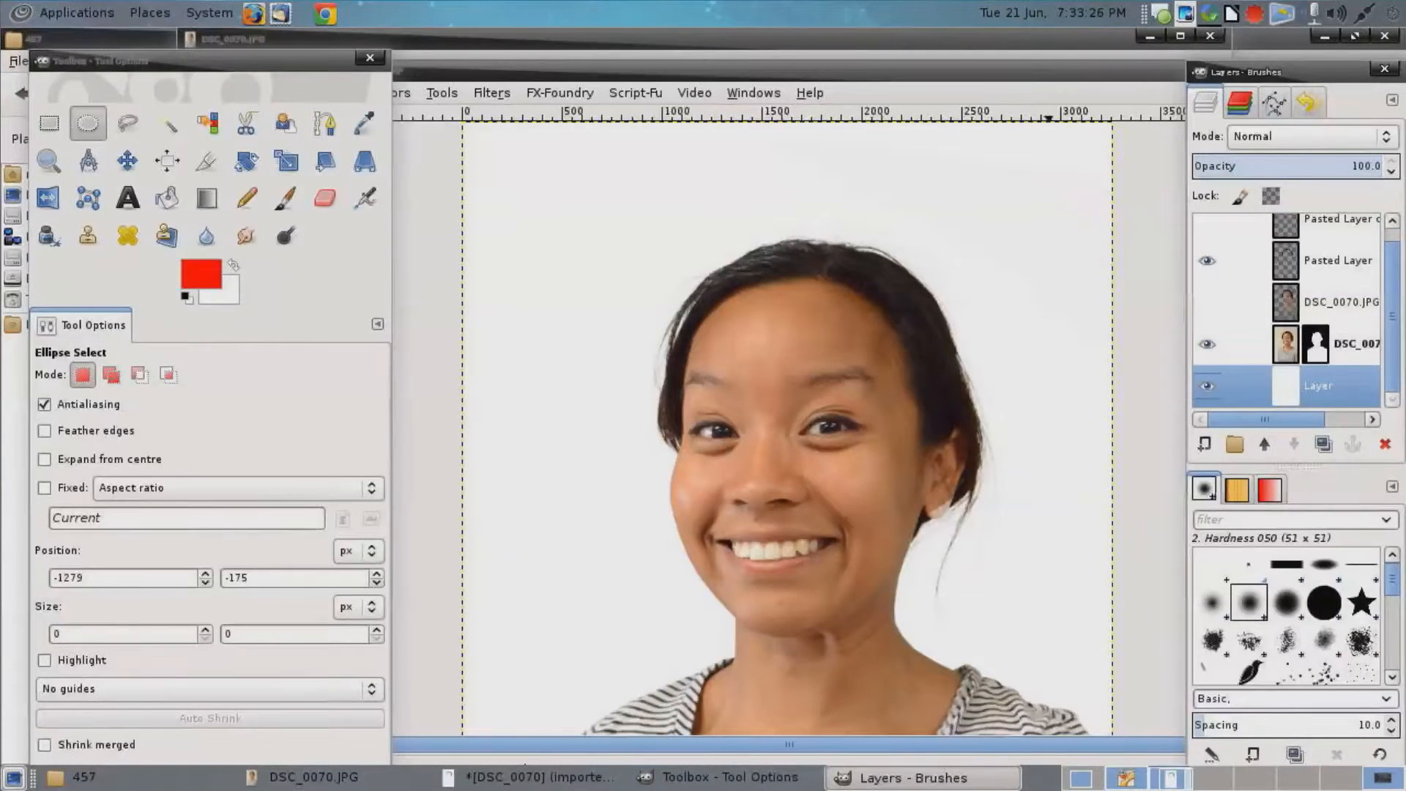
{"action": "scroll", "coordinate": [1041, 429], "scroll_direction": "down", "scroll_amount": 6}
{"action": "scroll", "coordinate": [998, 428], "scroll_direction": "up", "scroll_amount": 5}
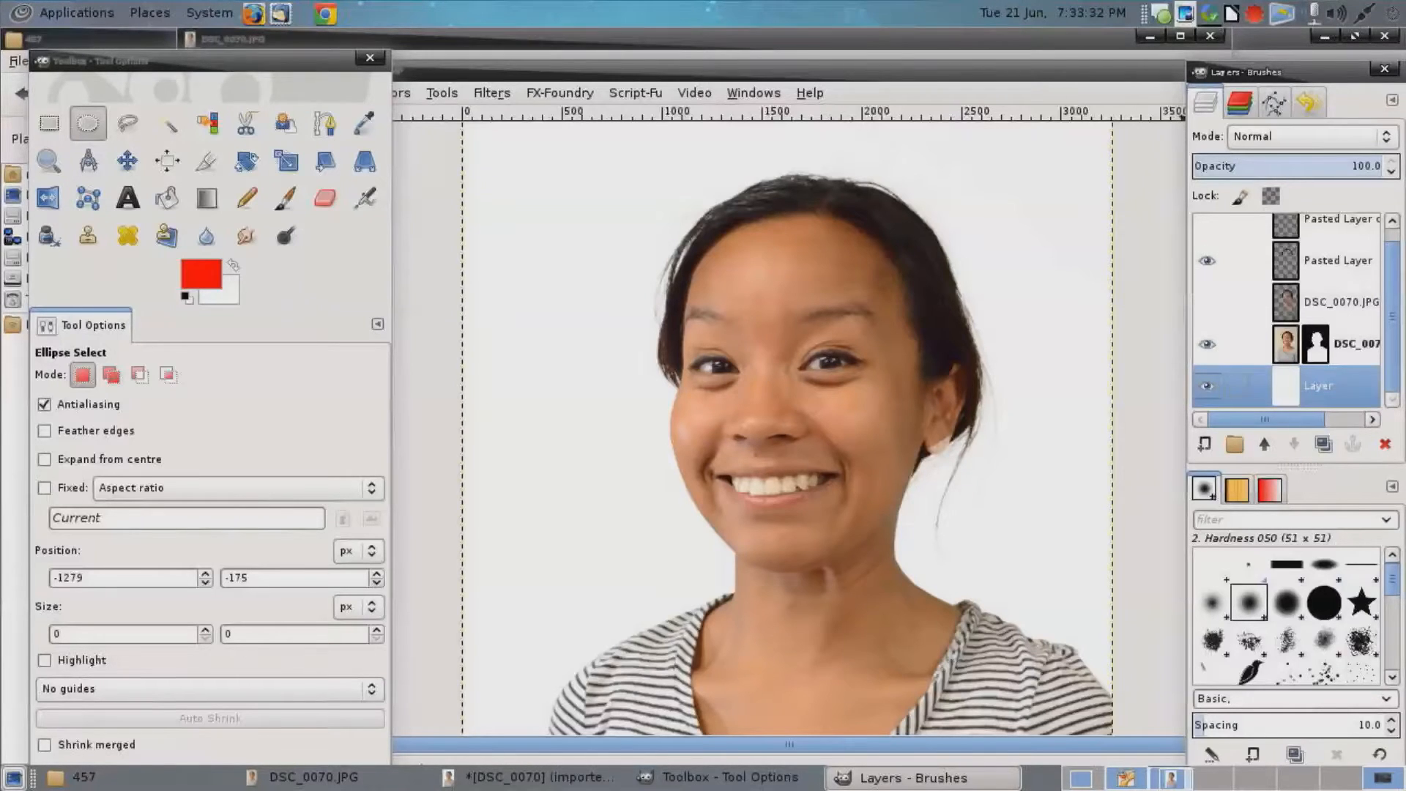
Hide the white layer and load the photo layer's mask as a selection.
{"action": "left_click", "coordinate": [1207, 386]}
{"action": "left_click", "coordinate": [1355, 343]}
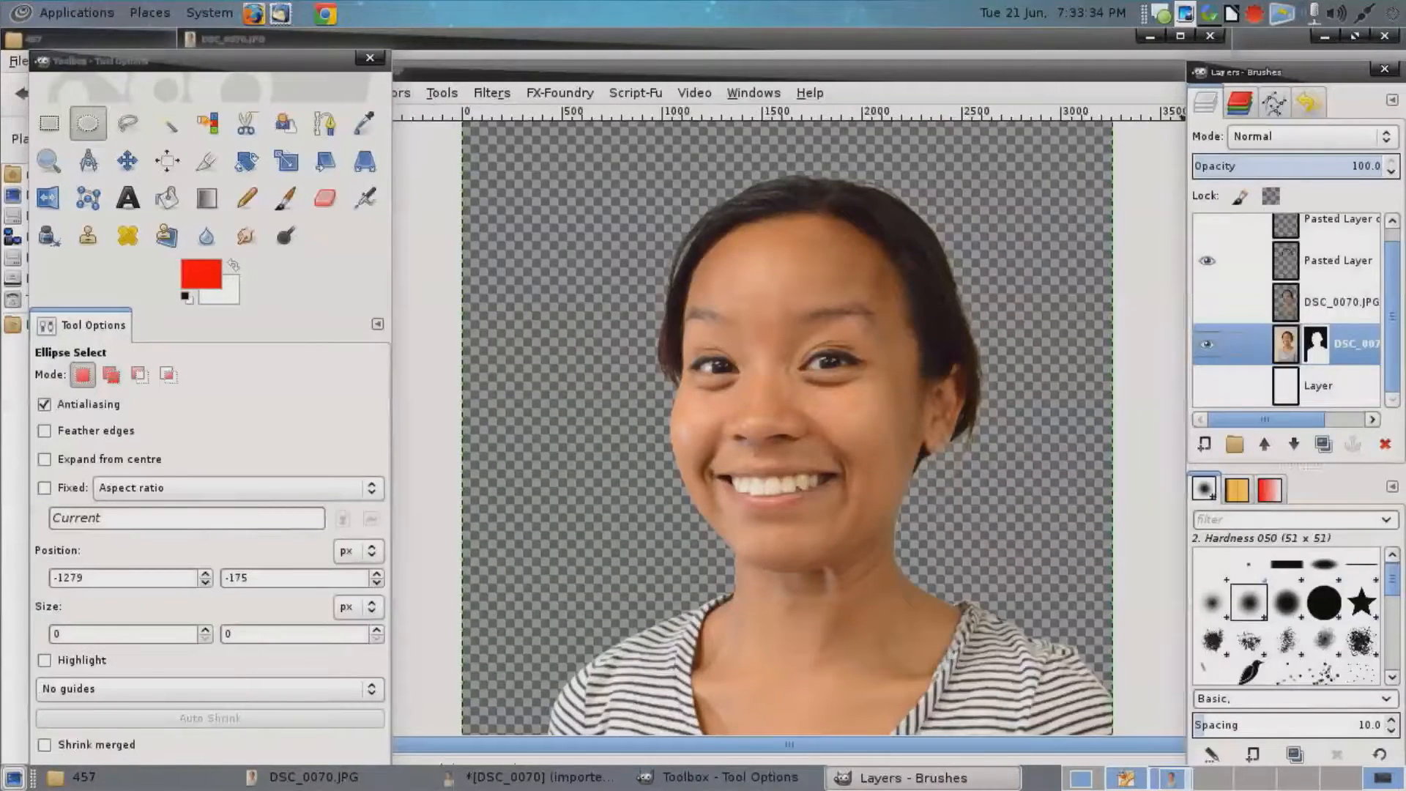
{"action": "right_click", "coordinate": [1315, 344]}
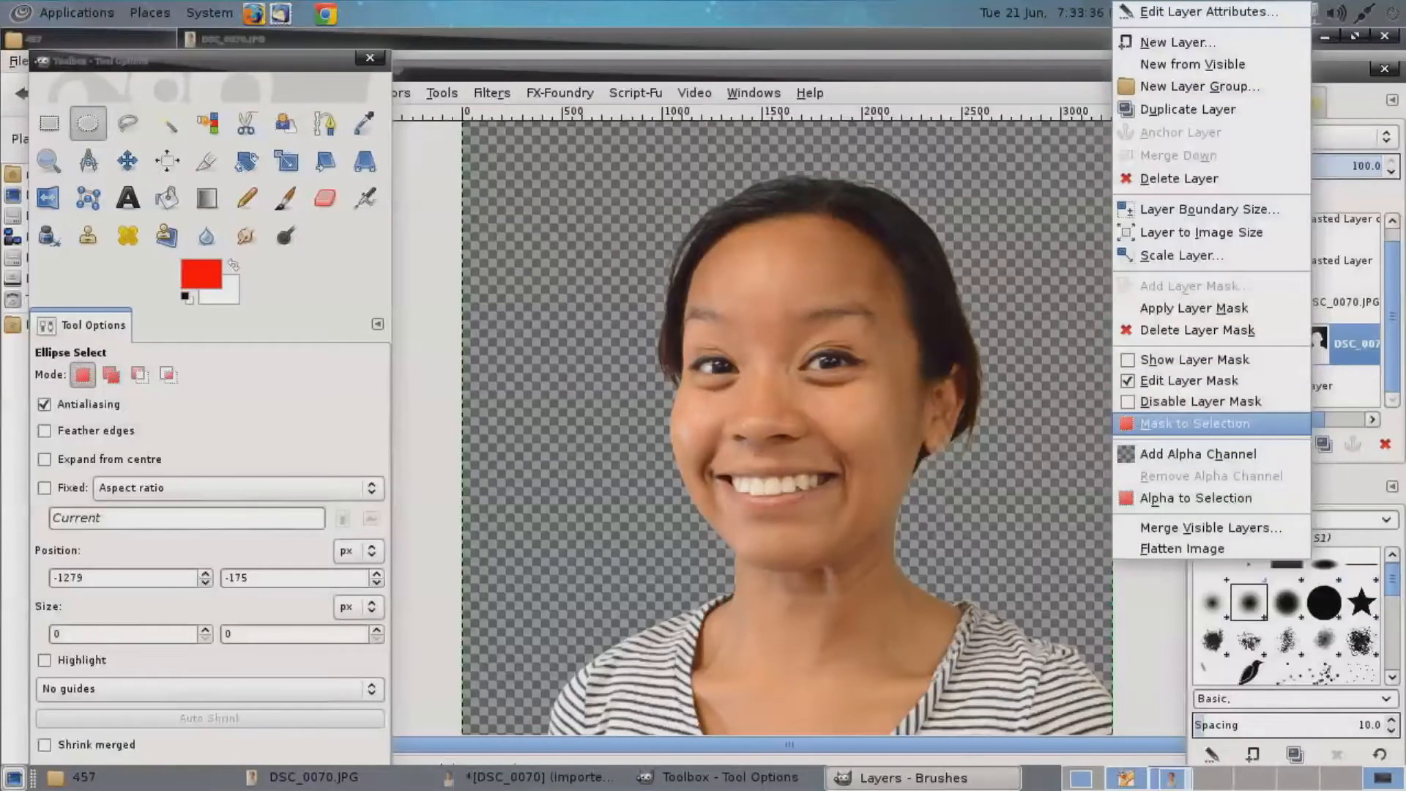
{"action": "left_click", "coordinate": [1194, 424]}
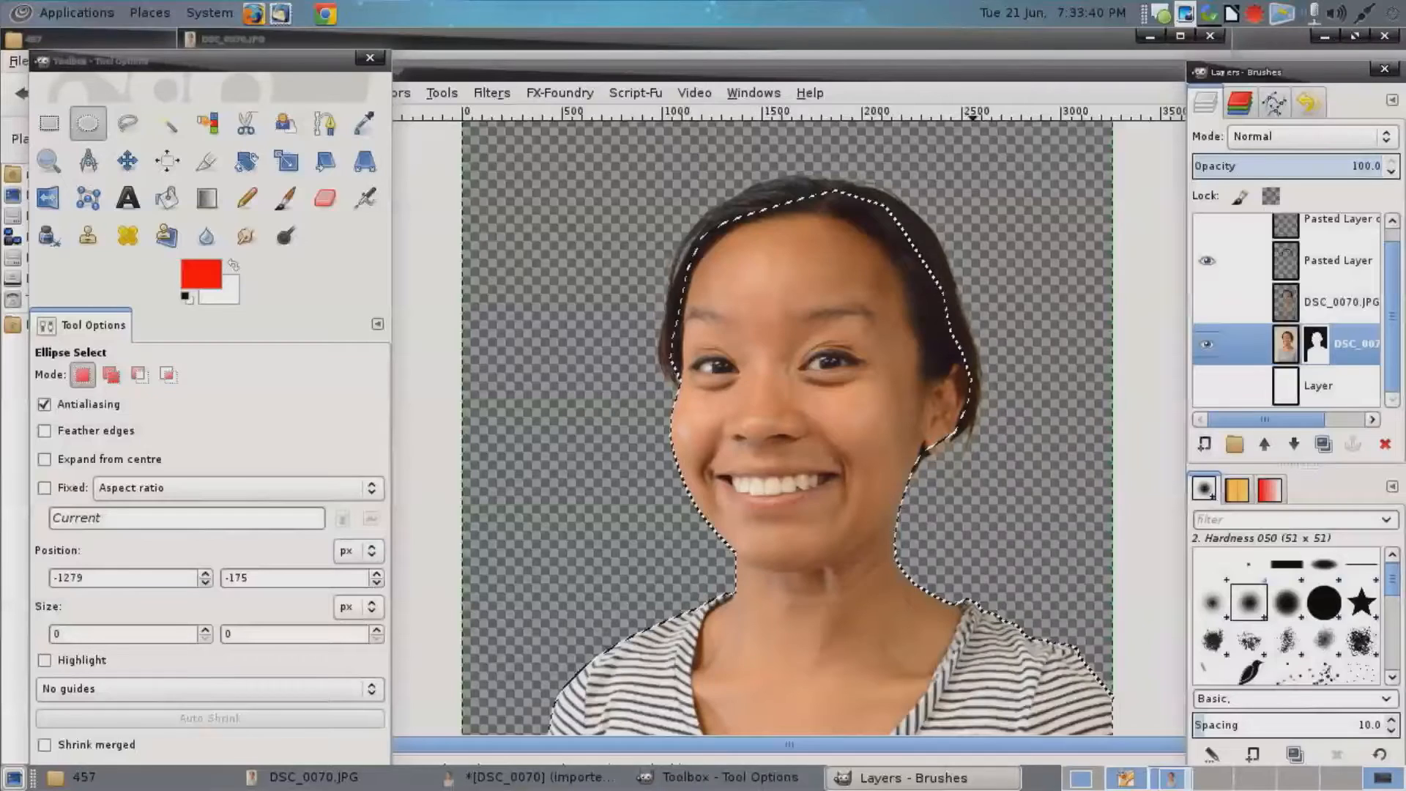
Add the cut-off tip of the earlobe to the selection with Free Select, following its rounded edge.
{"action": "key", "text": "shift"}
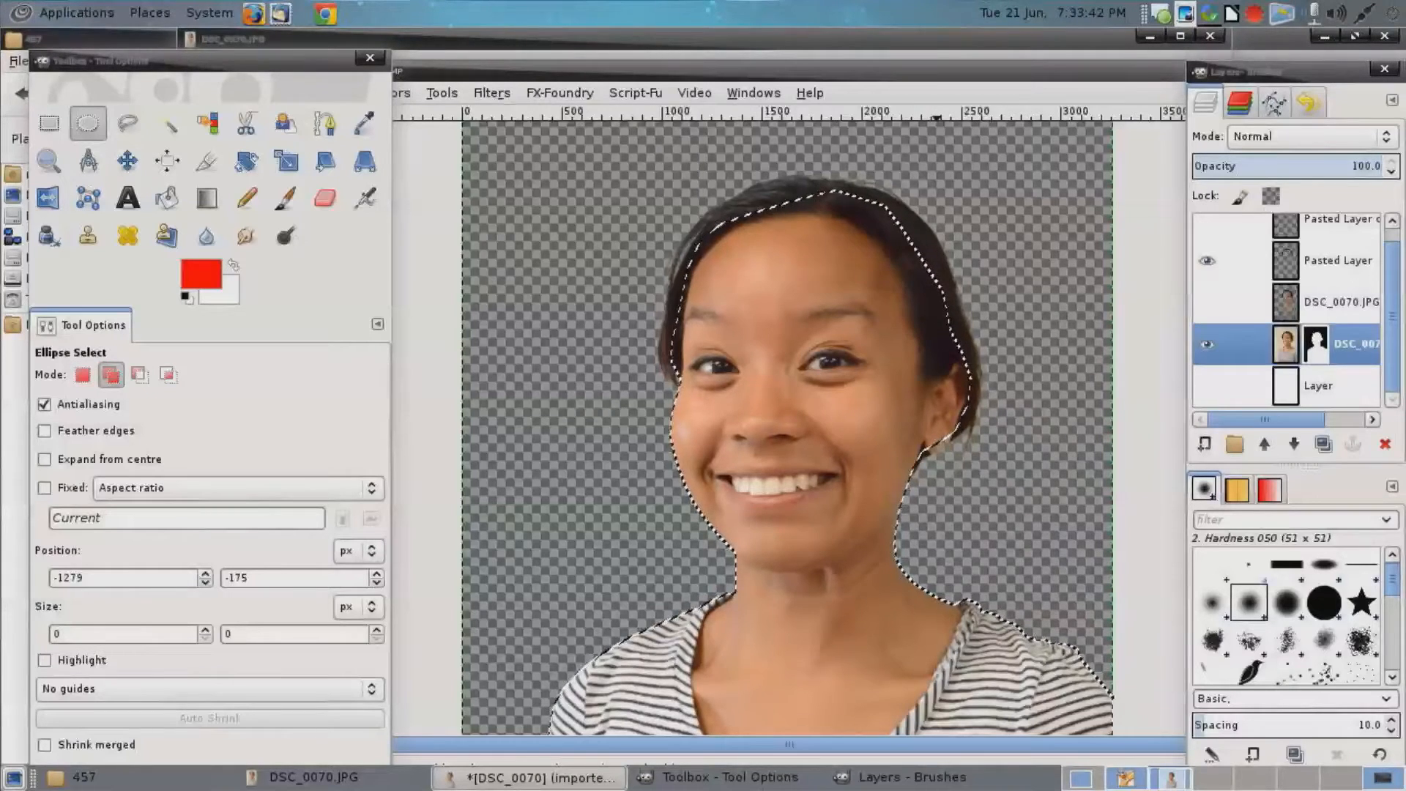
{"action": "scroll", "coordinate": [840, 467], "scroll_direction": "up", "scroll_amount": 4}
{"action": "scroll", "coordinate": [790, 428], "scroll_direction": "right", "scroll_amount": 5}
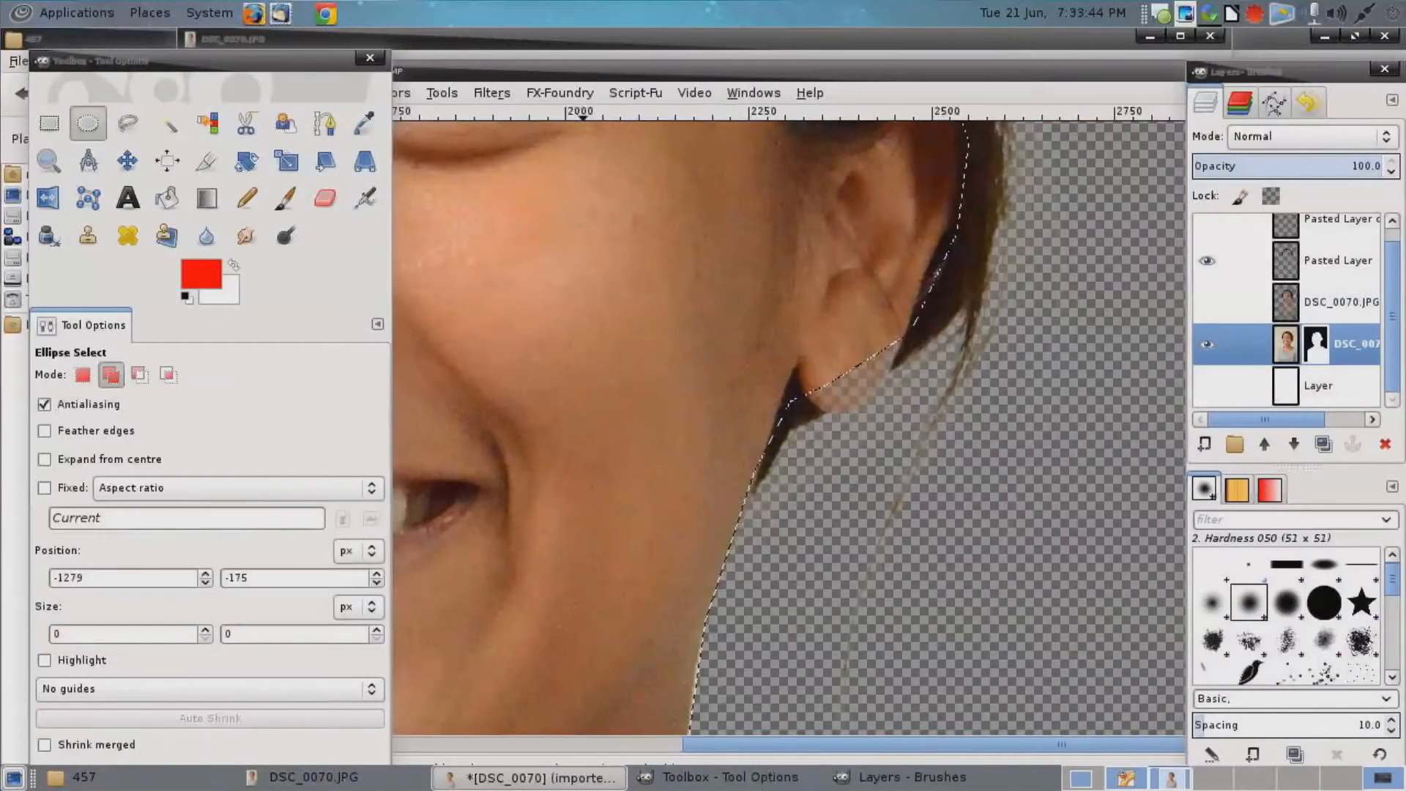
{"action": "left_click", "coordinate": [127, 123]}
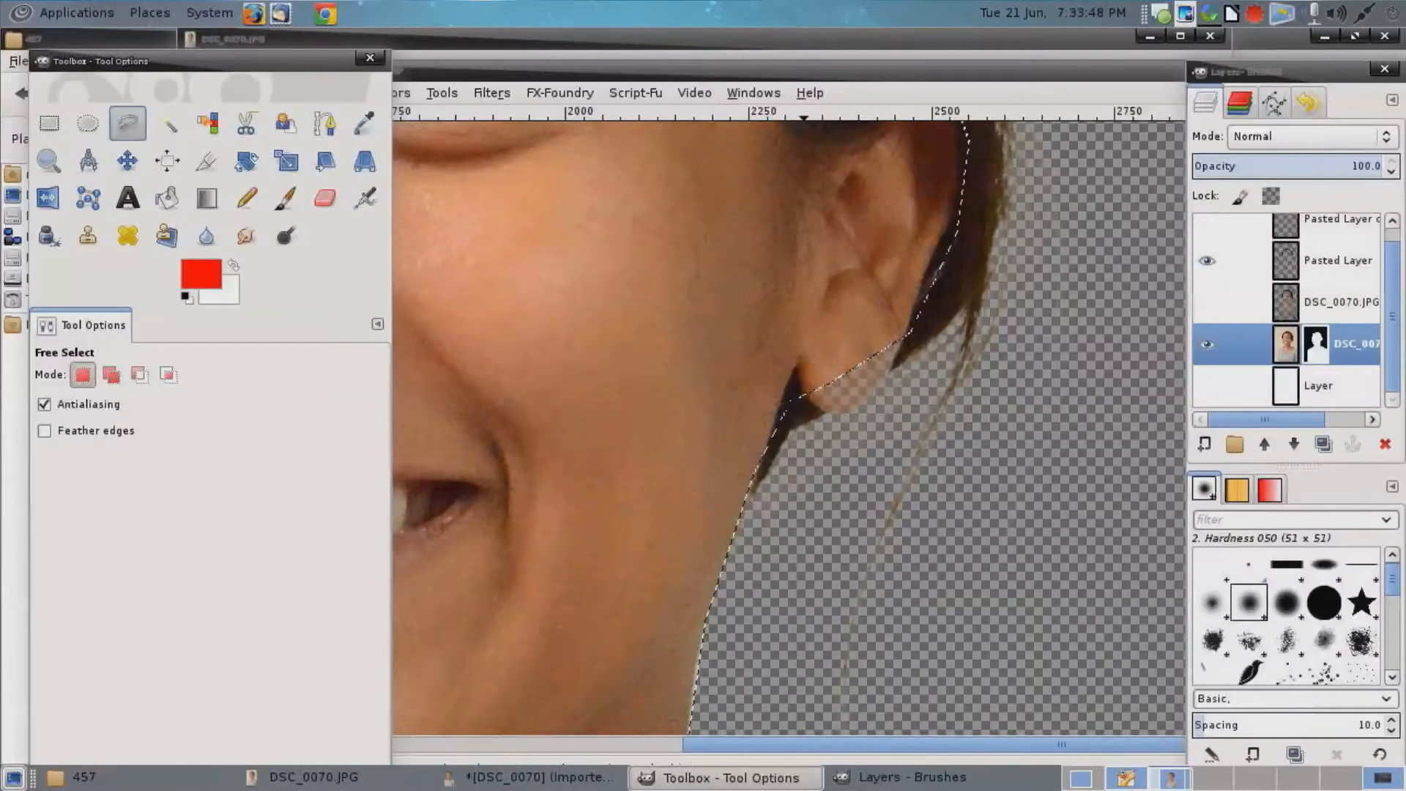
{"action": "left_click", "coordinate": [803, 384], "text": "shift"}
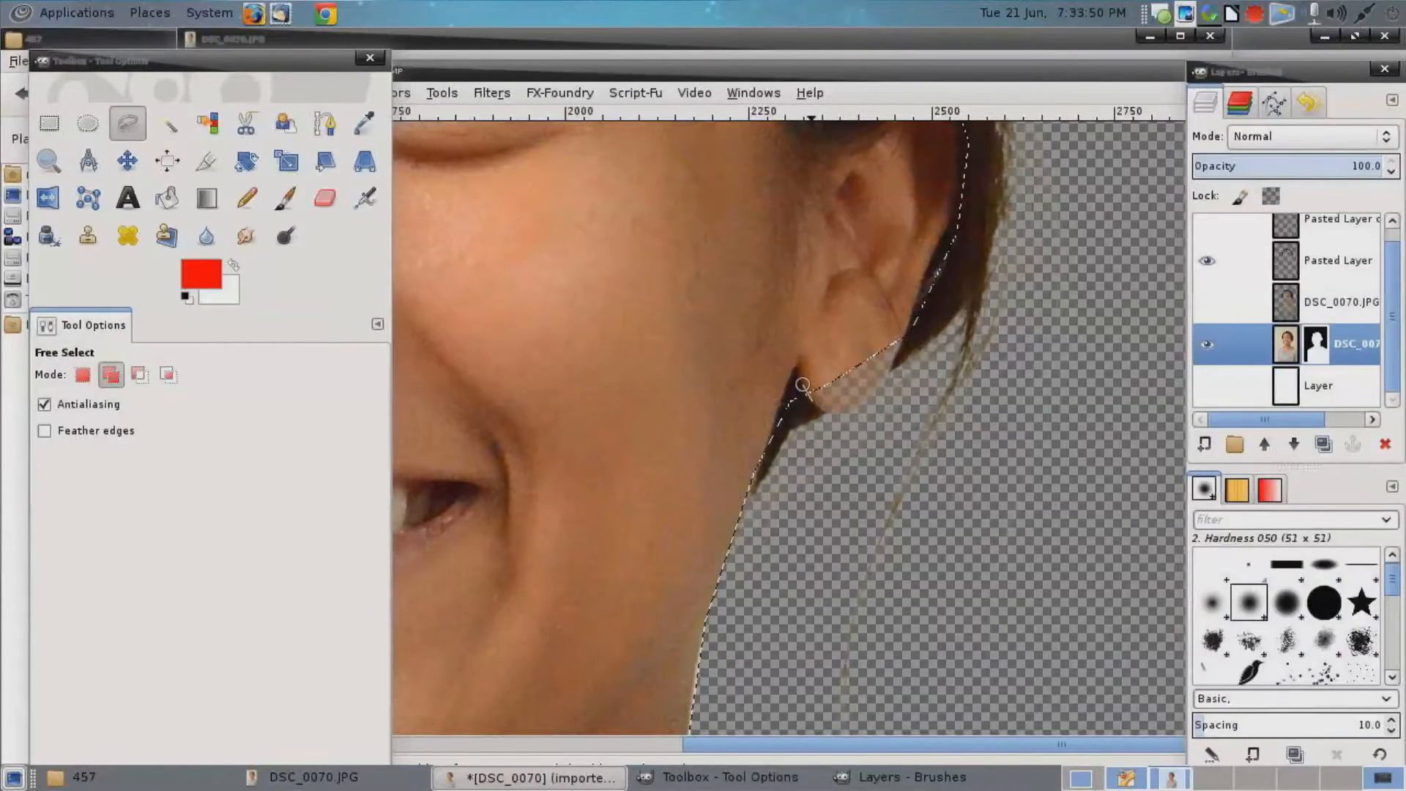
{"action": "left_click", "coordinate": [812, 402]}
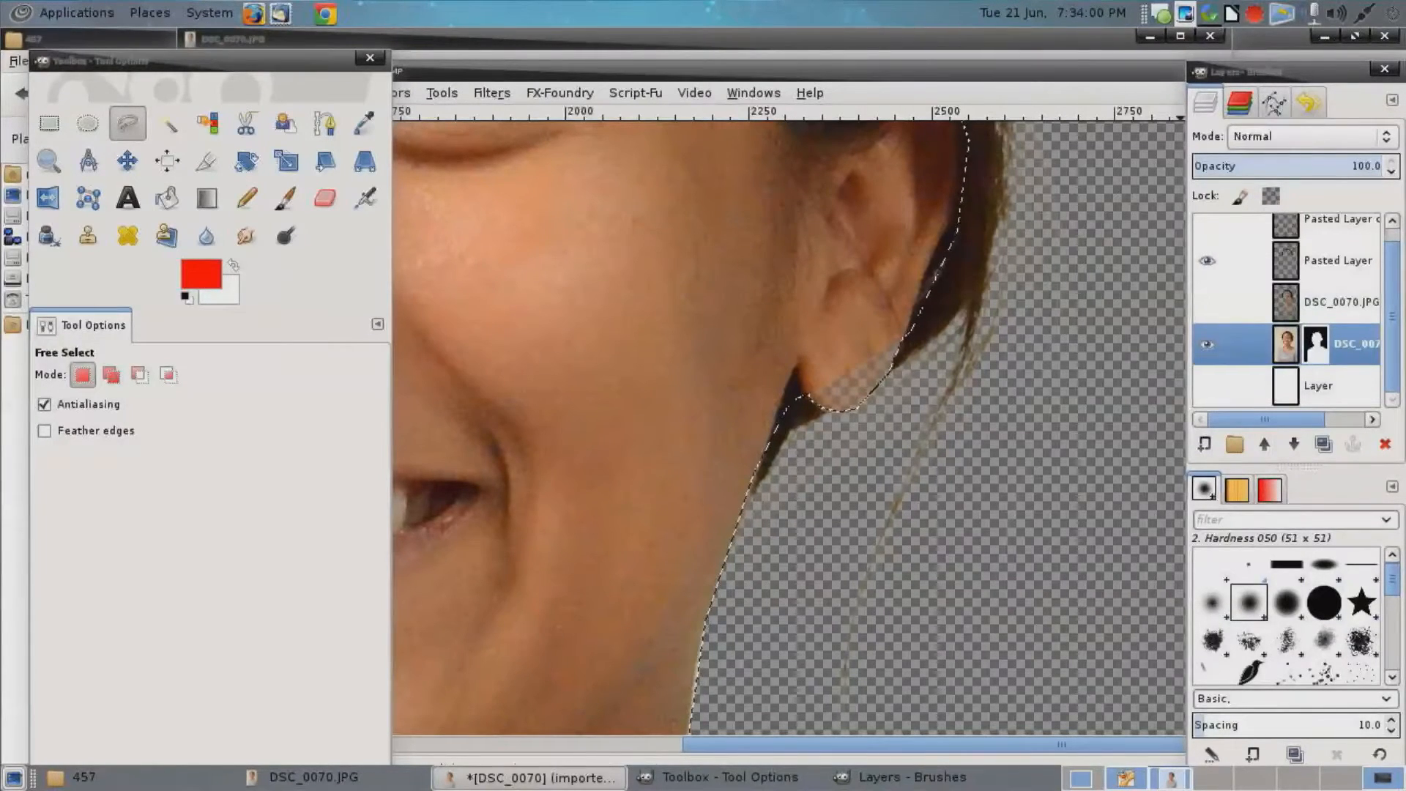
Replace the photo layer's mask with a new one initialized from the extended selection.
{"action": "right_click", "coordinate": [1348, 344]}
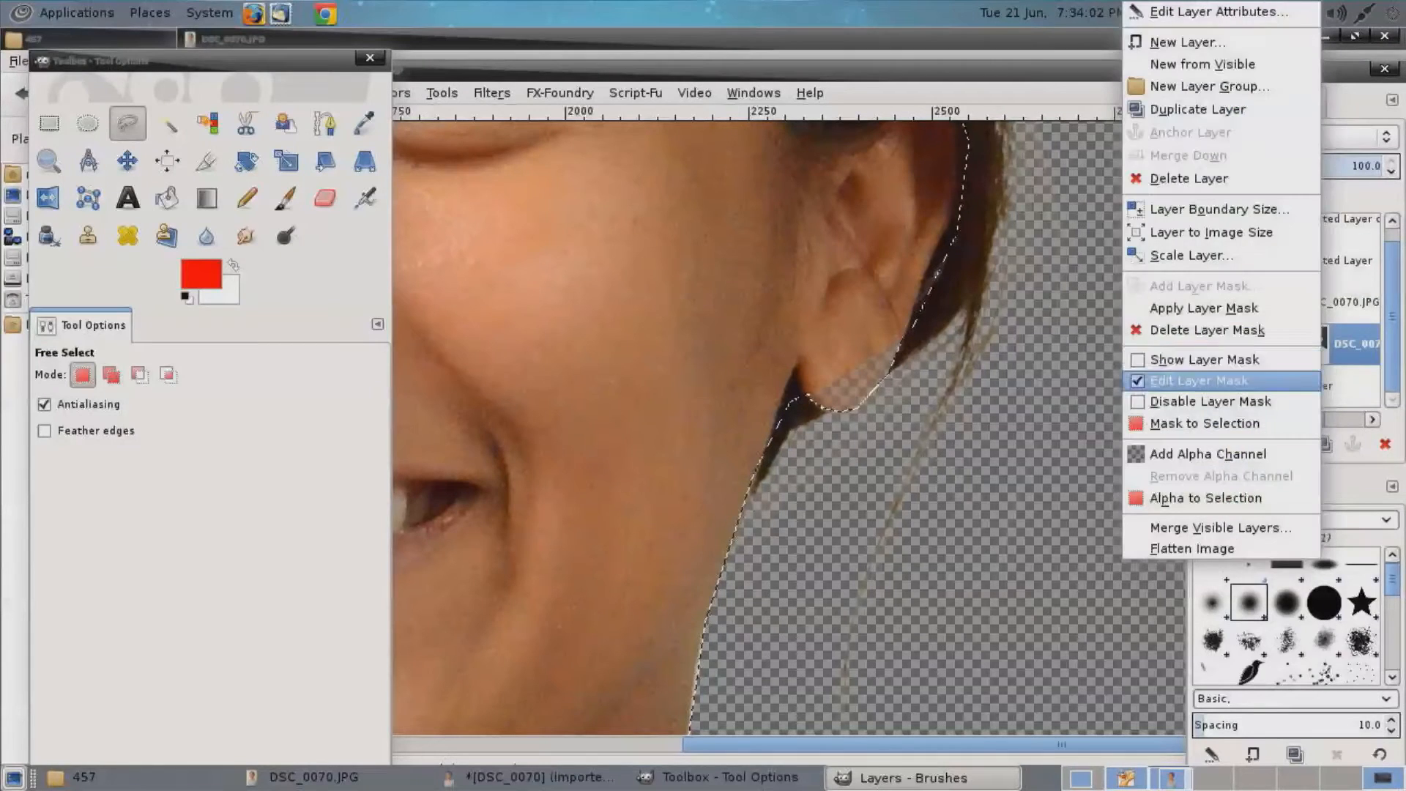
{"action": "left_click", "coordinate": [1231, 327]}
{"action": "right_click", "coordinate": [1348, 343]}
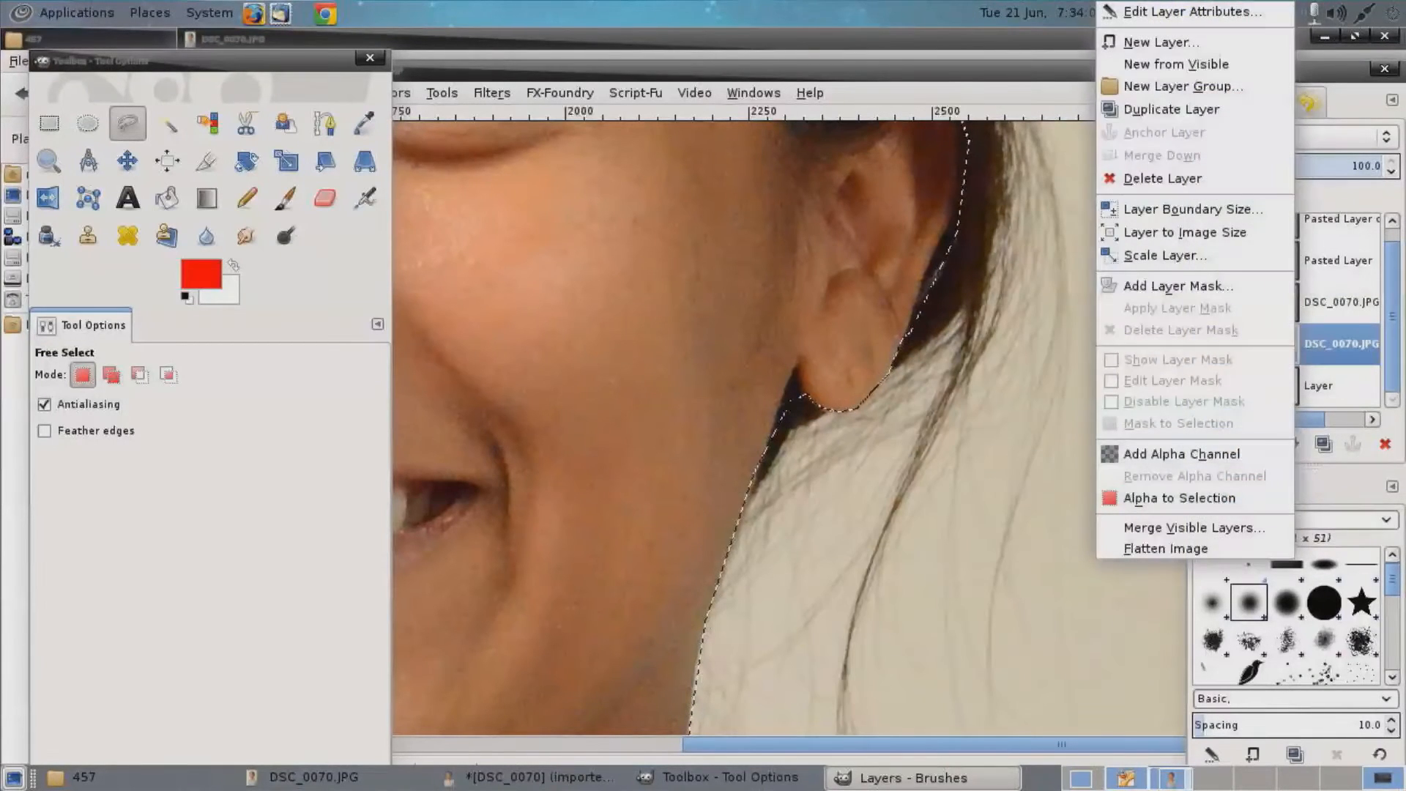
{"action": "left_click", "coordinate": [1177, 282]}
{"action": "key", "text": "Return"}
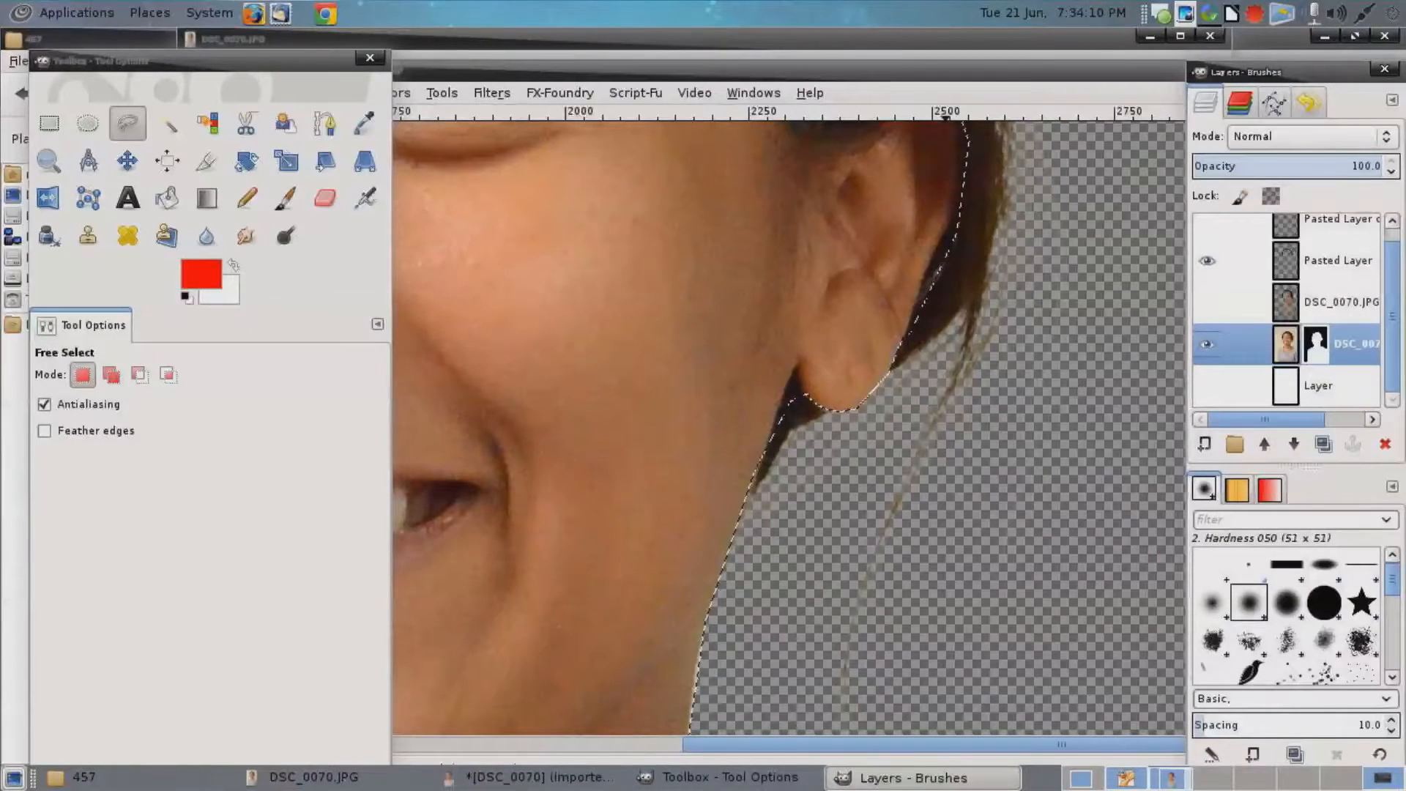
Show the white background layer behind the whole portrait and clear the selection.
{"action": "left_click", "coordinate": [934, 71]}
{"action": "key", "text": "minus"}
{"action": "key", "text": "minus"}
{"action": "key", "text": "minus"}
{"action": "key", "text": "minus"}
{"action": "key", "text": "minus"}
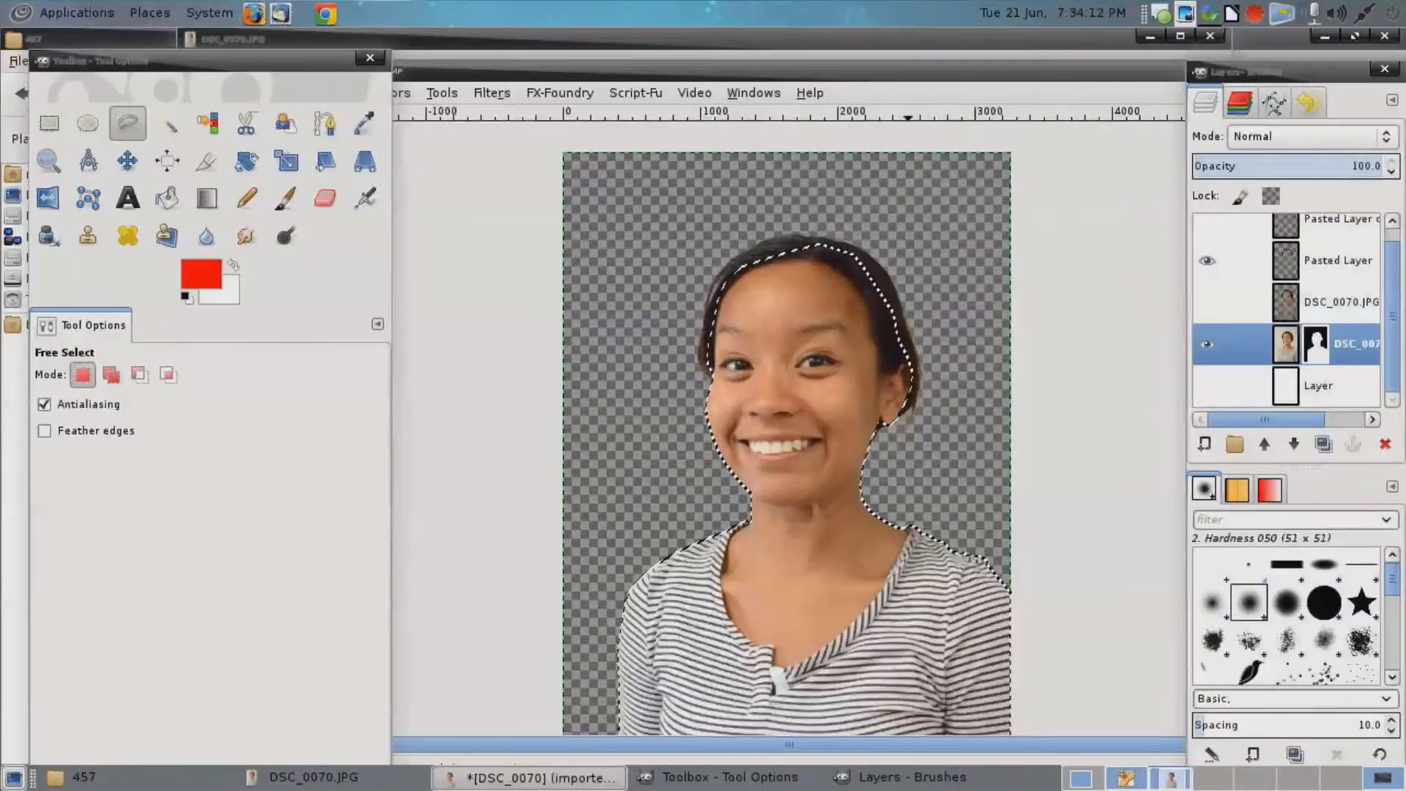
{"action": "left_click", "coordinate": [1319, 386]}
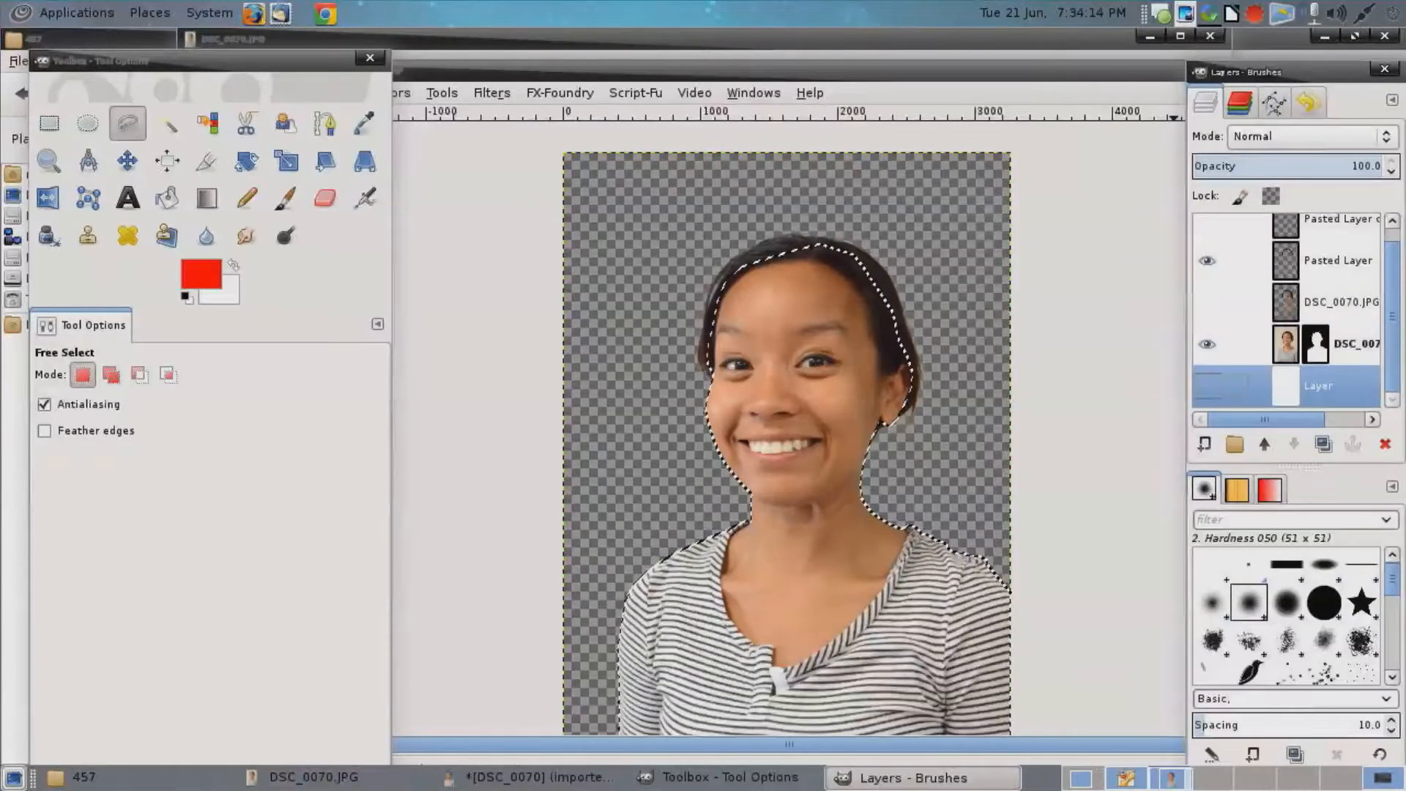
{"action": "left_click", "coordinate": [1207, 386]}
{"action": "left_click", "coordinate": [49, 123]}
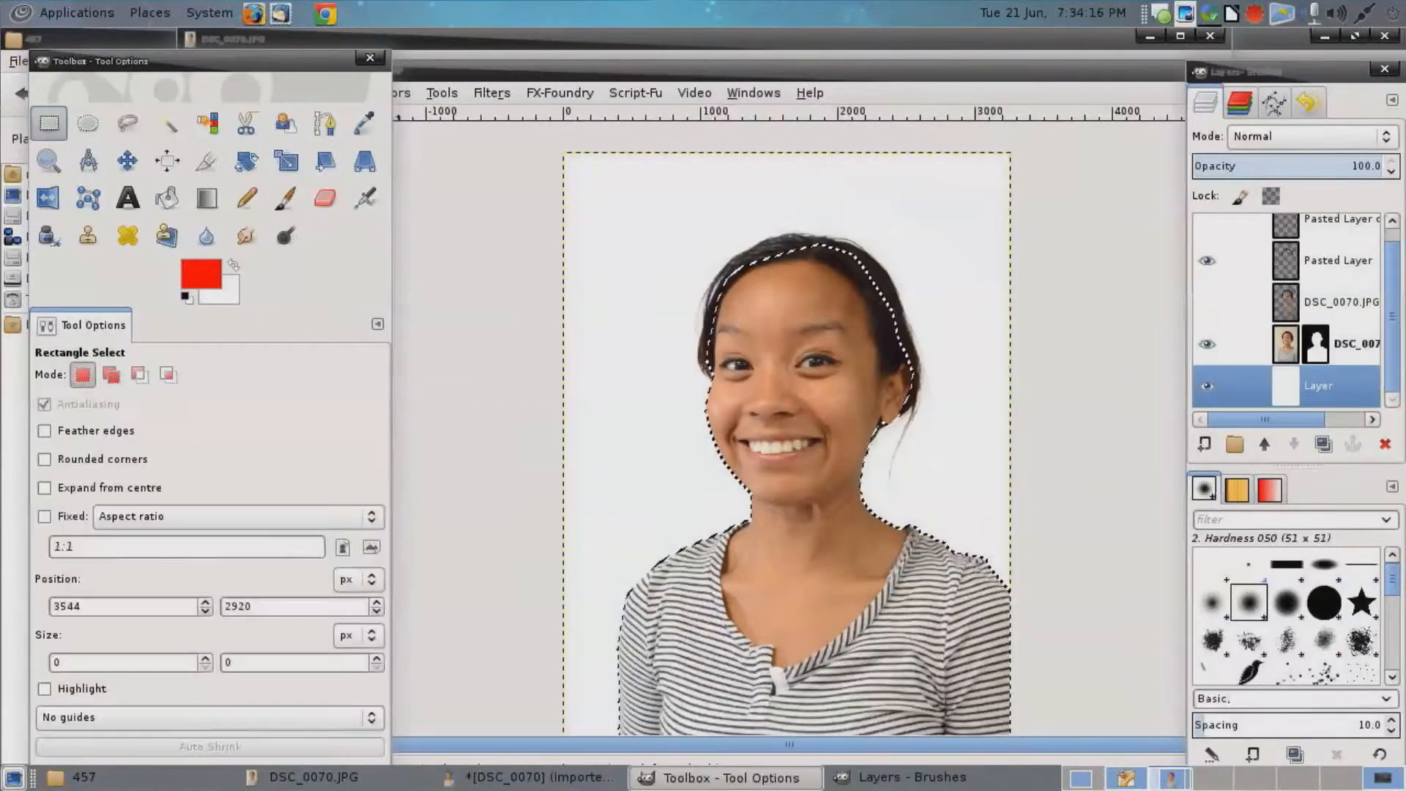
{"action": "left_click", "coordinate": [480, 245]}
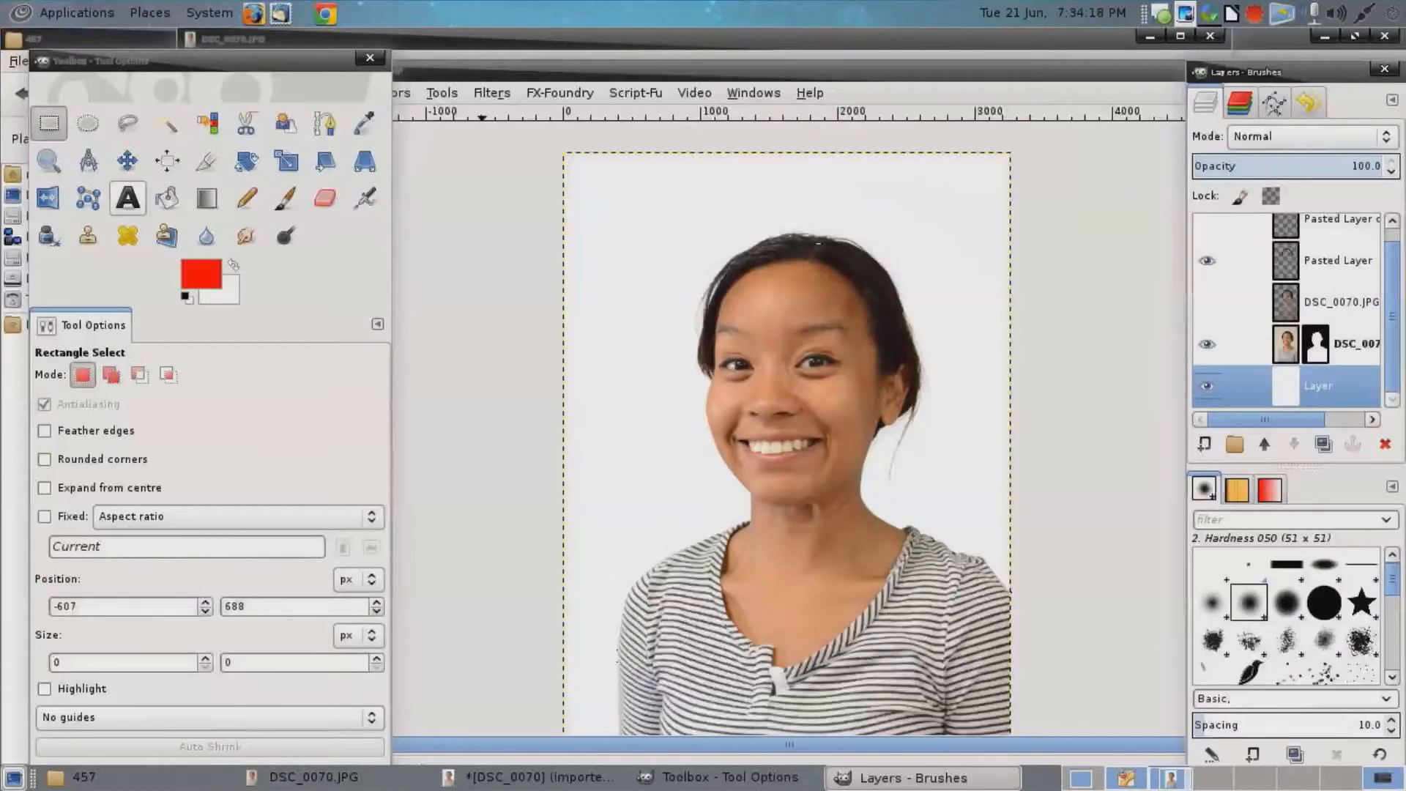
Fill the background layer with a downward linear gradient from near-white to light grey, and save the image as DSC_0070.xcf.
{"action": "left_click", "coordinate": [207, 198]}
{"action": "left_click", "coordinate": [201, 274]}
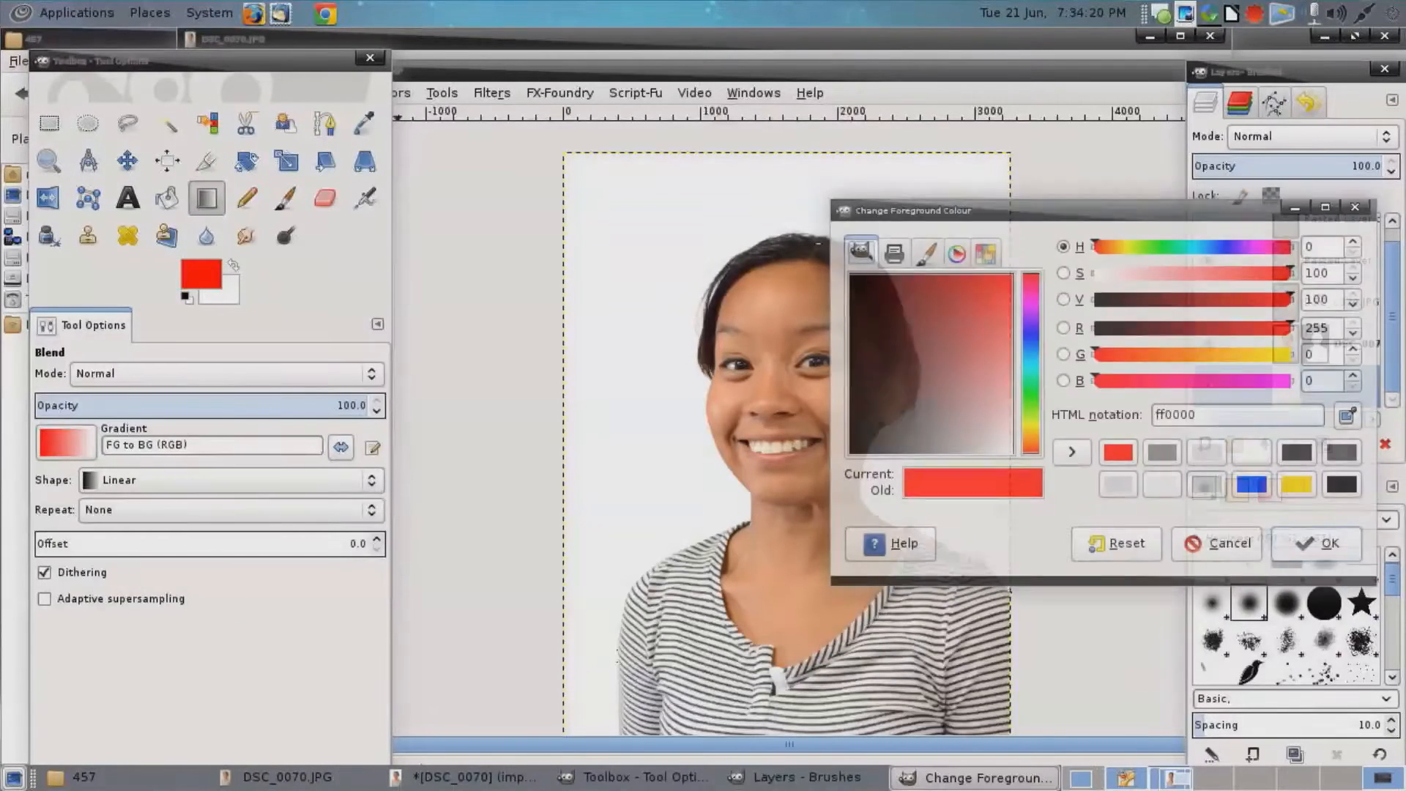
{"action": "left_click", "coordinate": [1163, 453]}
{"action": "left_click_drag", "start_coordinate": [937, 452], "coordinate": [974, 452]}
{"action": "left_click", "coordinate": [1316, 542]}
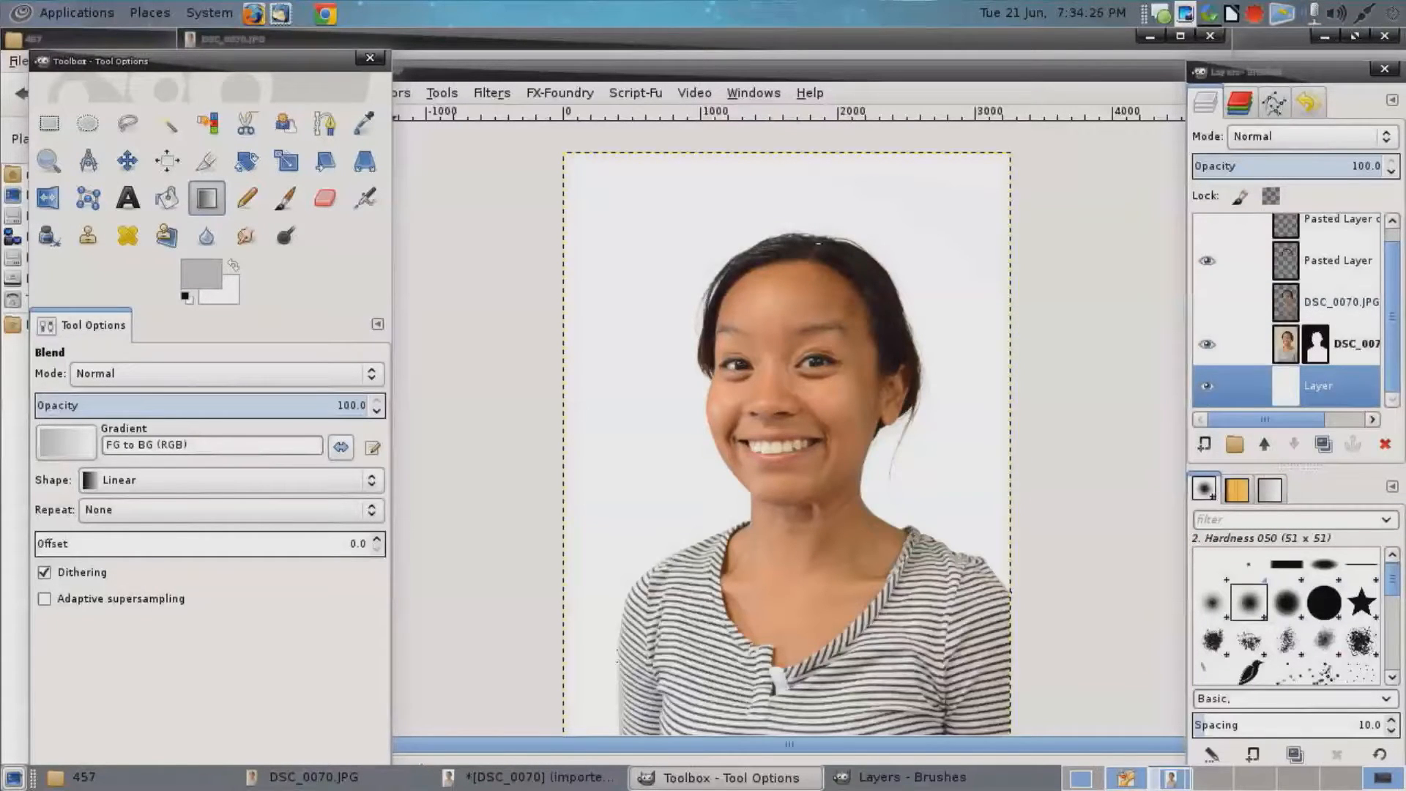
{"action": "key", "text": "x"}
{"action": "left_click_drag", "start_coordinate": [618, 305], "coordinate": [683, 630]}
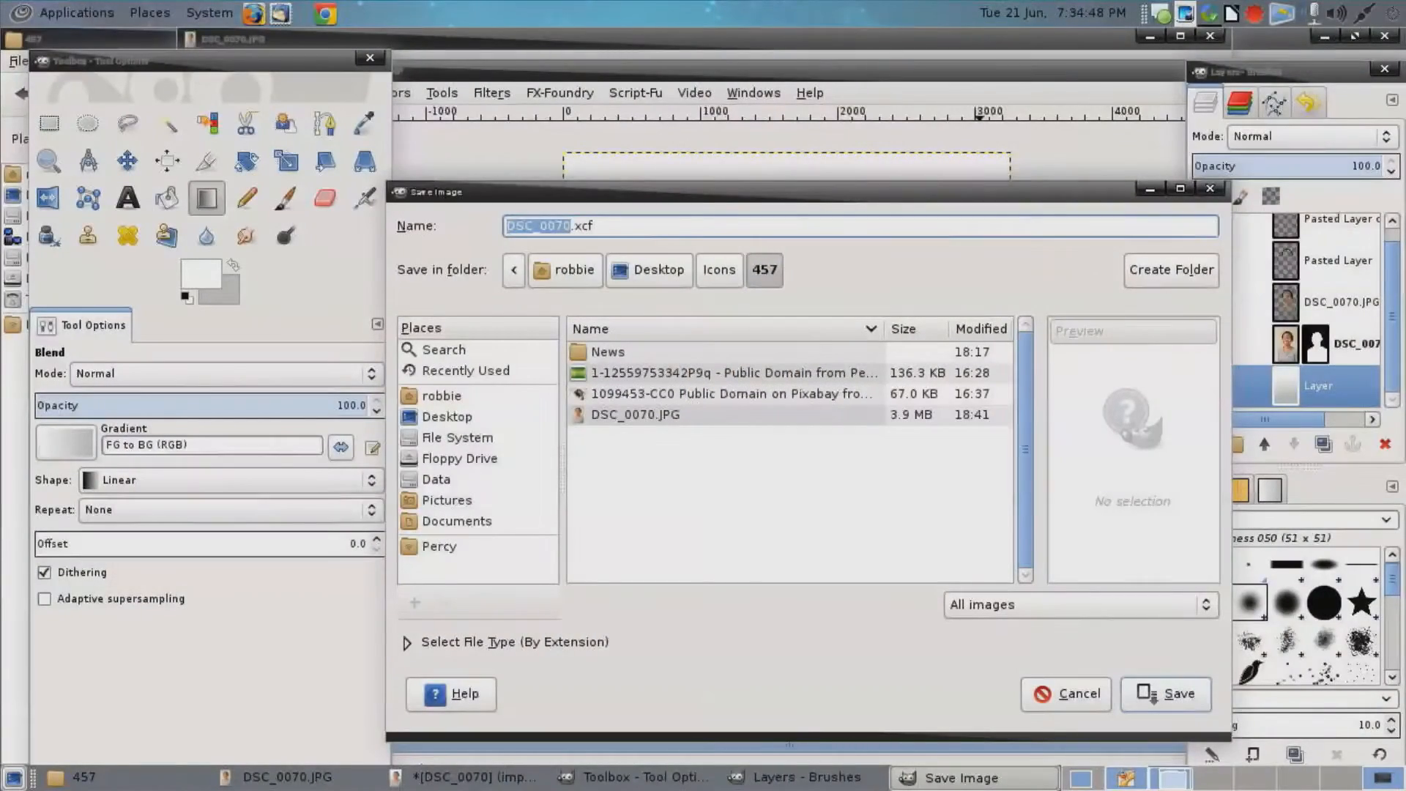
{"action": "key", "text": "Return"}
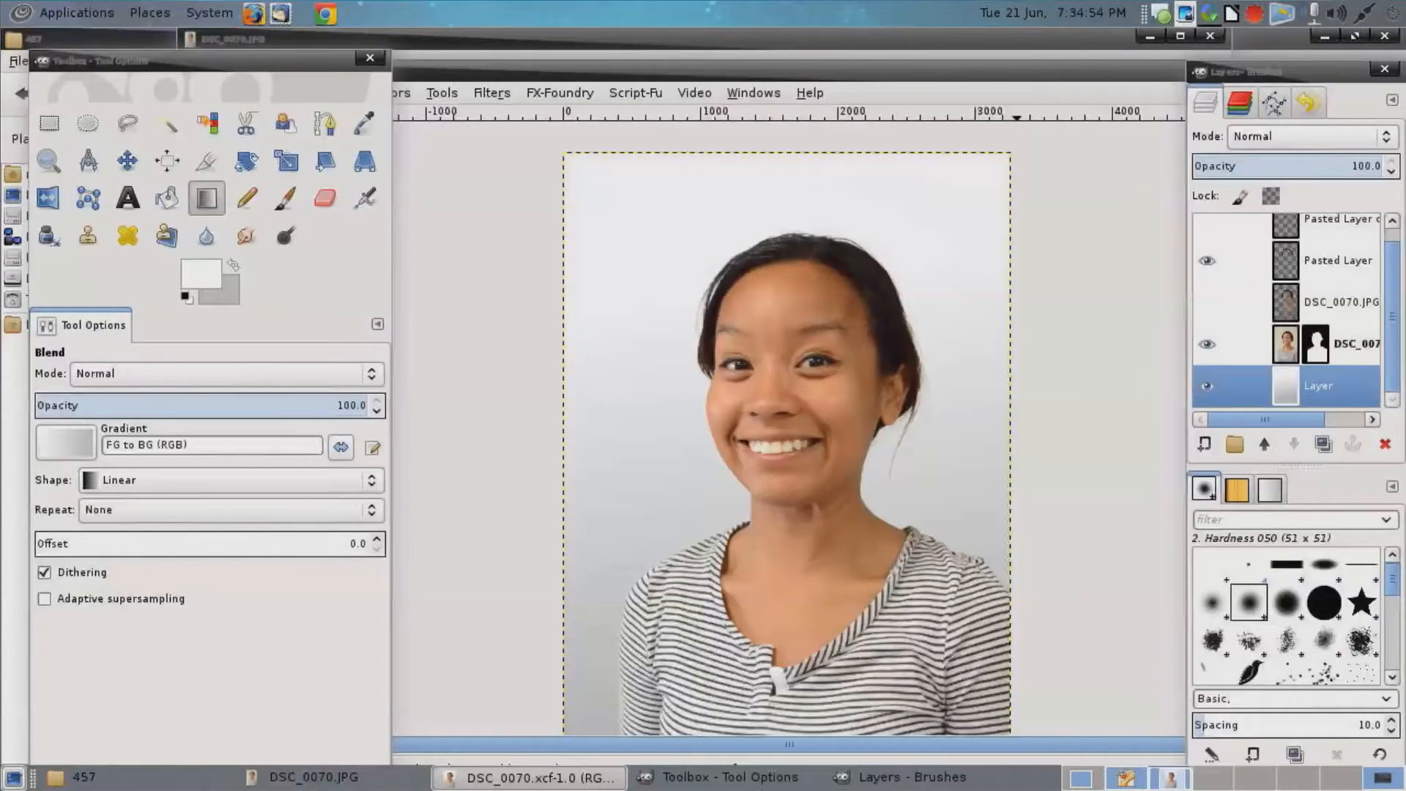
Close the finished portrait and GIMP, along with the viewer window showing the original photo.
{"action": "key", "text": "ctrl+w"}
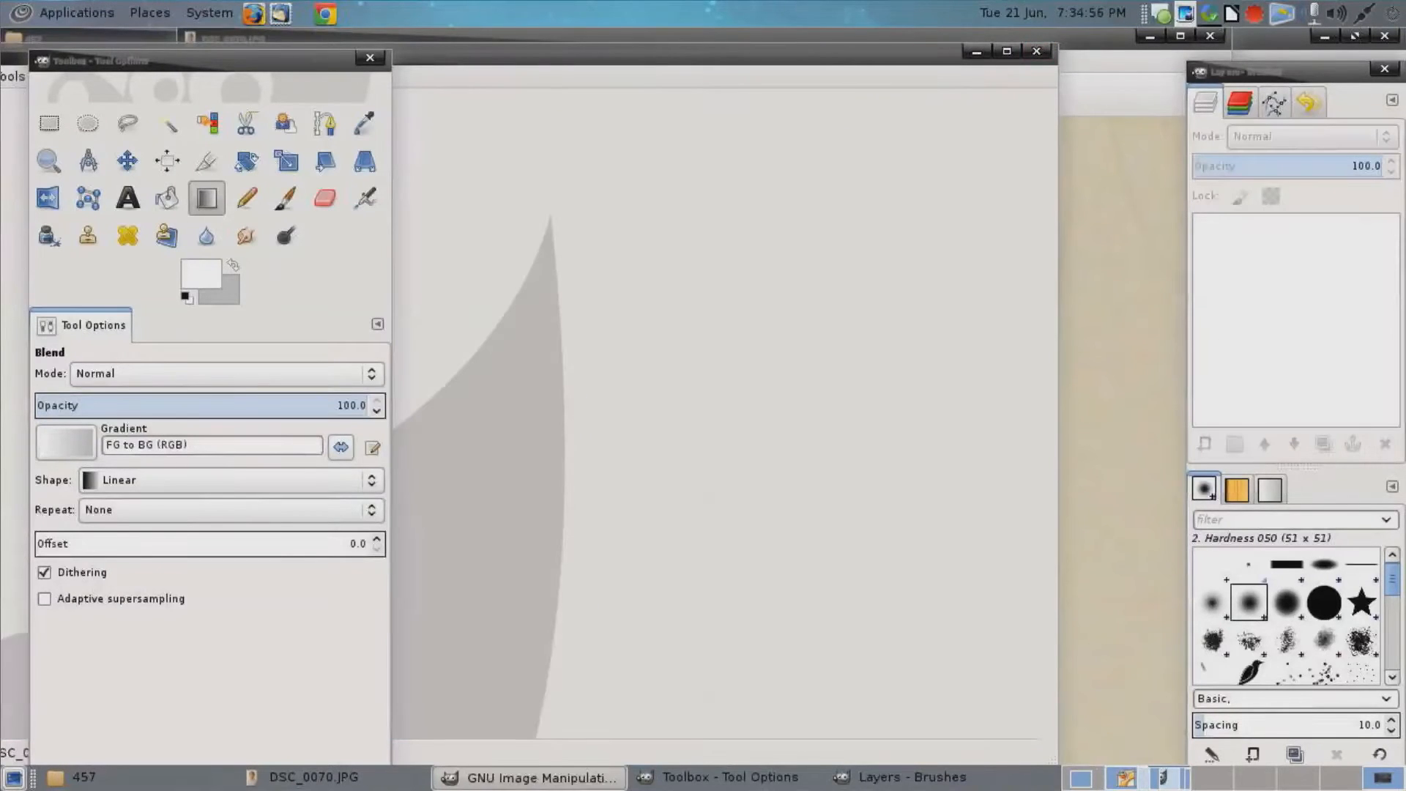
{"action": "left_click", "coordinate": [1036, 51]}
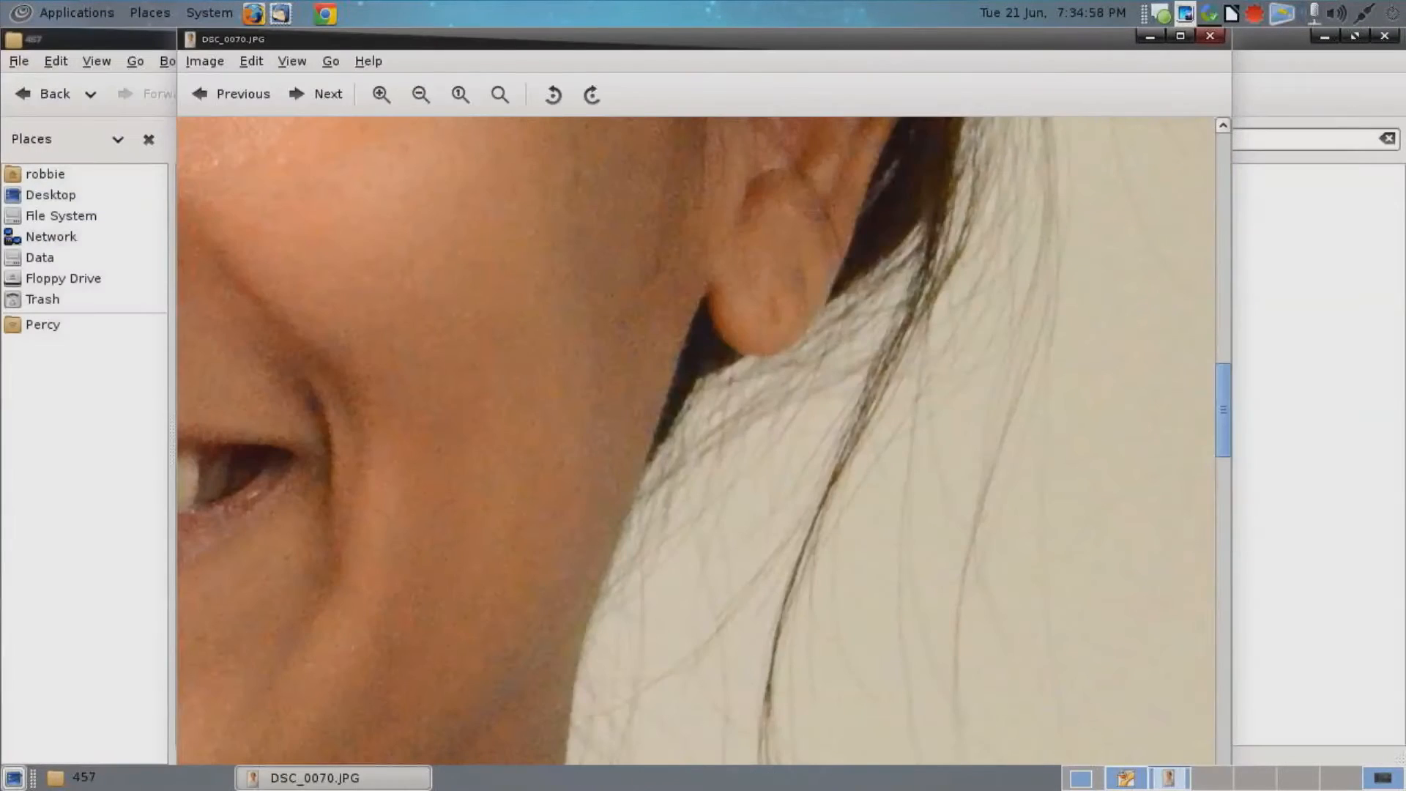
{"action": "left_click", "coordinate": [1210, 36]}
Browse the folder's sample portraits, open the one of the woman in glasses with wind-blown hair in GIMP, and close the viewer.
{"action": "left_click", "coordinate": [1054, 410]}
{"action": "double_click", "coordinate": [607, 223]}
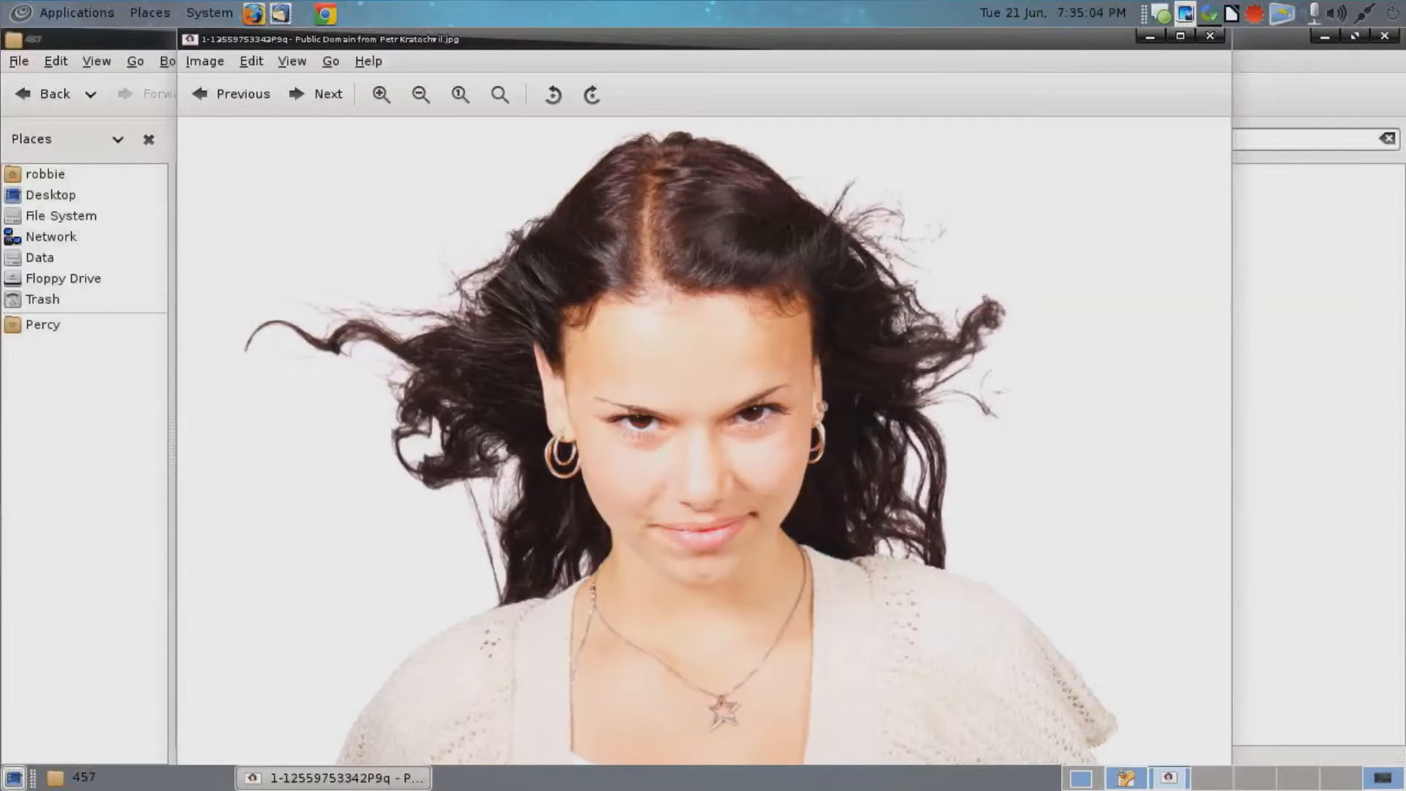
{"action": "key", "text": "Right"}
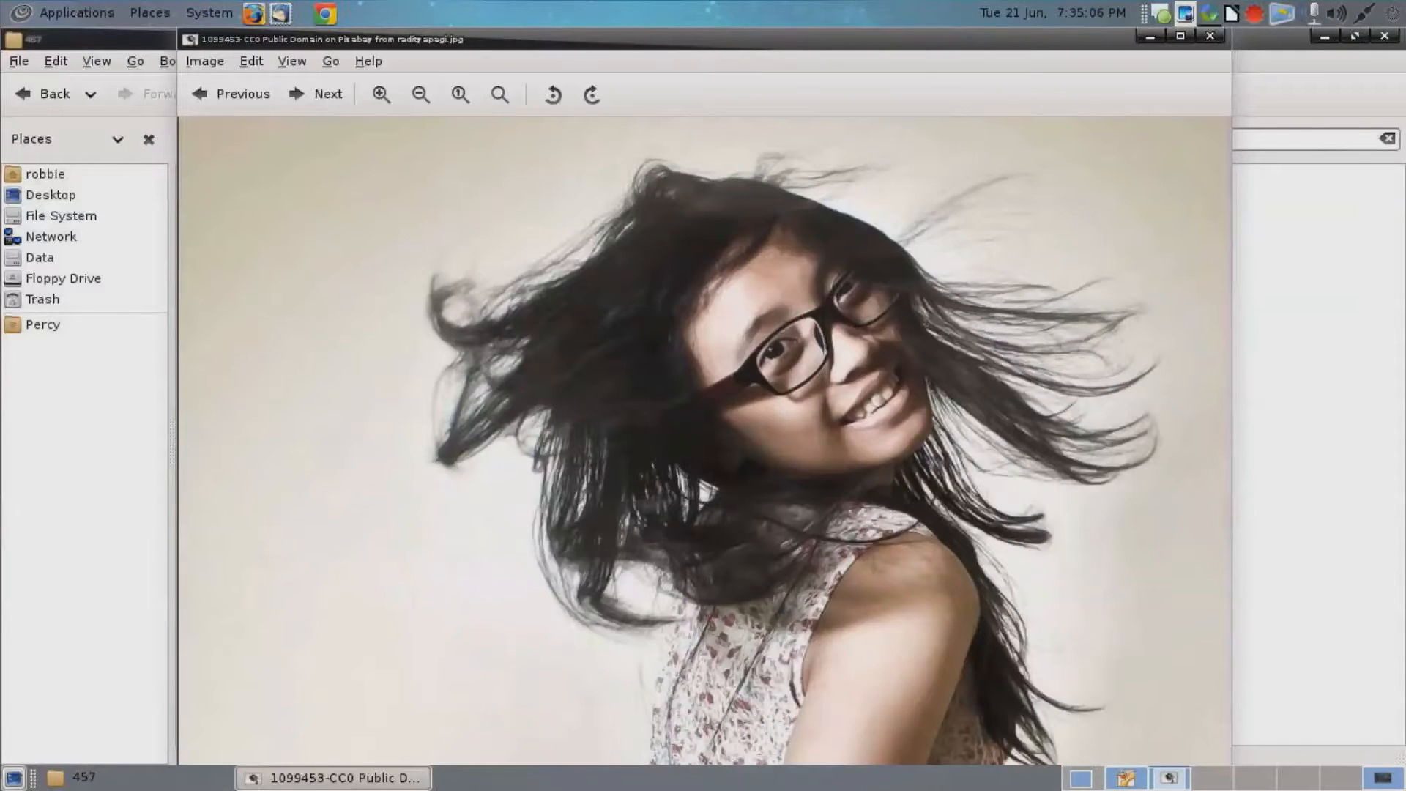
{"action": "key", "text": "Left"}
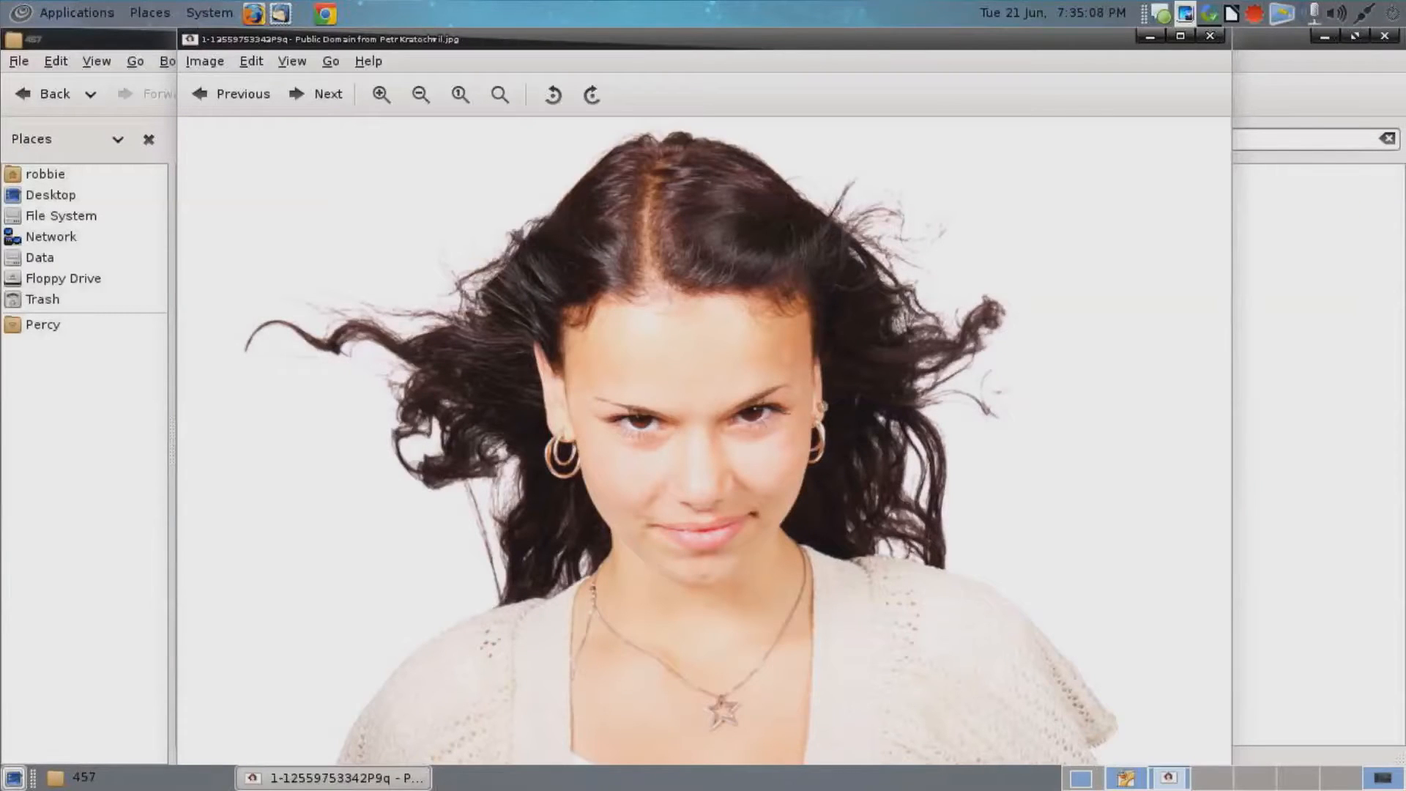
{"action": "key", "text": "Right"}
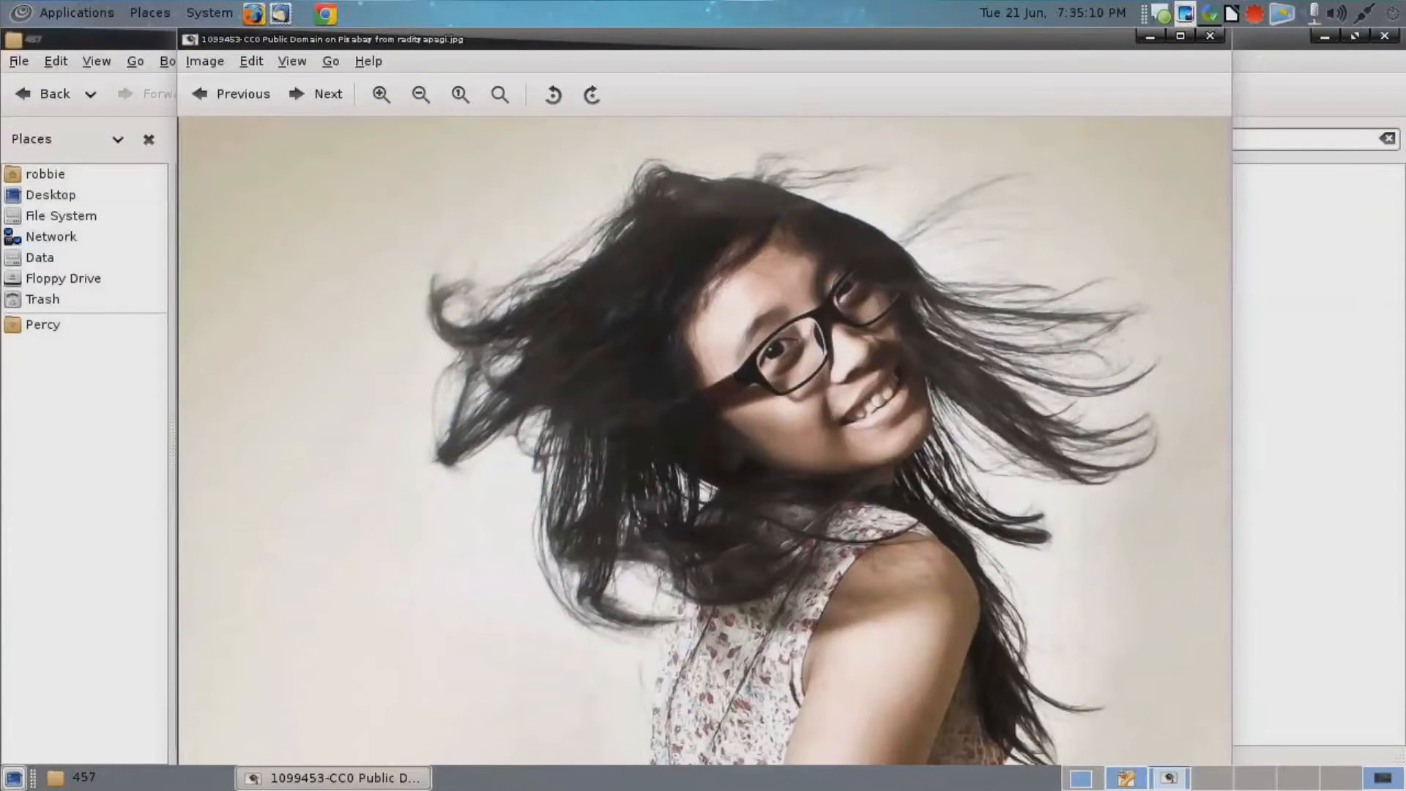
{"action": "right_click", "coordinate": [965, 431]}
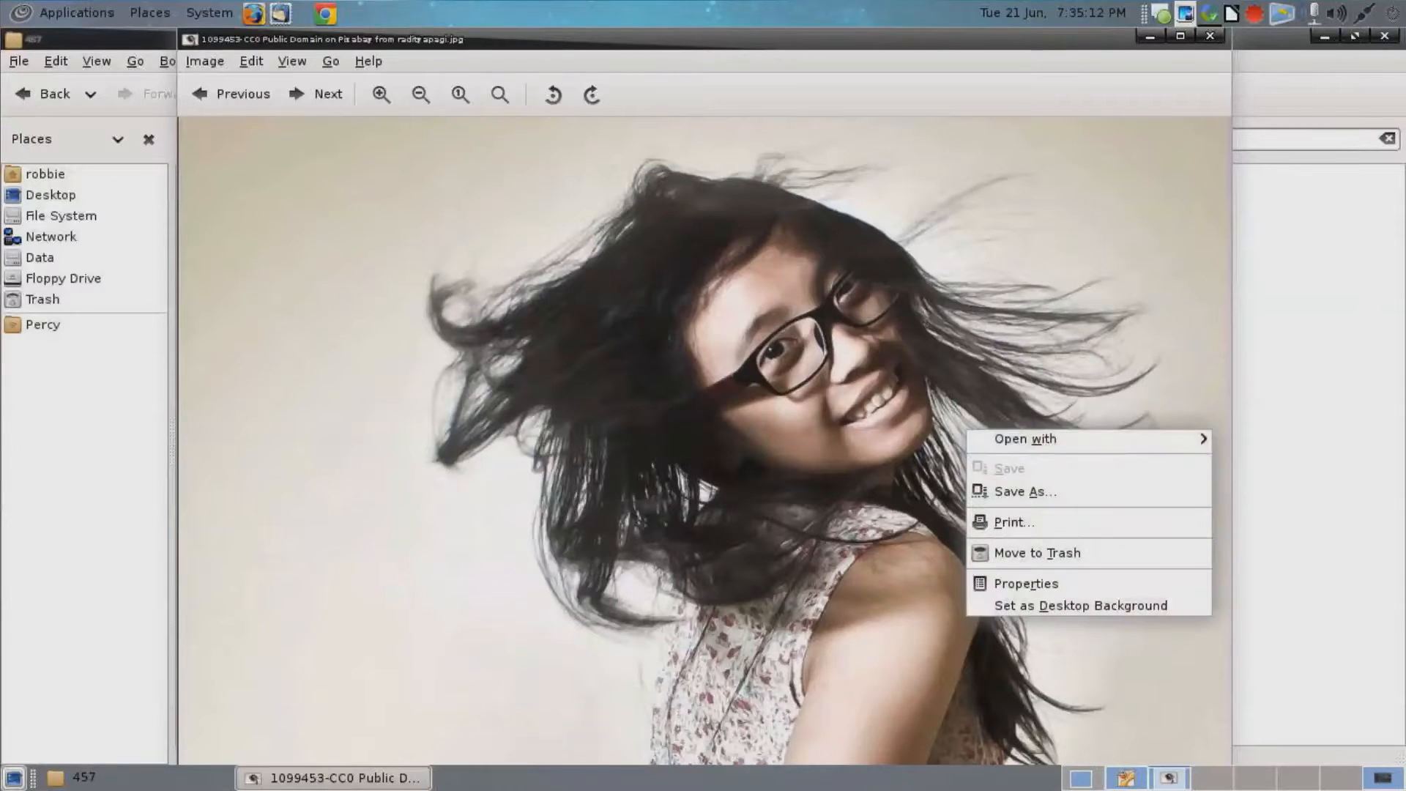
{"action": "mouse_move", "coordinate": [1026, 439]}
{"action": "left_click", "coordinate": [805, 485]}
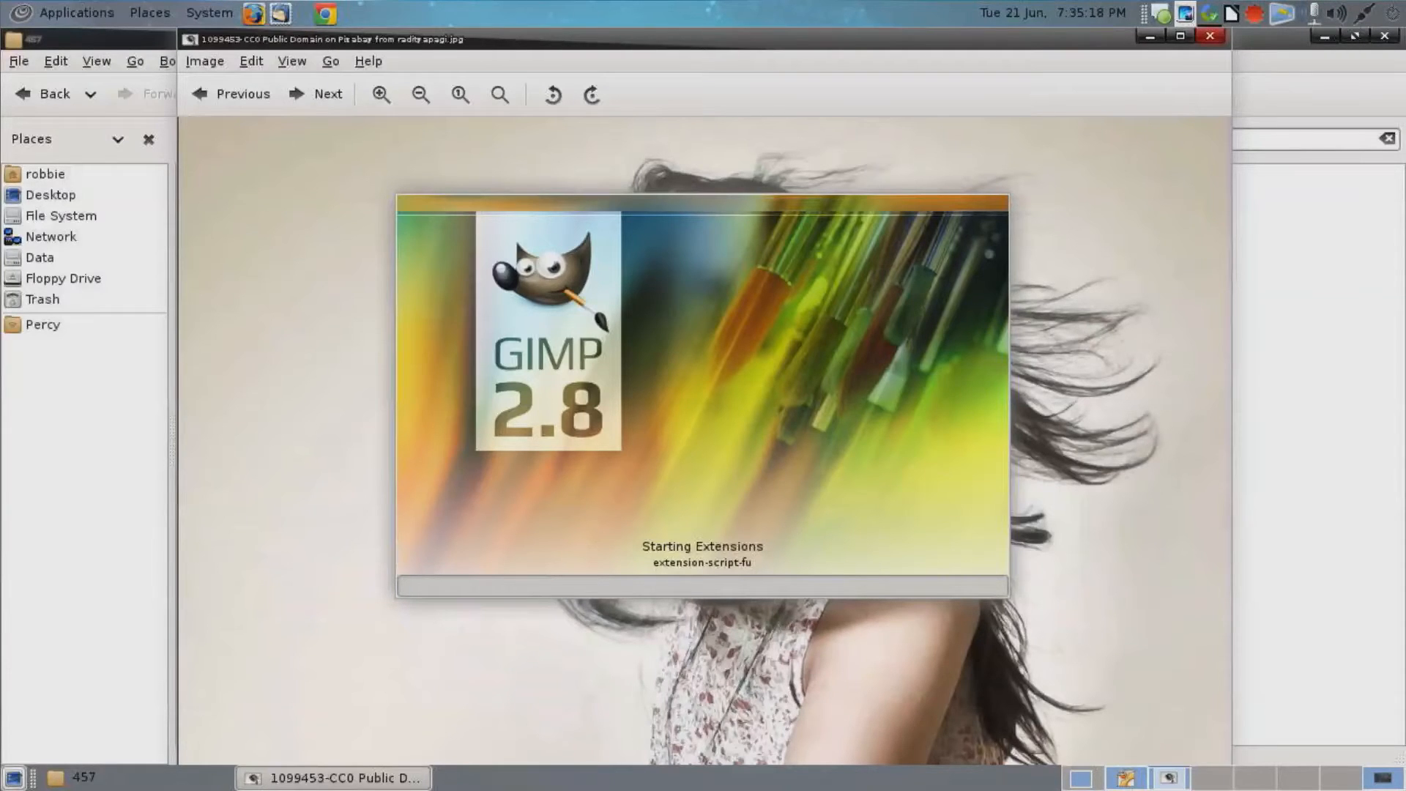
{"action": "left_click", "coordinate": [1211, 36]}
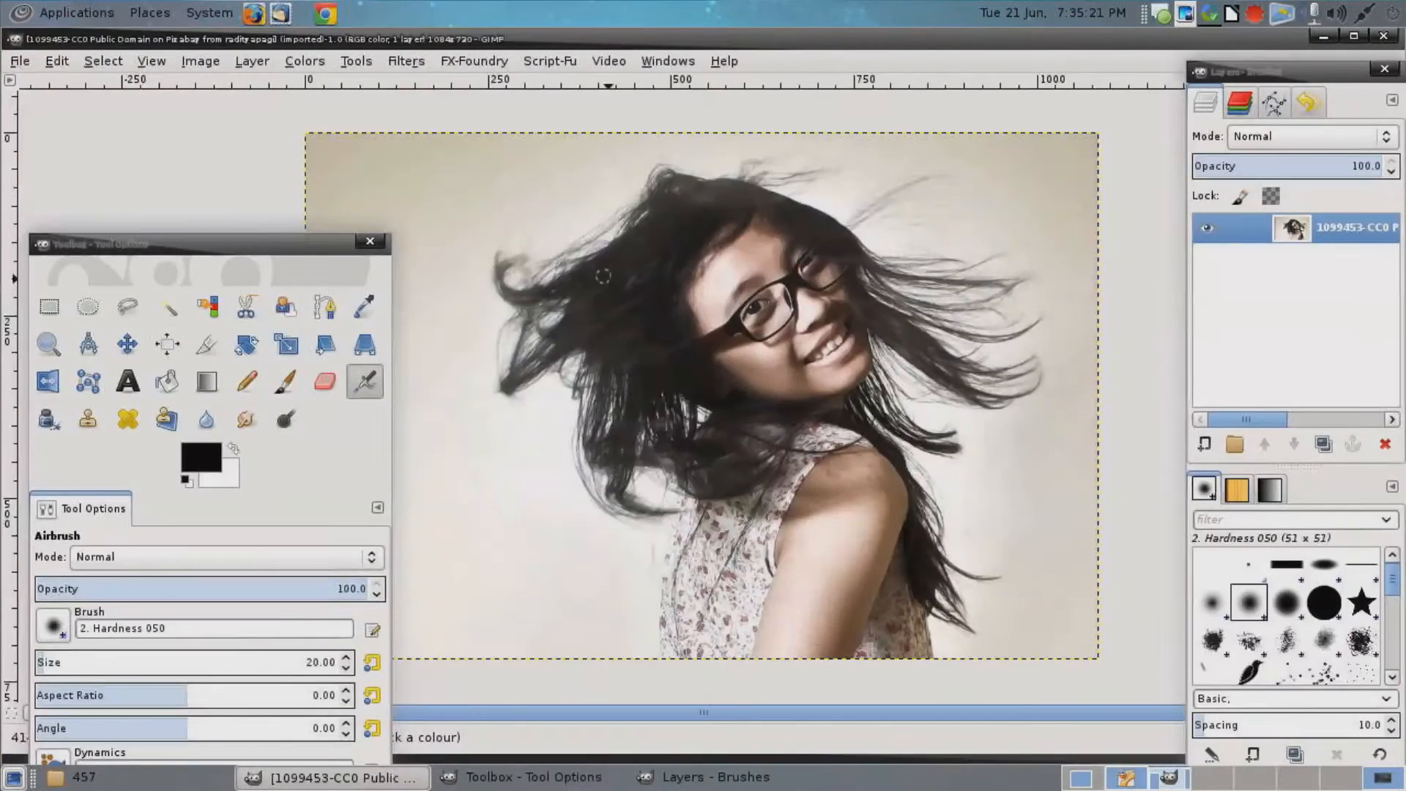
Duplicate the photo layer and add a layer mask to the copy, initialized from a grayscale copy of the layer.
{"action": "right_click", "coordinate": [795, 363]}
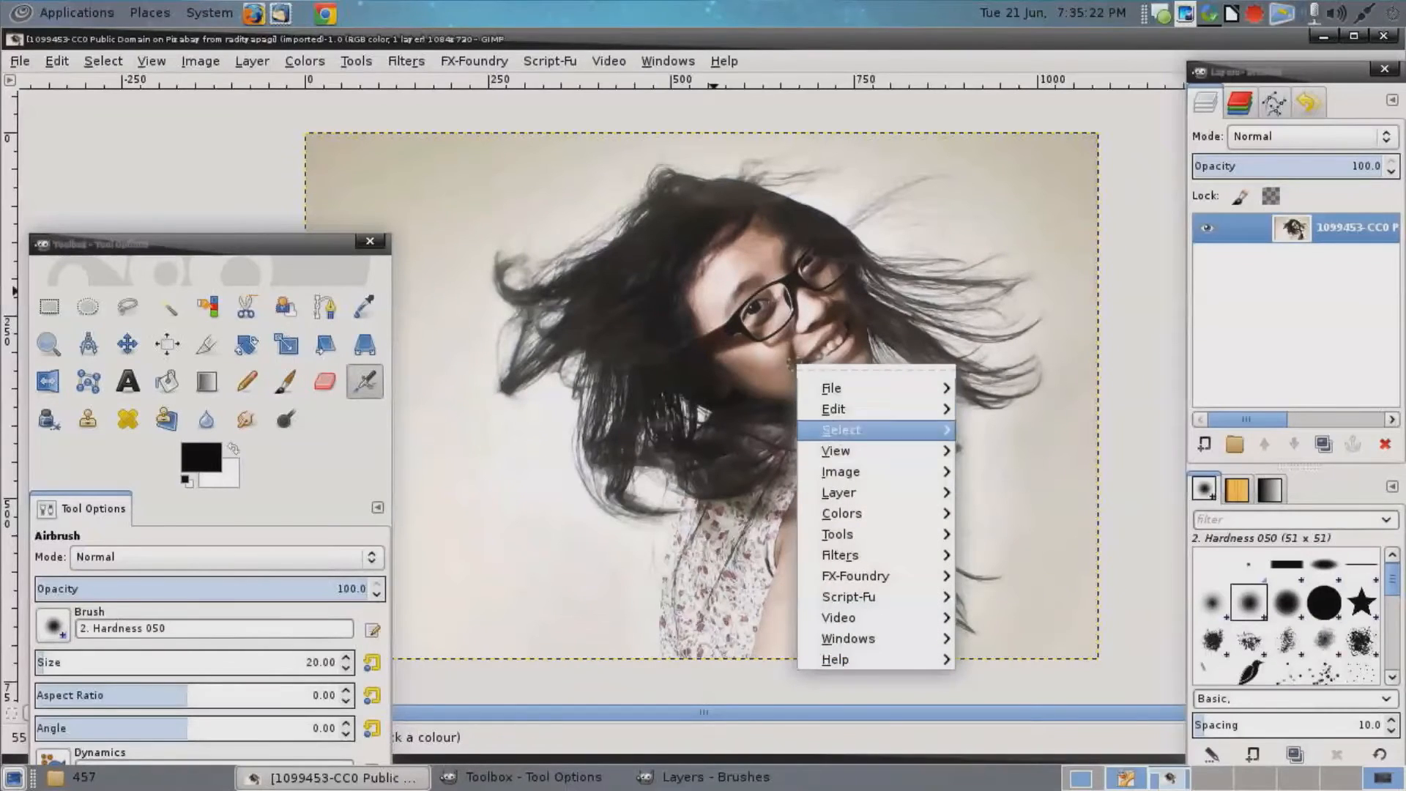
{"action": "mouse_move", "coordinate": [839, 493]}
{"action": "left_click", "coordinate": [1030, 448]}
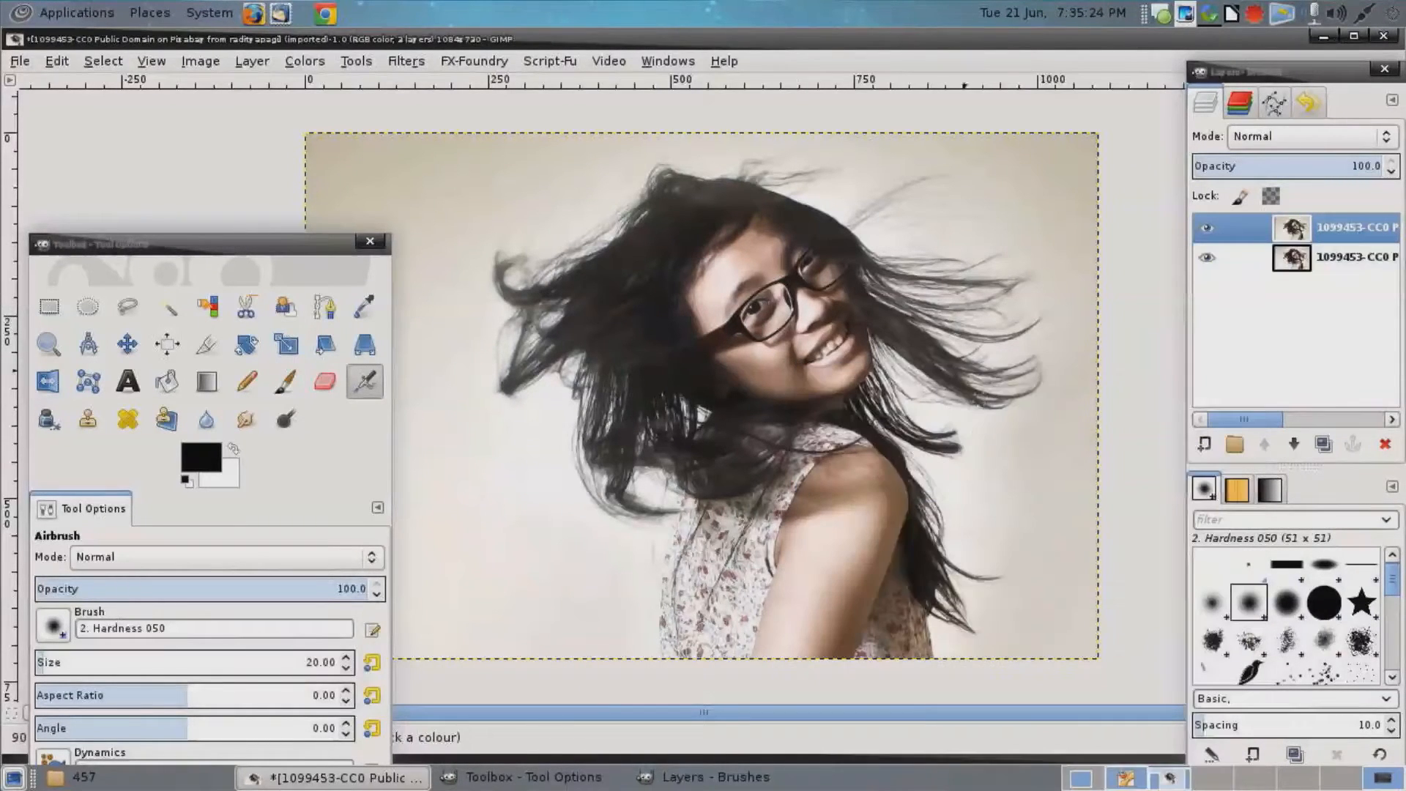
{"action": "right_click", "coordinate": [900, 292]}
{"action": "mouse_move", "coordinate": [952, 419]}
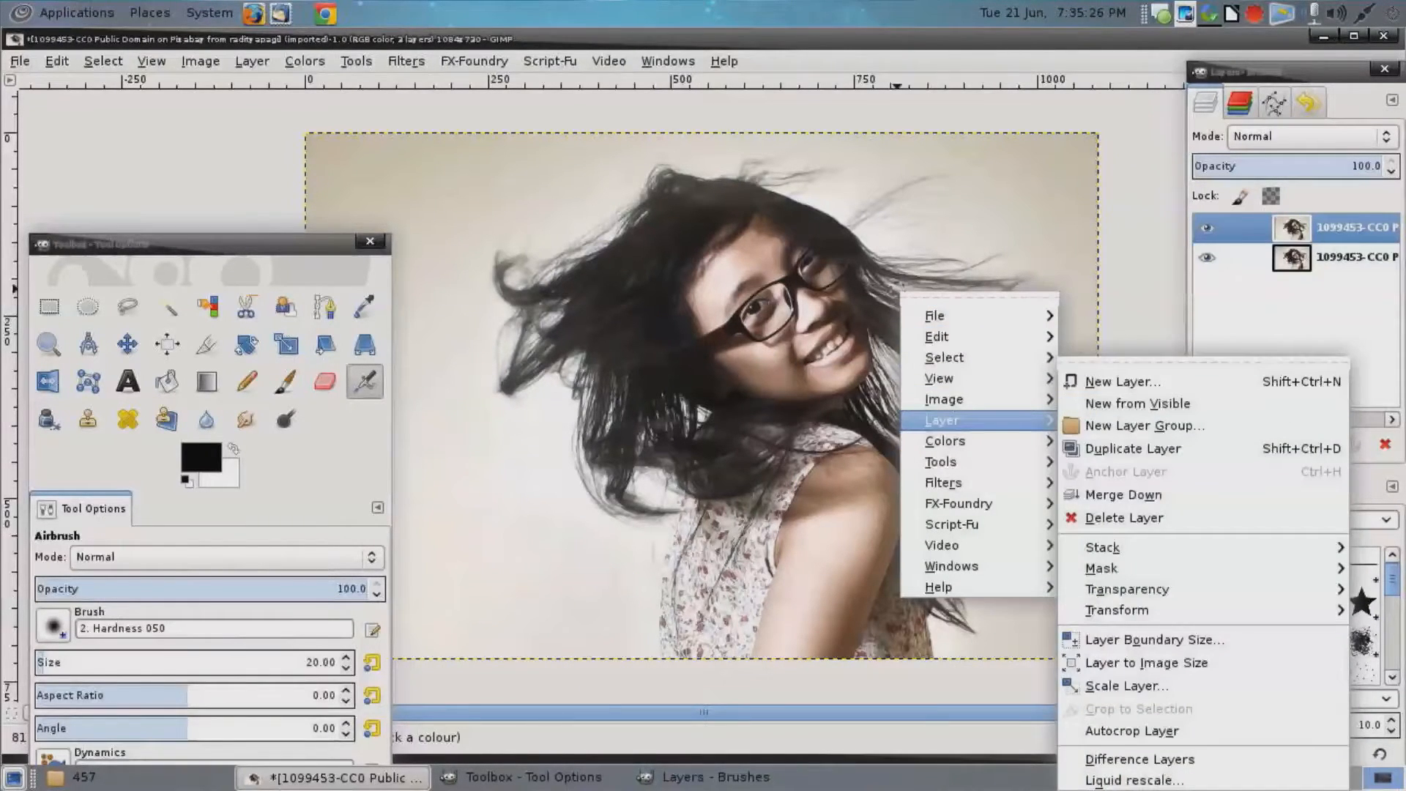
{"action": "left_click", "coordinate": [1322, 226]}
{"action": "right_click", "coordinate": [1322, 226]}
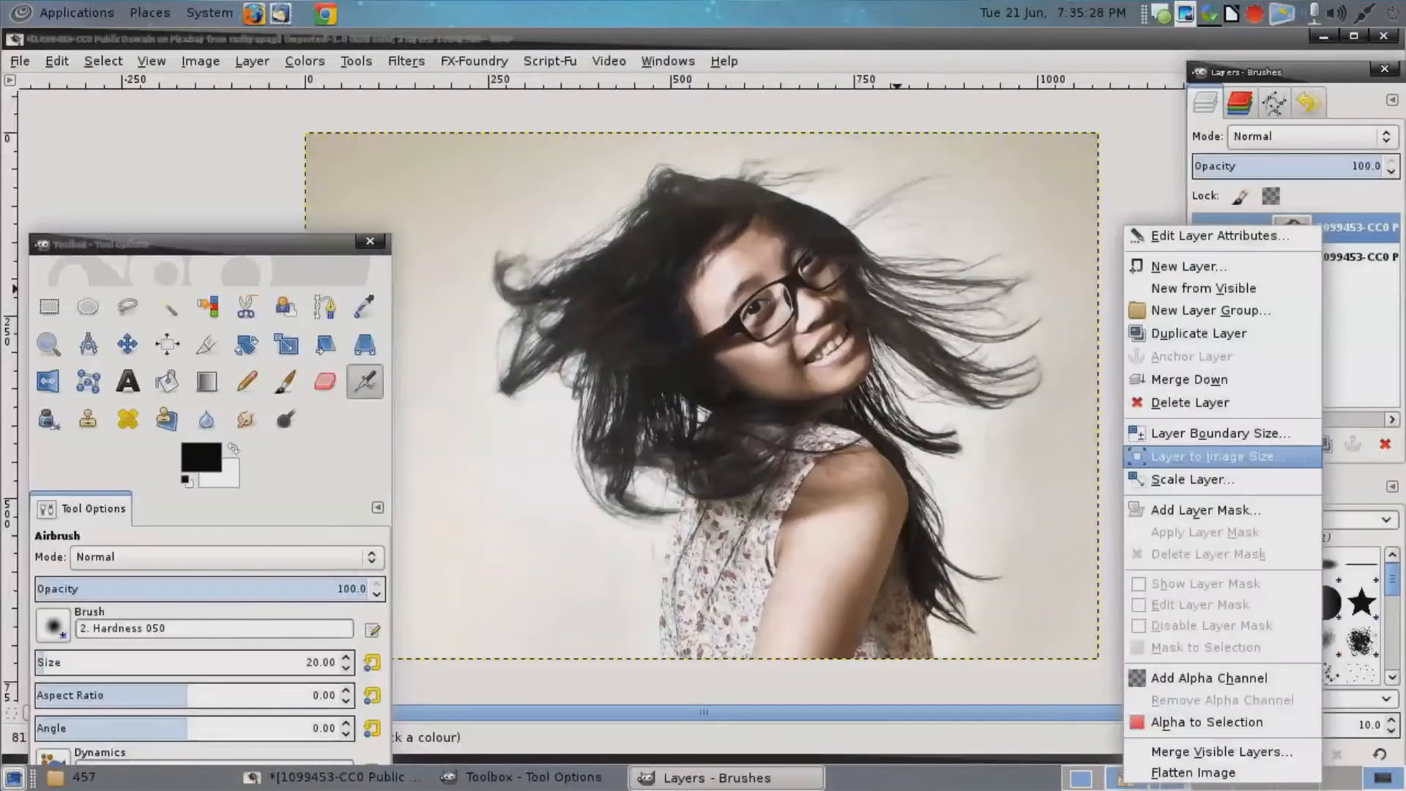
{"action": "left_click", "coordinate": [1205, 510]}
{"action": "left_click", "coordinate": [584, 408]}
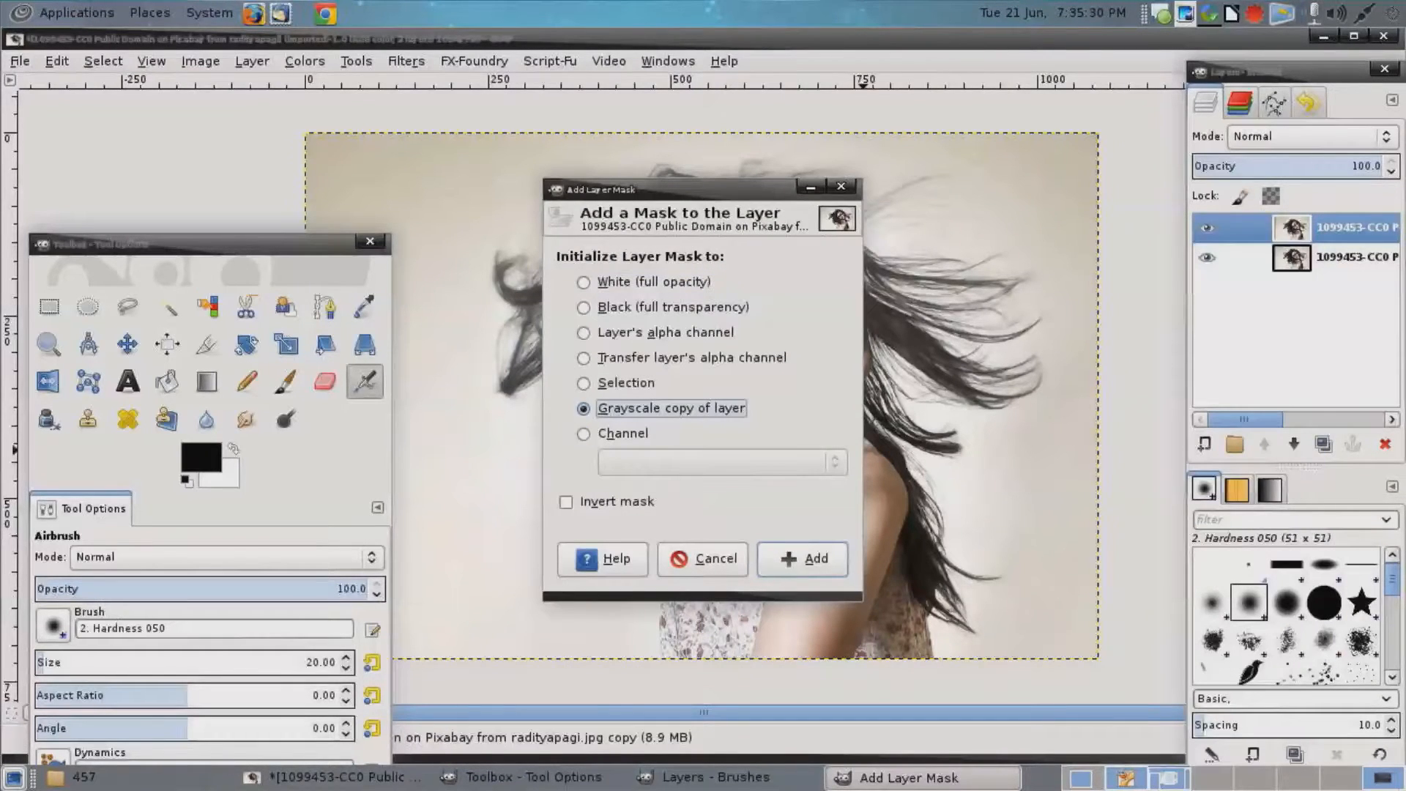
{"action": "left_click", "coordinate": [802, 559]}
Invert the colours of the copied layer's mask.
{"action": "right_click", "coordinate": [737, 361]}
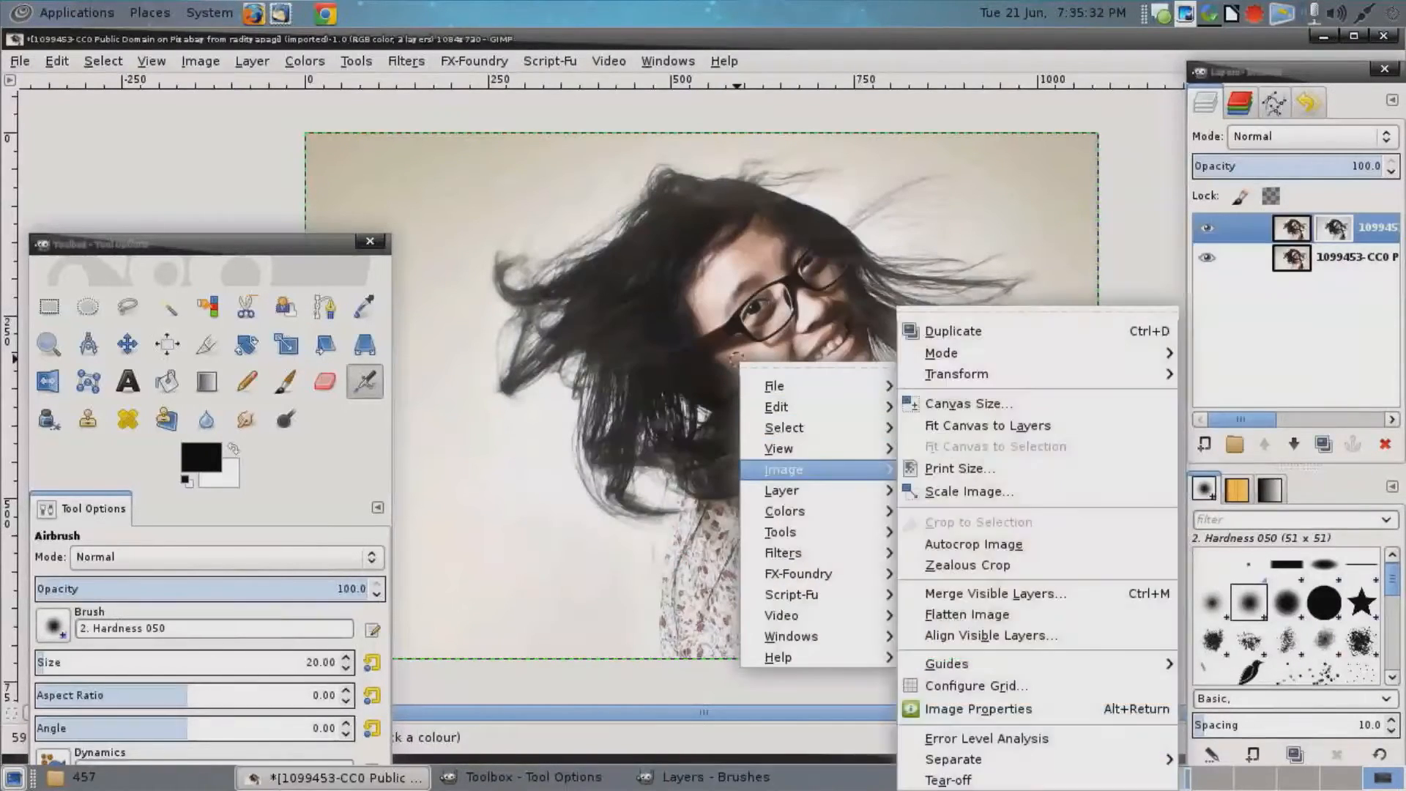
{"action": "mouse_move", "coordinate": [784, 511]}
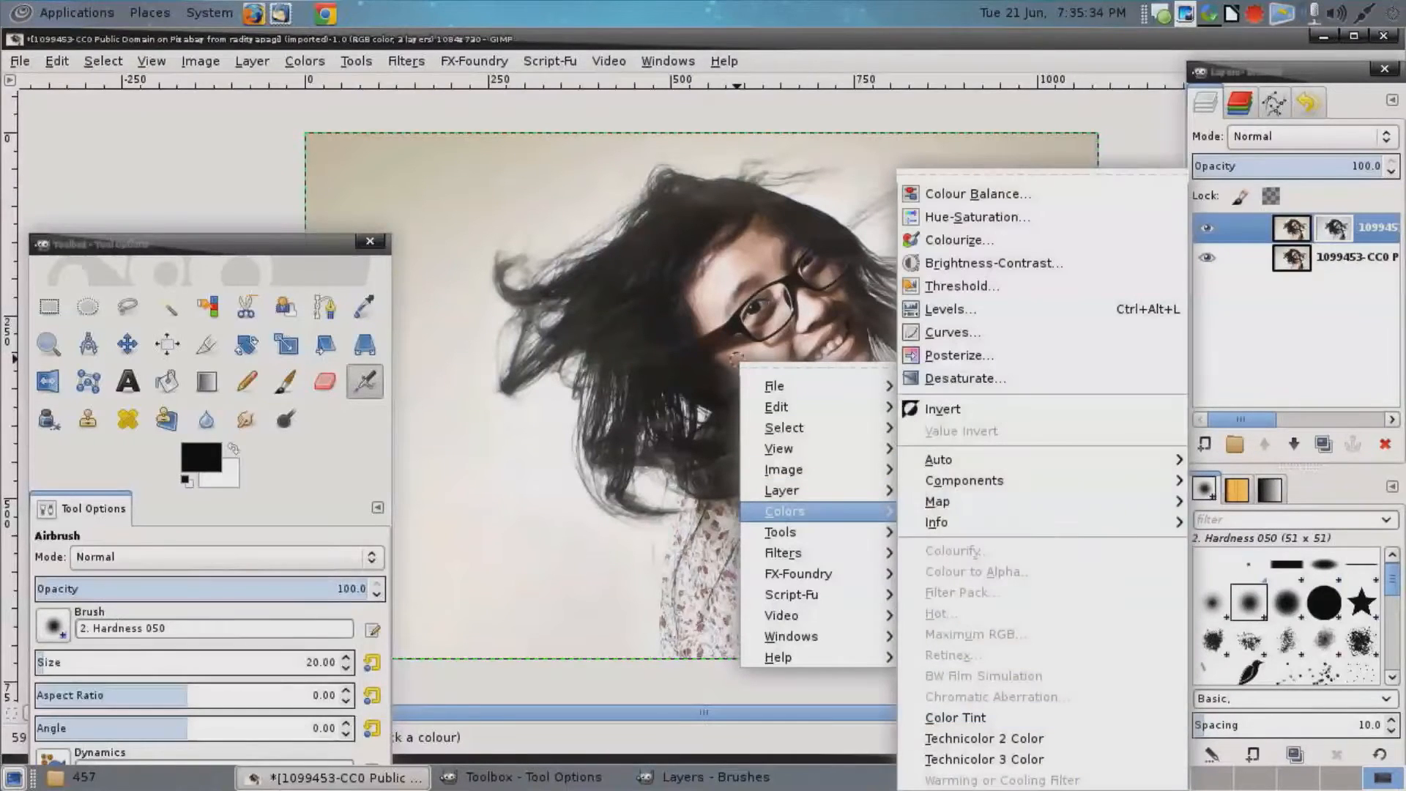
{"action": "left_click", "coordinate": [943, 409]}
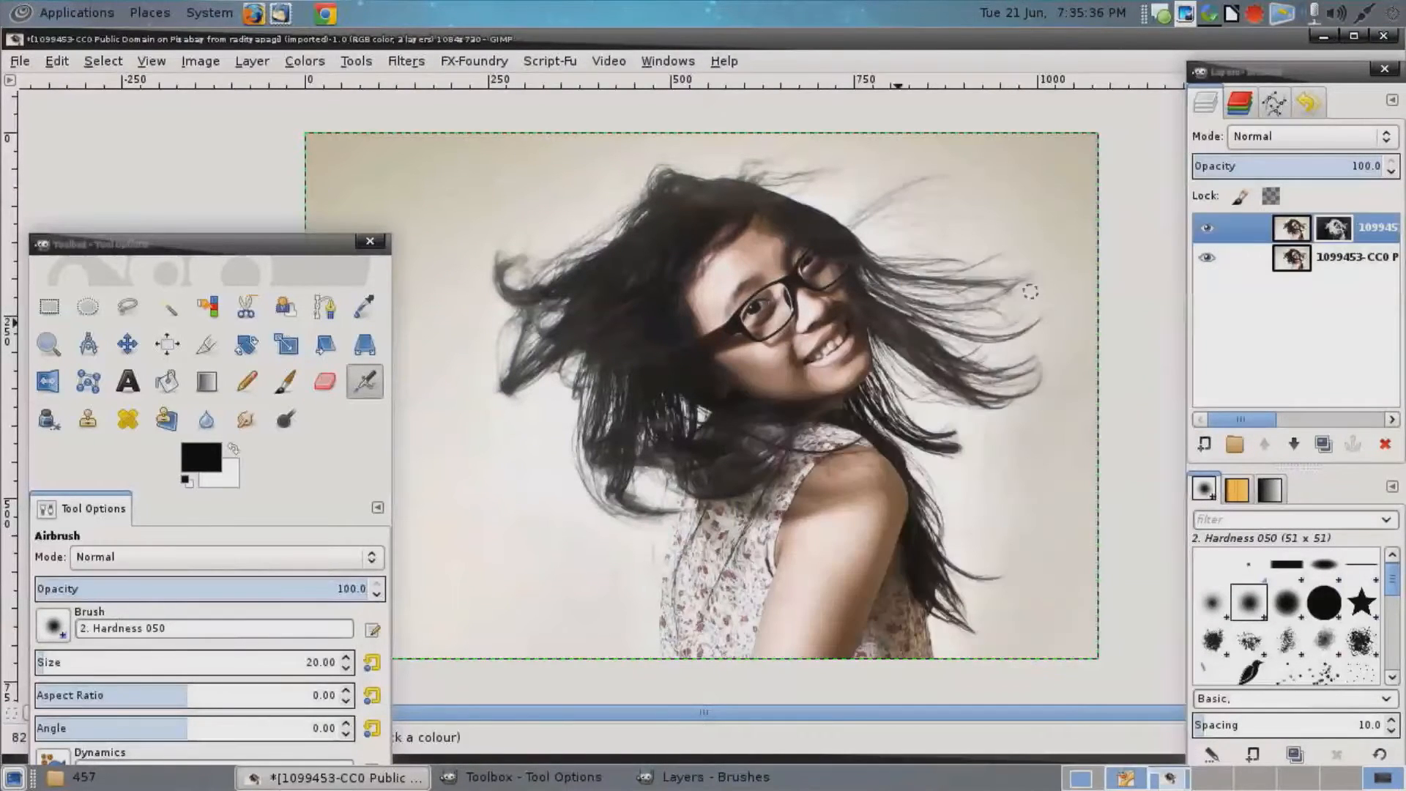
Raise the mask's contrast with a Curves adjustment that pushes dark tones to black and light tones to white.
{"action": "right_click", "coordinate": [805, 346]}
{"action": "mouse_move", "coordinate": [854, 498]}
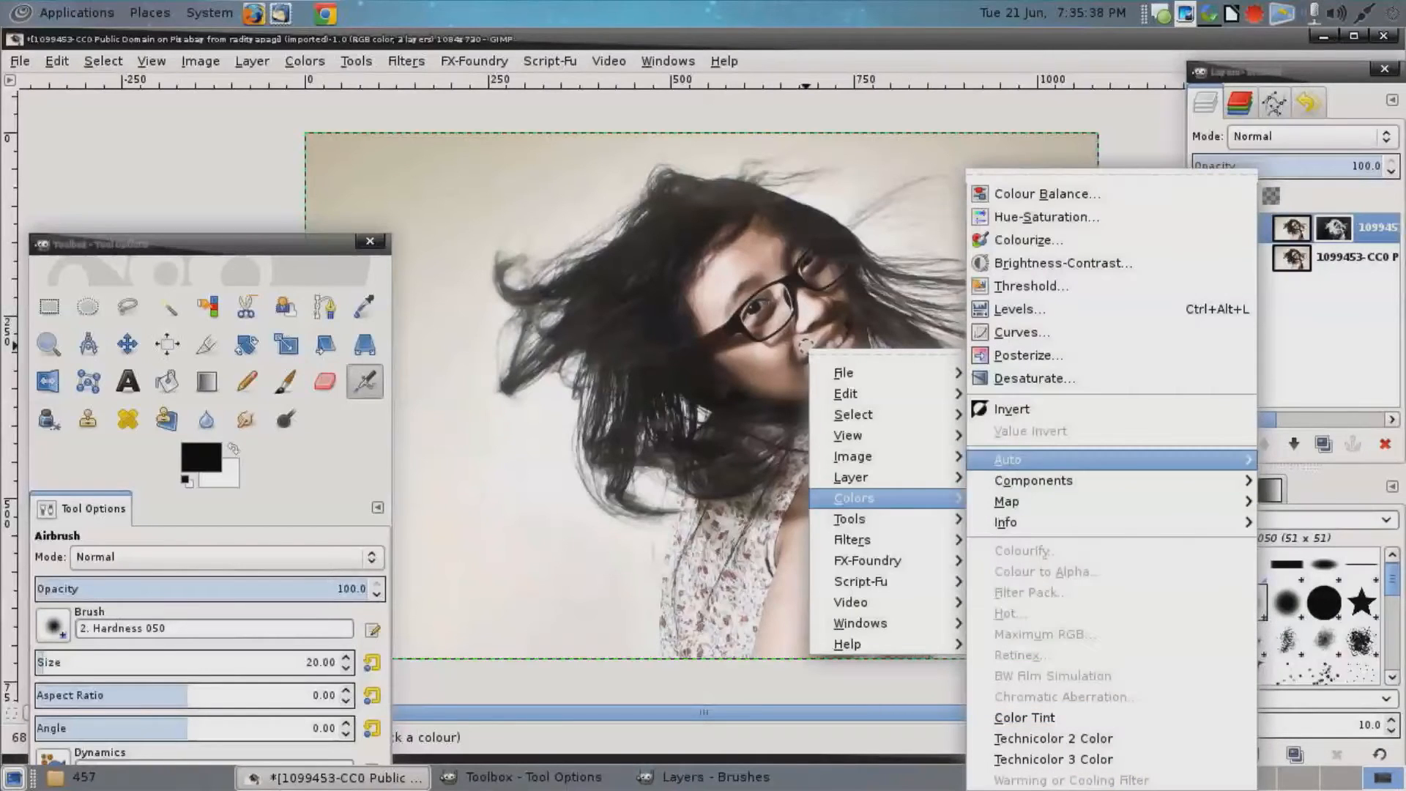
{"action": "mouse_move", "coordinate": [1032, 481]}
{"action": "left_click", "coordinate": [1022, 332]}
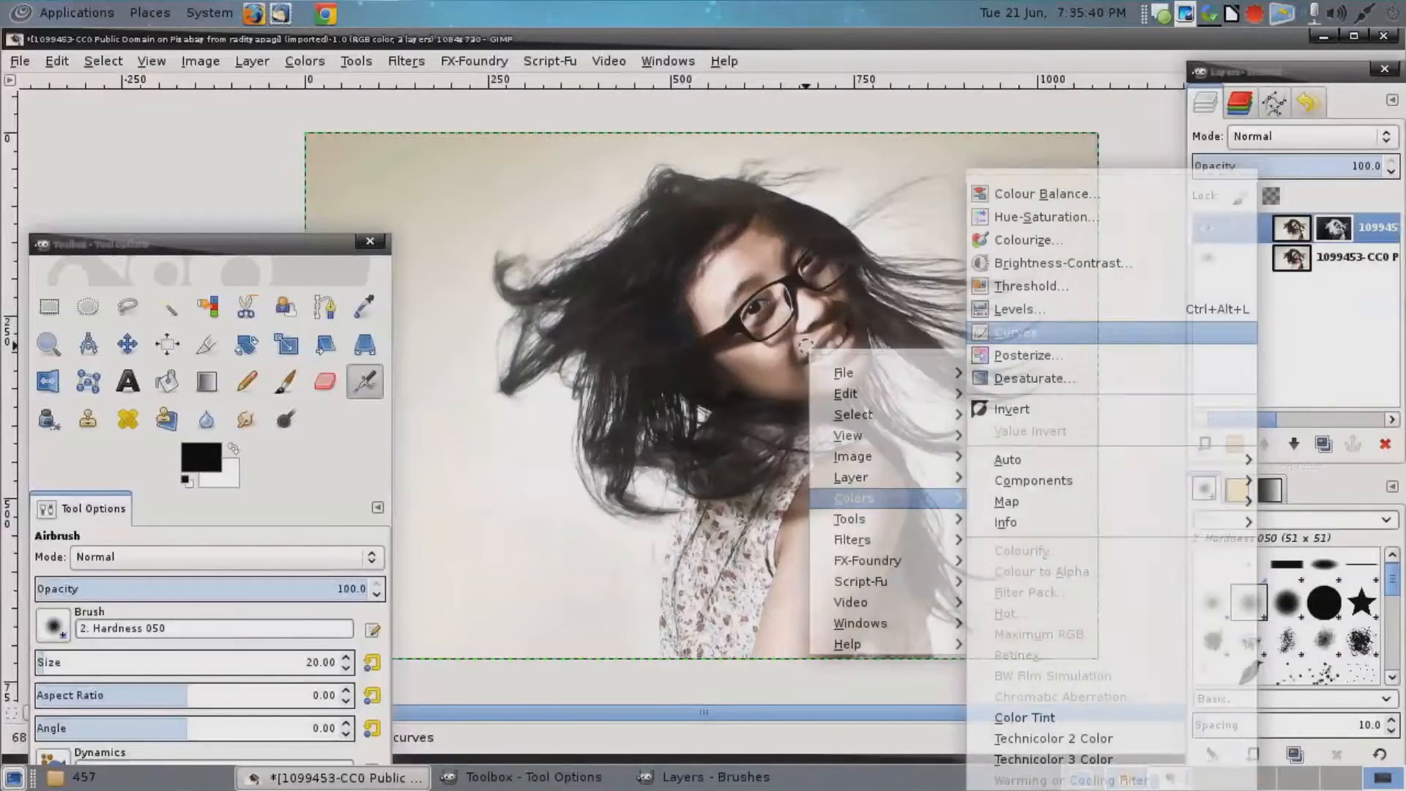
{"action": "left_click_drag", "start_coordinate": [1052, 491], "coordinate": [1063, 535]}
{"action": "left_click_drag", "start_coordinate": [1281, 313], "coordinate": [1269, 244]}
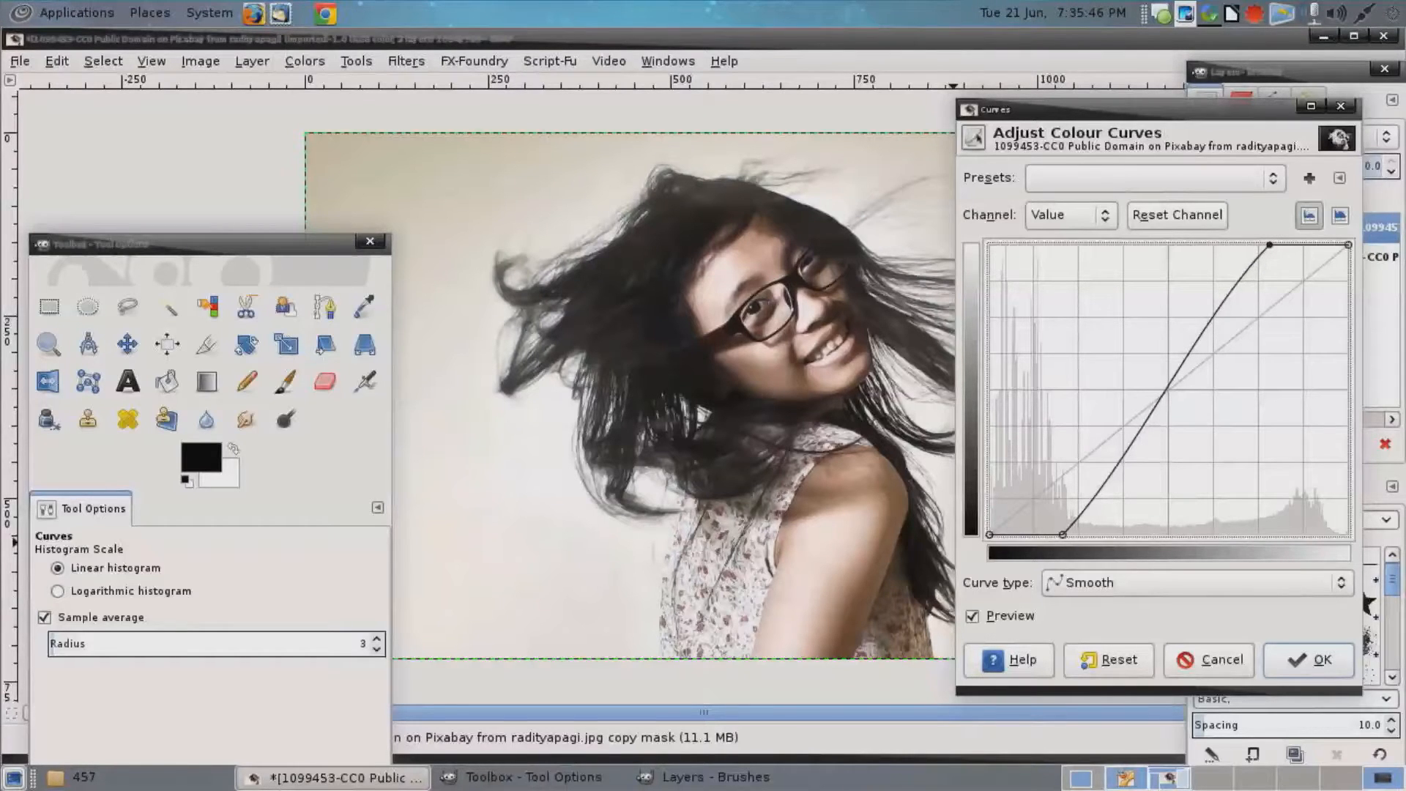
{"action": "key", "text": "Return"}
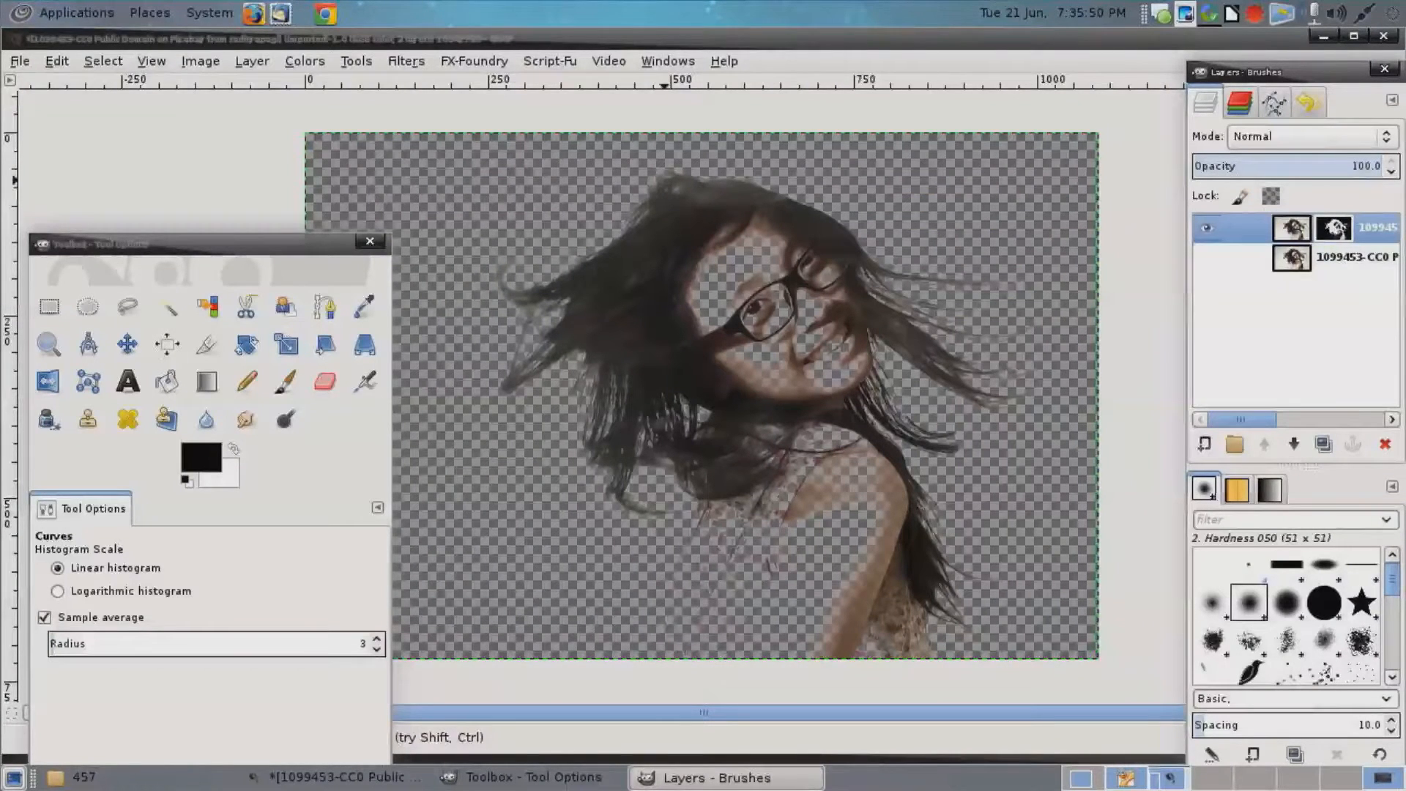
Select the head and all the flying hair with a loose Free Select outline that follows the shoulder and excludes the body.
{"action": "left_click", "coordinate": [128, 306]}
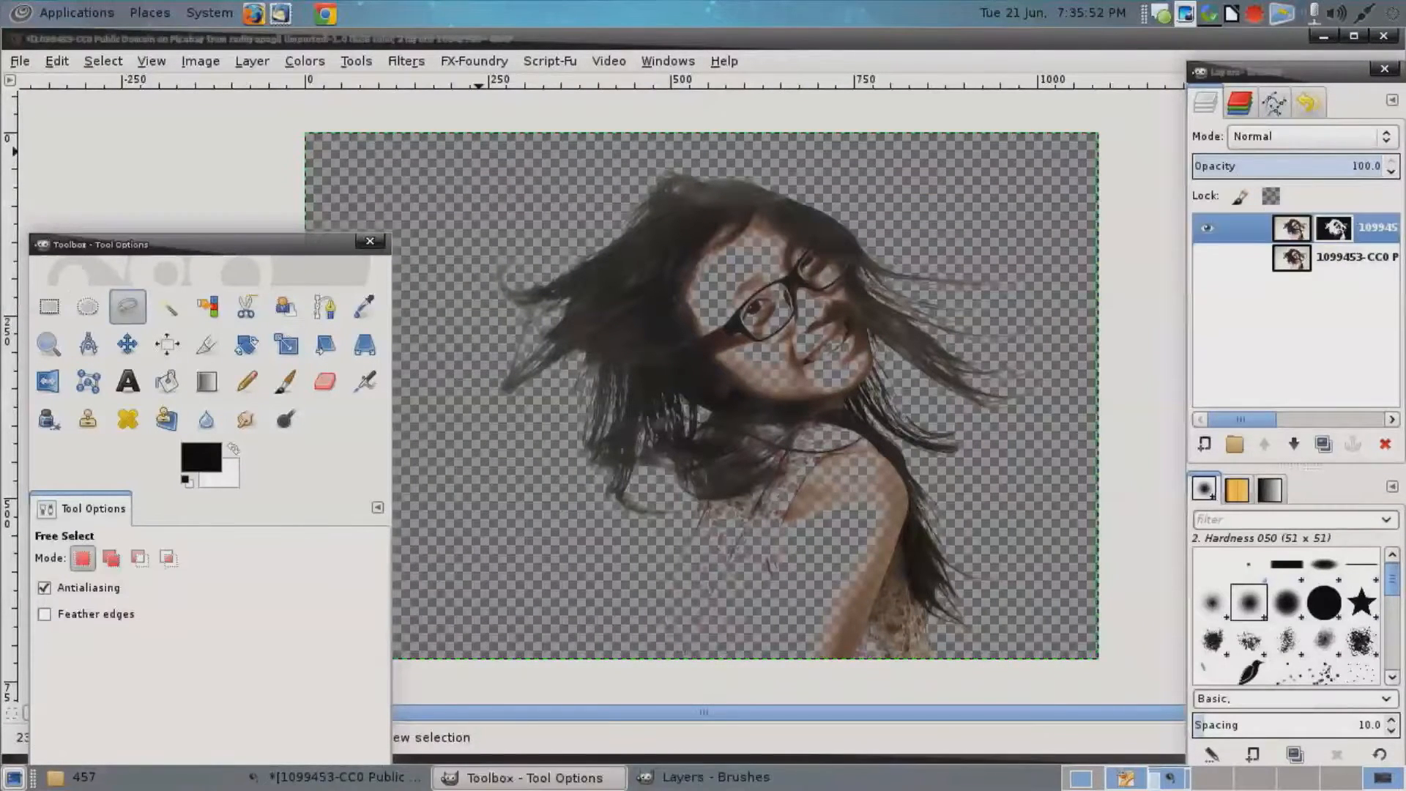
{"action": "left_click", "coordinate": [480, 154]}
{"action": "left_click", "coordinate": [445, 359]}
{"action": "left_click", "coordinate": [496, 558]}
{"action": "left_click", "coordinate": [606, 605]}
{"action": "left_click", "coordinate": [687, 539]}
{"action": "left_click", "coordinate": [703, 501]}
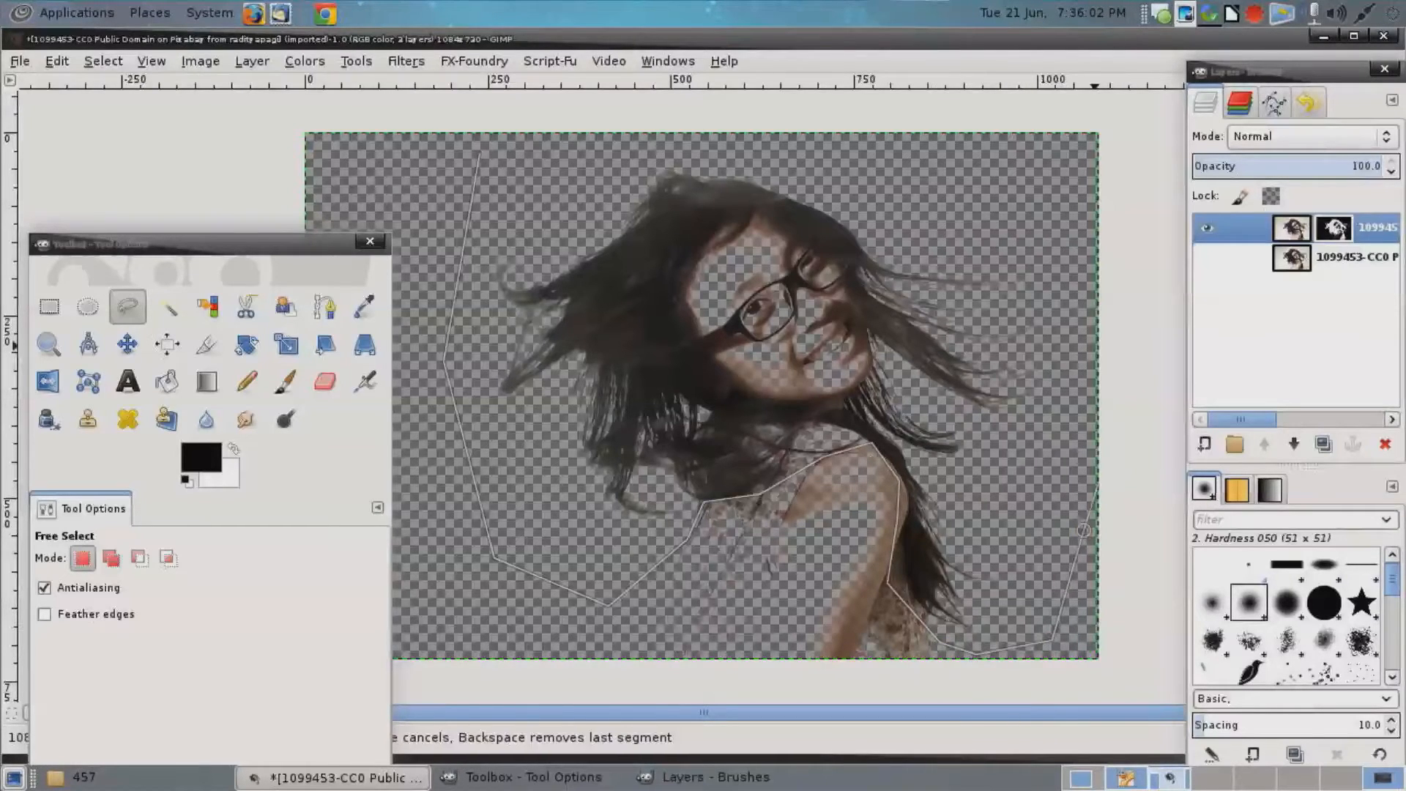
{"action": "left_click", "coordinate": [1075, 108]}
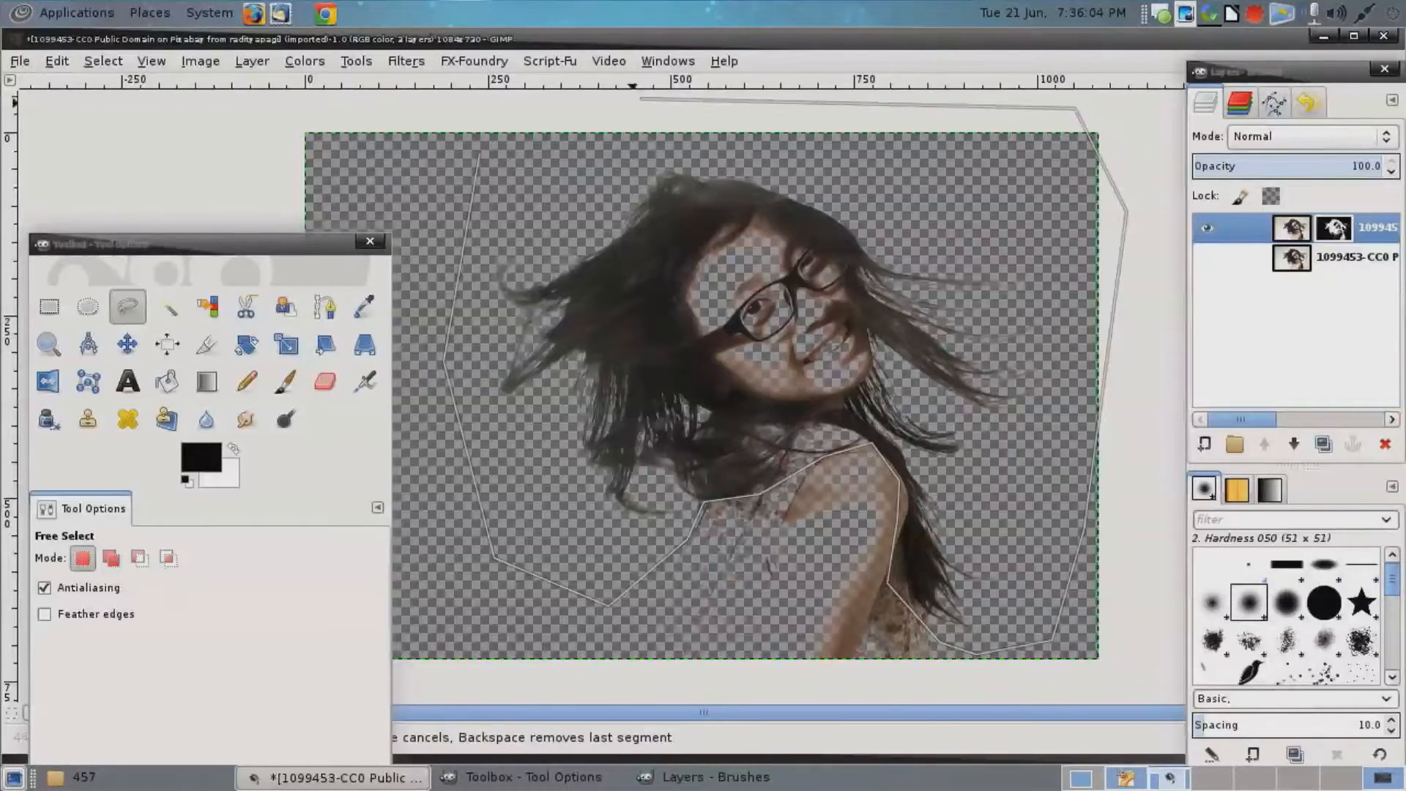
{"action": "double_click", "coordinate": [479, 152]}
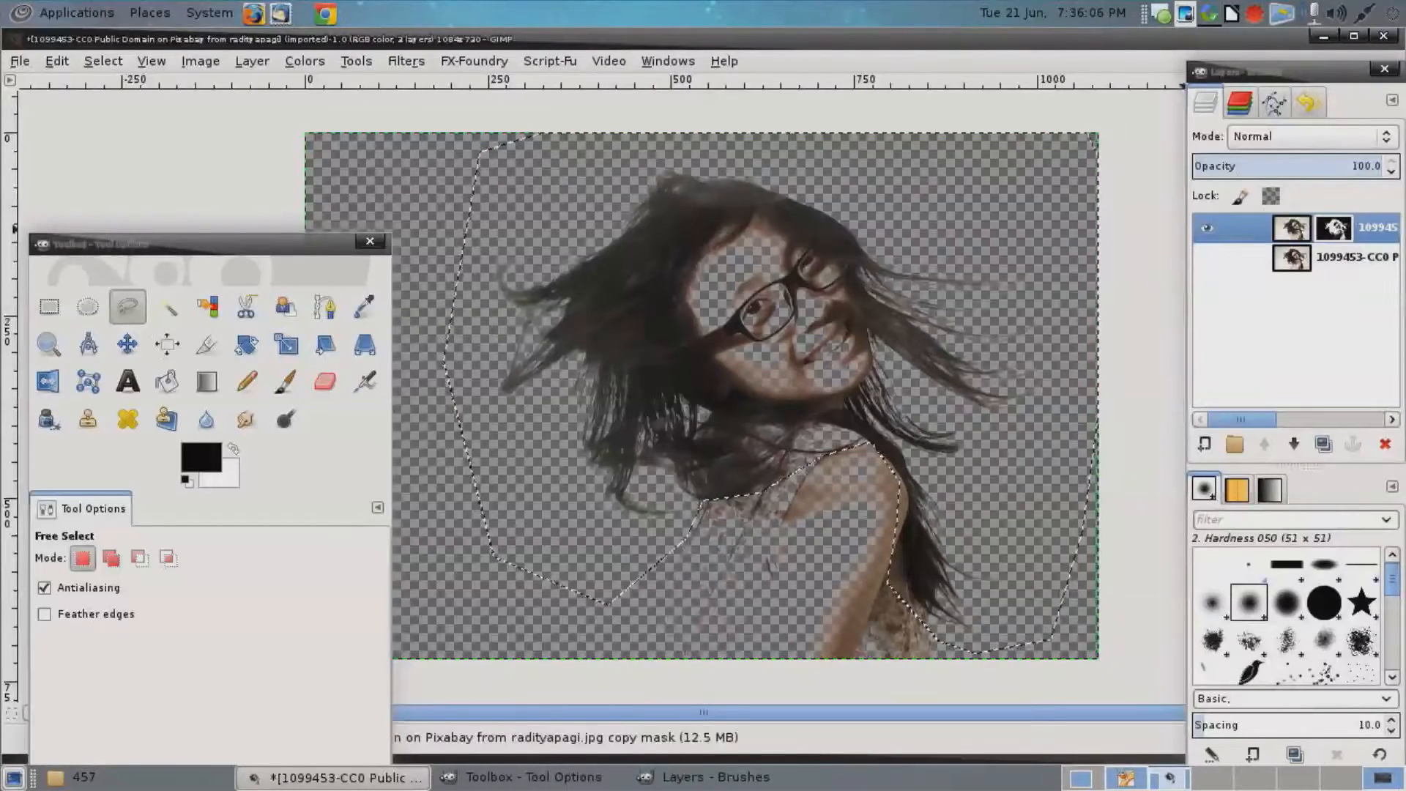
Apply the layer mask, then copy the selected hair area and paste it as a new layer.
{"action": "right_click", "coordinate": [1296, 228]}
{"action": "left_click", "coordinate": [1201, 303]}
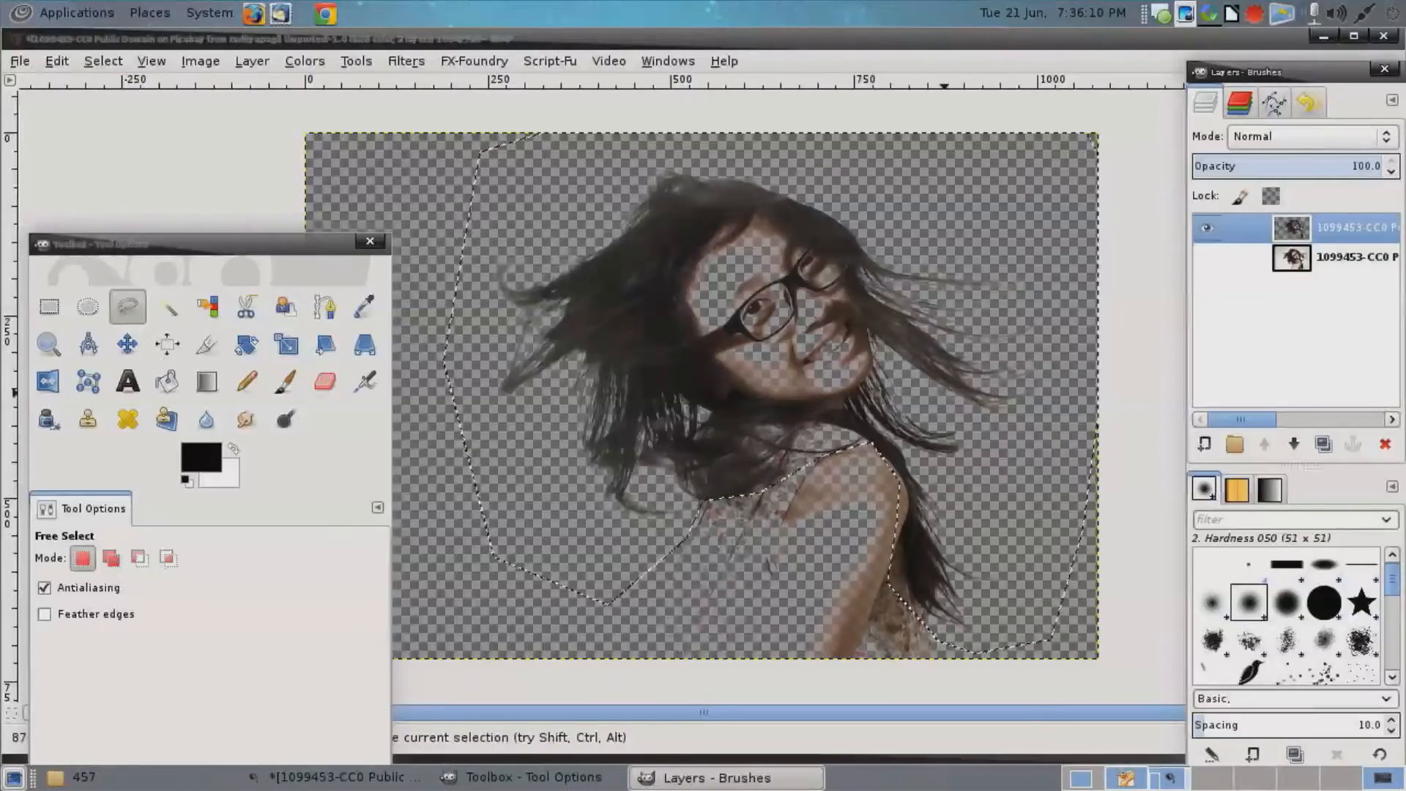
{"action": "right_click", "coordinate": [949, 318]}
{"action": "mouse_move", "coordinate": [986, 366]}
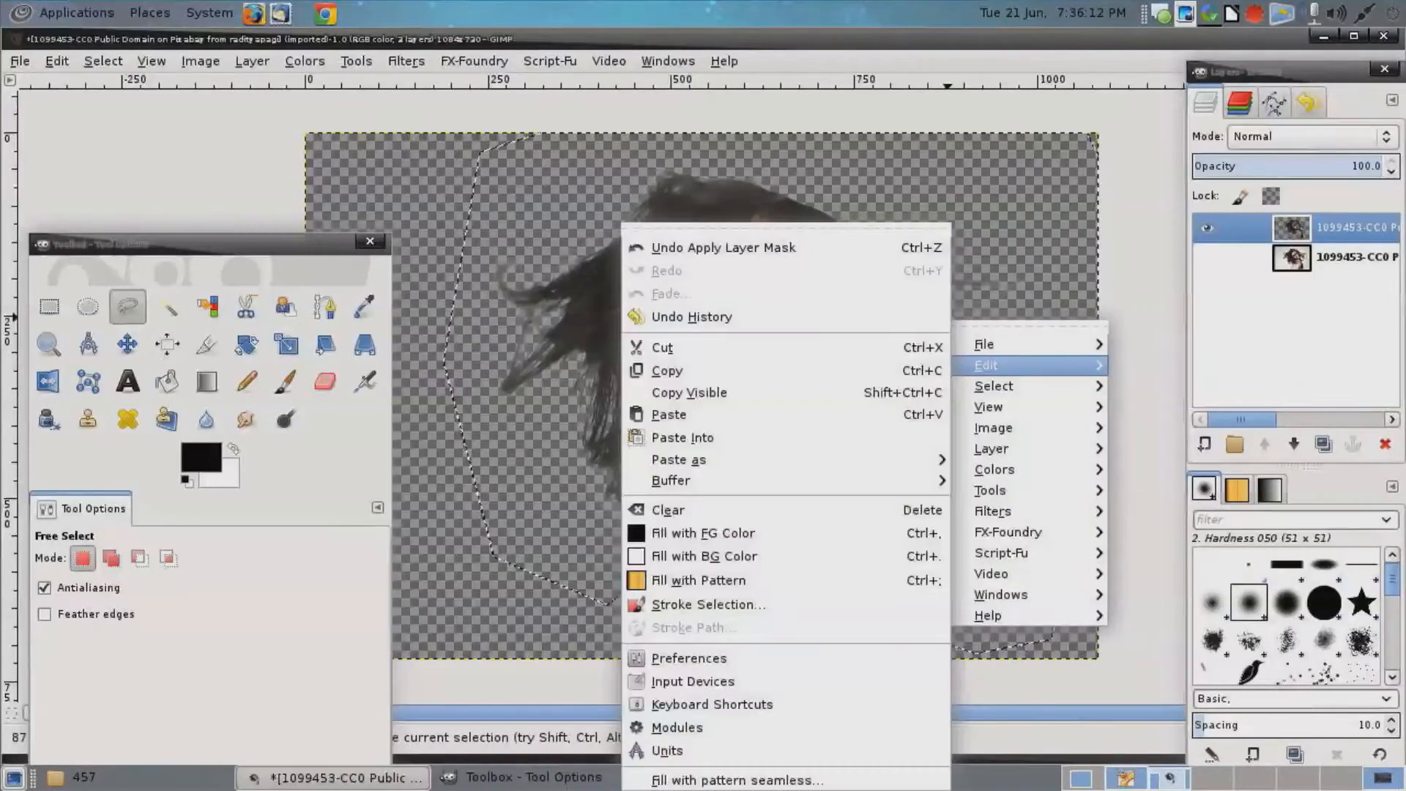
{"action": "right_click", "coordinate": [782, 359]}
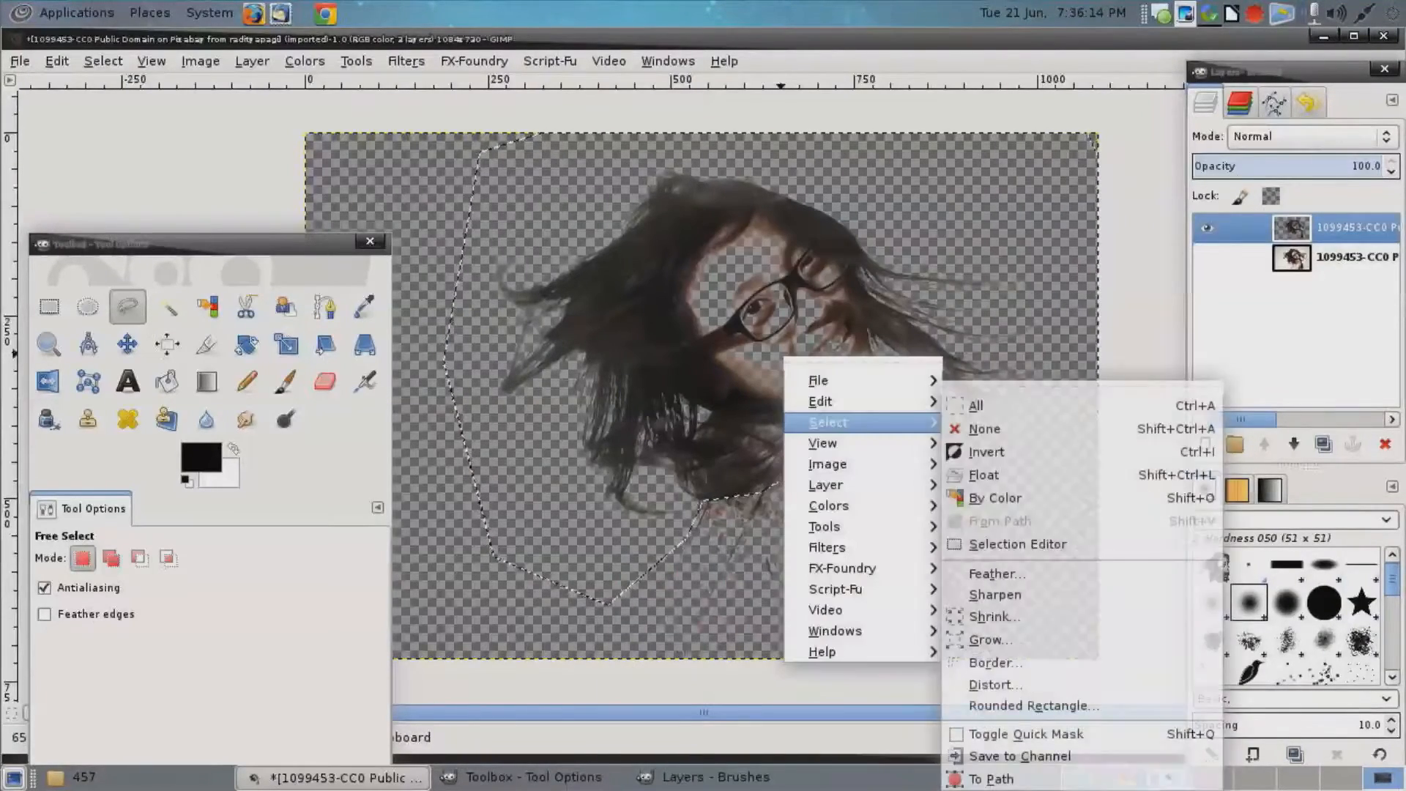
{"action": "mouse_move", "coordinate": [820, 401]}
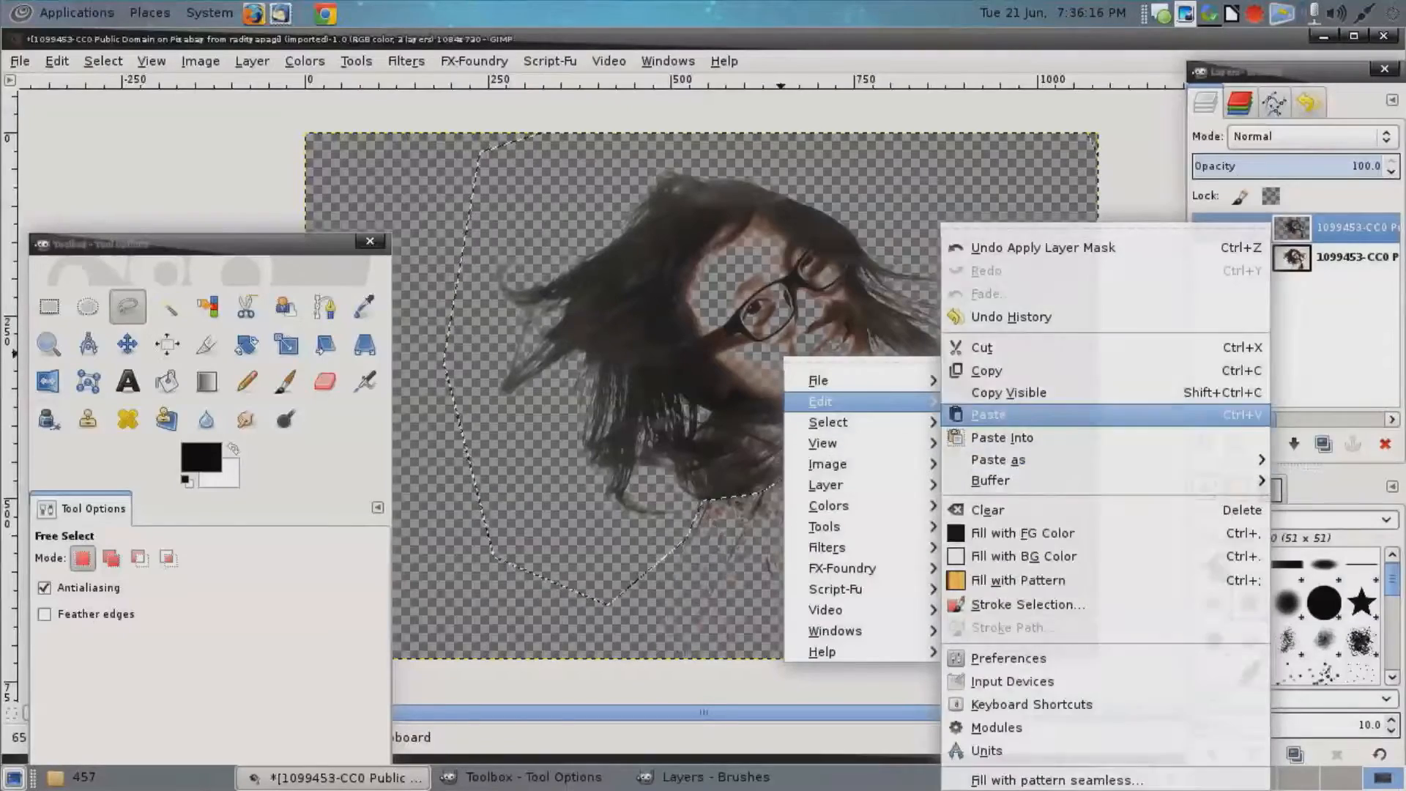
{"action": "left_click", "coordinate": [1002, 437]}
{"action": "right_click", "coordinate": [803, 314]}
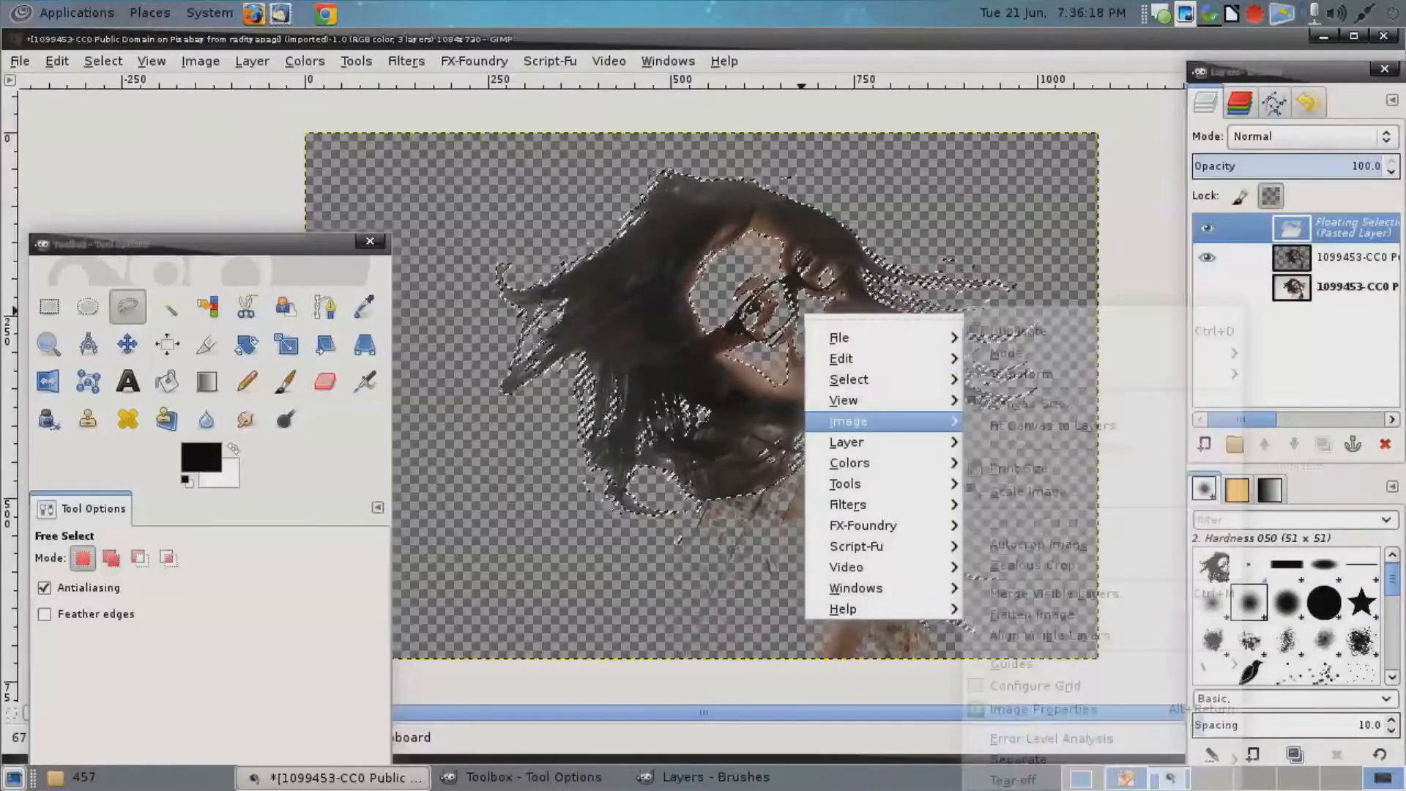
{"action": "mouse_move", "coordinate": [850, 443]}
{"action": "left_click", "coordinate": [1030, 382]}
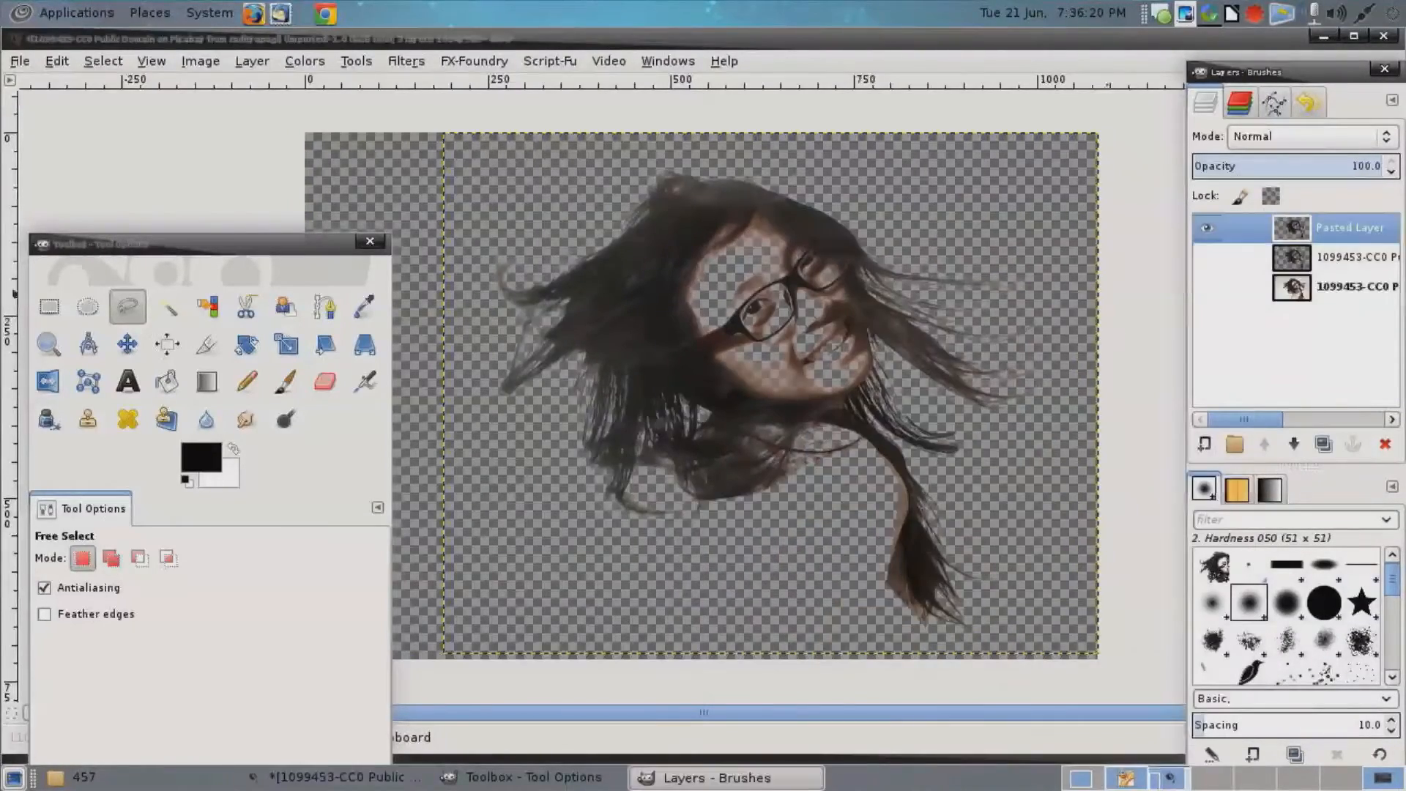
Show the bottom photo layer and trace the face, neck and body with Free Select, keeping the outline inside the hair.
{"action": "left_click", "coordinate": [1292, 287]}
{"action": "left_click", "coordinate": [1208, 287]}
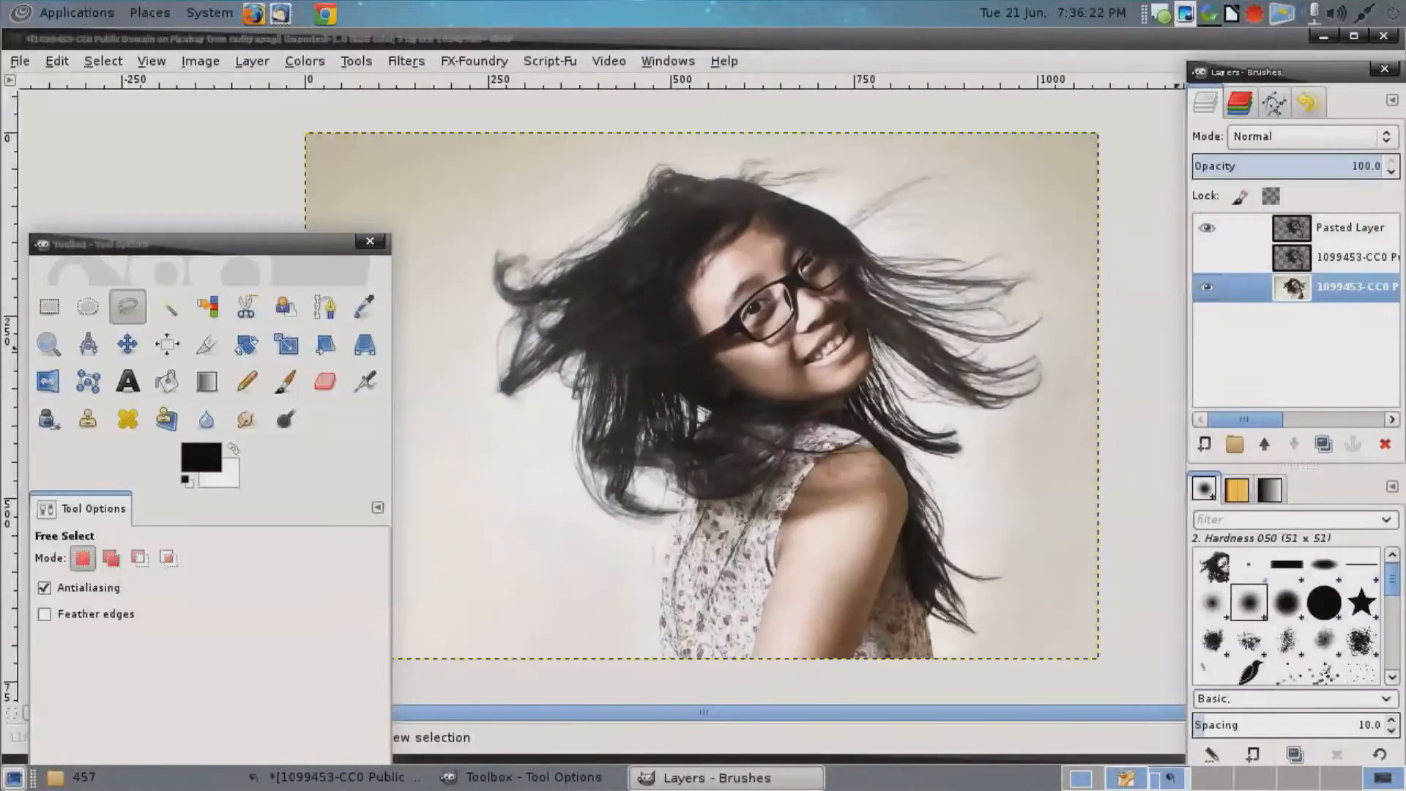
{"action": "left_click", "coordinate": [128, 306]}
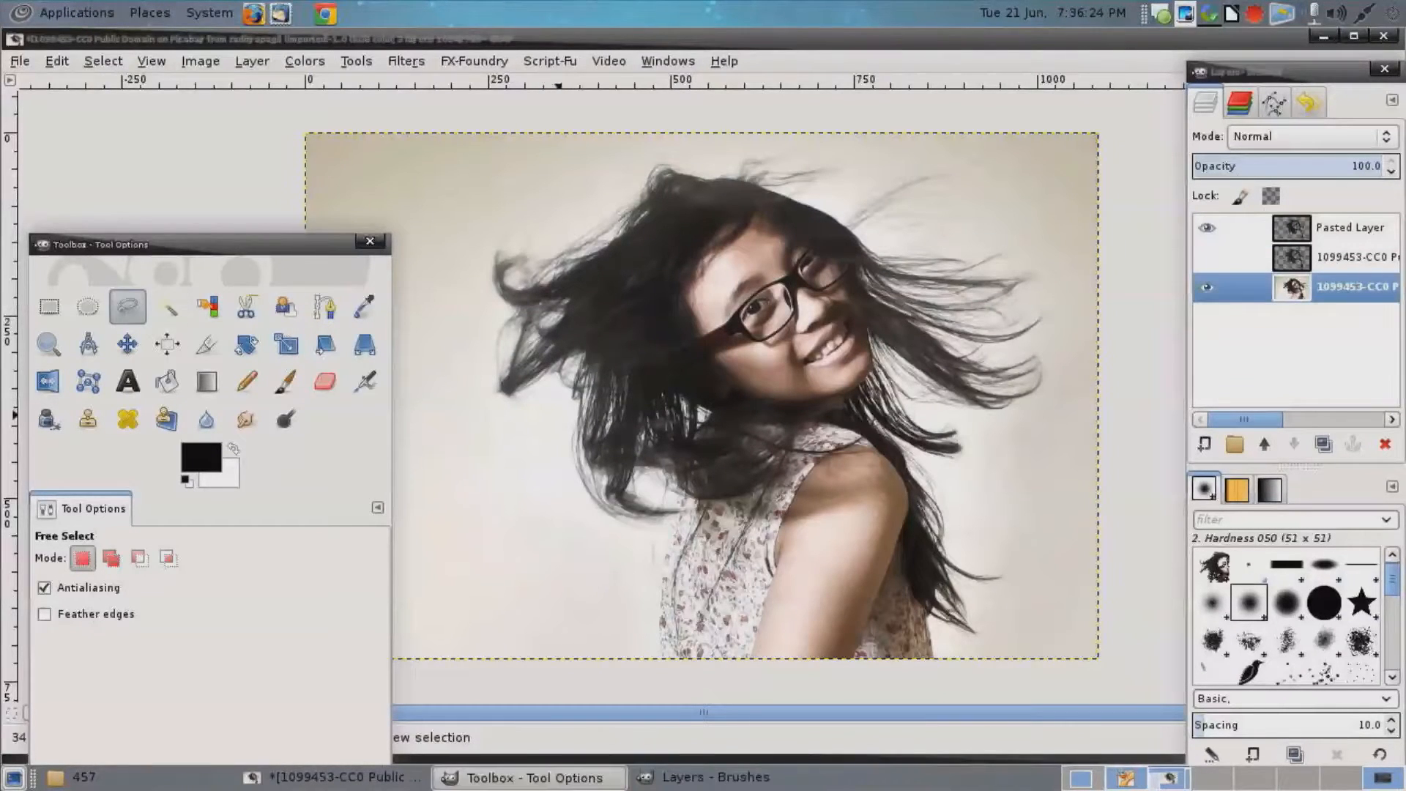
{"action": "left_click", "coordinate": [707, 408]}
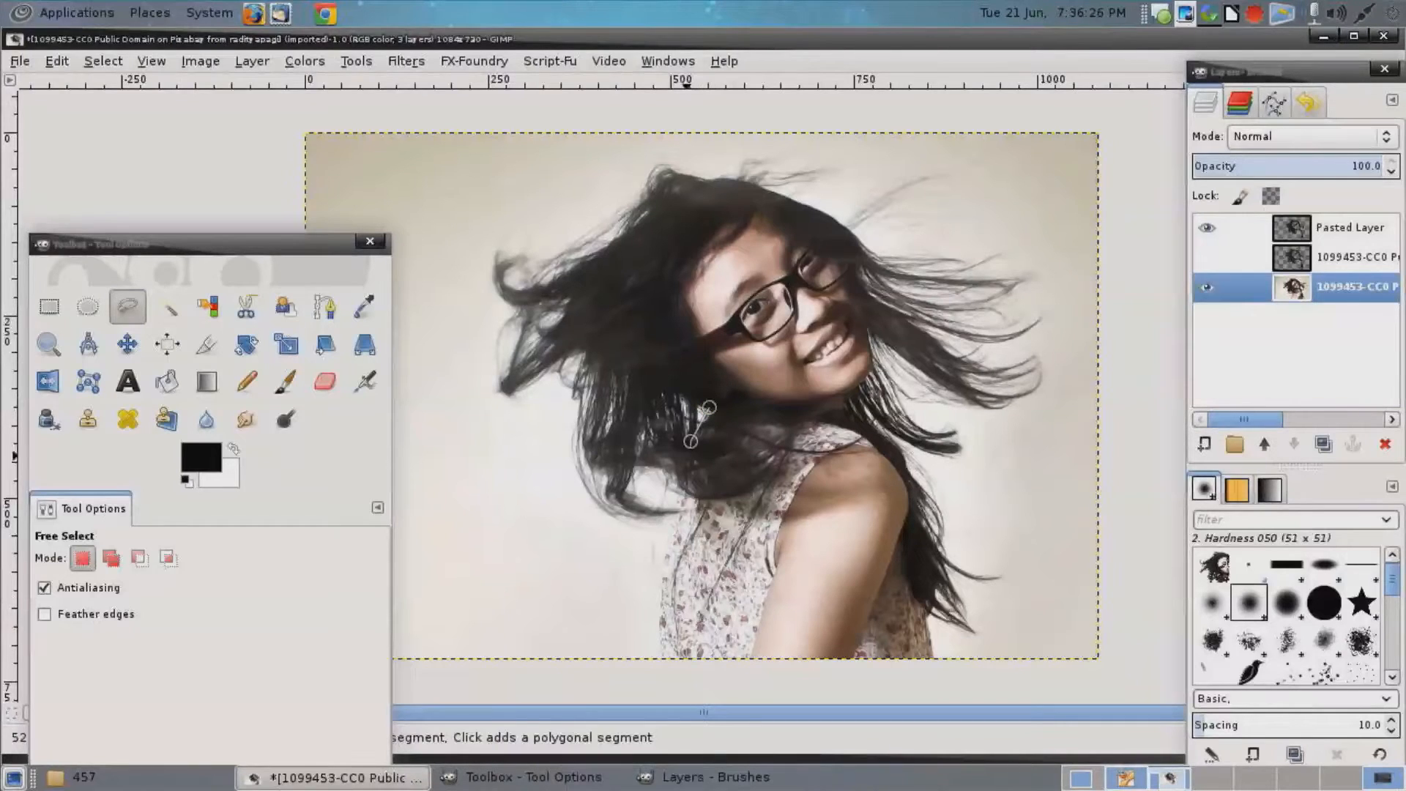
{"action": "left_click", "coordinate": [659, 670]}
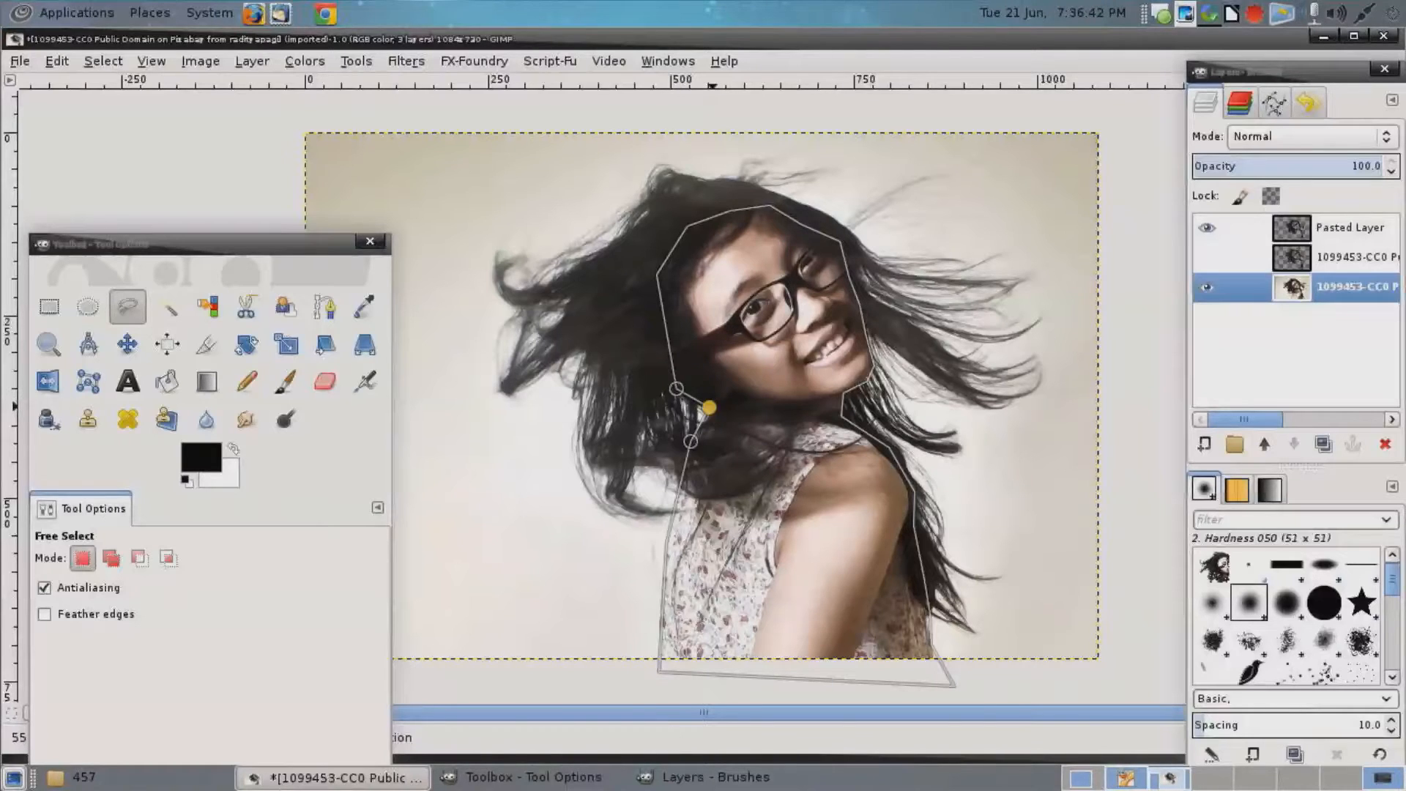
Try to mask the bottom photo layer with the still unclosed outline, and undo the mask.
{"action": "right_click", "coordinate": [1294, 287]}
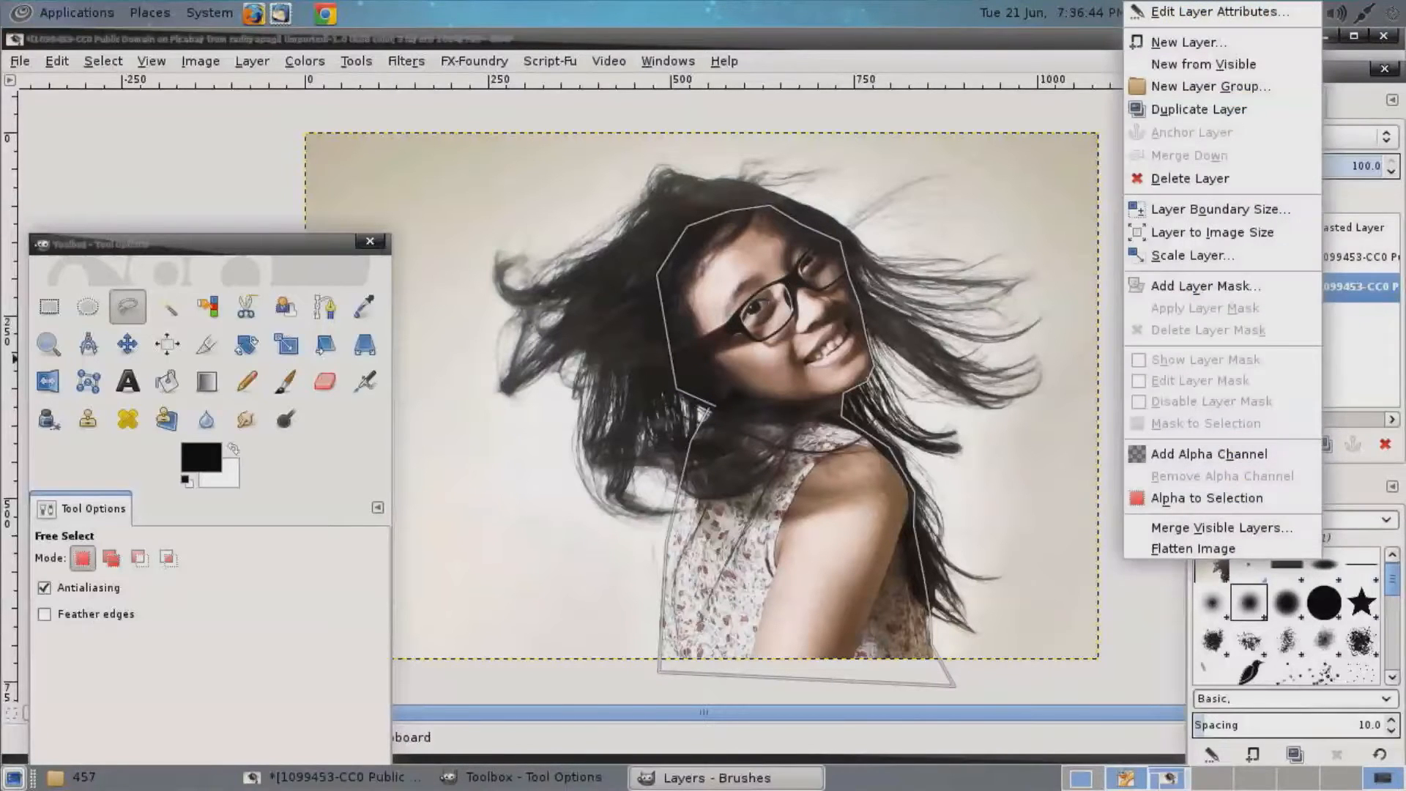
{"action": "left_click", "coordinate": [1246, 287]}
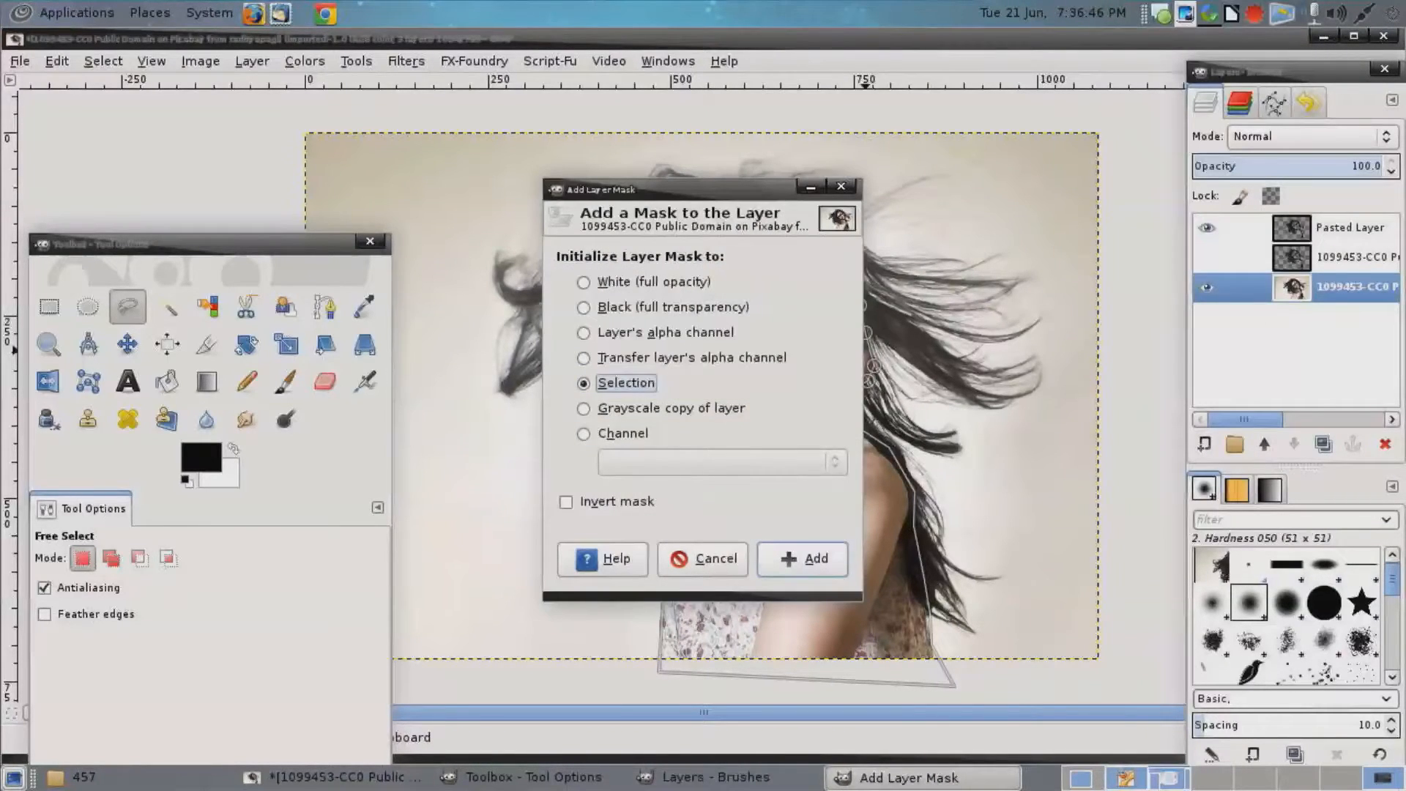
{"action": "key", "text": "Return"}
{"action": "key", "text": "ctrl+z"}
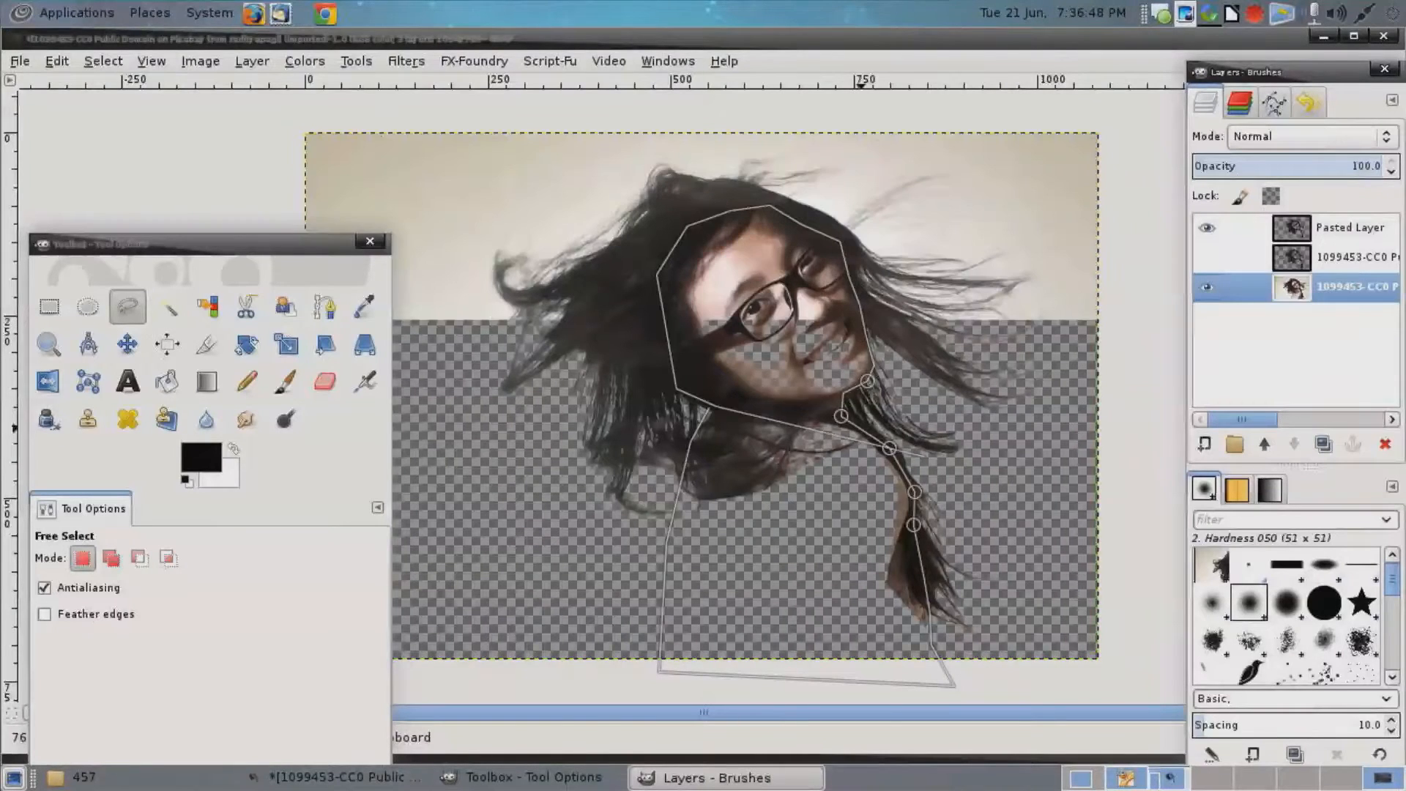
{"action": "right_click", "coordinate": [1294, 287]}
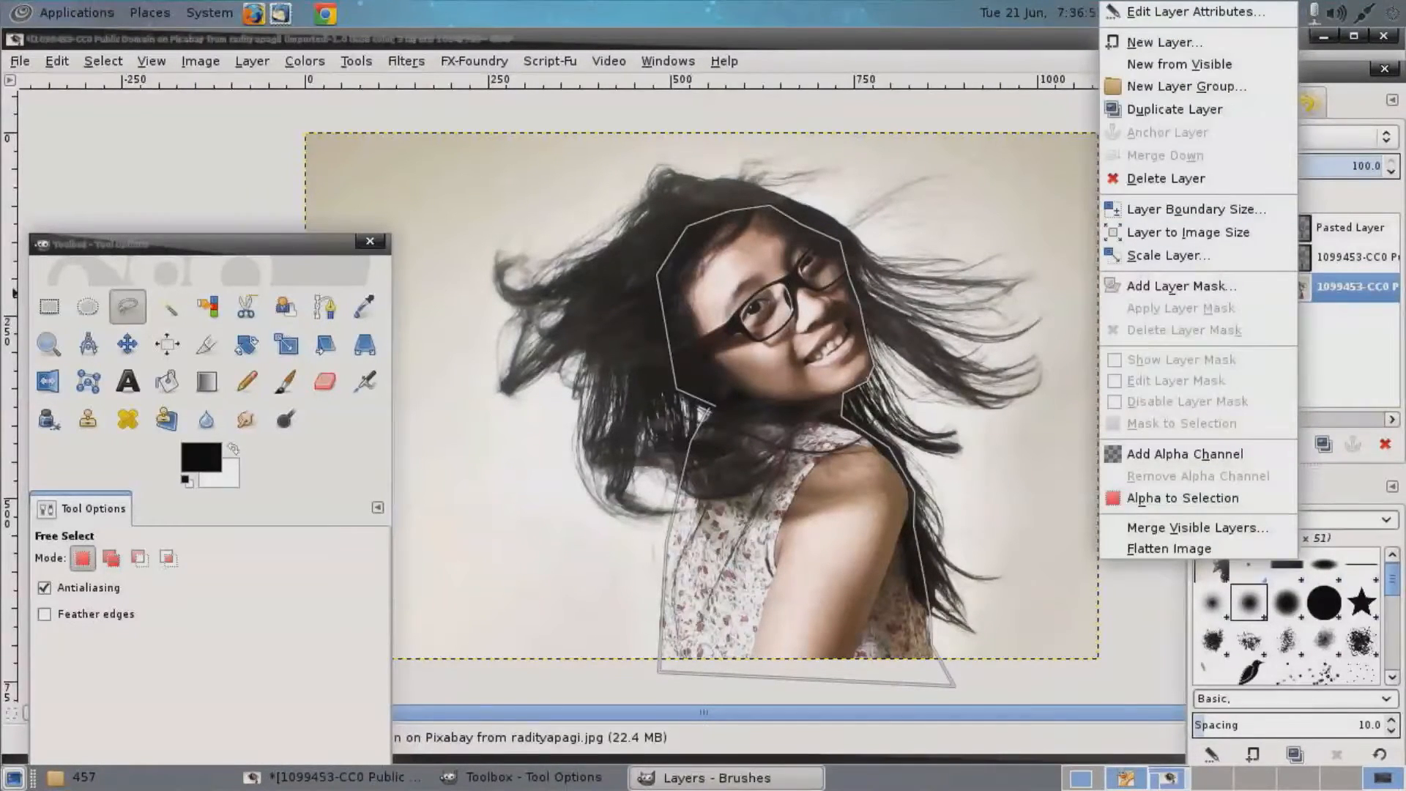
{"action": "left_click", "coordinate": [795, 212]}
{"action": "left_click", "coordinate": [1207, 287]}
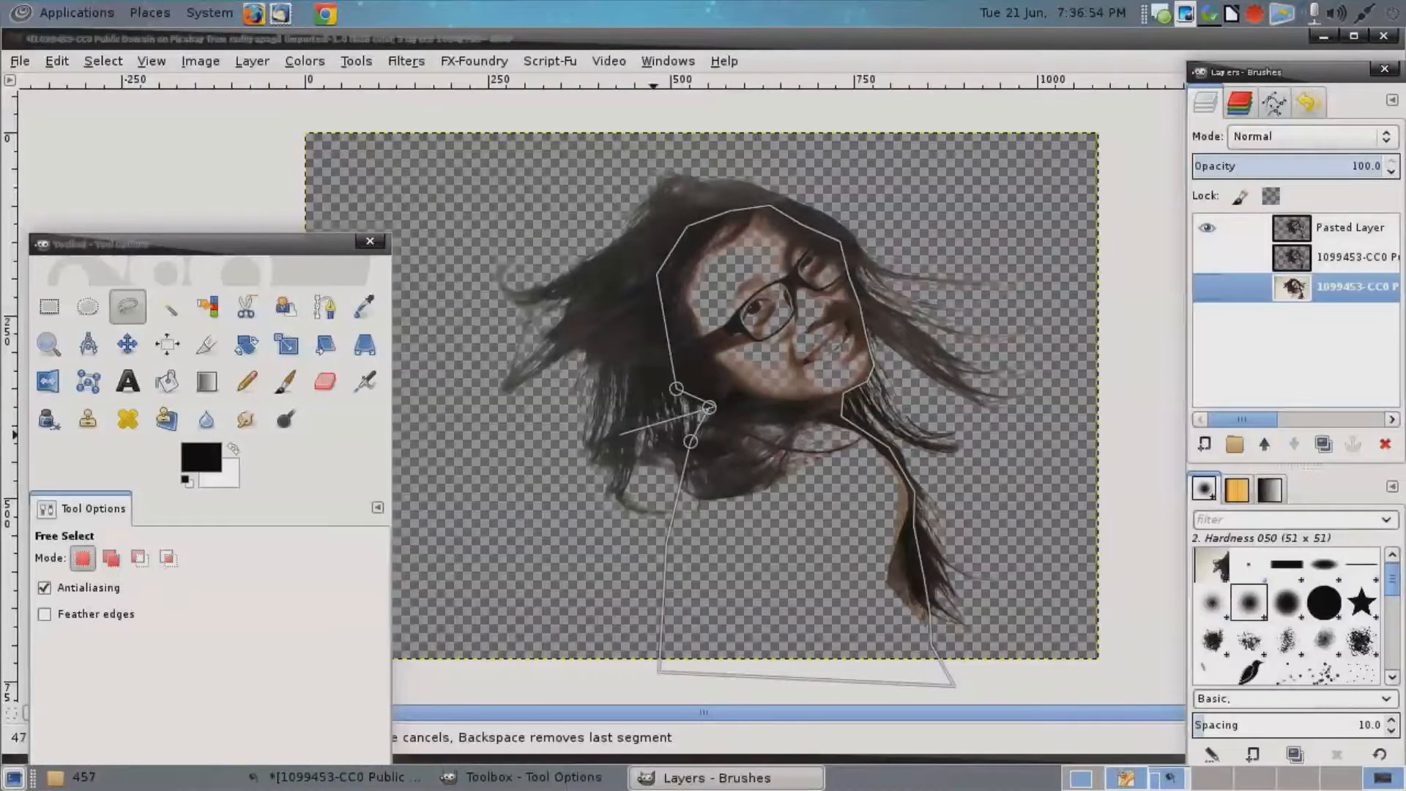
{"action": "key", "text": "ctrl+z"}
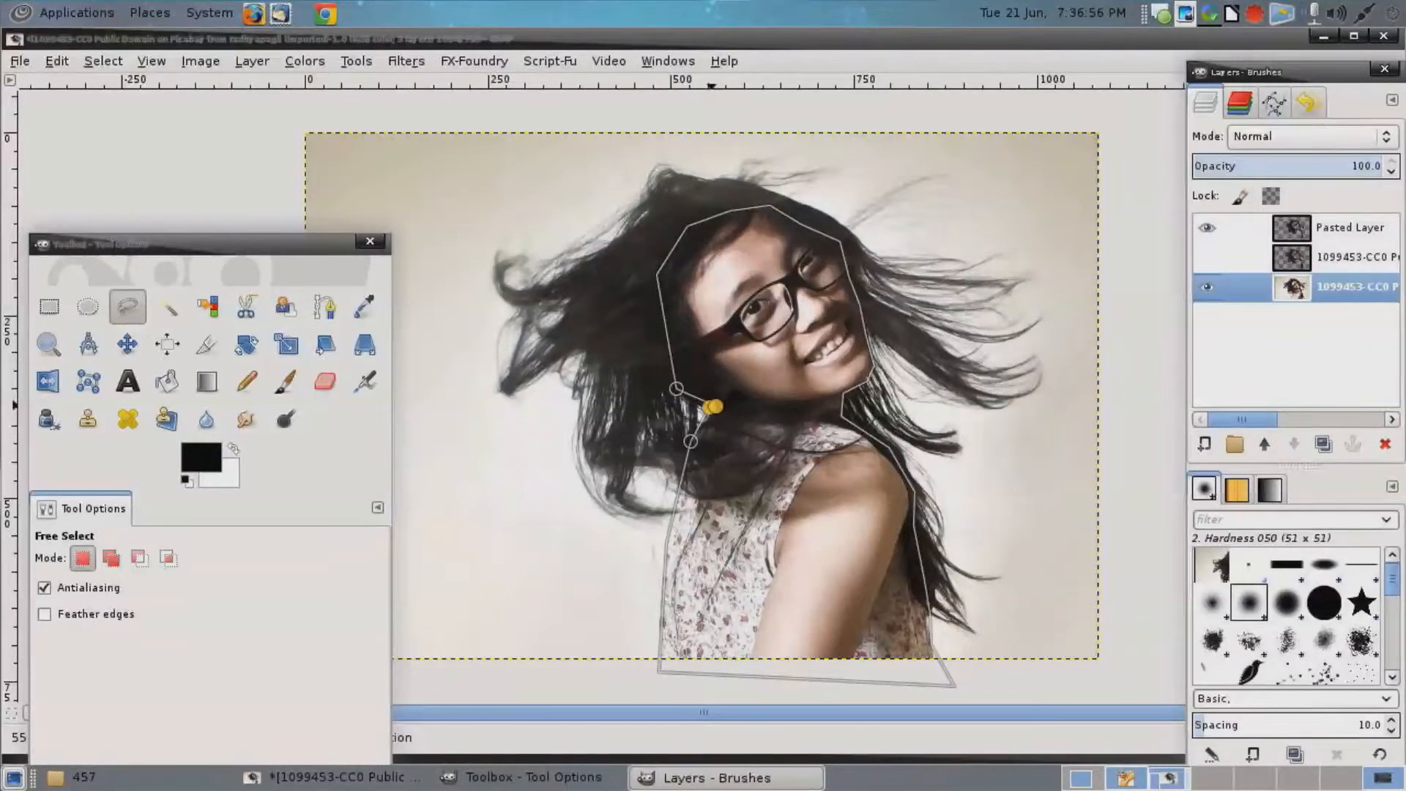
Close the face and body outline and add a layer mask from that selection to the bottom photo layer, leaving nothing selected.
{"action": "left_click", "coordinate": [713, 406]}
{"action": "right_click", "coordinate": [1307, 286]}
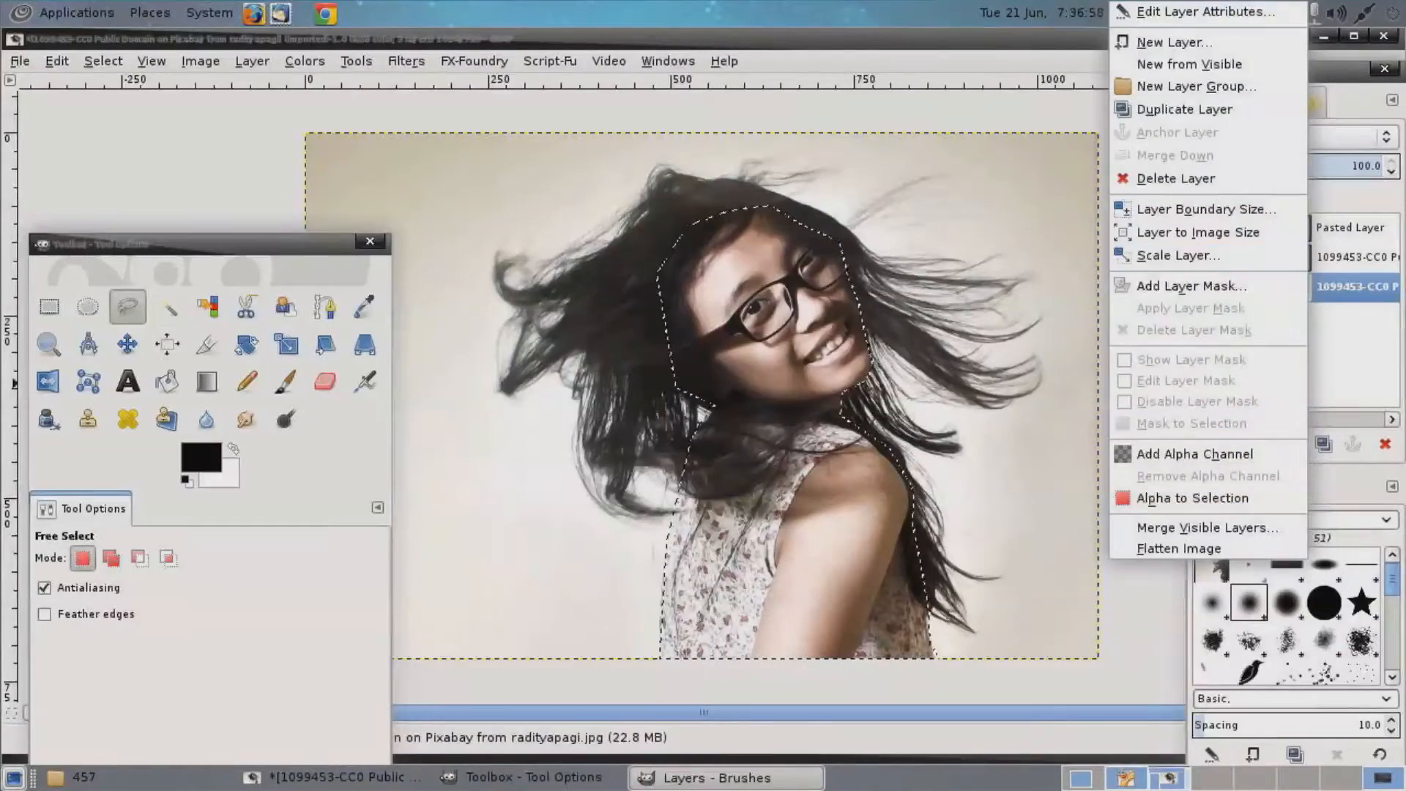
{"action": "left_click", "coordinate": [1192, 286]}
{"action": "key", "text": "Return"}
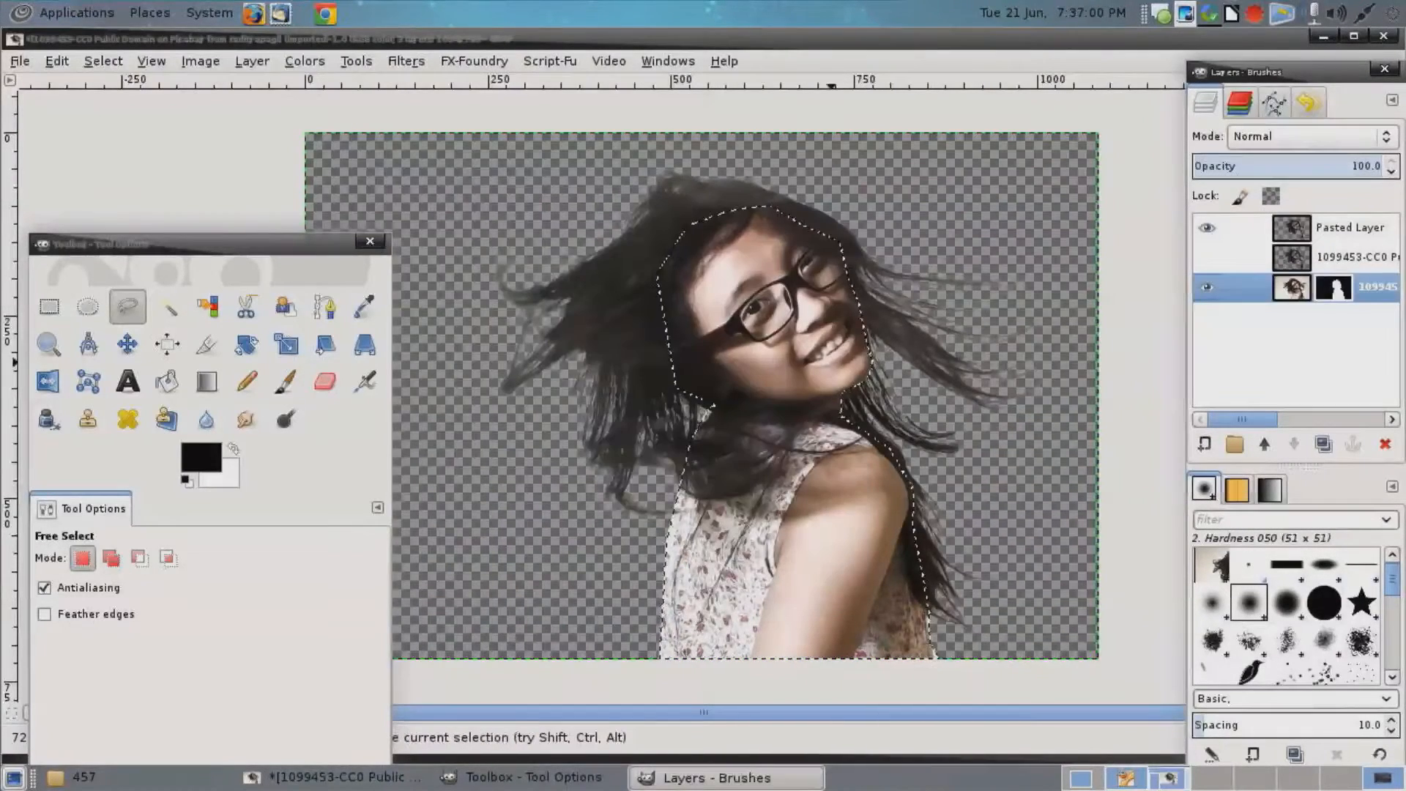
{"action": "left_click", "coordinate": [49, 306]}
{"action": "left_click", "coordinate": [136, 195]}
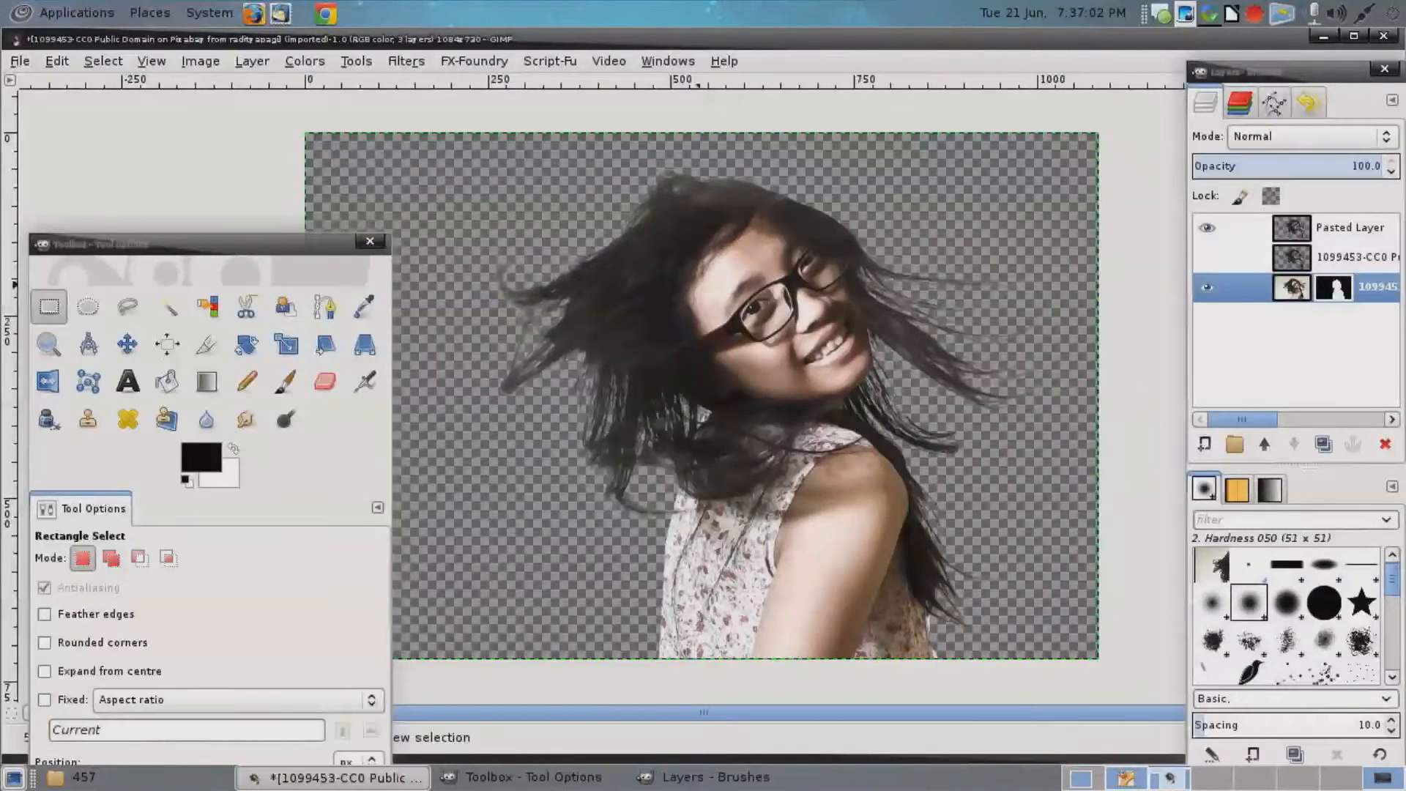
Select the whole image and copy all visible layers of the cut-out to the clipboard.
{"action": "key", "text": "ctrl+a"}
{"action": "right_click", "coordinate": [845, 304]}
{"action": "mouse_move", "coordinate": [879, 349]}
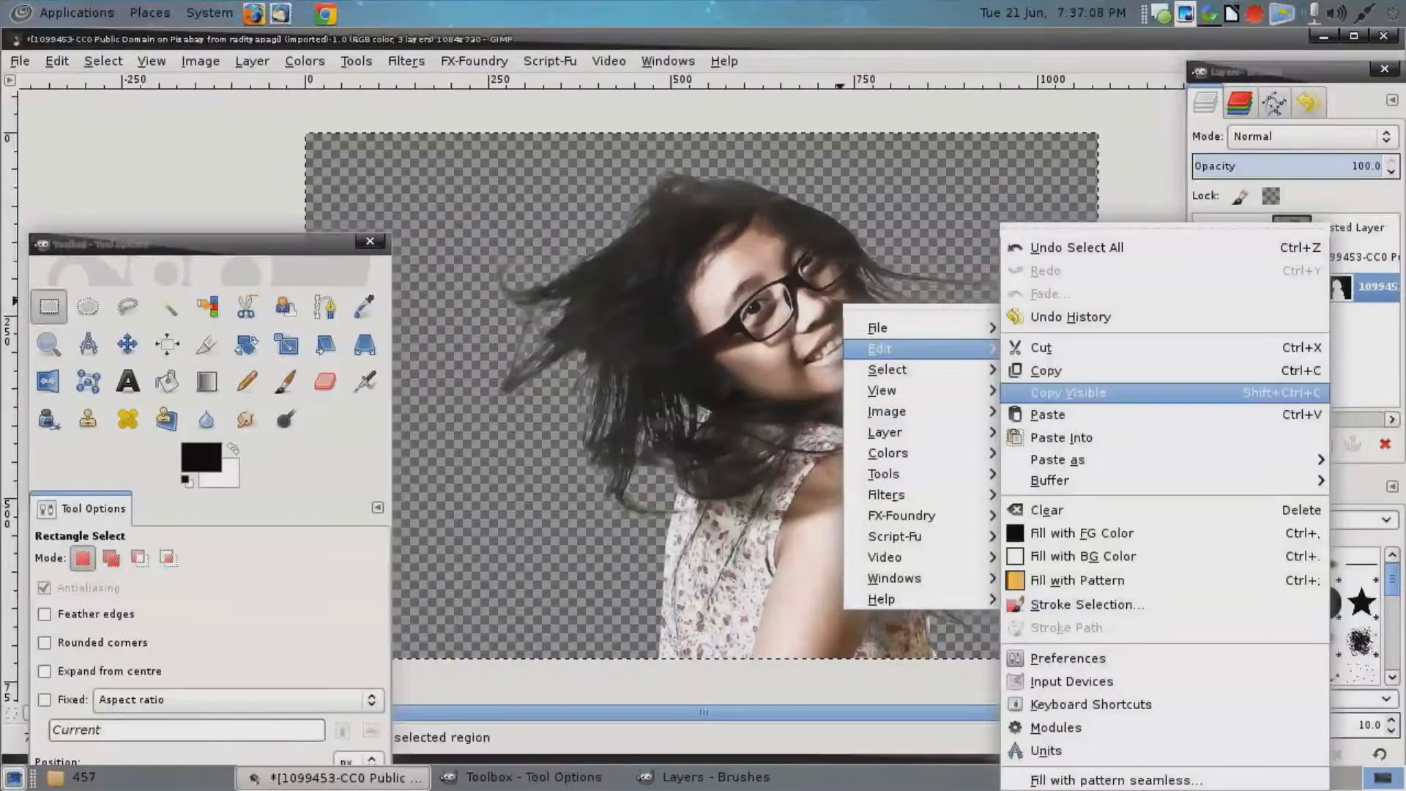
{"action": "left_click", "coordinate": [1068, 392]}
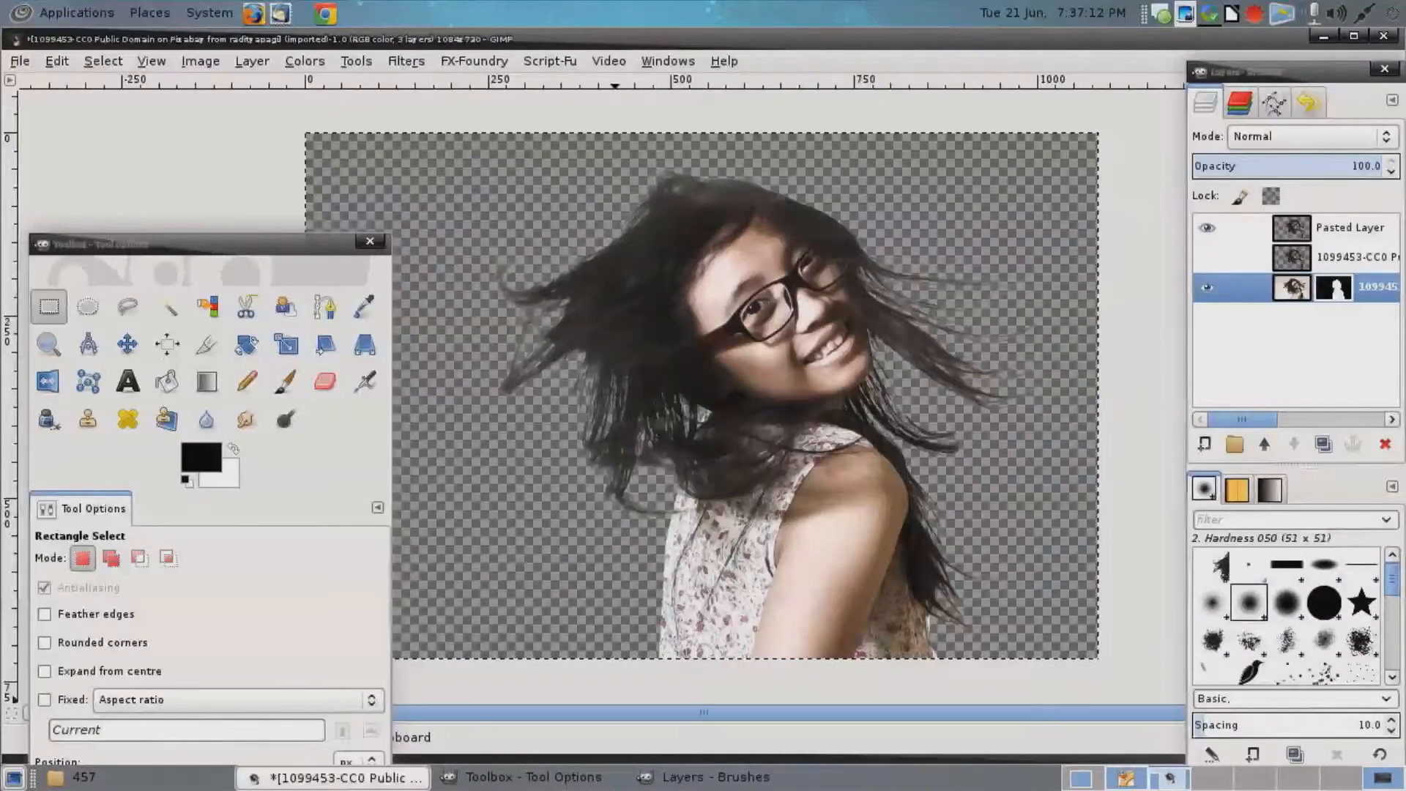
Switch to Chrome, go to google.ca and search Google Images for "boat".
{"action": "left_click", "coordinate": [325, 14]}
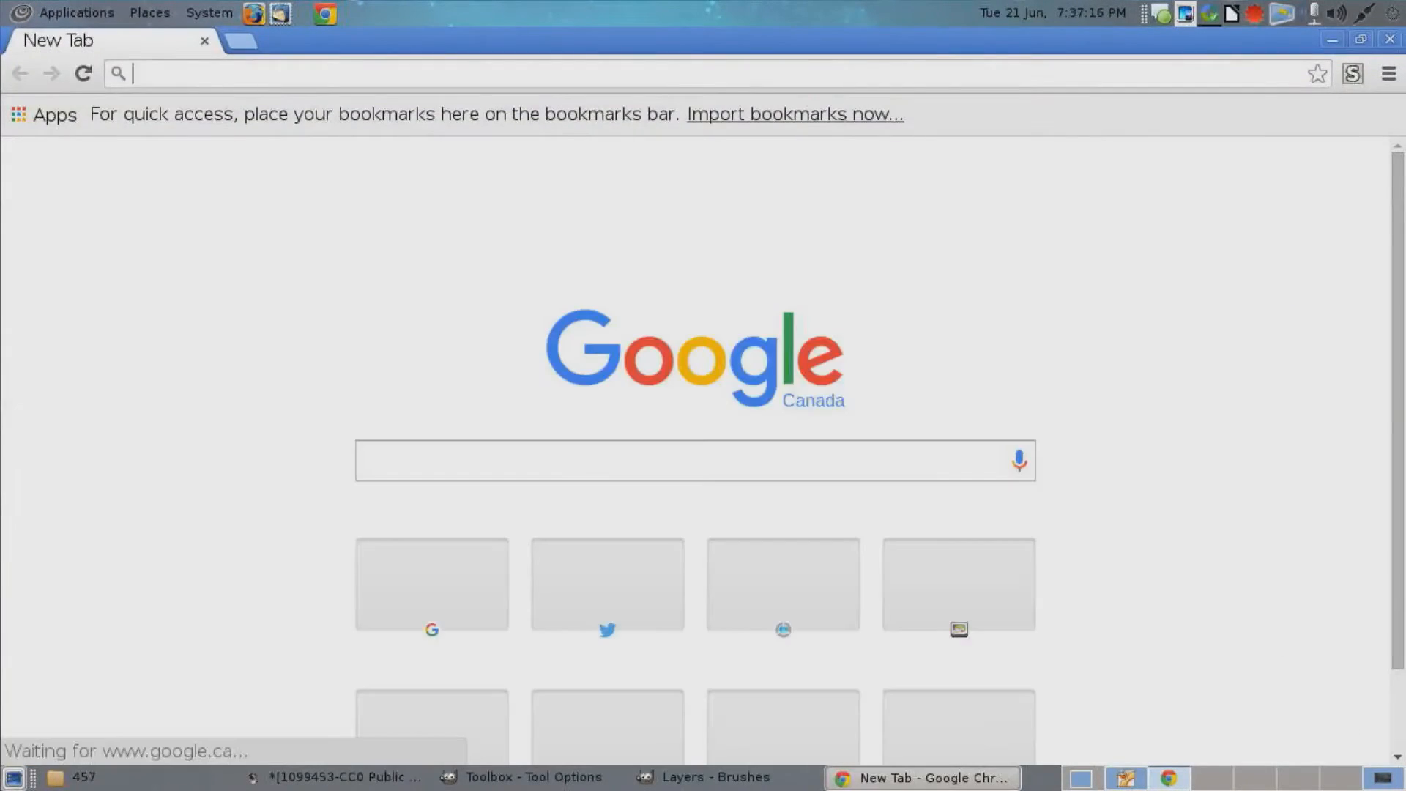
{"action": "type", "text": "google.ca"}
{"action": "key", "text": "Return"}
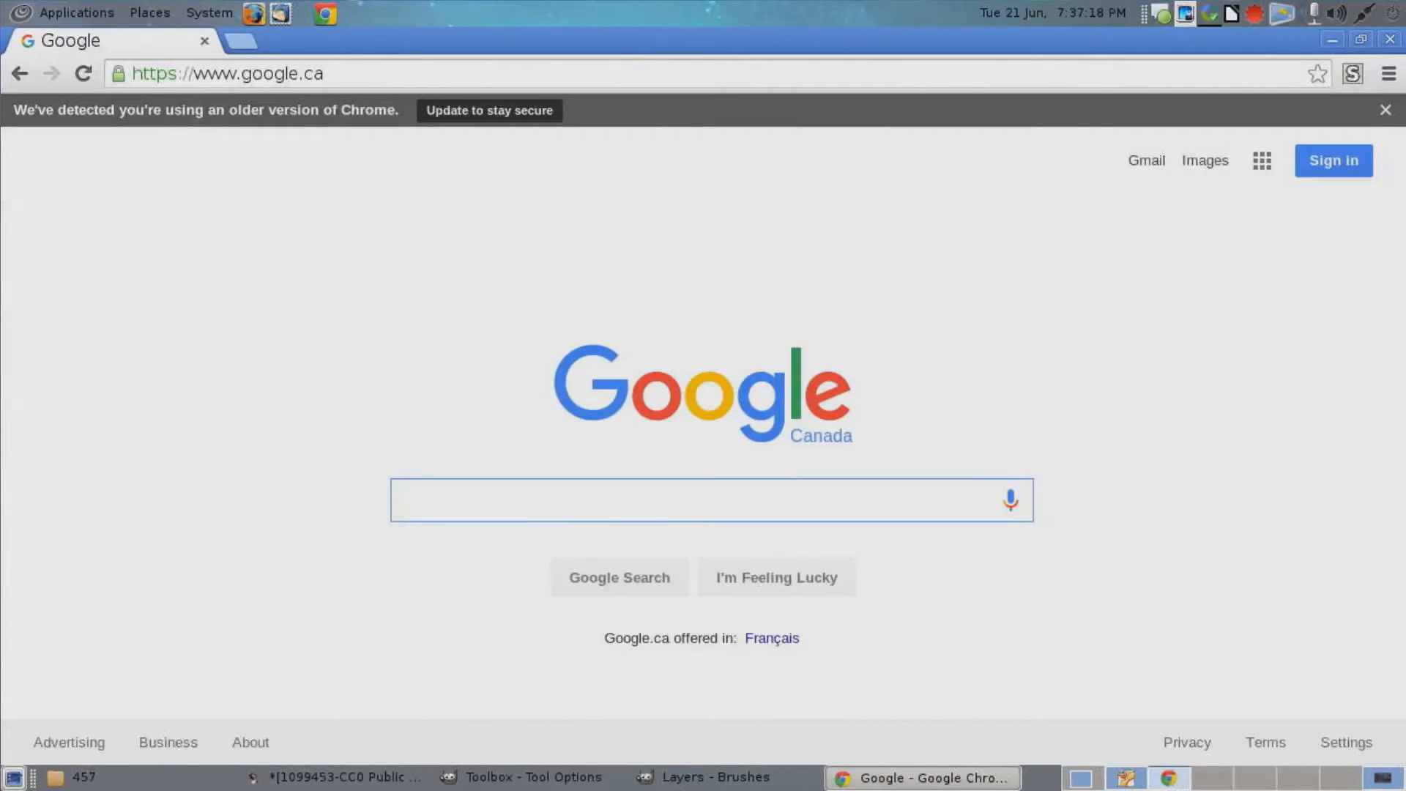
{"action": "left_click", "coordinate": [1205, 160]}
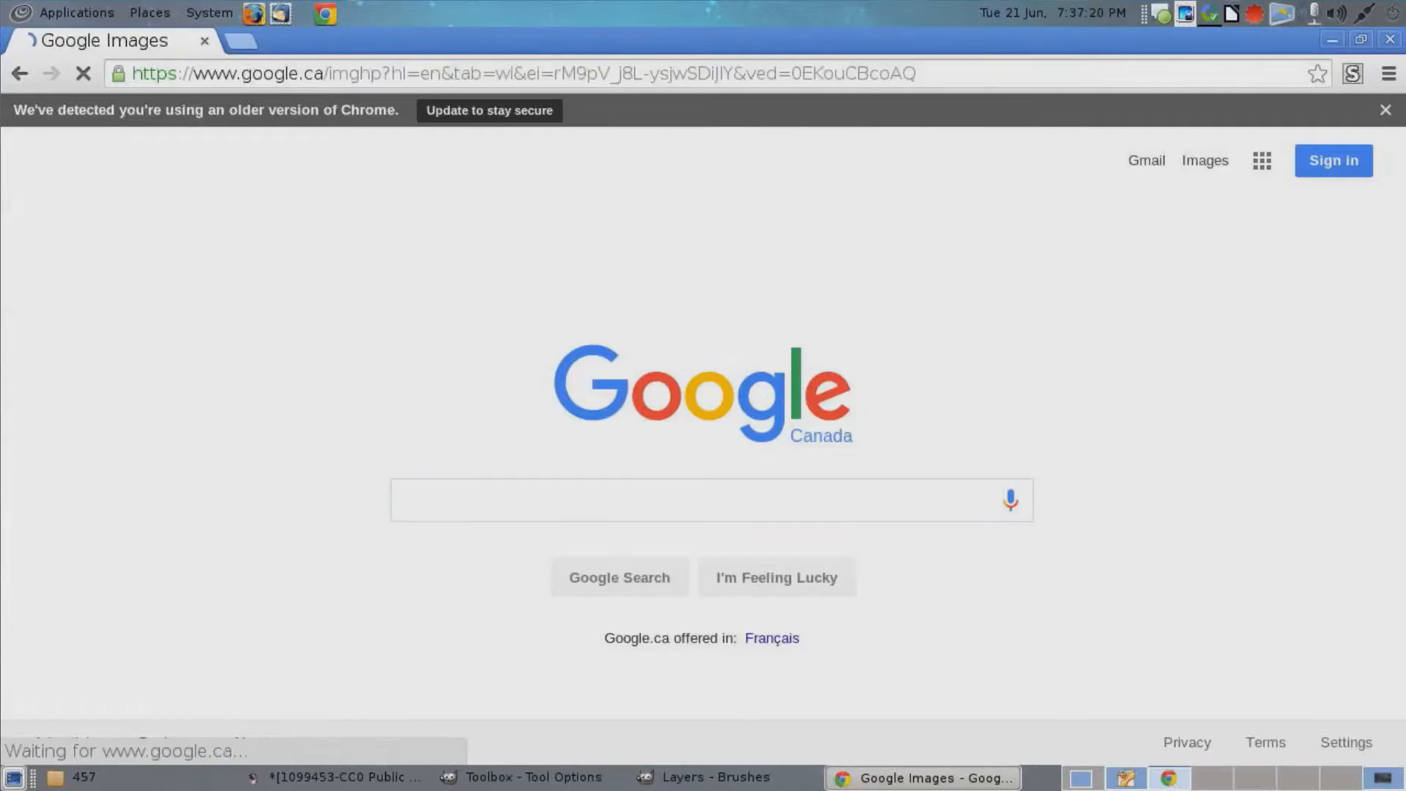
{"action": "type", "text": "boat"}
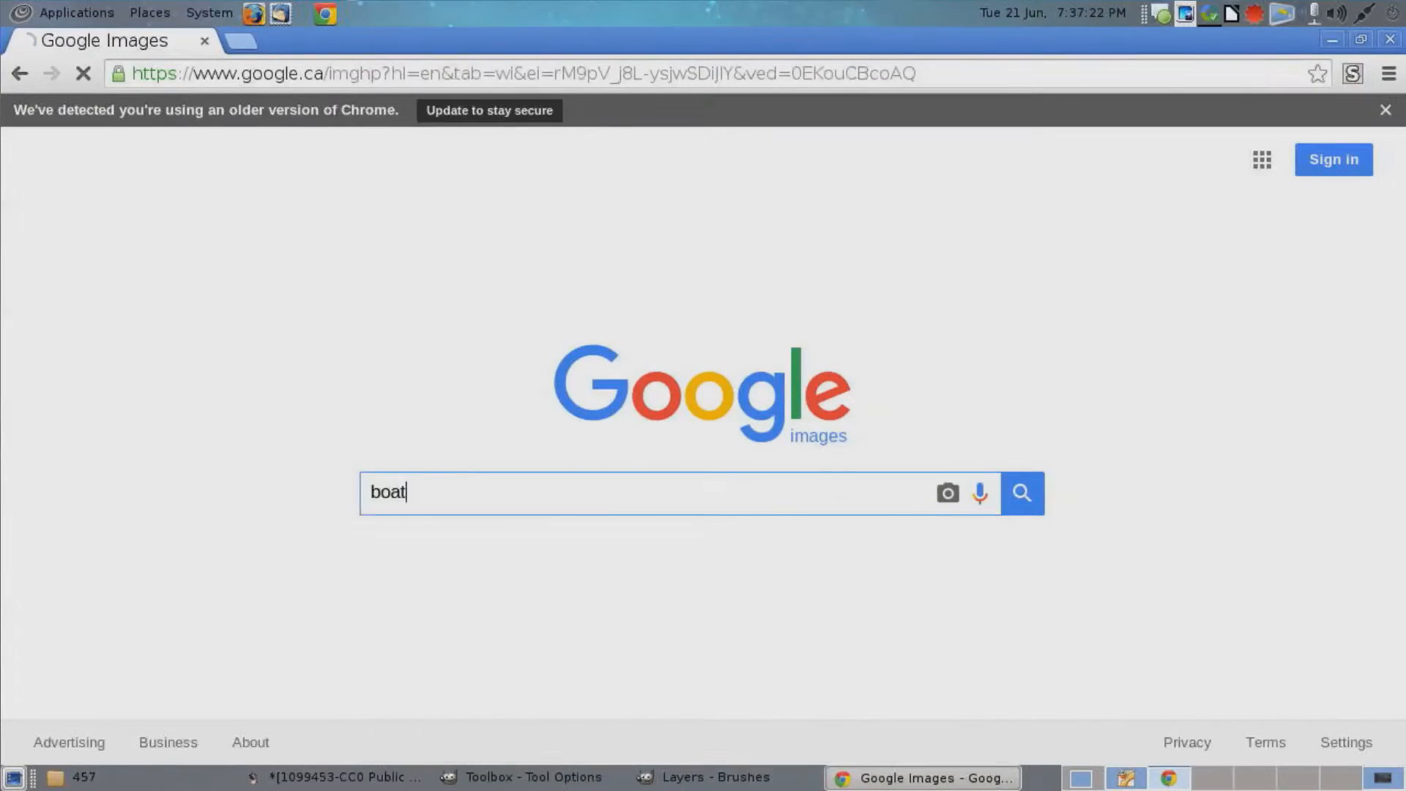
{"action": "key", "text": "Return"}
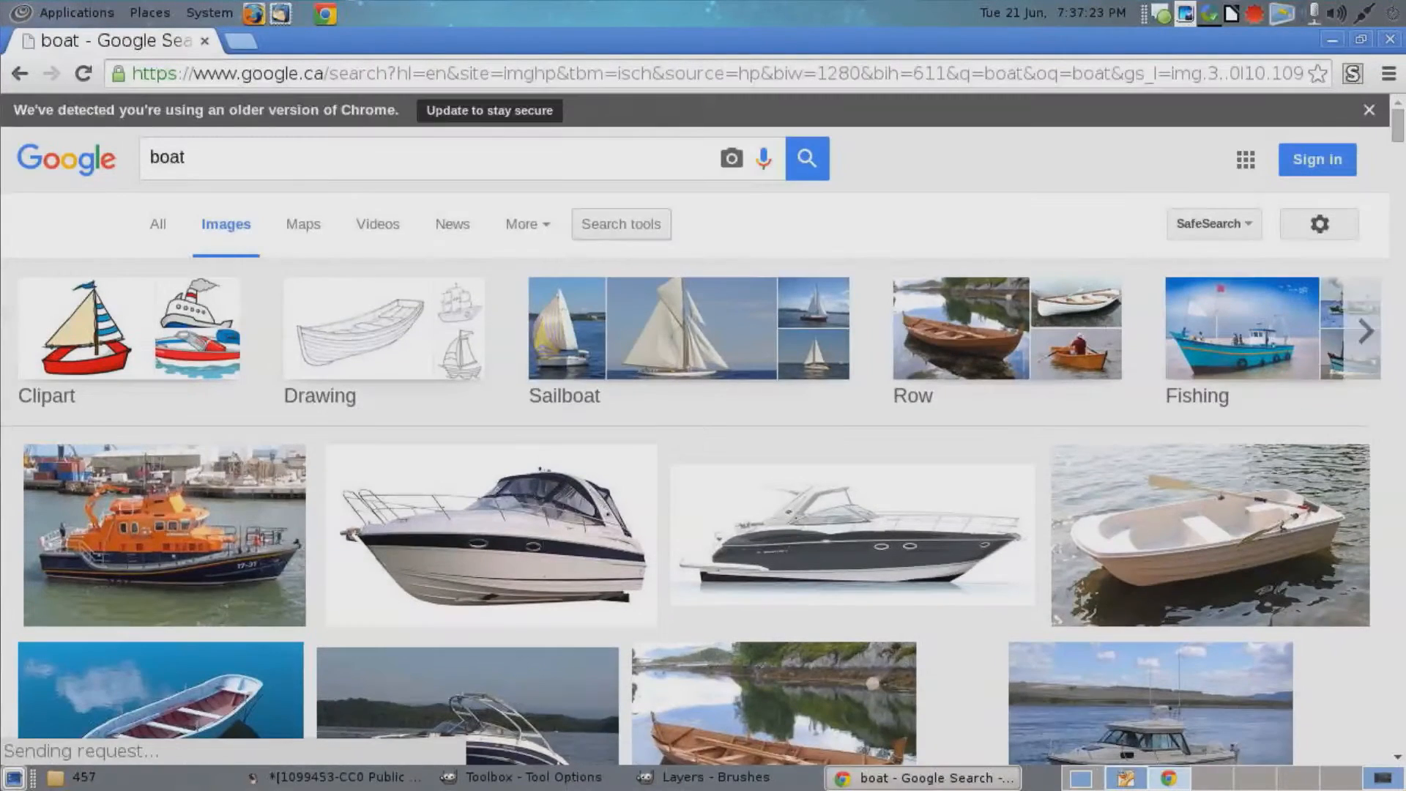
Filter the boat image results by usage rights to "Labeled for reuse with modification".
{"action": "left_click", "coordinate": [621, 223]}
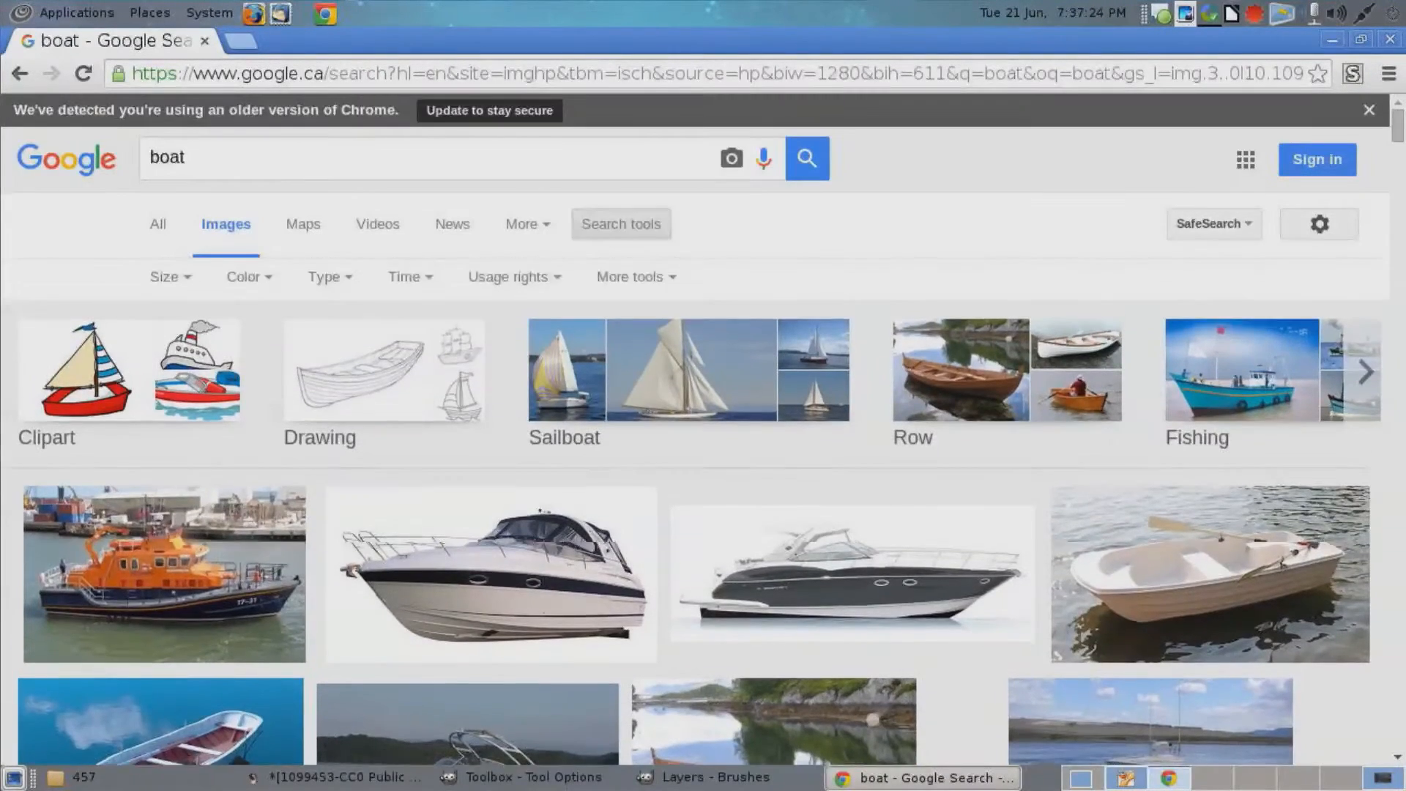
{"action": "left_click", "coordinate": [513, 277]}
{"action": "left_click", "coordinate": [512, 348]}
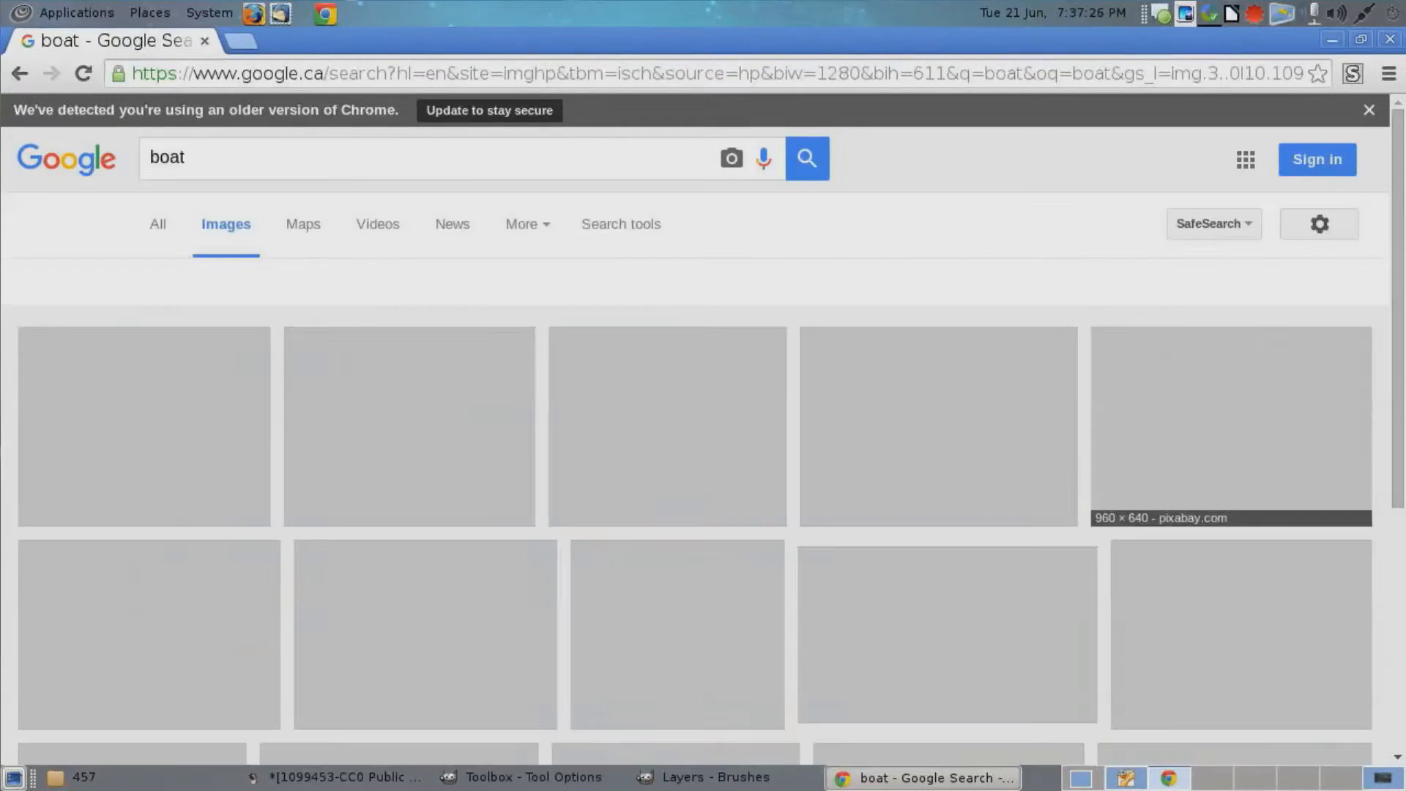
Look through the filtered boat photos for a background that suits the portrait cut-out.
{"action": "scroll", "coordinate": [1062, 439], "scroll_direction": "down", "scroll_amount": 4}
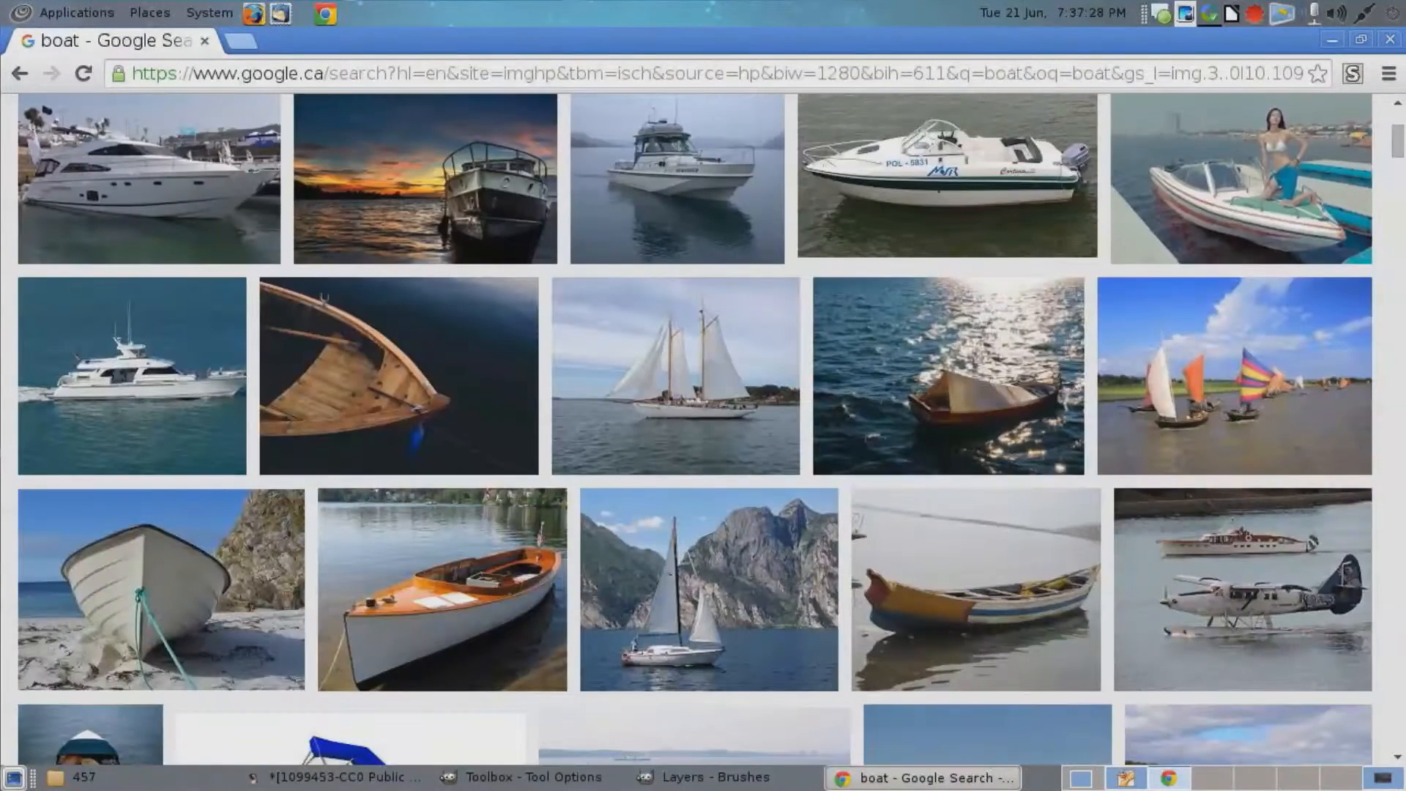
{"action": "scroll", "coordinate": [975, 359], "scroll_direction": "down", "scroll_amount": 2}
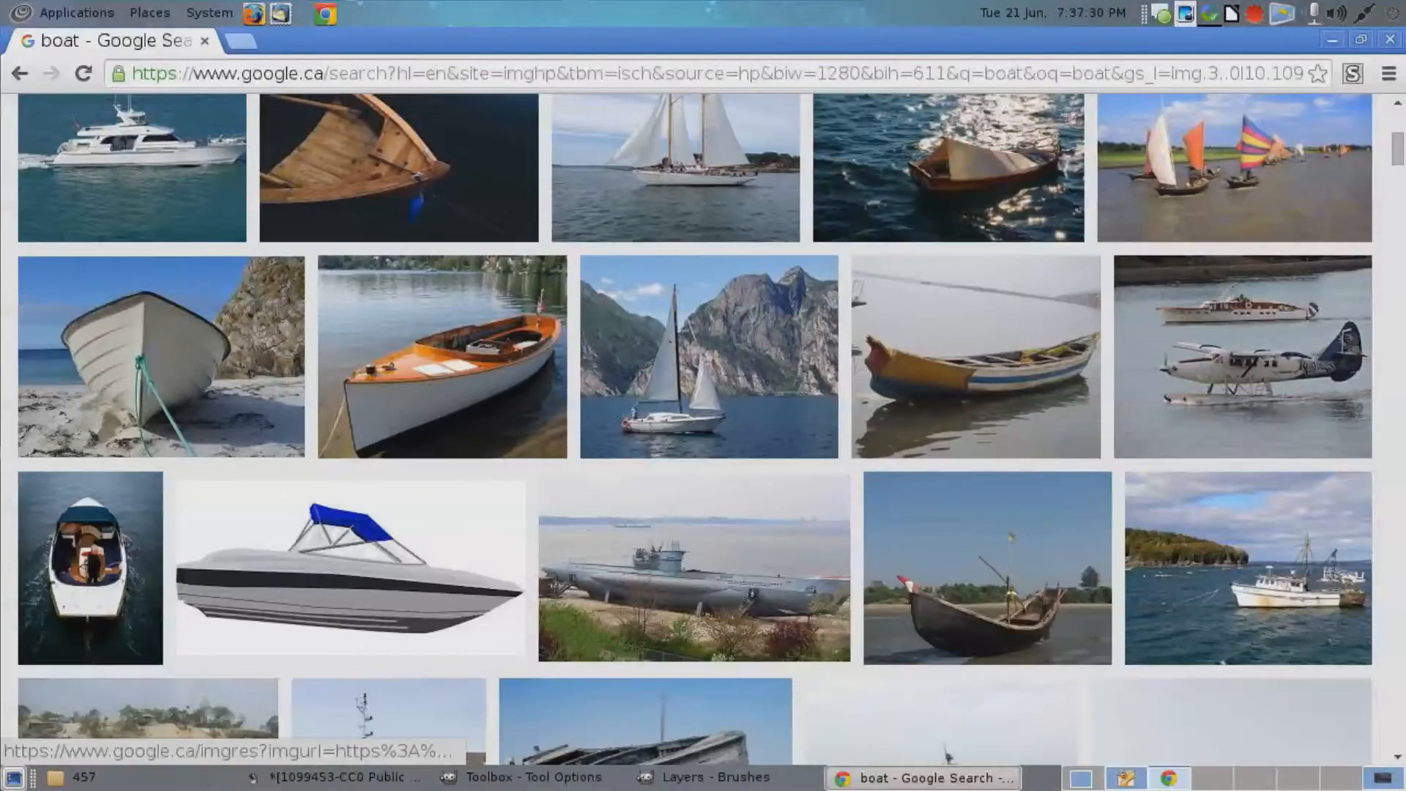
{"action": "scroll", "coordinate": [974, 359], "scroll_direction": "down", "scroll_amount": 3}
{"action": "scroll", "coordinate": [696, 220], "scroll_direction": "down", "scroll_amount": 2}
{"action": "scroll", "coordinate": [695, 293], "scroll_direction": "down", "scroll_amount": 2}
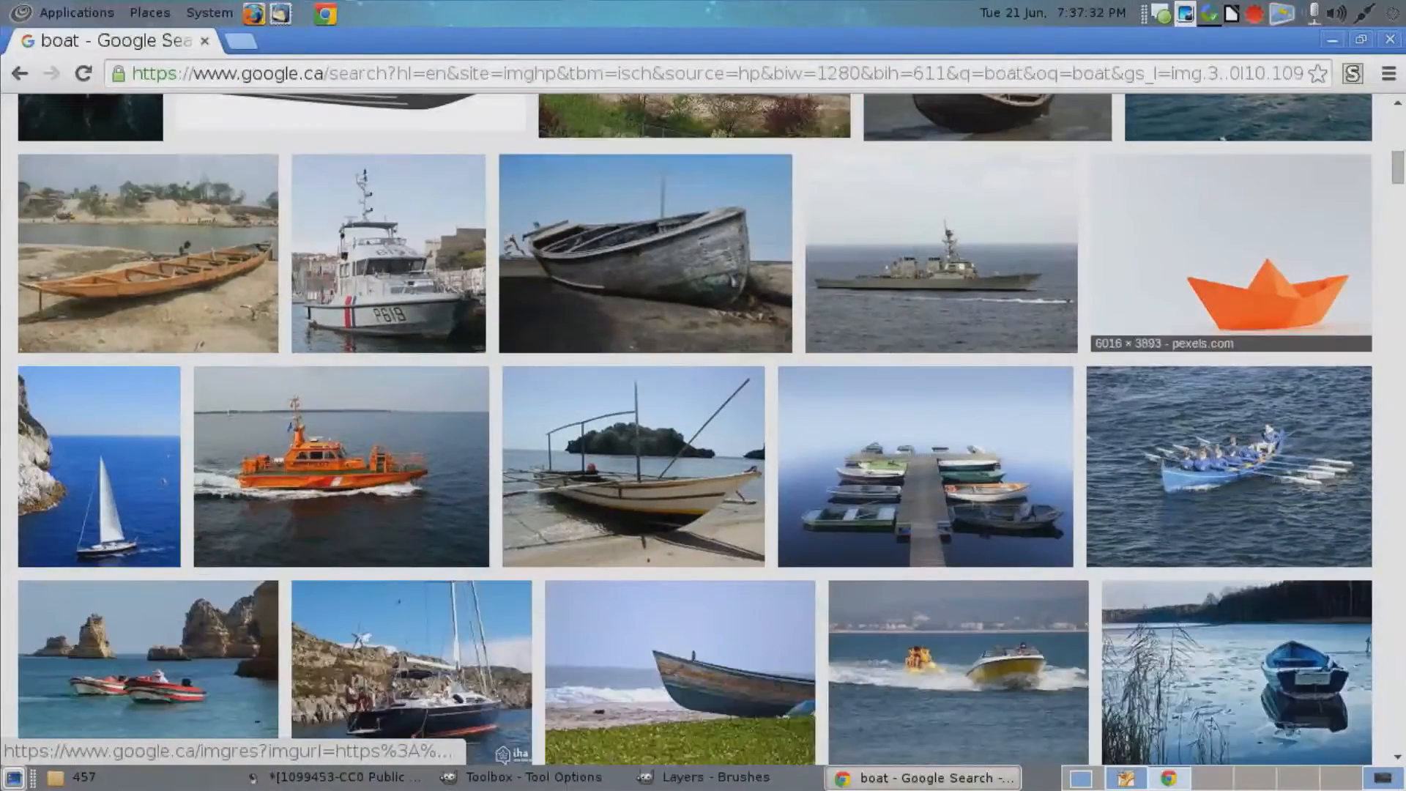
{"action": "scroll", "coordinate": [703, 439], "scroll_direction": "down", "scroll_amount": 5}
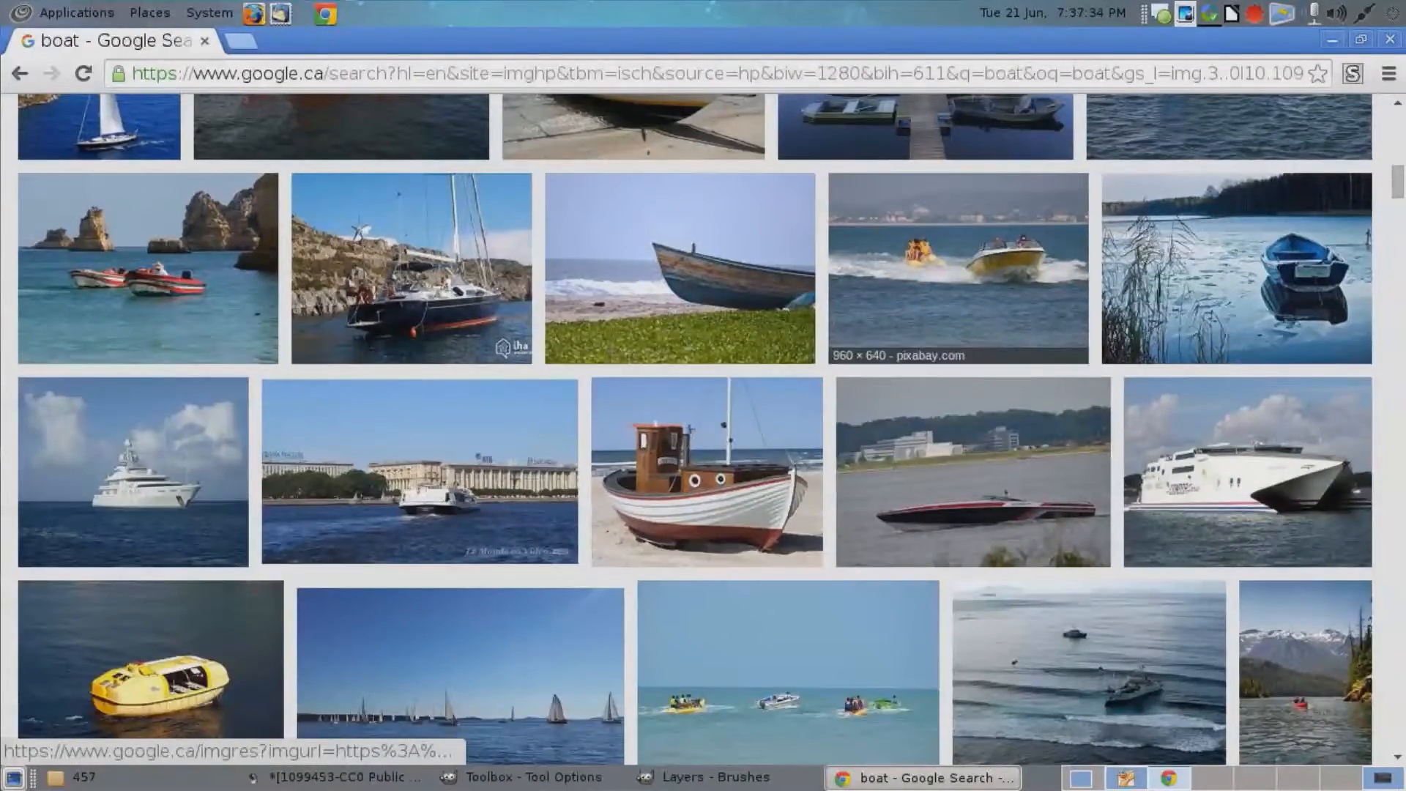
{"action": "scroll", "coordinate": [732, 351], "scroll_direction": "down", "scroll_amount": 9}
{"action": "scroll", "coordinate": [732, 366], "scroll_direction": "down", "scroll_amount": 5}
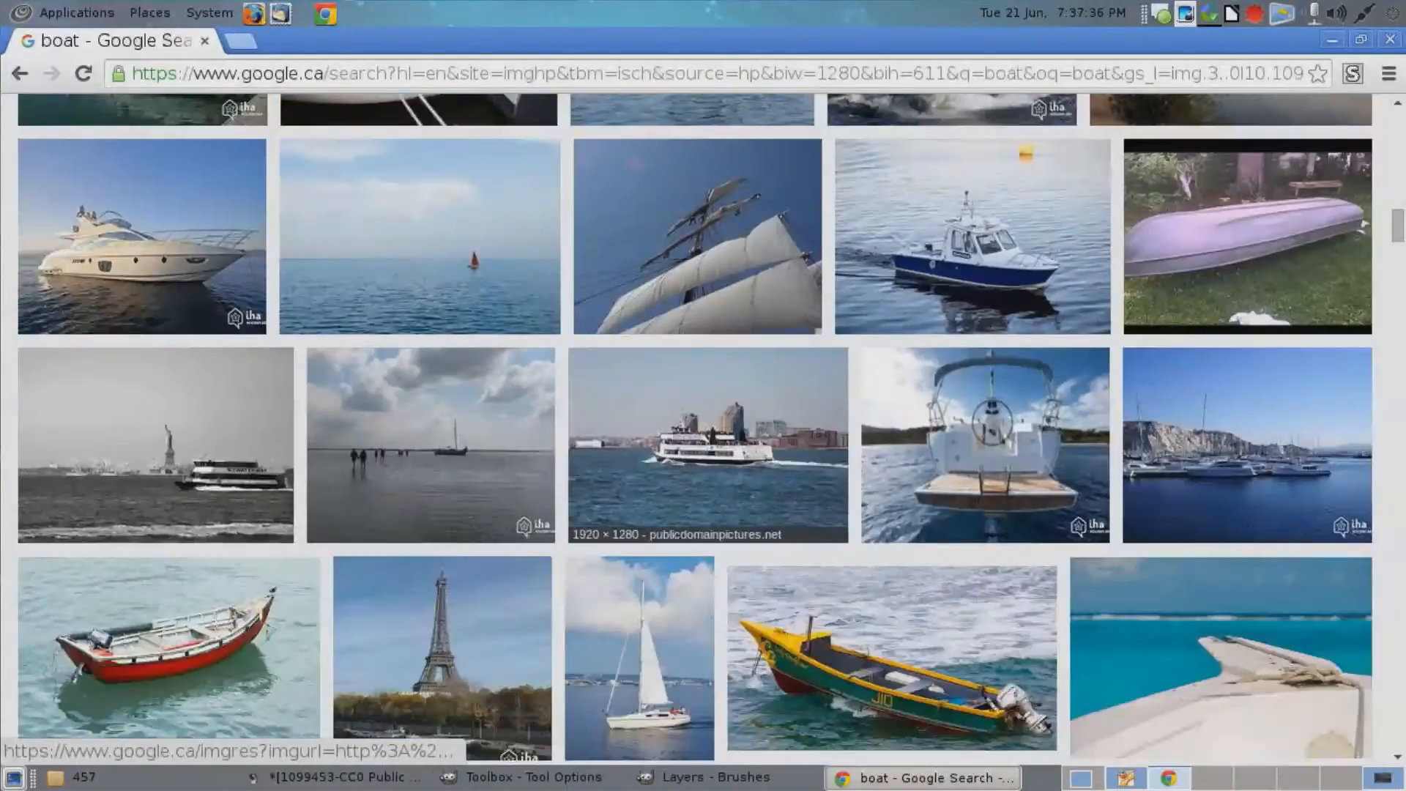
{"action": "scroll", "coordinate": [696, 425], "scroll_direction": "down", "scroll_amount": 18}
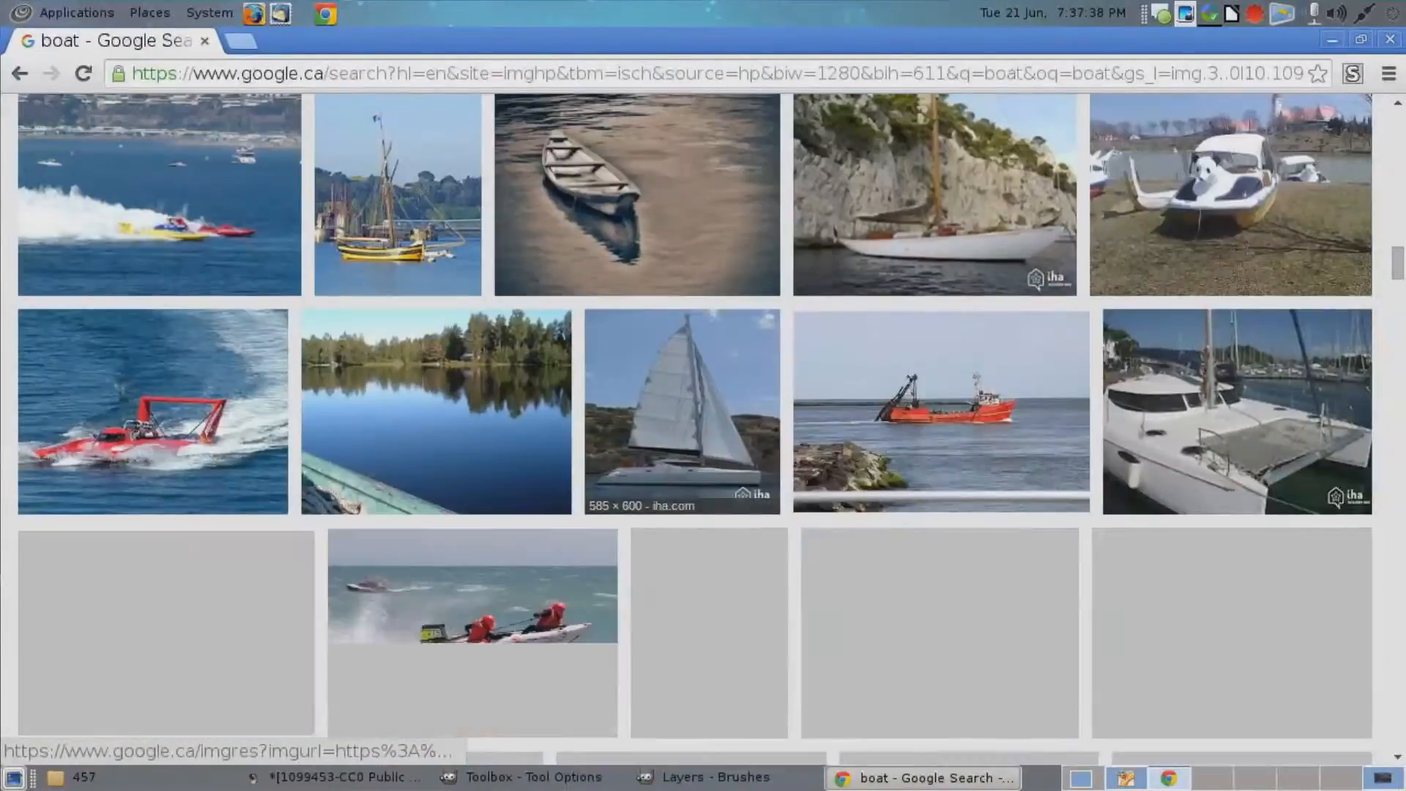
{"action": "scroll", "coordinate": [689, 410], "scroll_direction": "down", "scroll_amount": 10}
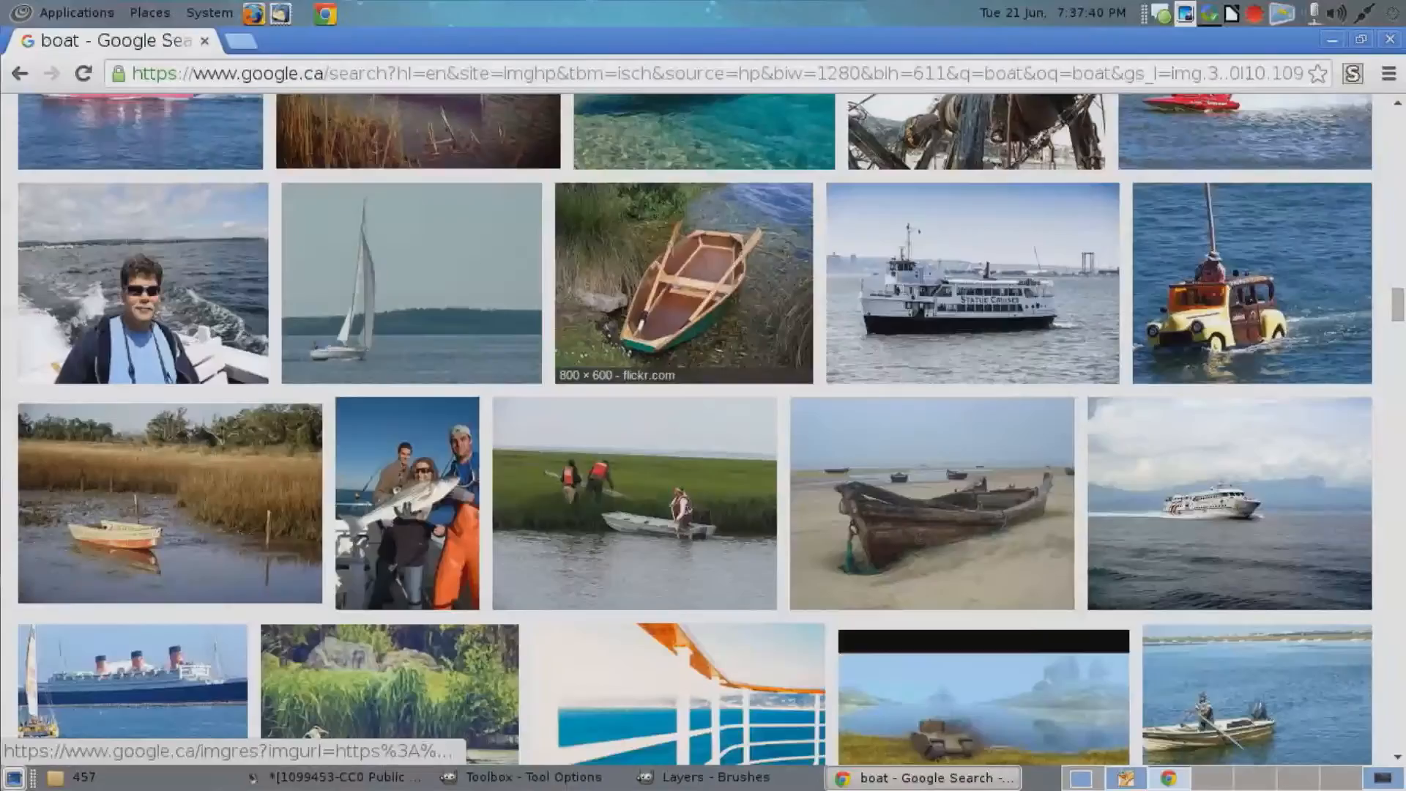
{"action": "scroll", "coordinate": [689, 411], "scroll_direction": "down", "scroll_amount": 7}
{"action": "key", "text": "alt+Tab"}
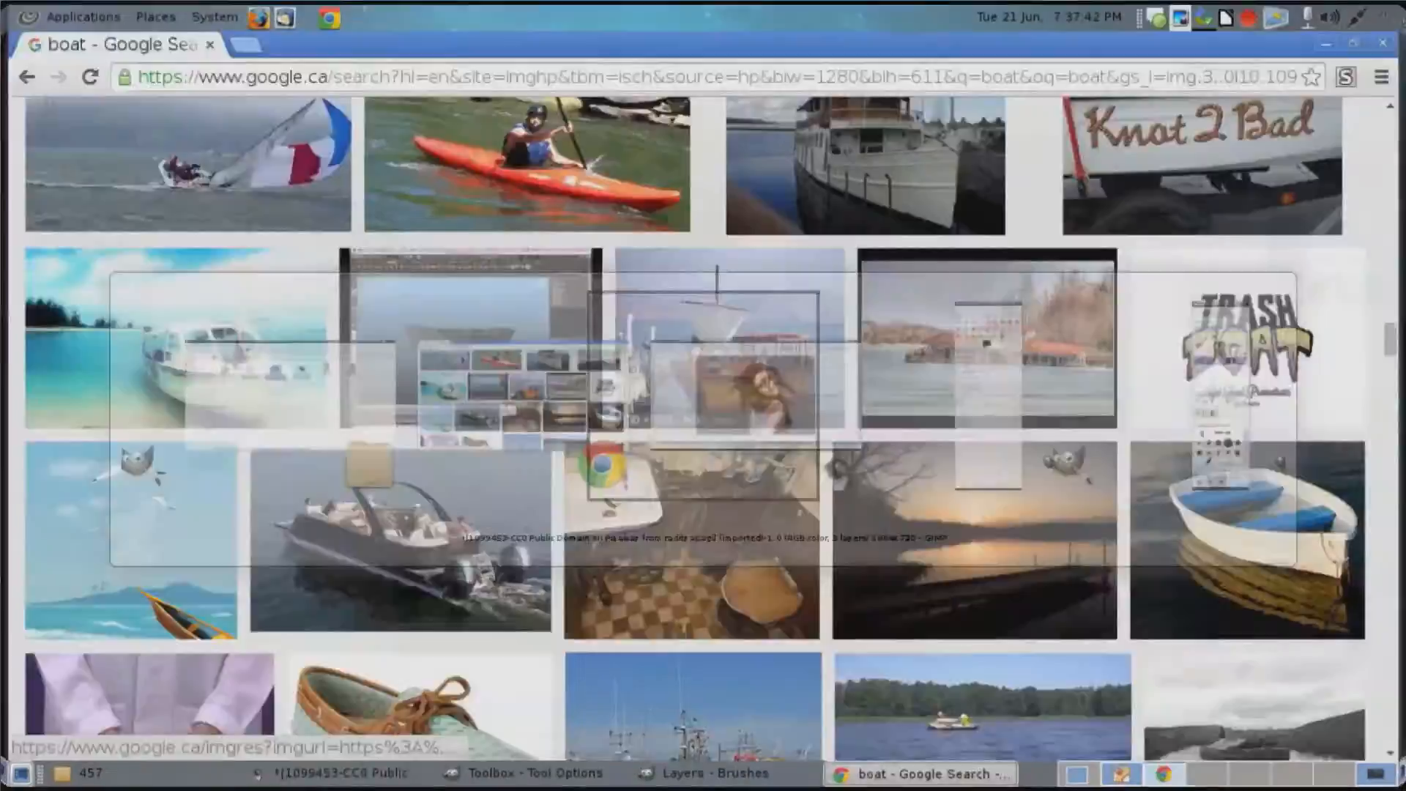
{"action": "key", "text": "alt+Tab"}
{"action": "scroll", "coordinate": [528, 395], "scroll_direction": "down", "scroll_amount": 5}
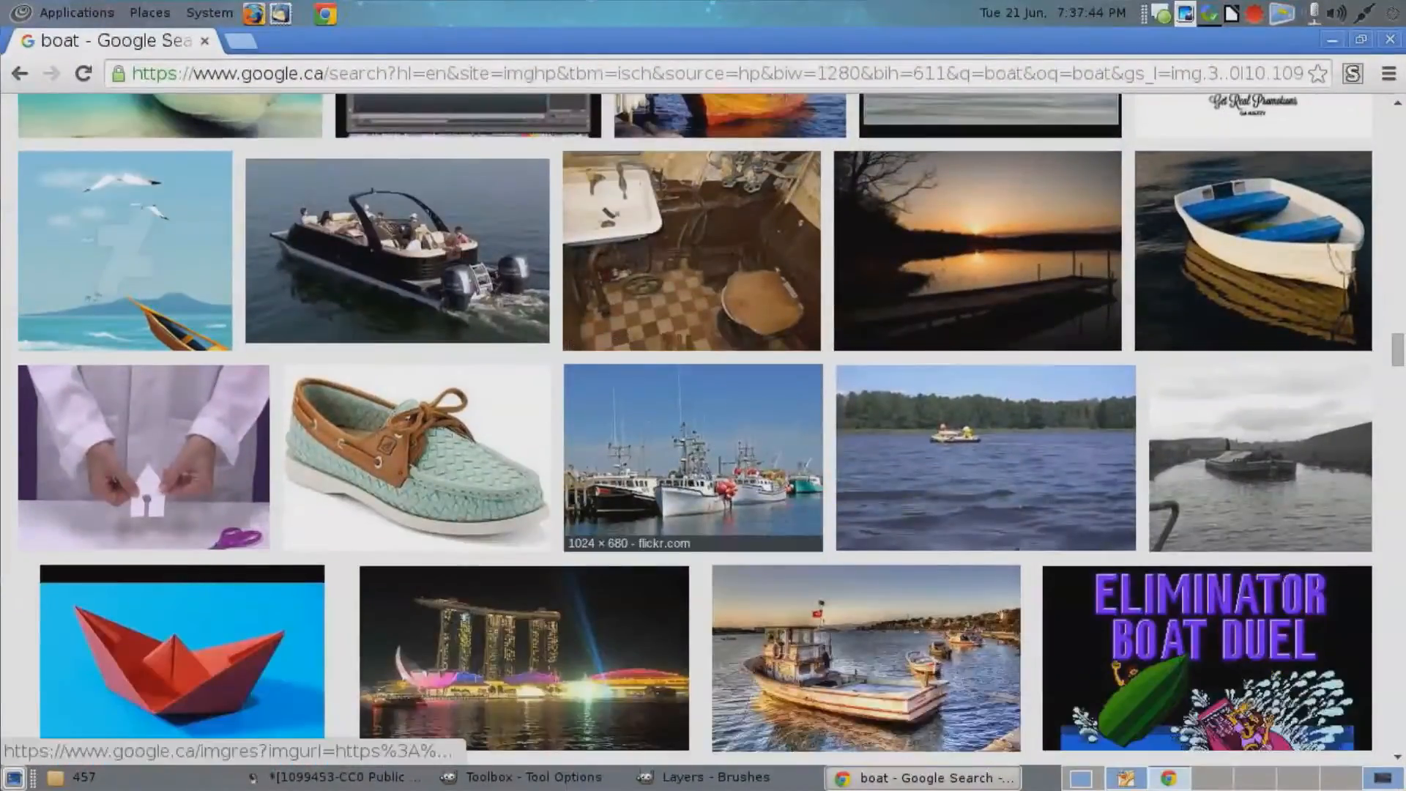
{"action": "scroll", "coordinate": [685, 404], "scroll_direction": "down", "scroll_amount": 8}
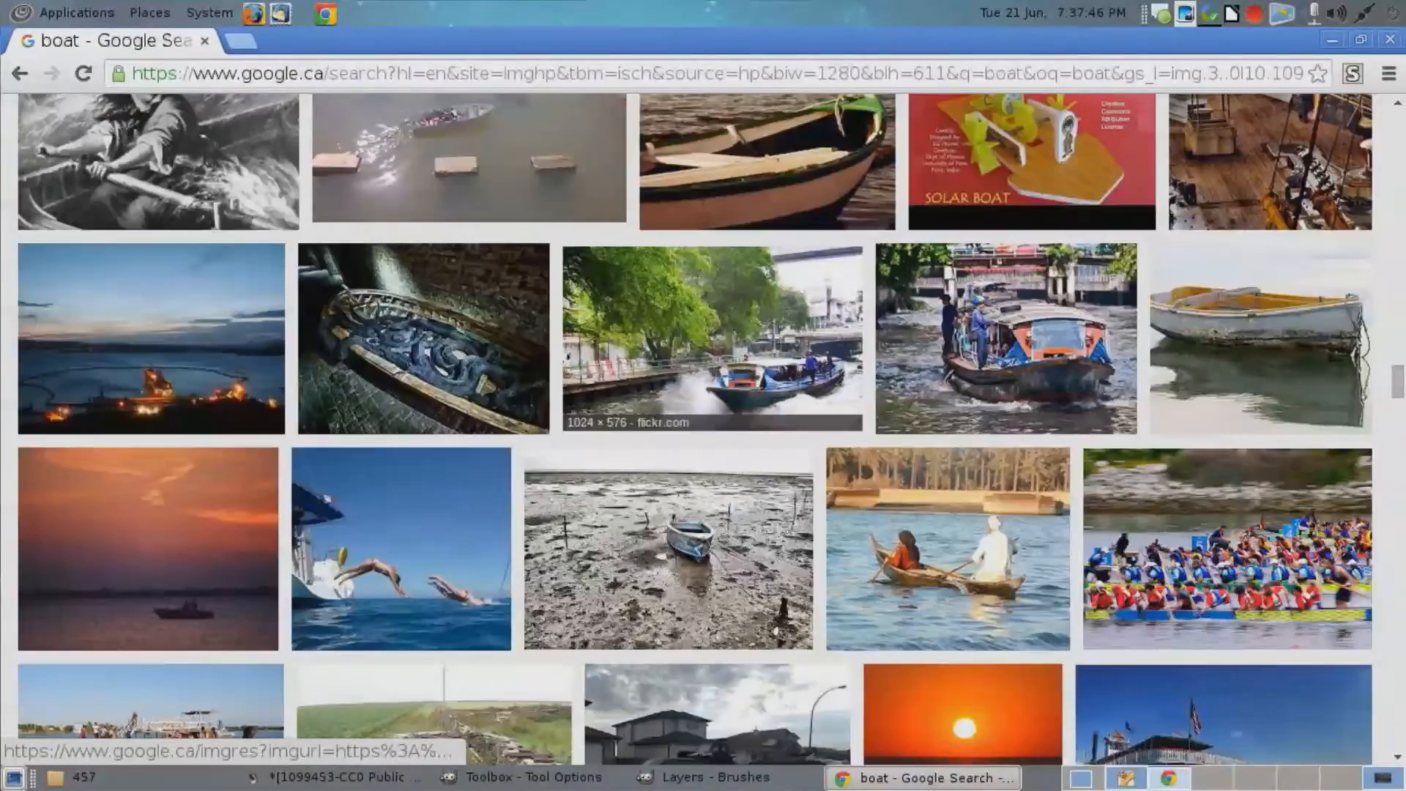
{"action": "scroll", "coordinate": [685, 404], "scroll_direction": "up", "scroll_amount": 5}
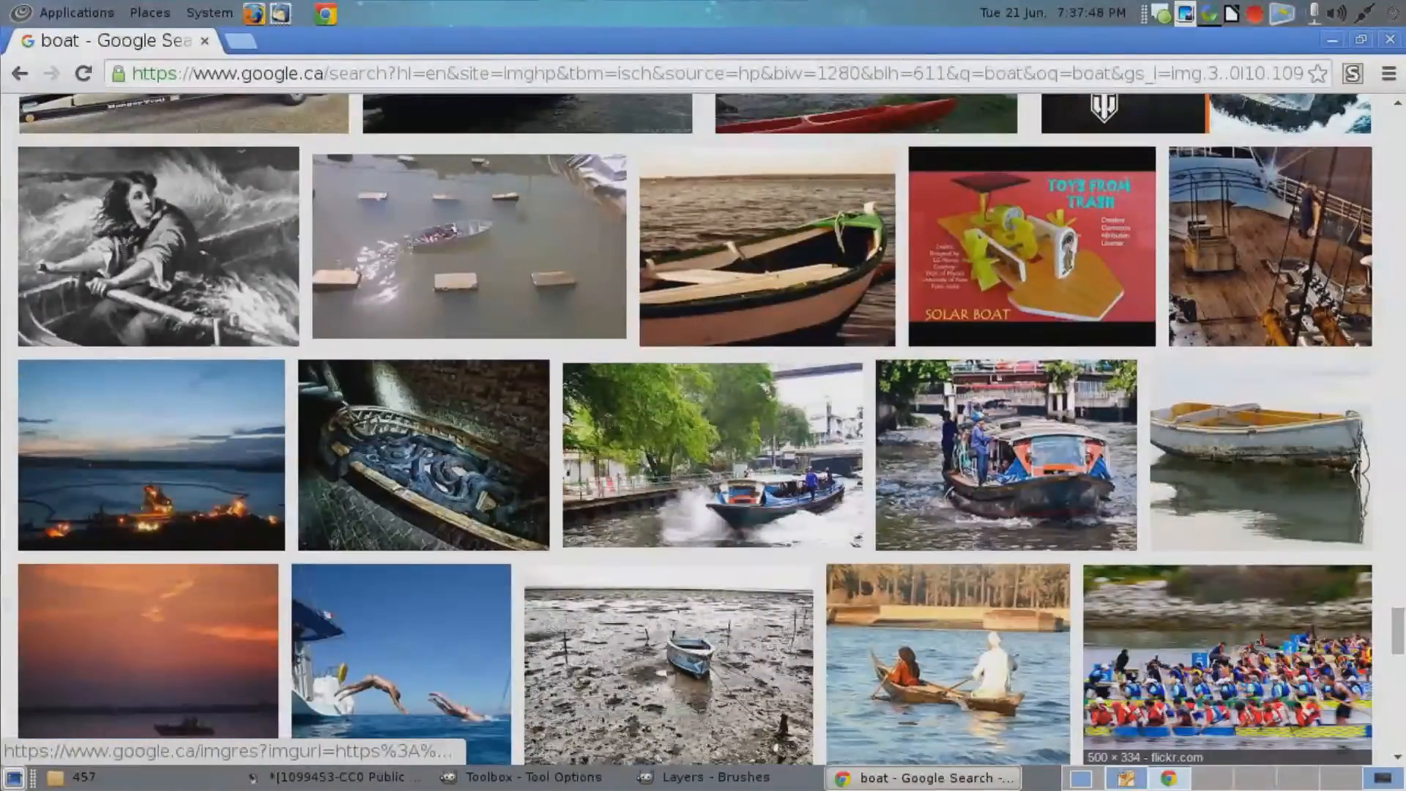
{"action": "scroll", "coordinate": [685, 404], "scroll_direction": "up", "scroll_amount": 5}
{"action": "scroll", "coordinate": [684, 405], "scroll_direction": "down", "scroll_amount": 5}
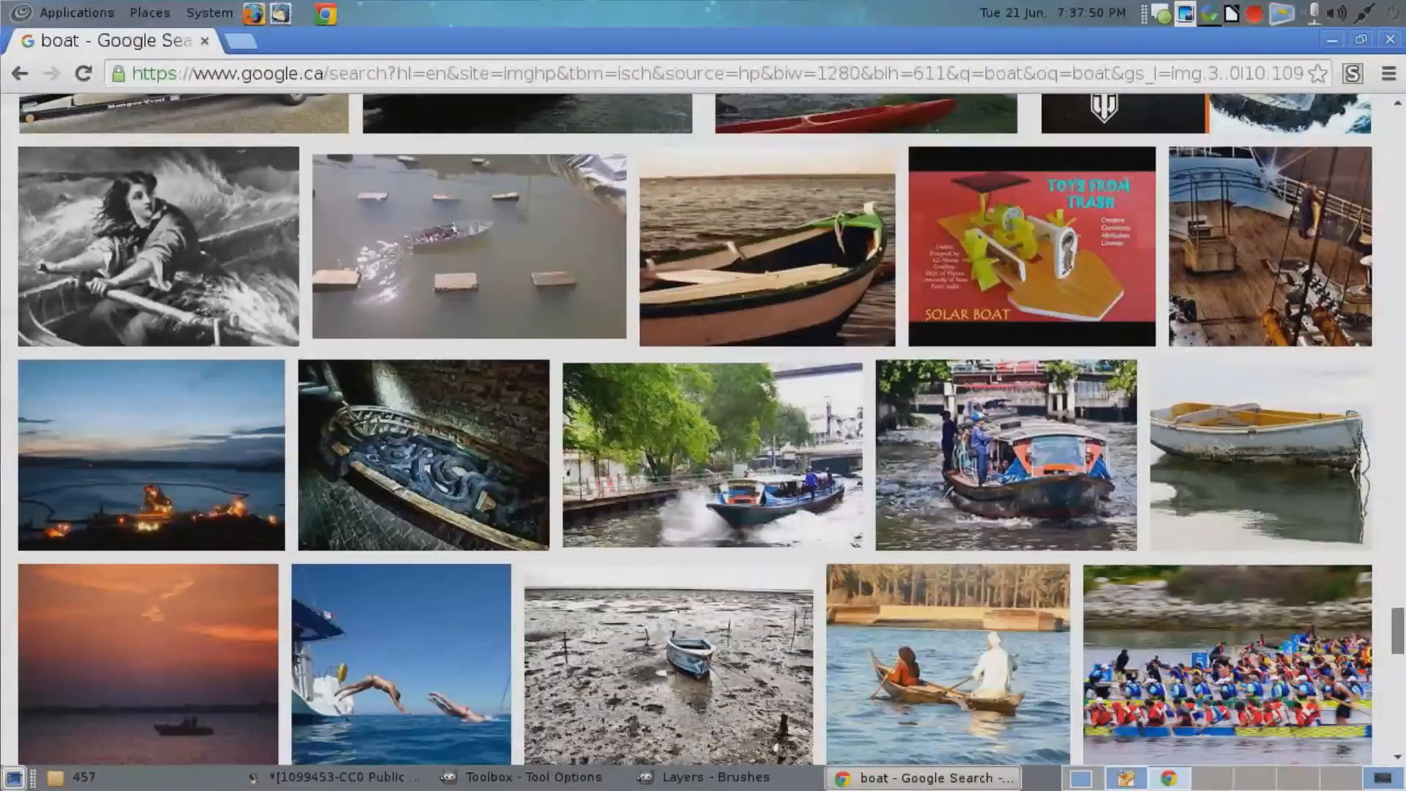
Search Google Images for "boat closeup" and look through the reusable photos for a suitable background.
{"action": "key", "text": "Home"}
{"action": "left_click", "coordinate": [186, 158]}
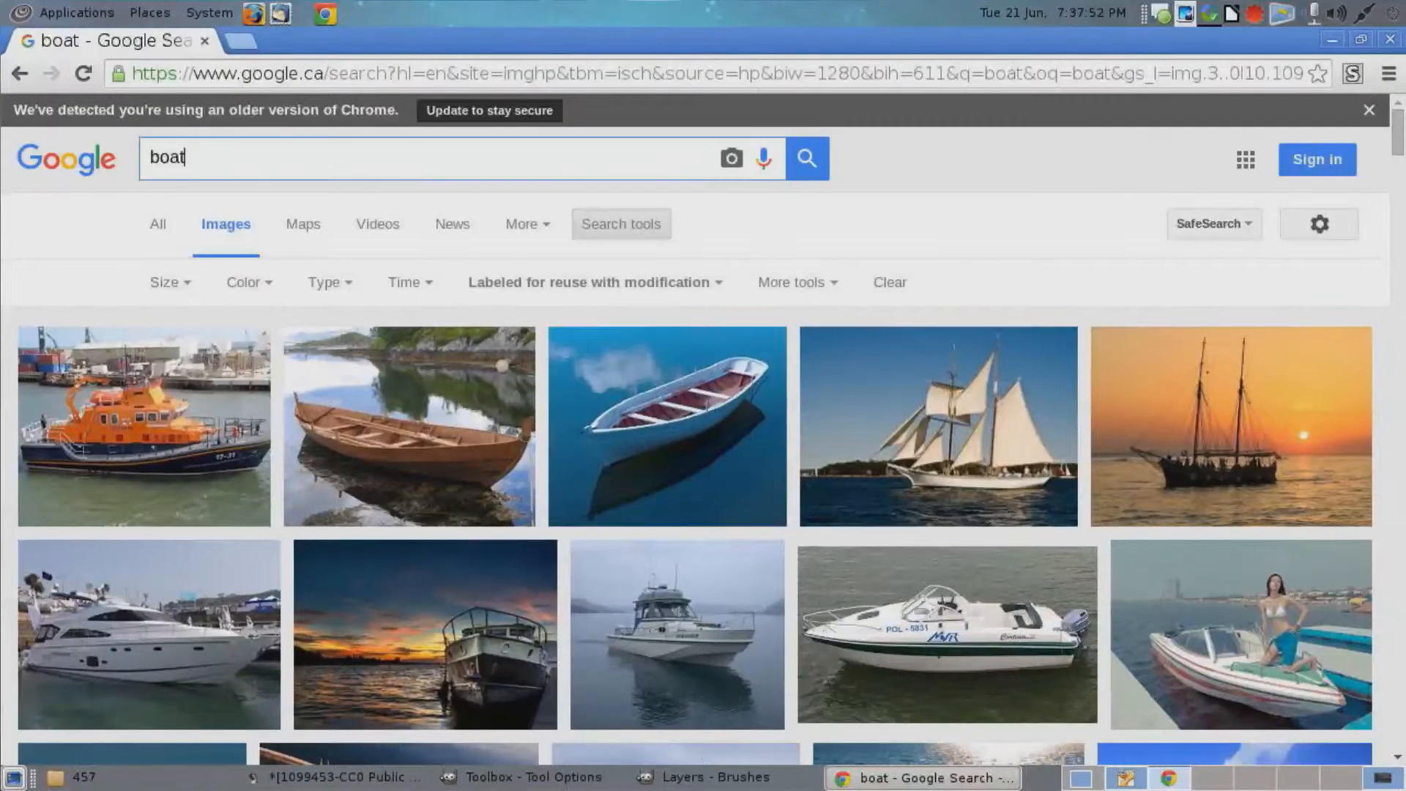
{"action": "type", "text": "closeup"}
{"action": "key", "text": "Return"}
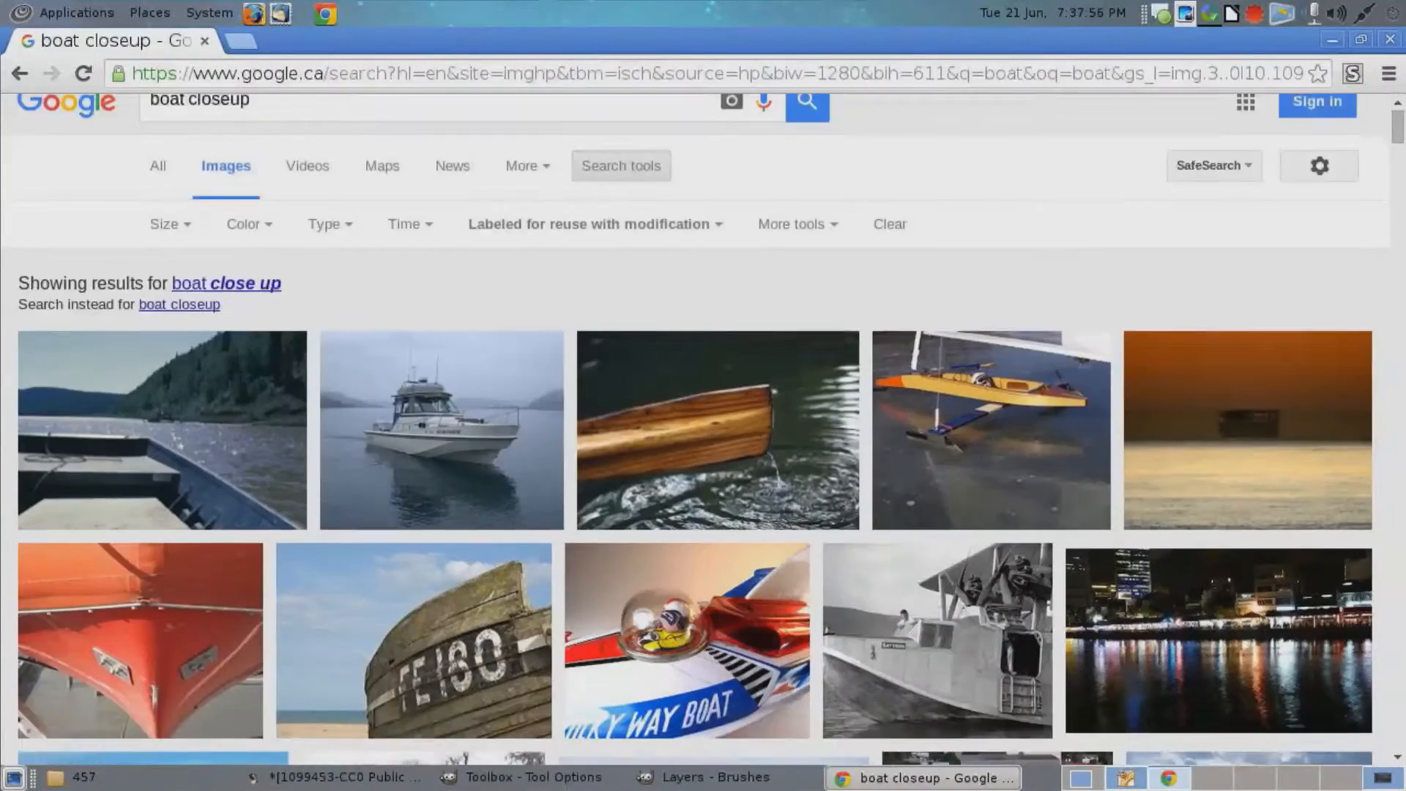
{"action": "scroll", "coordinate": [952, 367], "scroll_direction": "down", "scroll_amount": 10}
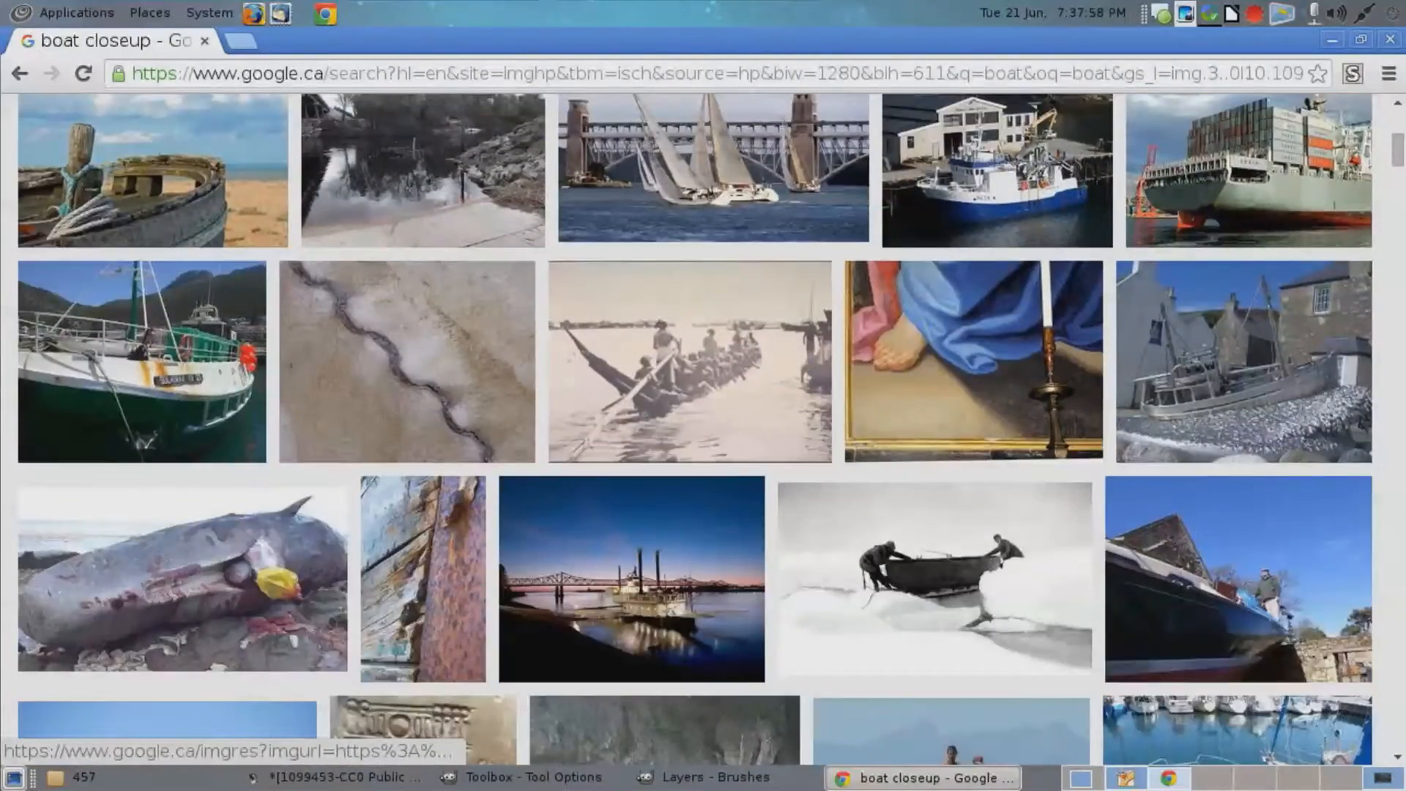
{"action": "scroll", "coordinate": [659, 330], "scroll_direction": "down", "scroll_amount": 6}
{"action": "scroll", "coordinate": [608, 264], "scroll_direction": "down", "scroll_amount": 5}
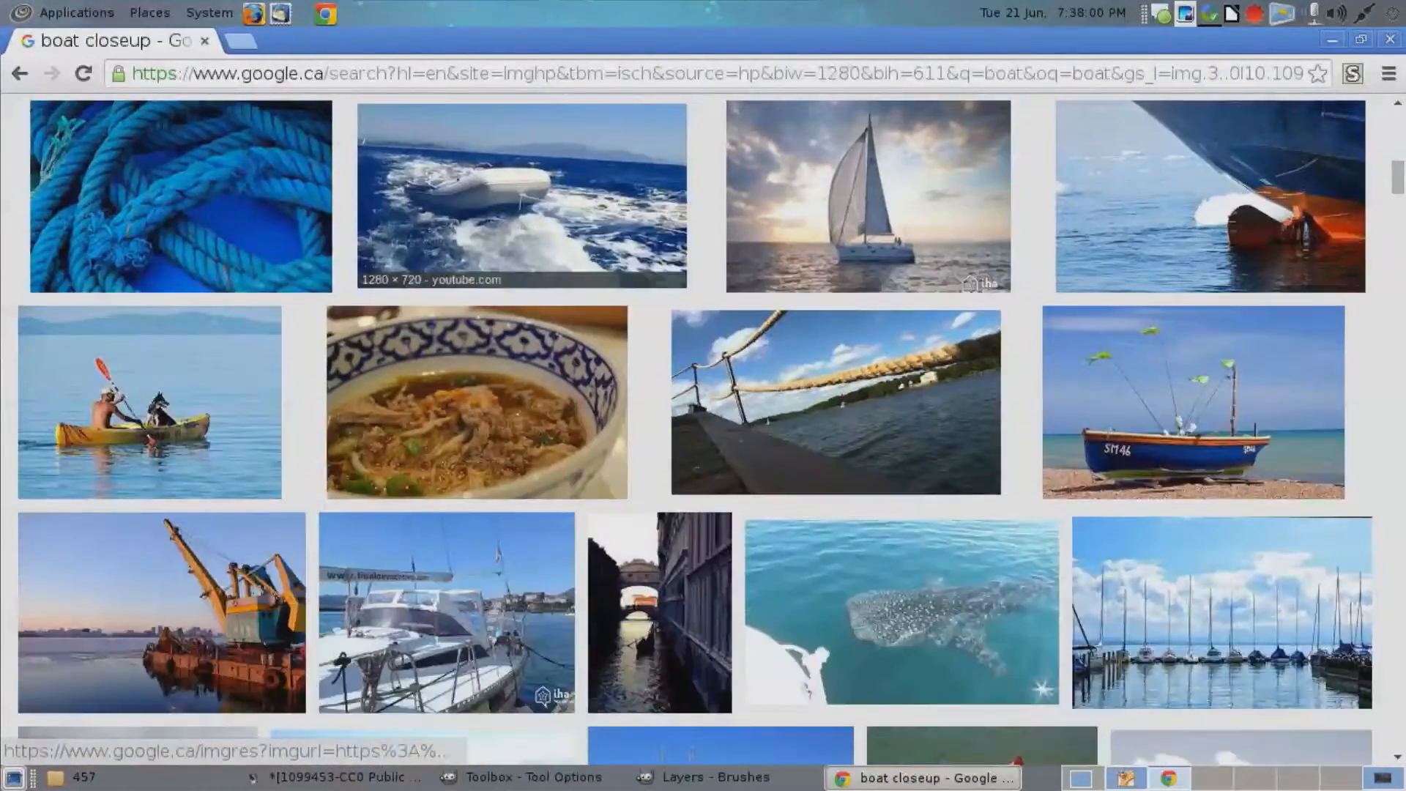
{"action": "scroll", "coordinate": [469, 220], "scroll_direction": "down", "scroll_amount": 9}
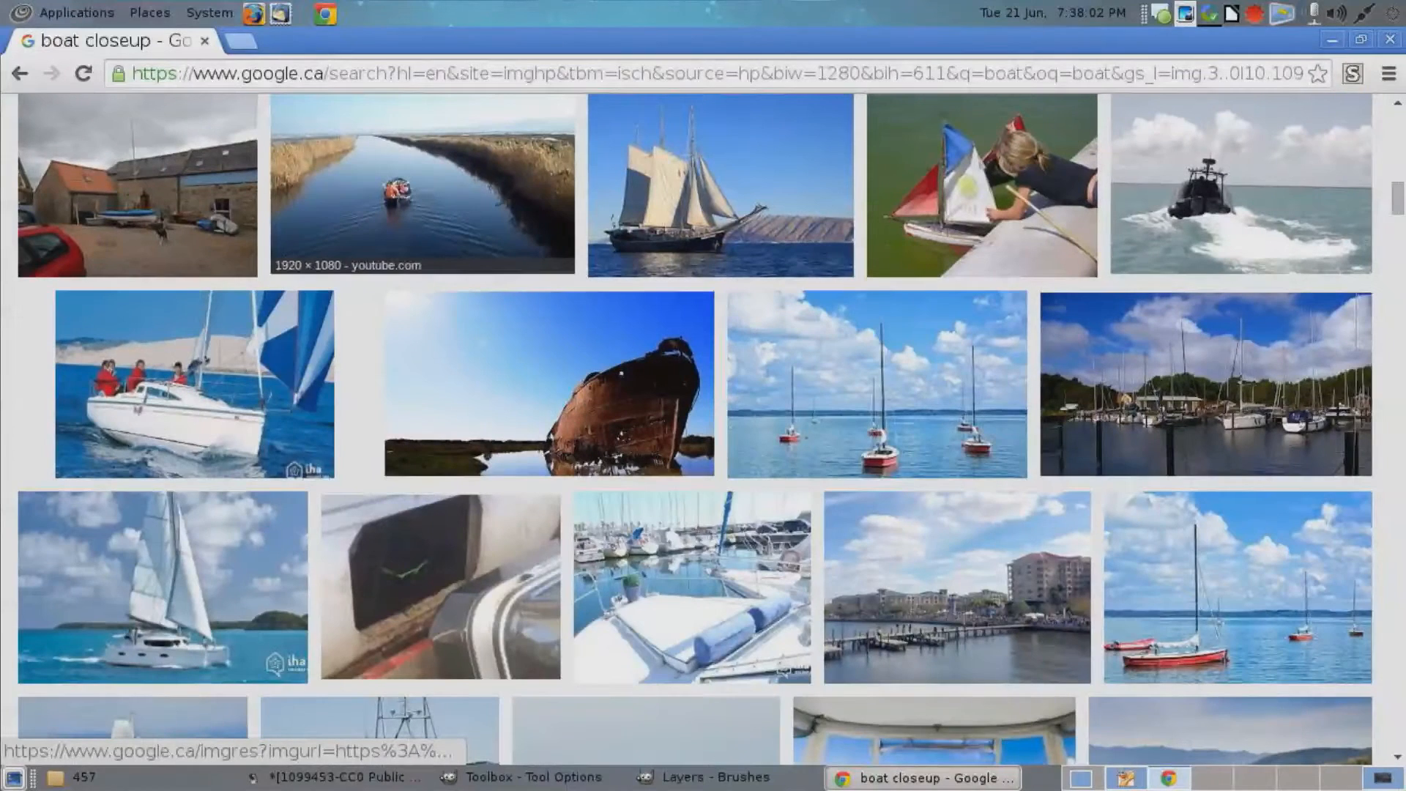
{"action": "scroll", "coordinate": [703, 432], "scroll_direction": "down", "scroll_amount": 5}
Search Google Images for "windy" with the same usage-rights filter.
{"action": "key", "text": "Home"}
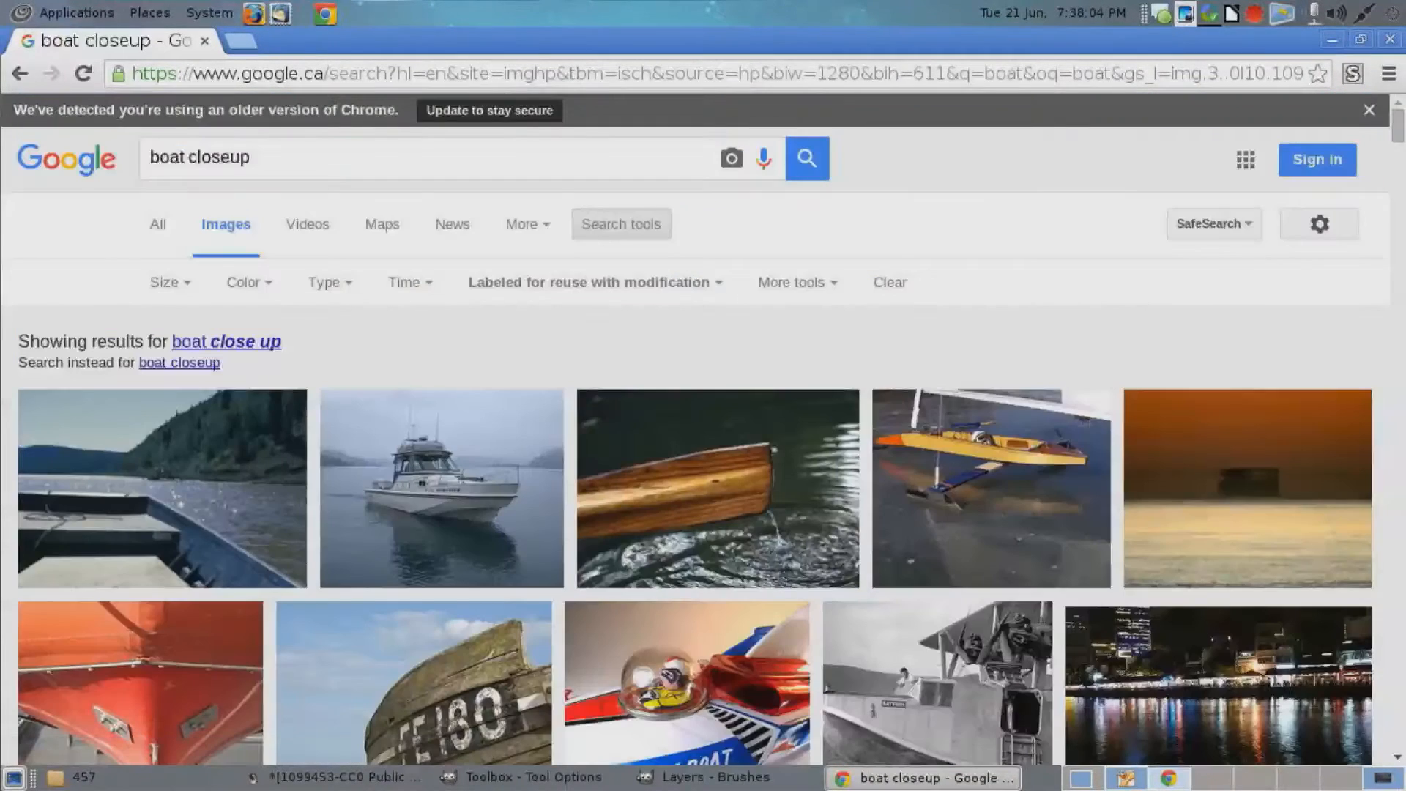
{"action": "type", "text": "s"}
{"action": "key", "text": "BackSpace"}
{"action": "type", "text": "windy"}
{"action": "key", "text": "Return"}
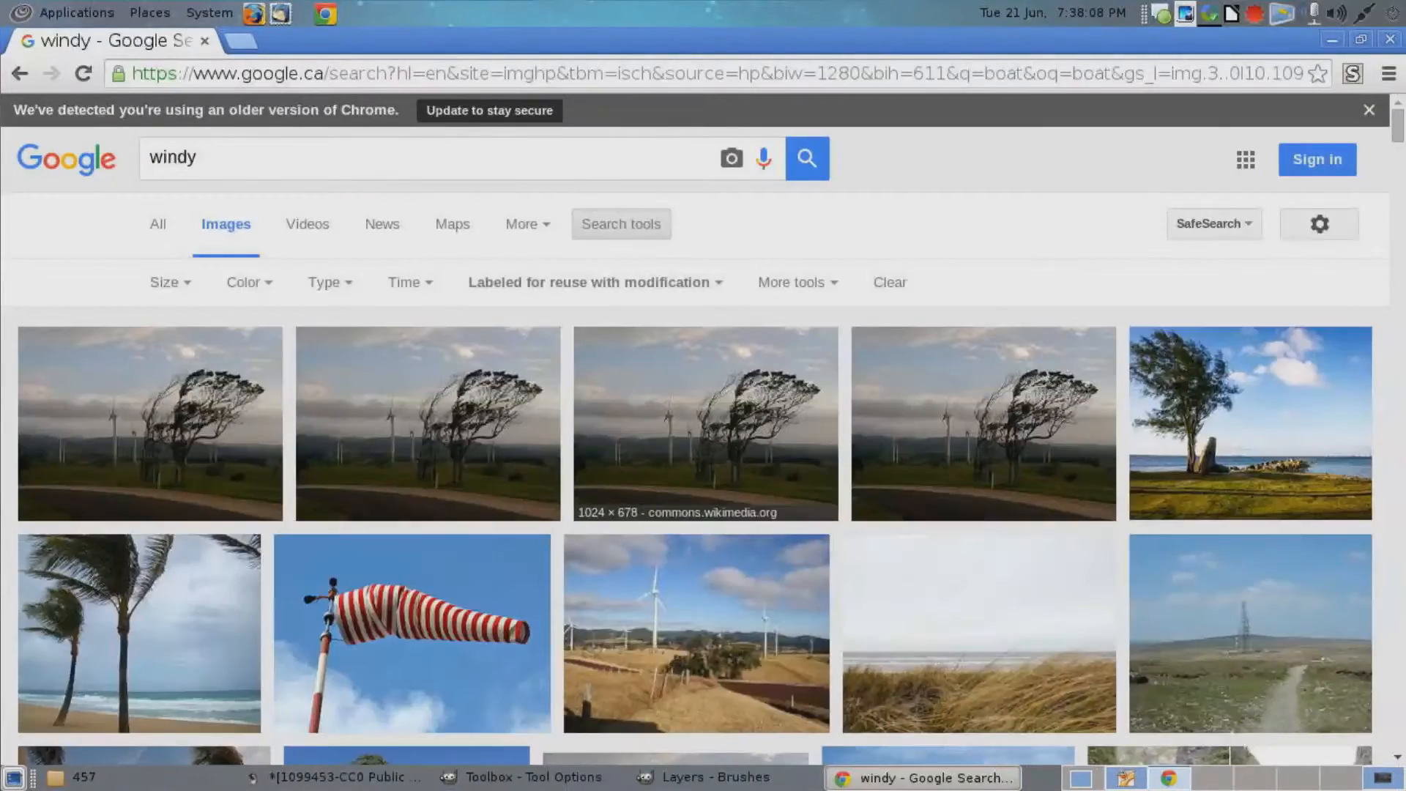
Open the windy photo of a tree and standing stone by the sea at full size and copy its web address.
{"action": "scroll", "coordinate": [1251, 342], "scroll_direction": "down", "scroll_amount": 4}
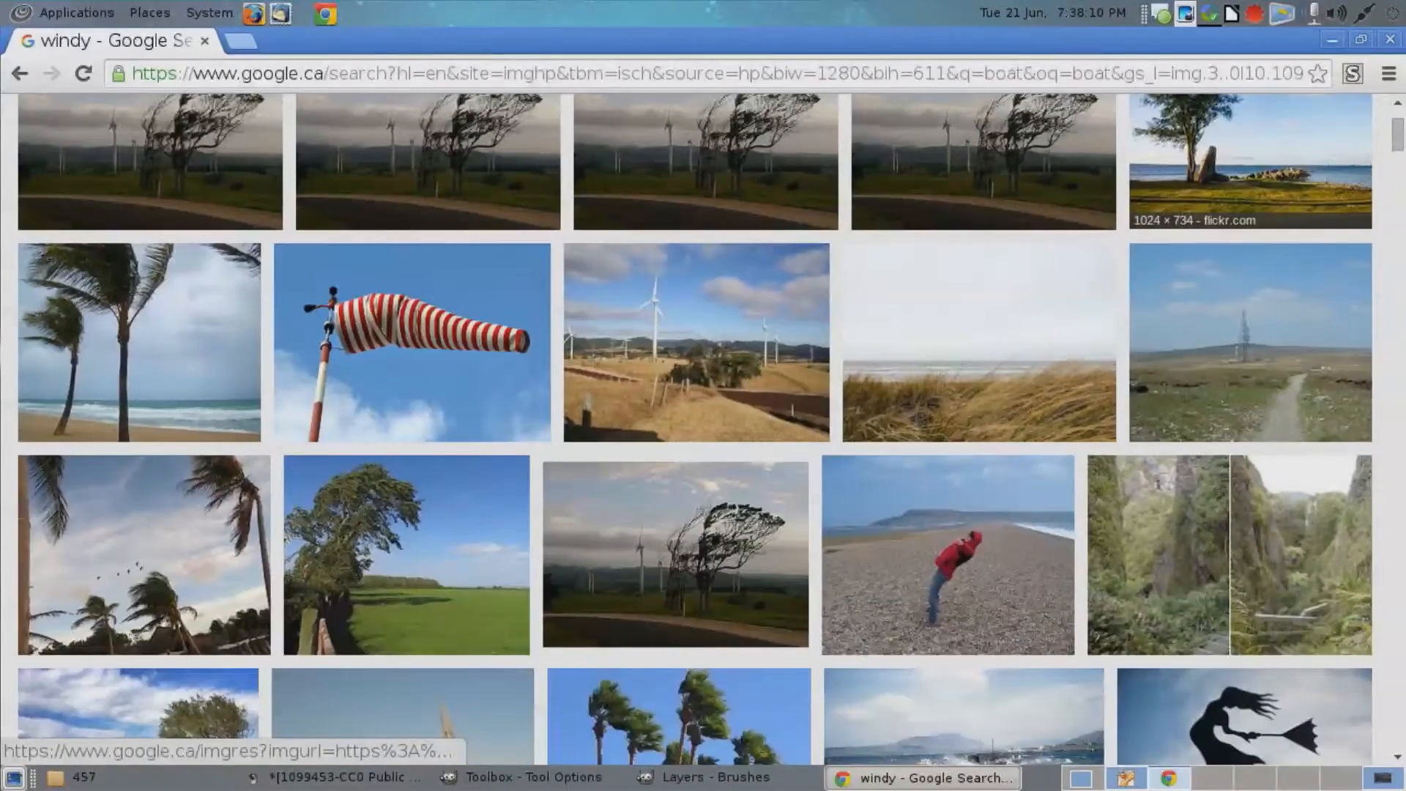
{"action": "left_click", "coordinate": [1251, 161]}
{"action": "left_click", "coordinate": [1033, 402]}
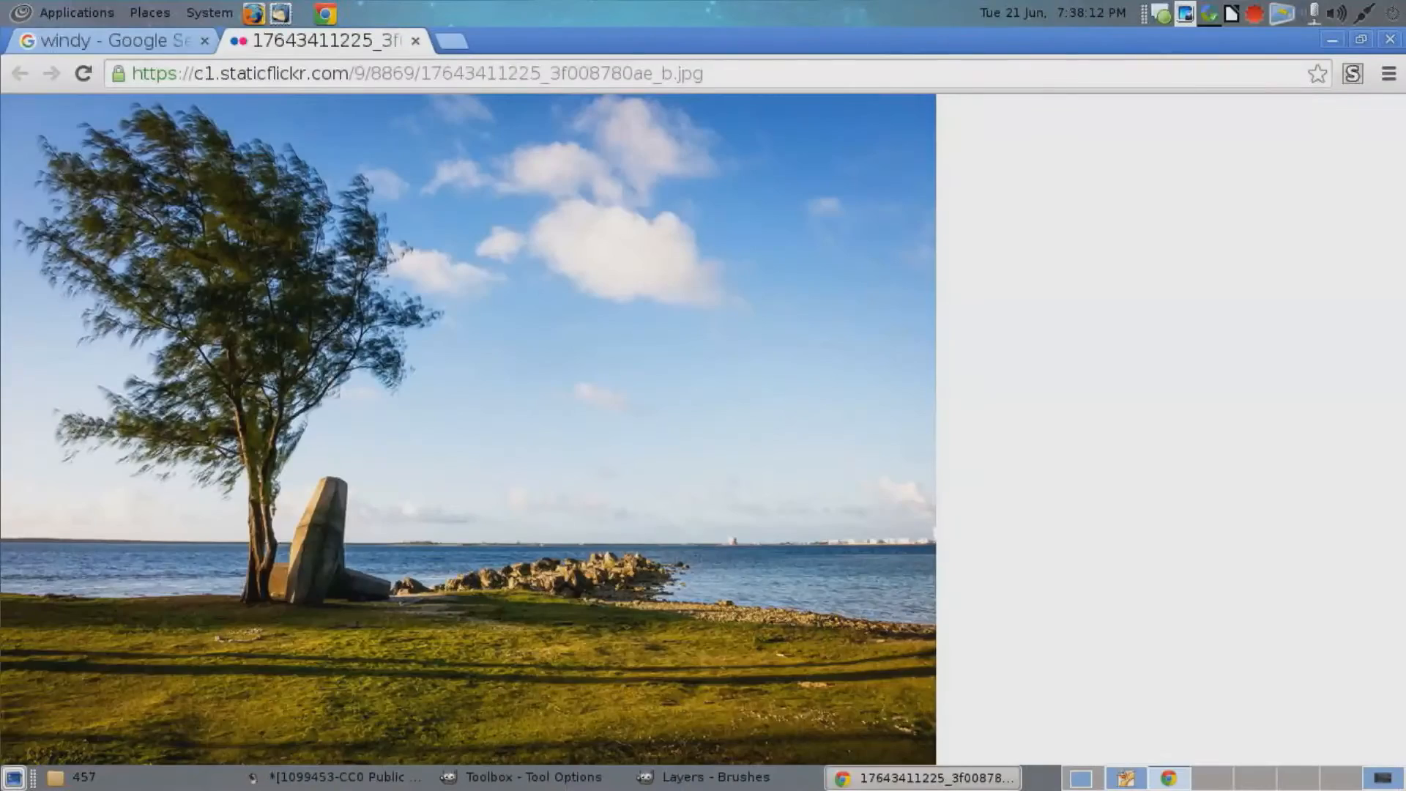
{"action": "key", "text": "ctrl+l"}
{"action": "key", "text": "ctrl+shift+Tab"}
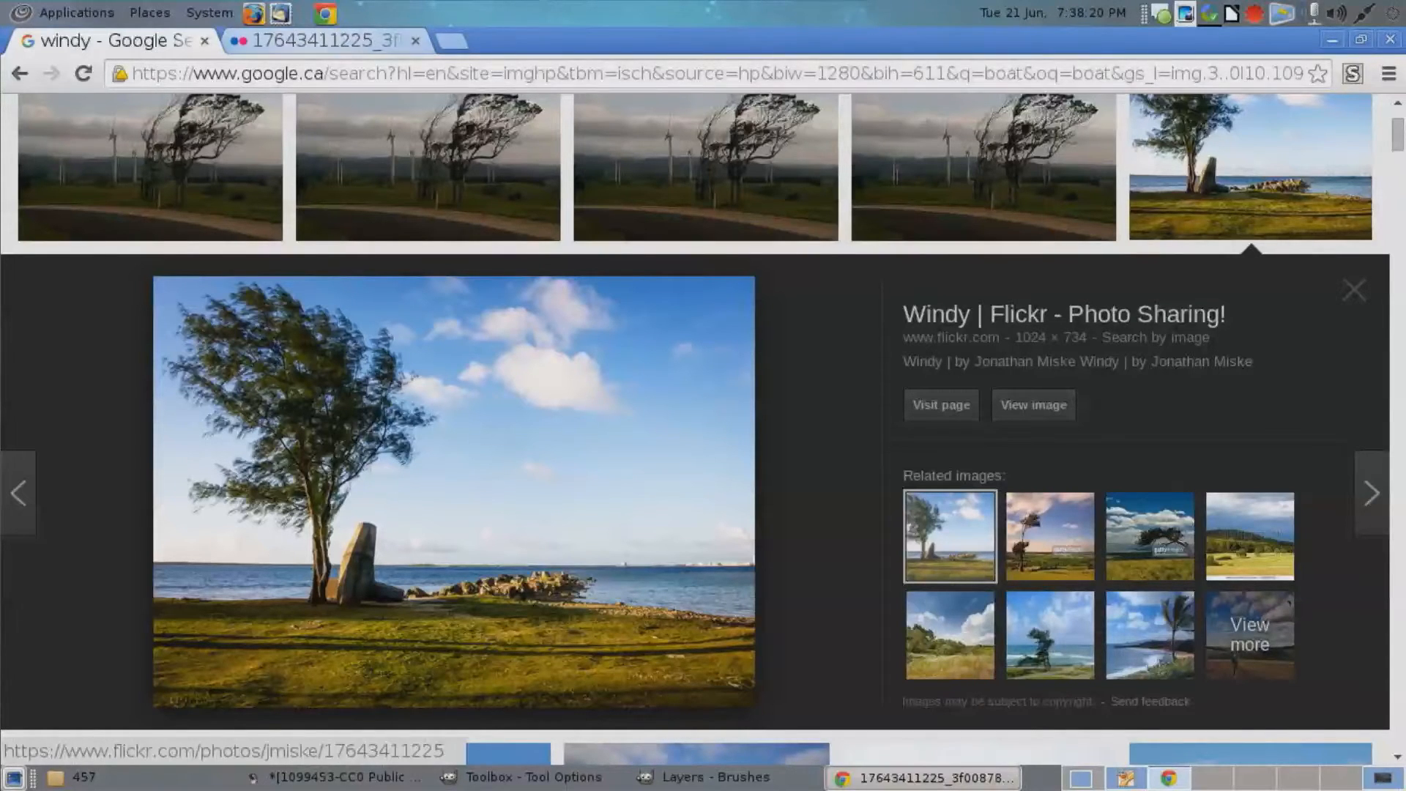
{"action": "key", "text": "ctrl+Tab"}
Switch to GIMP and try to open the seaside tree photo directly from its copied web address.
{"action": "key", "text": "alt+Tab"}
{"action": "key", "text": "alt+Tab"}
{"action": "key", "text": "alt+Tab"}
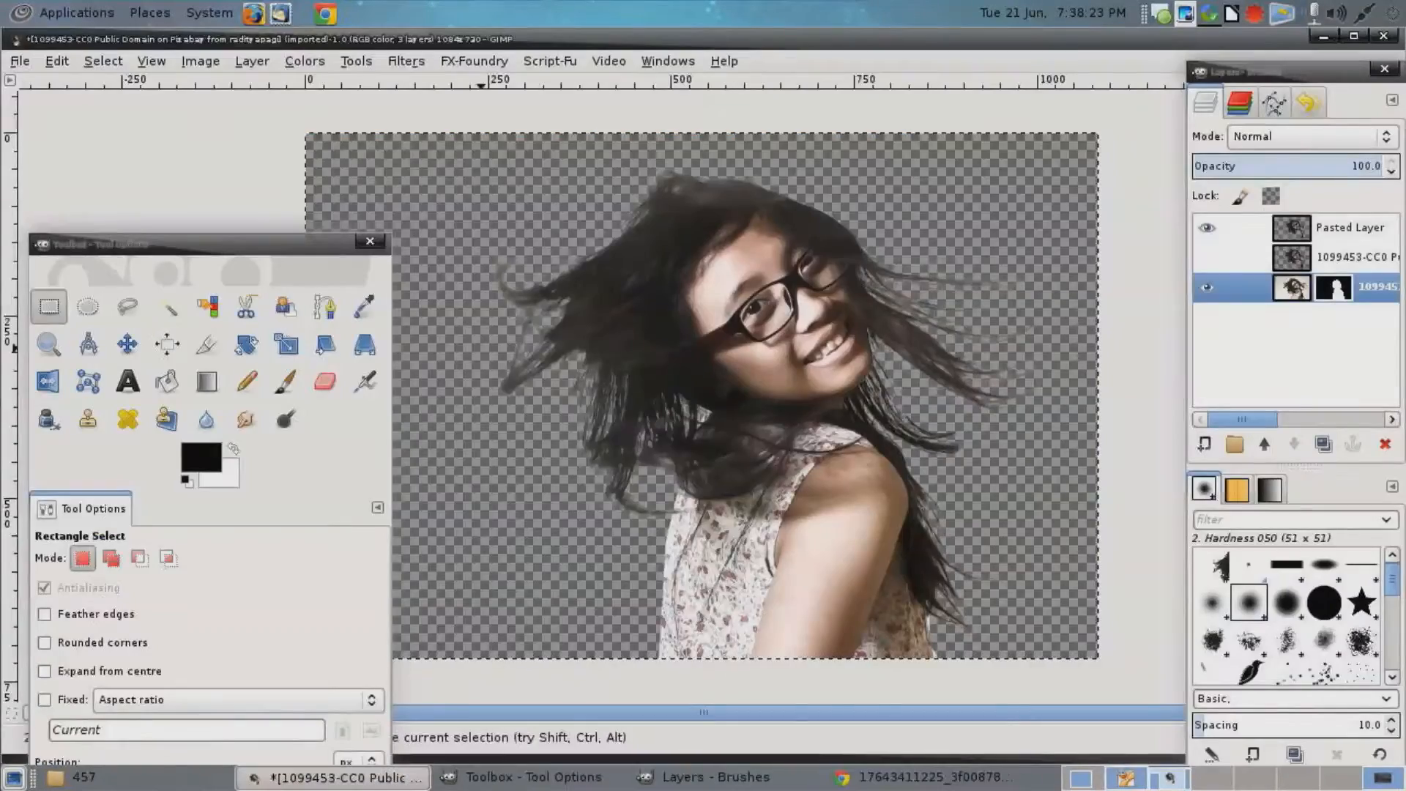
{"action": "right_click", "coordinate": [675, 288]}
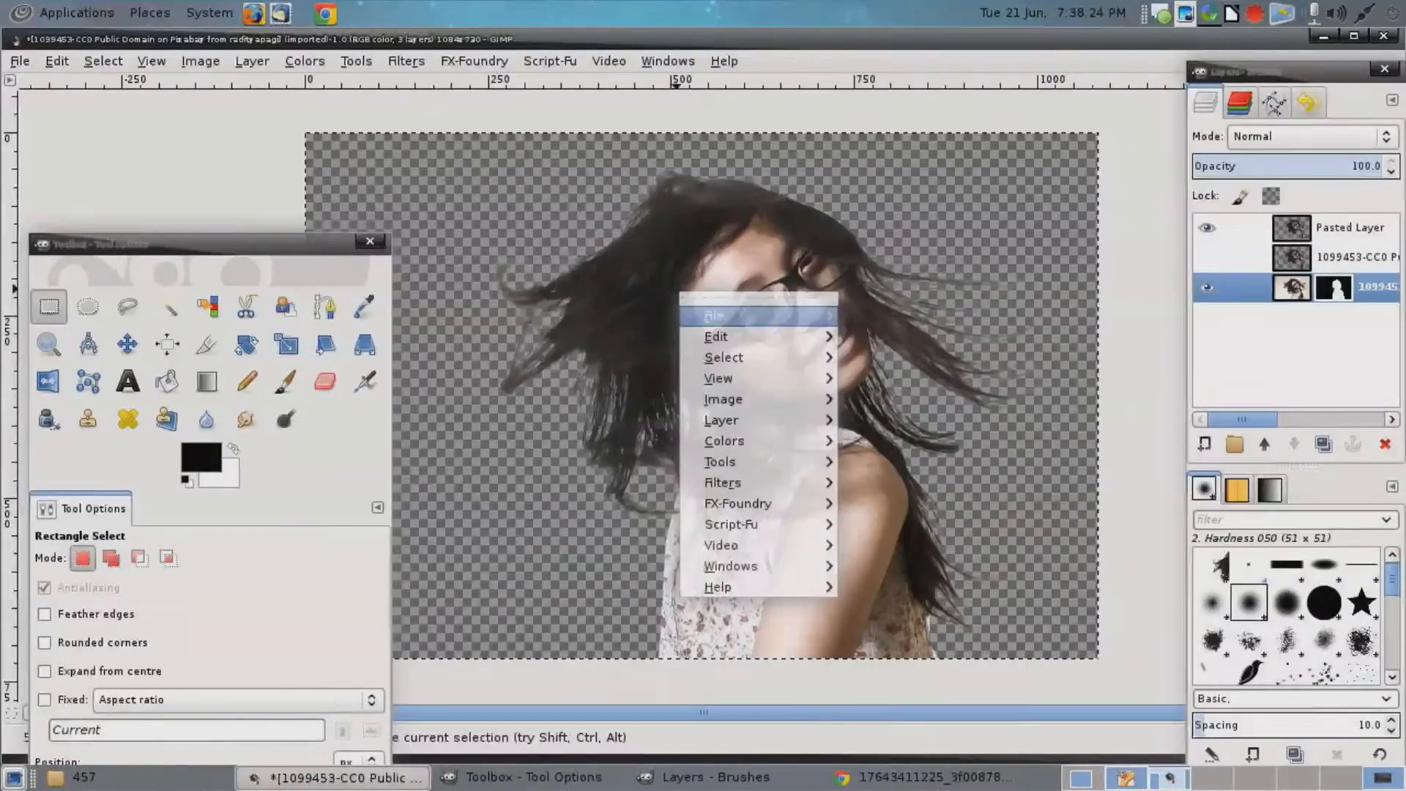
{"action": "mouse_move", "coordinate": [714, 316]}
{"action": "key", "text": "Return"}
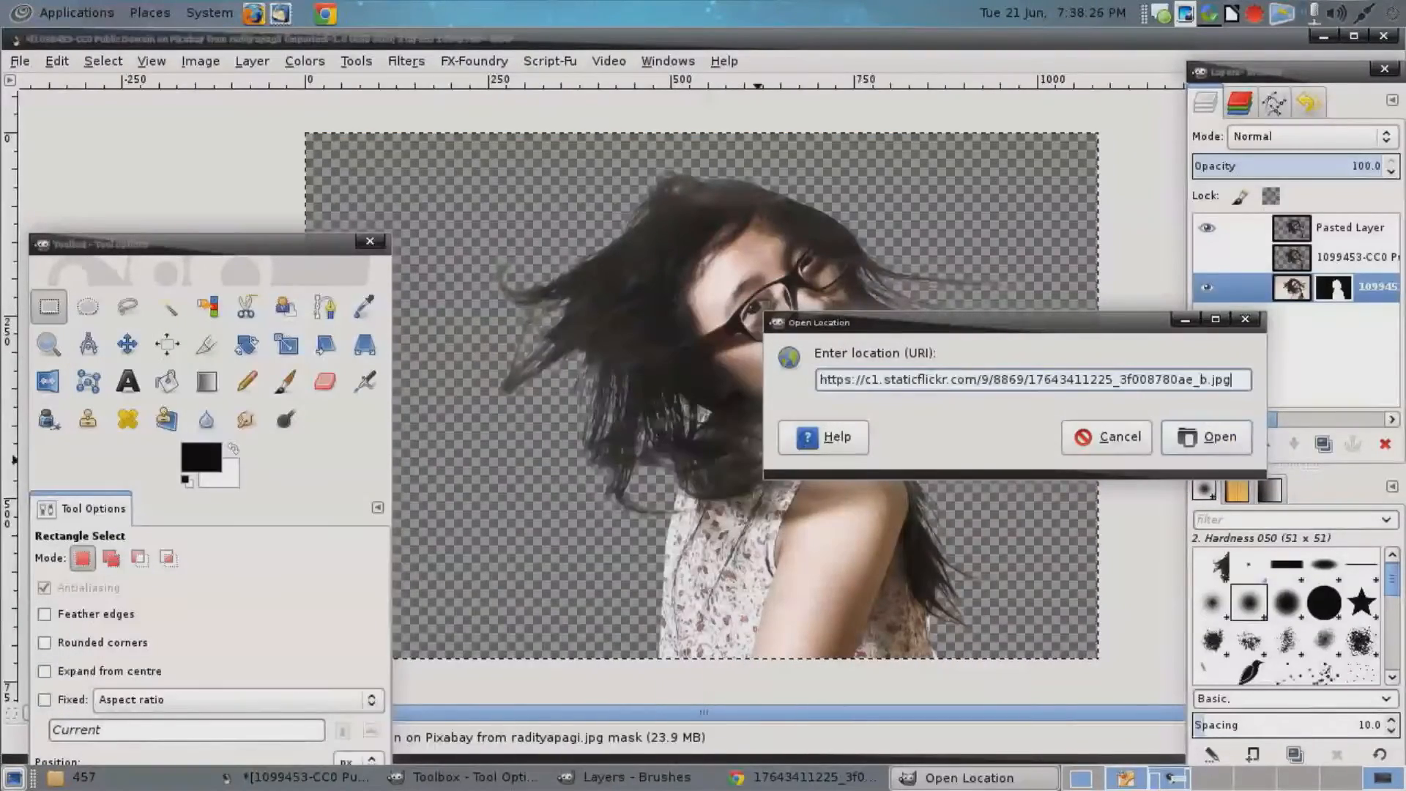
{"action": "key", "text": "Return"}
{"action": "key", "text": "Return"}
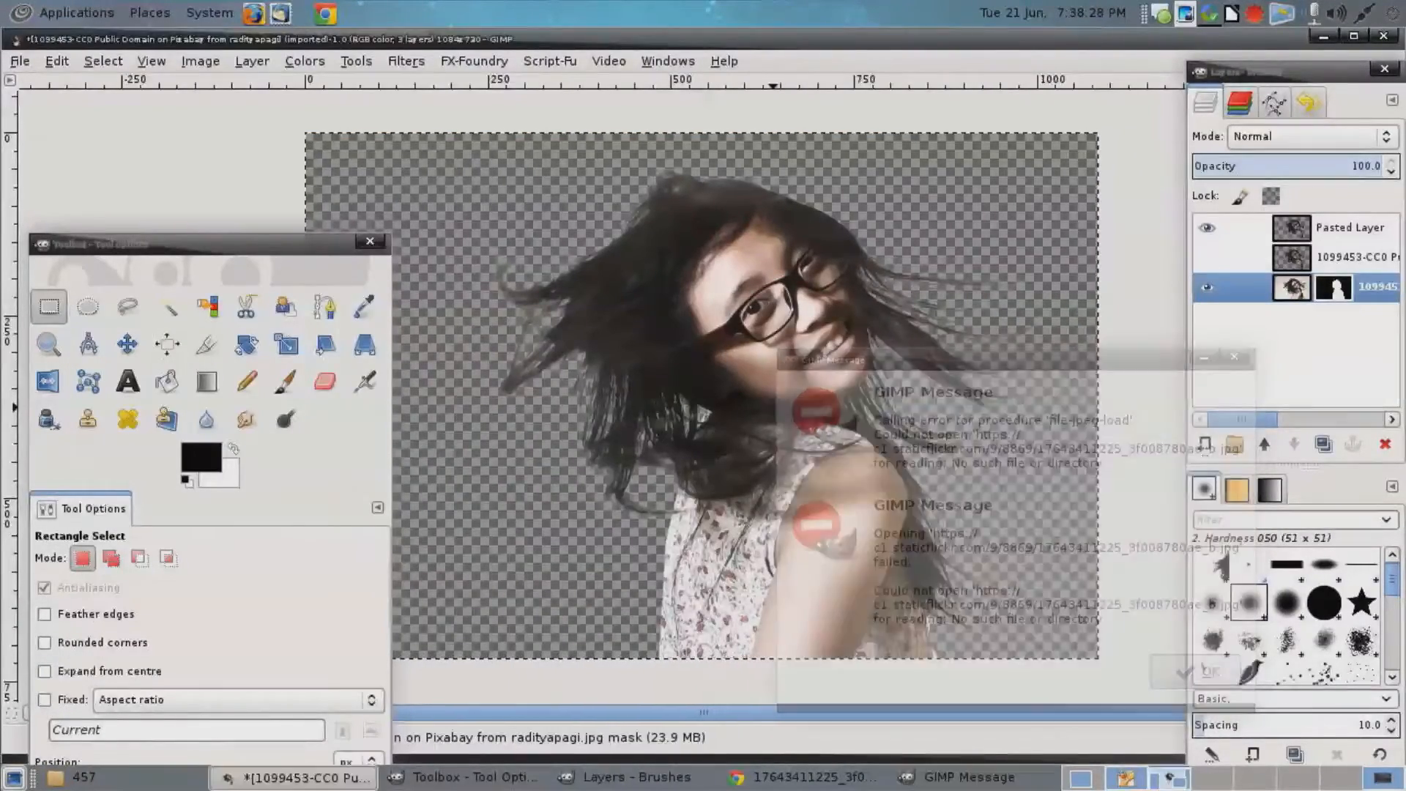
Switch back to Chrome and save the seaside tree photo as a JPG in the folder 457.
{"action": "key", "text": "alt+Tab"}
{"action": "right_click", "coordinate": [680, 251]}
{"action": "left_click", "coordinate": [769, 295]}
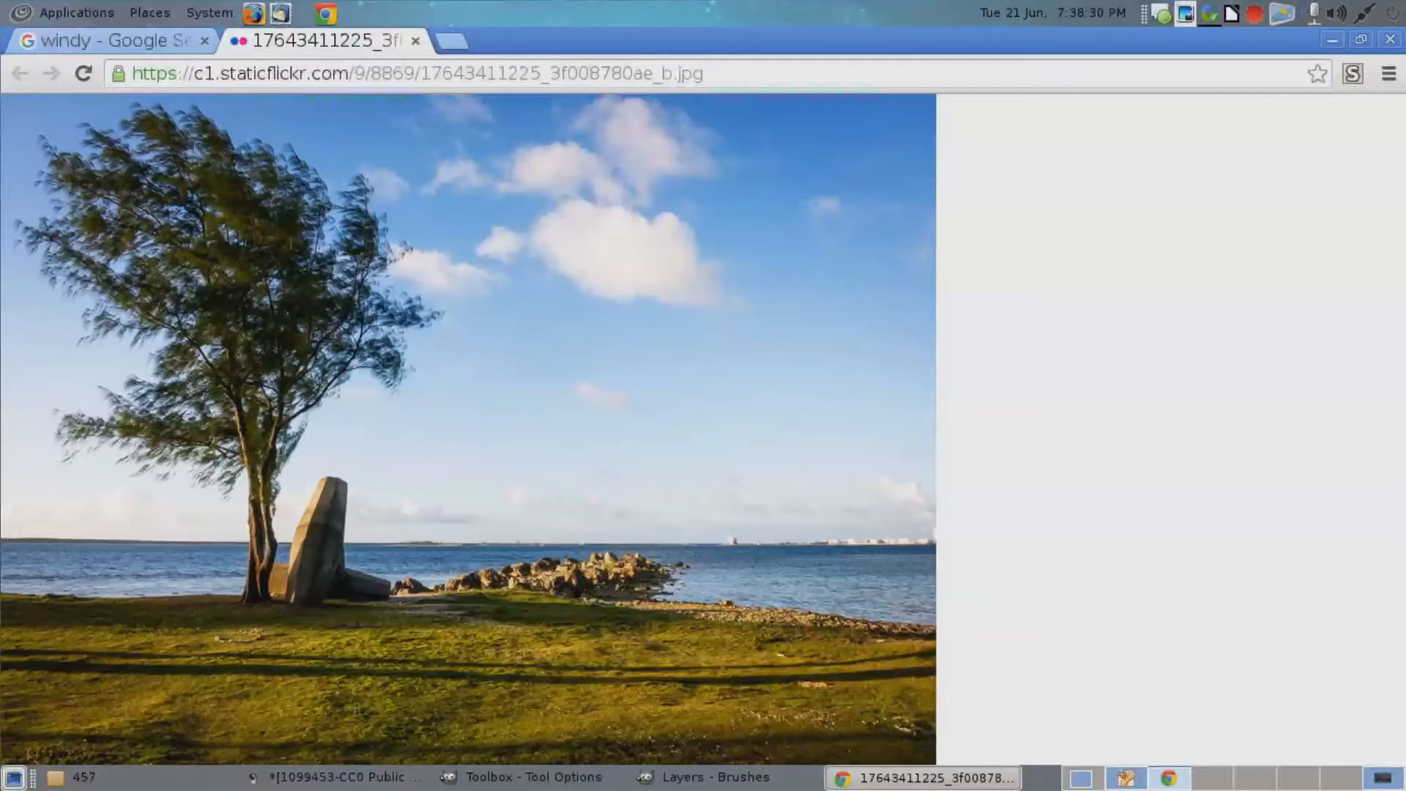
{"action": "right_click", "coordinate": [654, 254]}
{"action": "left_click", "coordinate": [704, 267]}
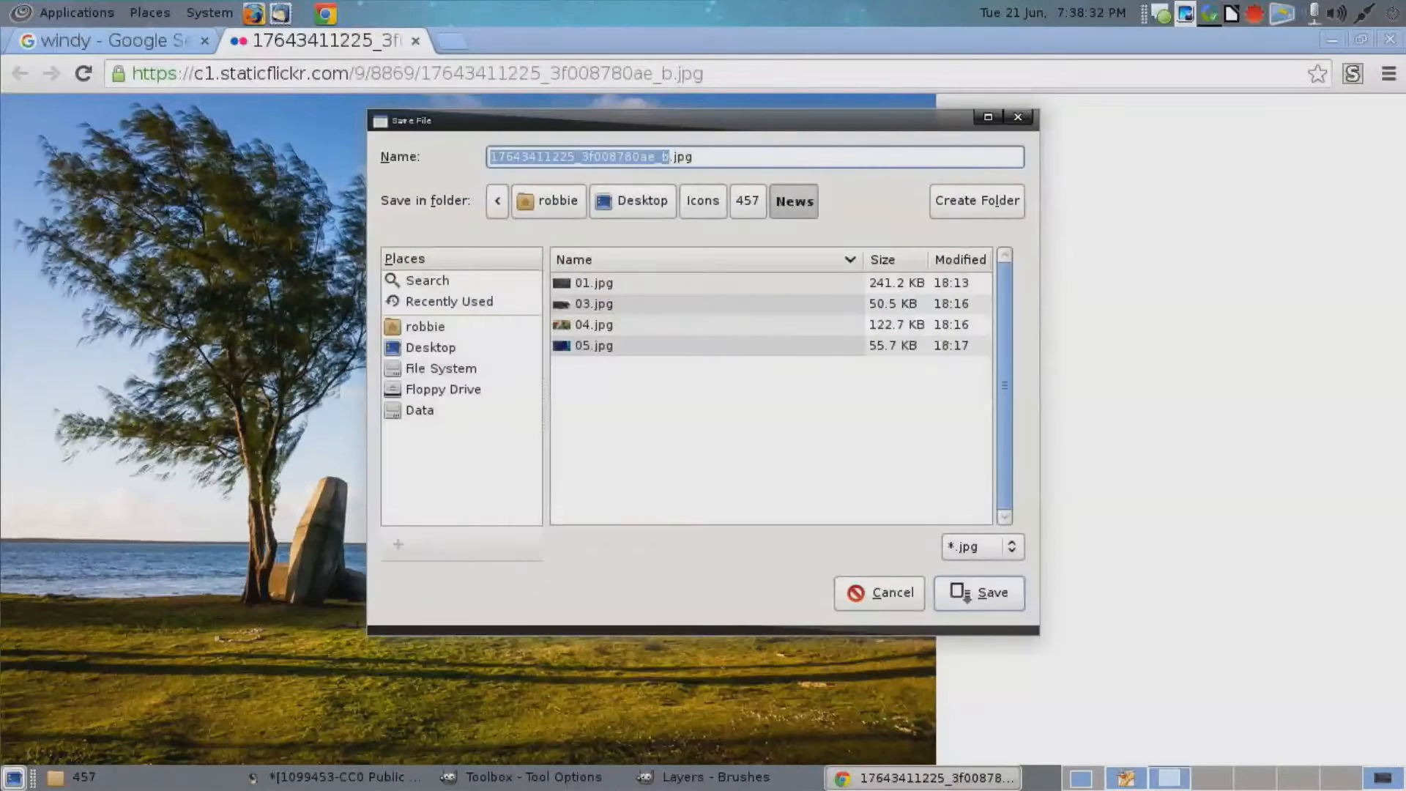
{"action": "left_click", "coordinate": [748, 201]}
{"action": "key", "text": "Return"}
Show the downloaded photo in its folder, and return to GIMP.
{"action": "left_click", "coordinate": [221, 730]}
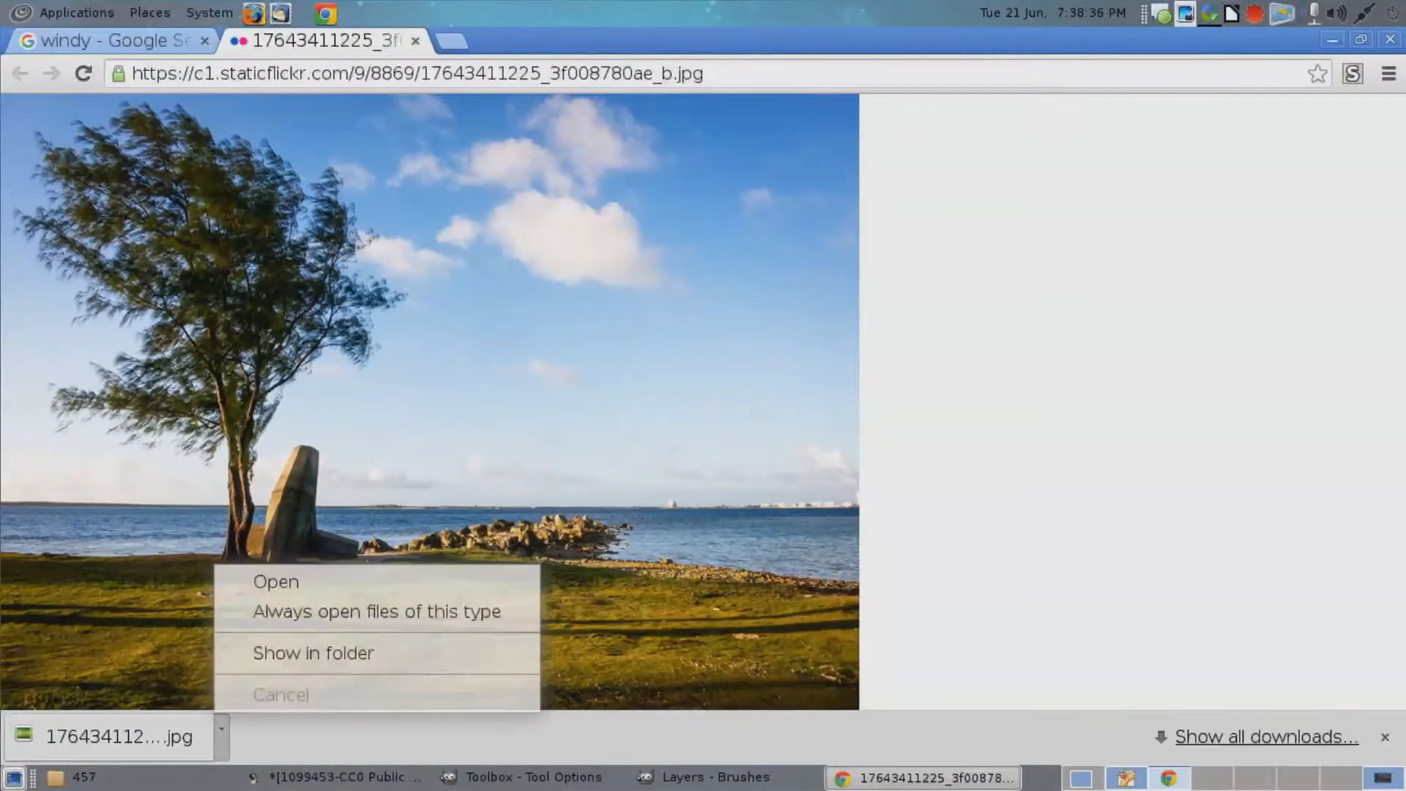
{"action": "left_click", "coordinate": [313, 653]}
{"action": "left_click", "coordinate": [949, 212]}
{"action": "right_click", "coordinate": [951, 196]}
{"action": "left_click", "coordinate": [1004, 308]}
{"action": "key", "text": "alt+Tab"}
{"action": "right_click", "coordinate": [640, 337]}
{"action": "key", "text": "alt+Tab"}
{"action": "key", "text": "alt+Tab"}
Open the downloaded seaside tree photo from the folder 457 as a separate image.
{"action": "right_click", "coordinate": [724, 343]}
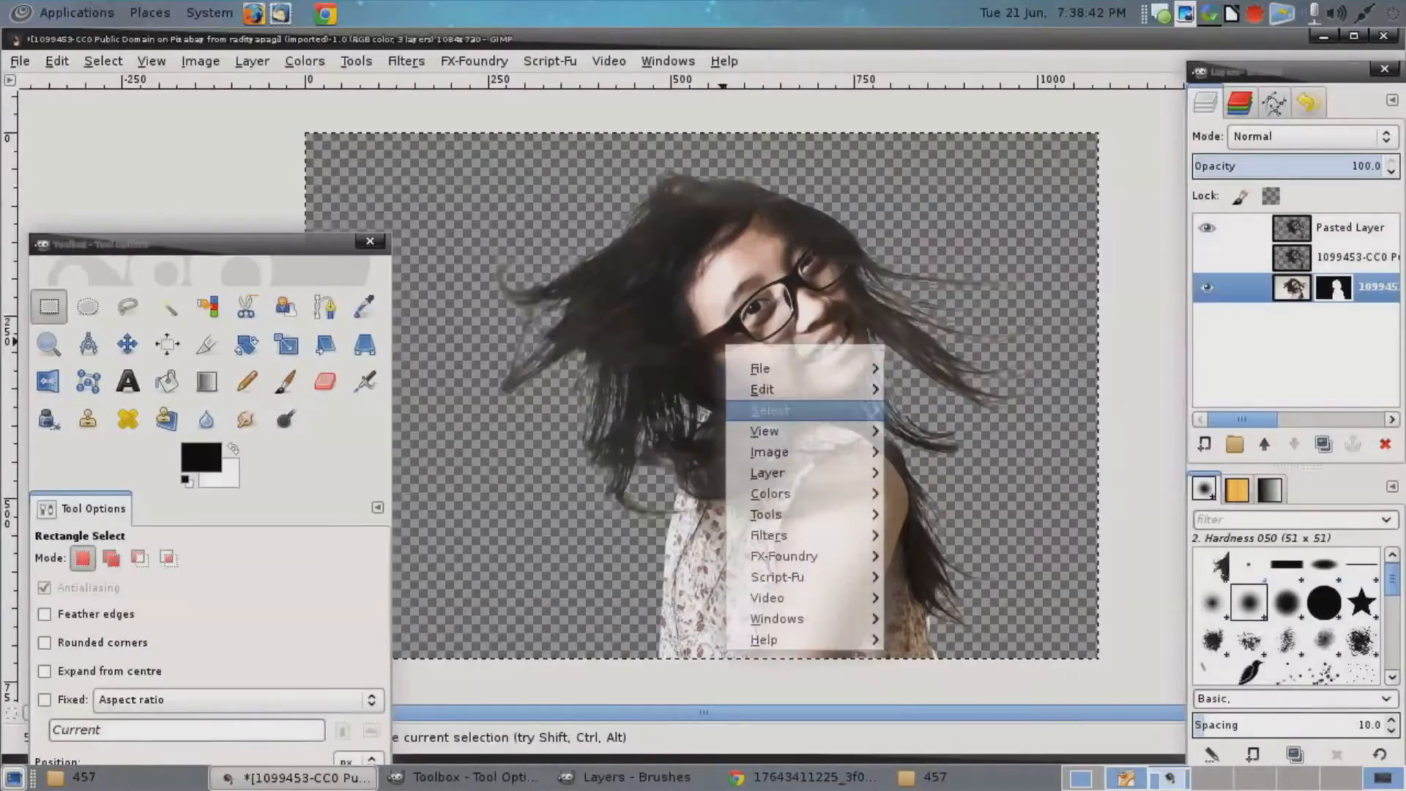
{"action": "mouse_move", "coordinate": [762, 369]}
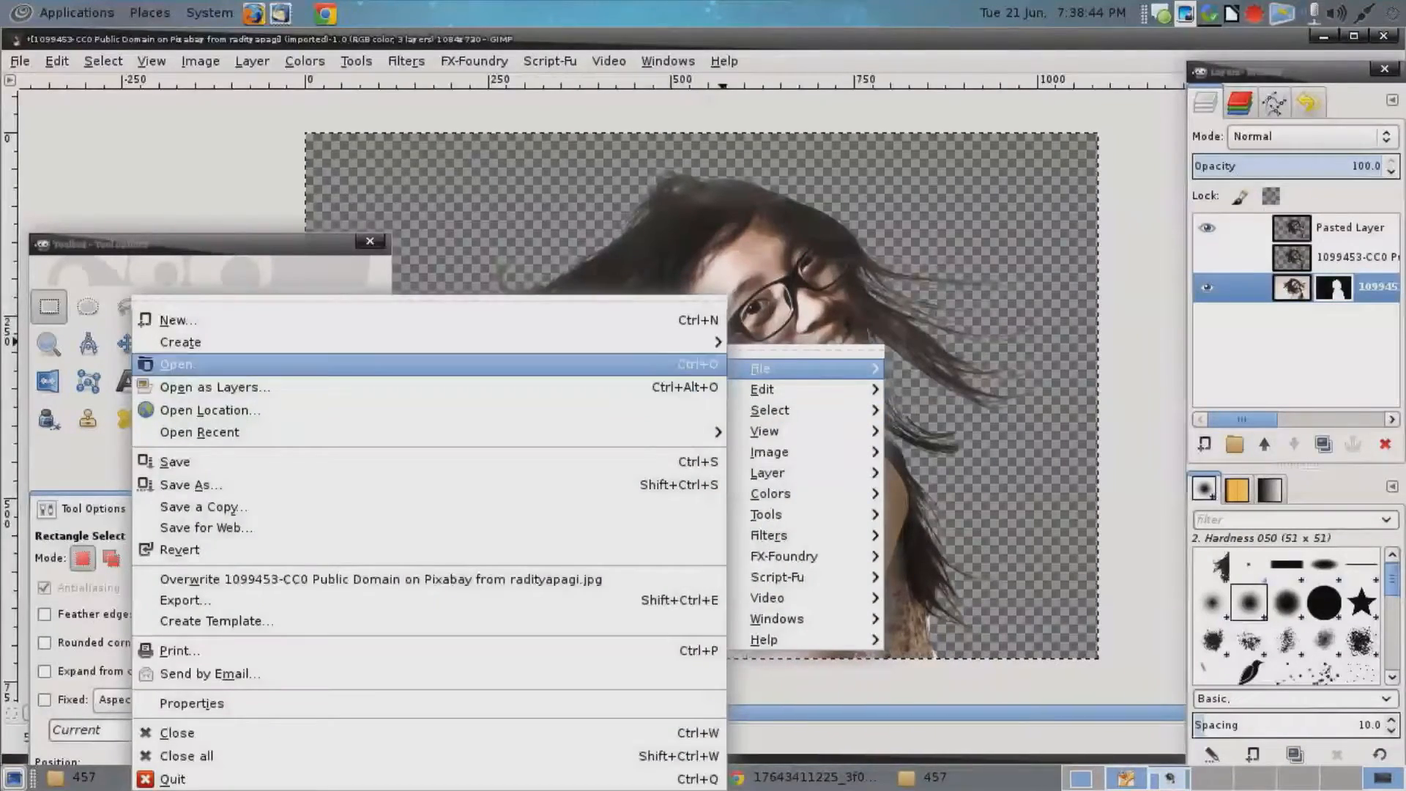
{"action": "left_click", "coordinate": [183, 364]}
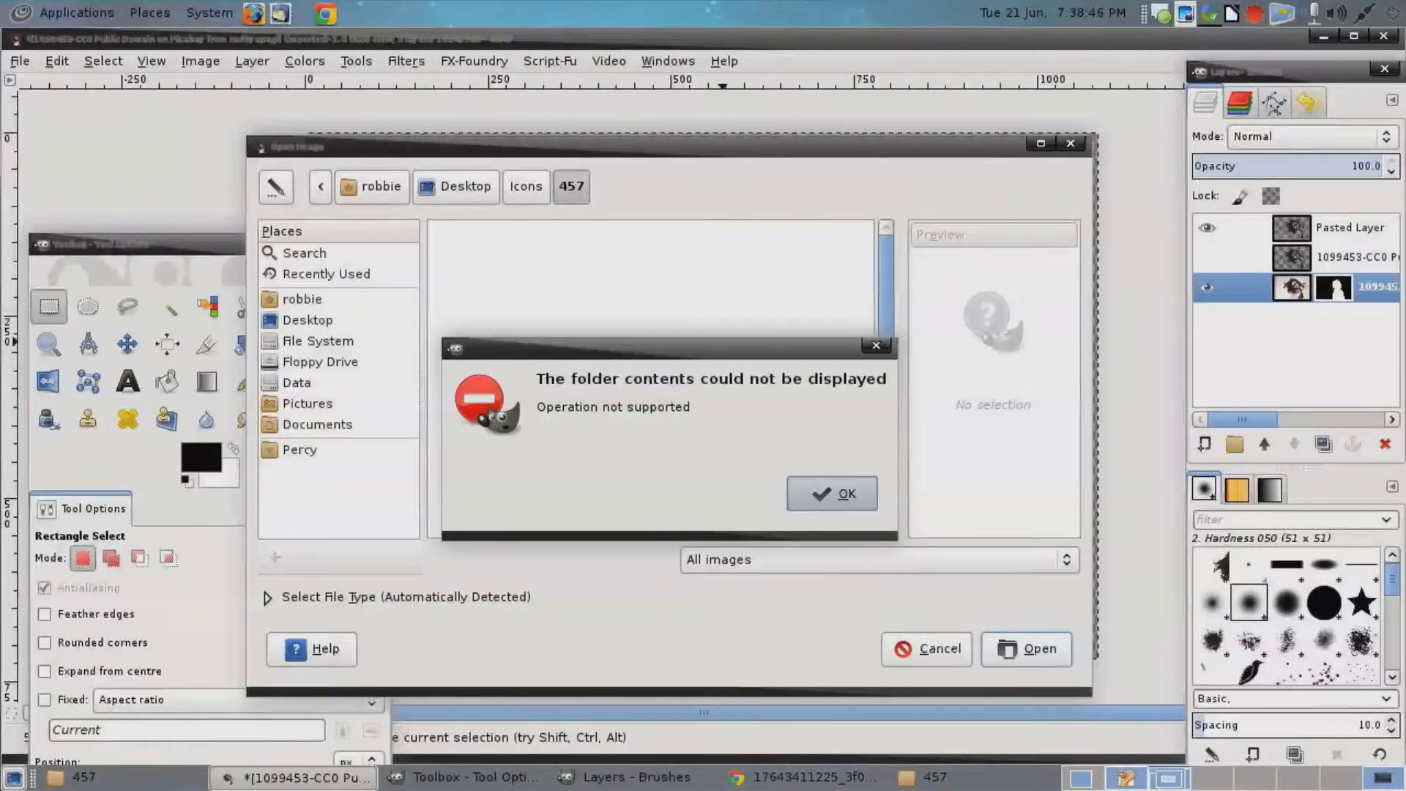
{"action": "key", "text": "Return"}
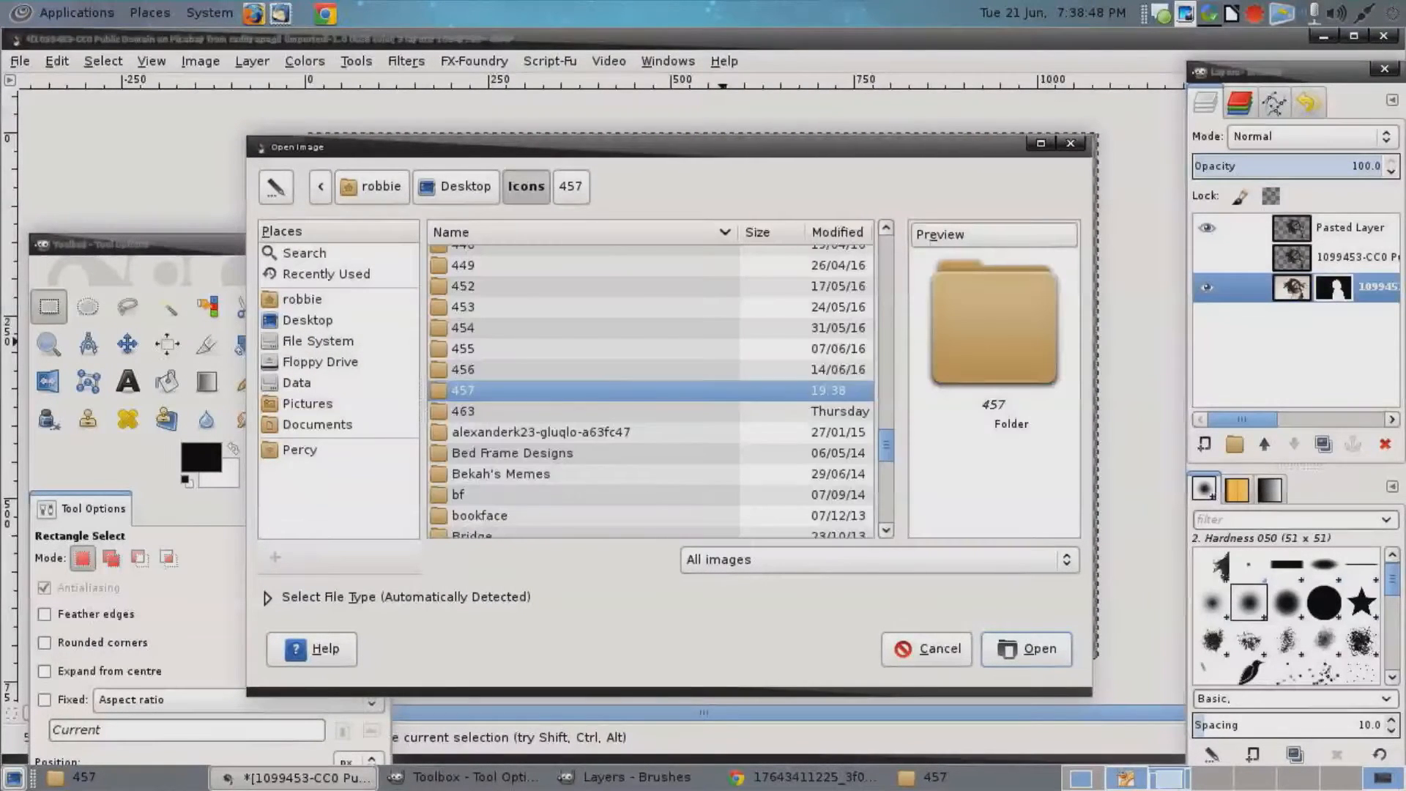
{"action": "key", "text": "Return"}
{"action": "left_click", "coordinate": [553, 319]}
{"action": "key", "text": "Return"}
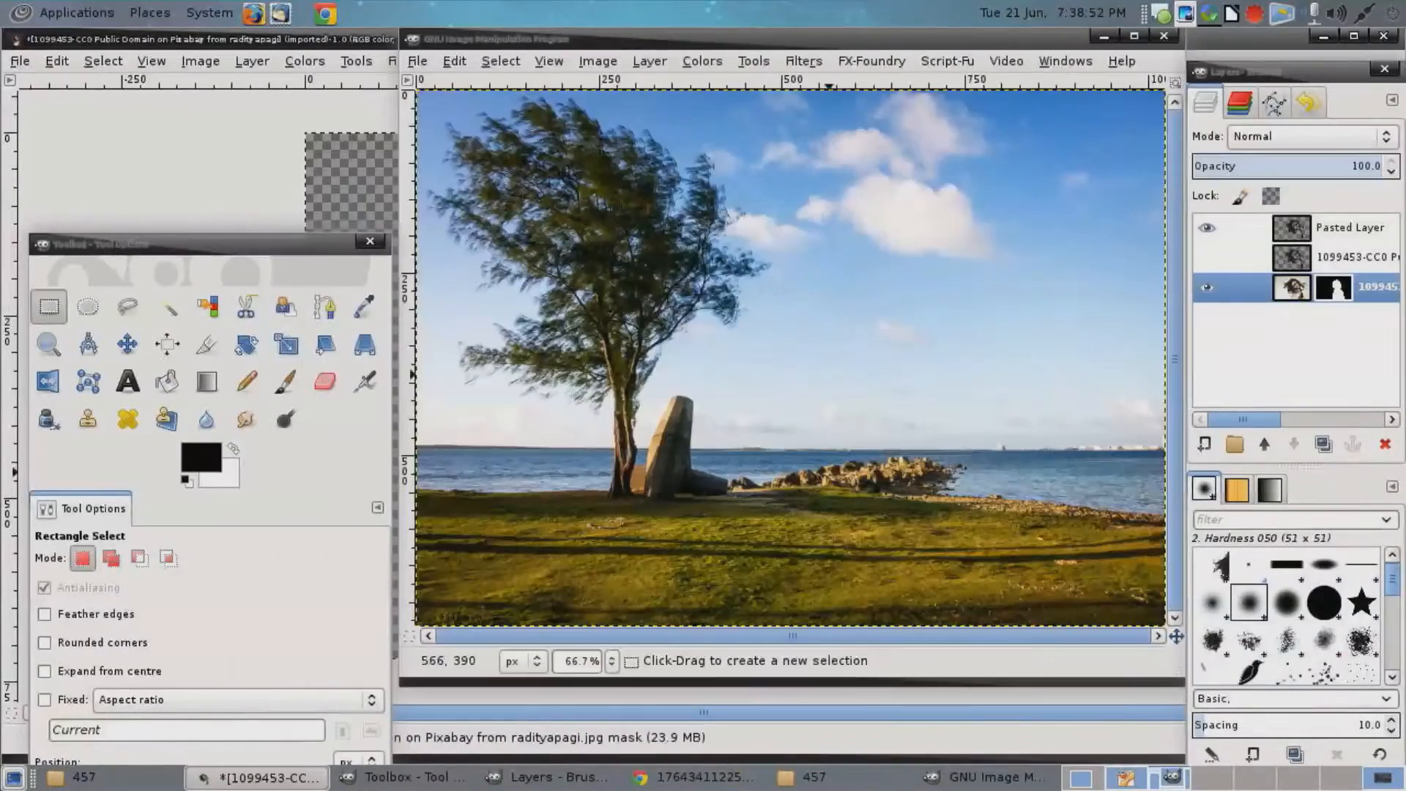
Copy all visible layers of the portrait cut-out and paste them into the seaside tree photo.
{"action": "key", "text": "ctrl+c"}
{"action": "left_click", "coordinate": [236, 154]}
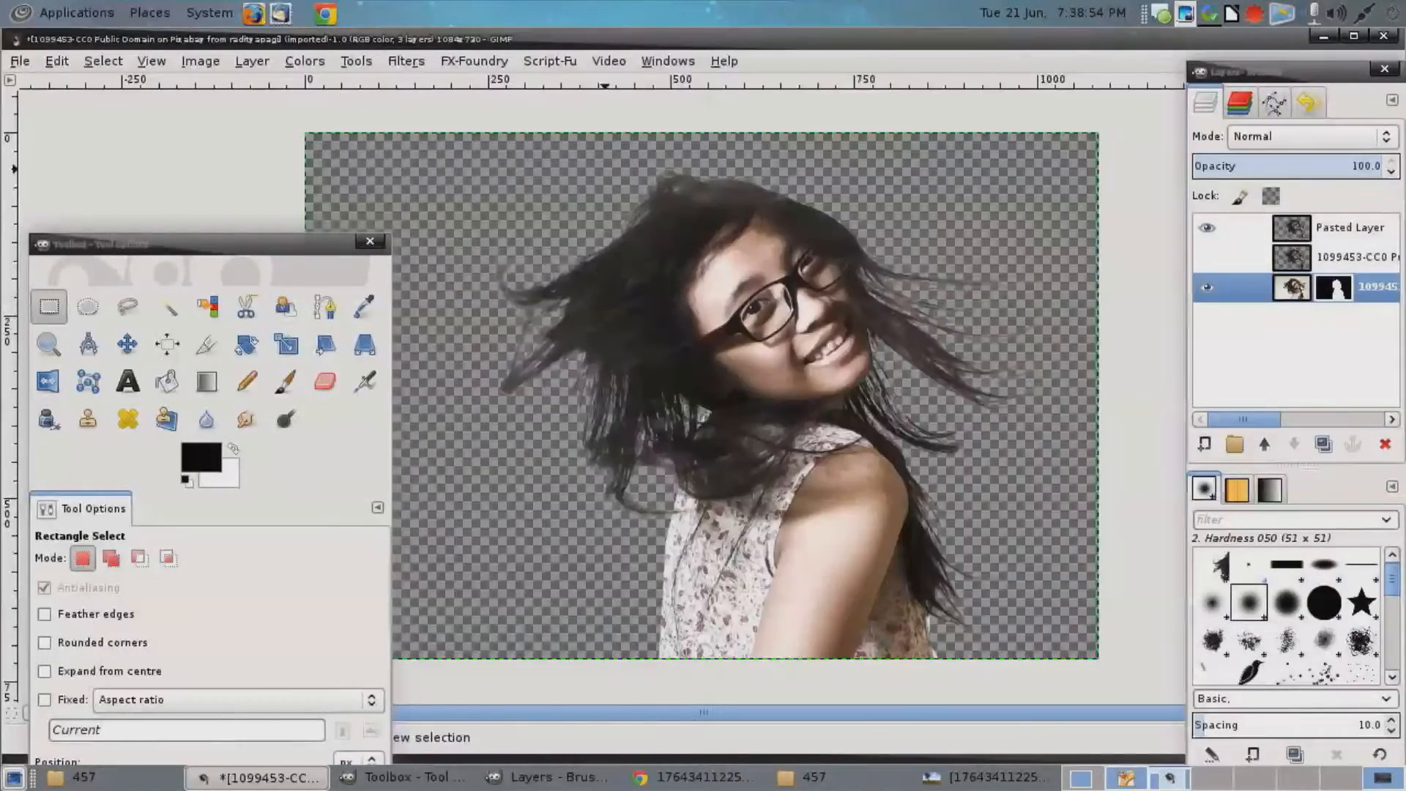
{"action": "right_click", "coordinate": [805, 335]}
{"action": "mouse_move", "coordinate": [850, 381]}
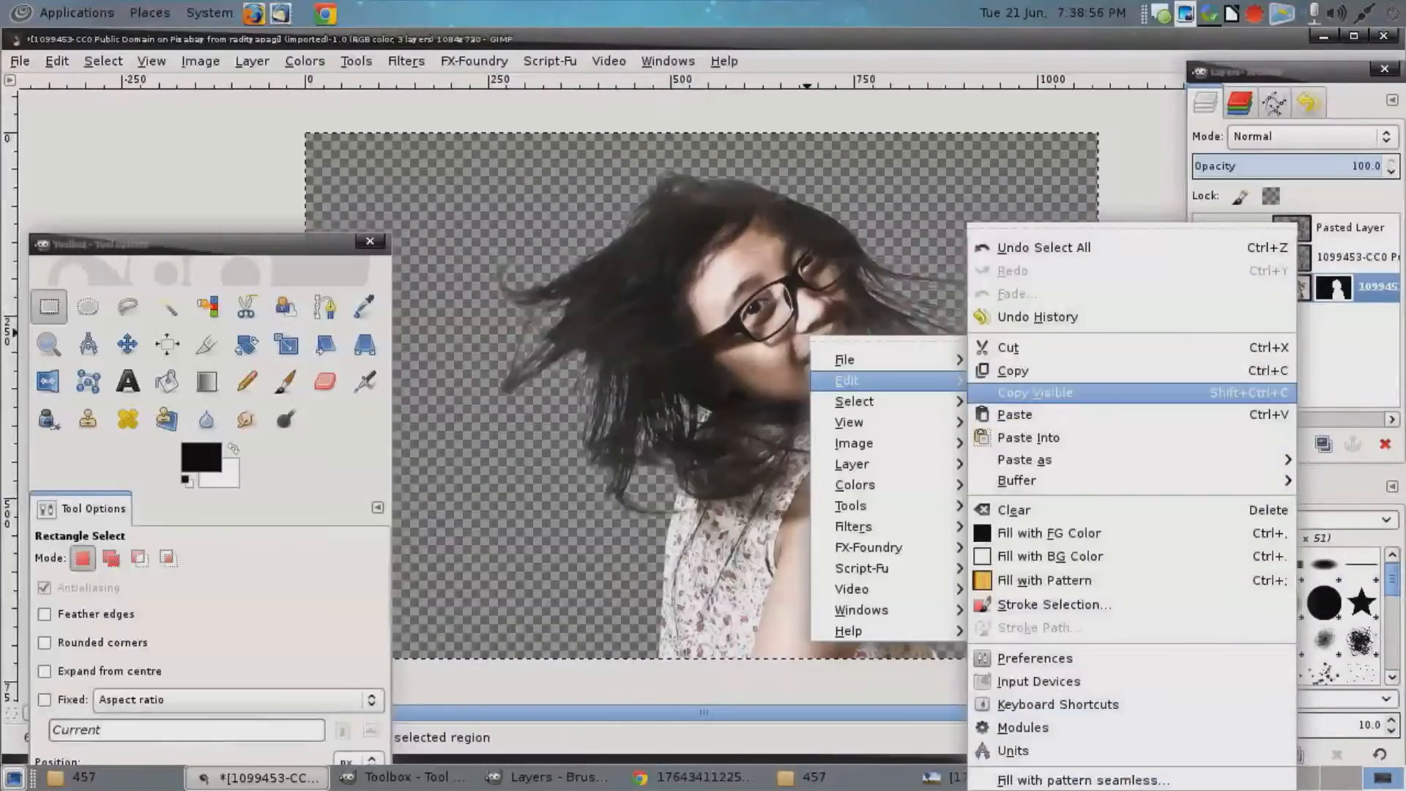
{"action": "left_click", "coordinate": [1041, 393]}
{"action": "left_click", "coordinate": [982, 776]}
{"action": "key", "text": "ctrl+v"}
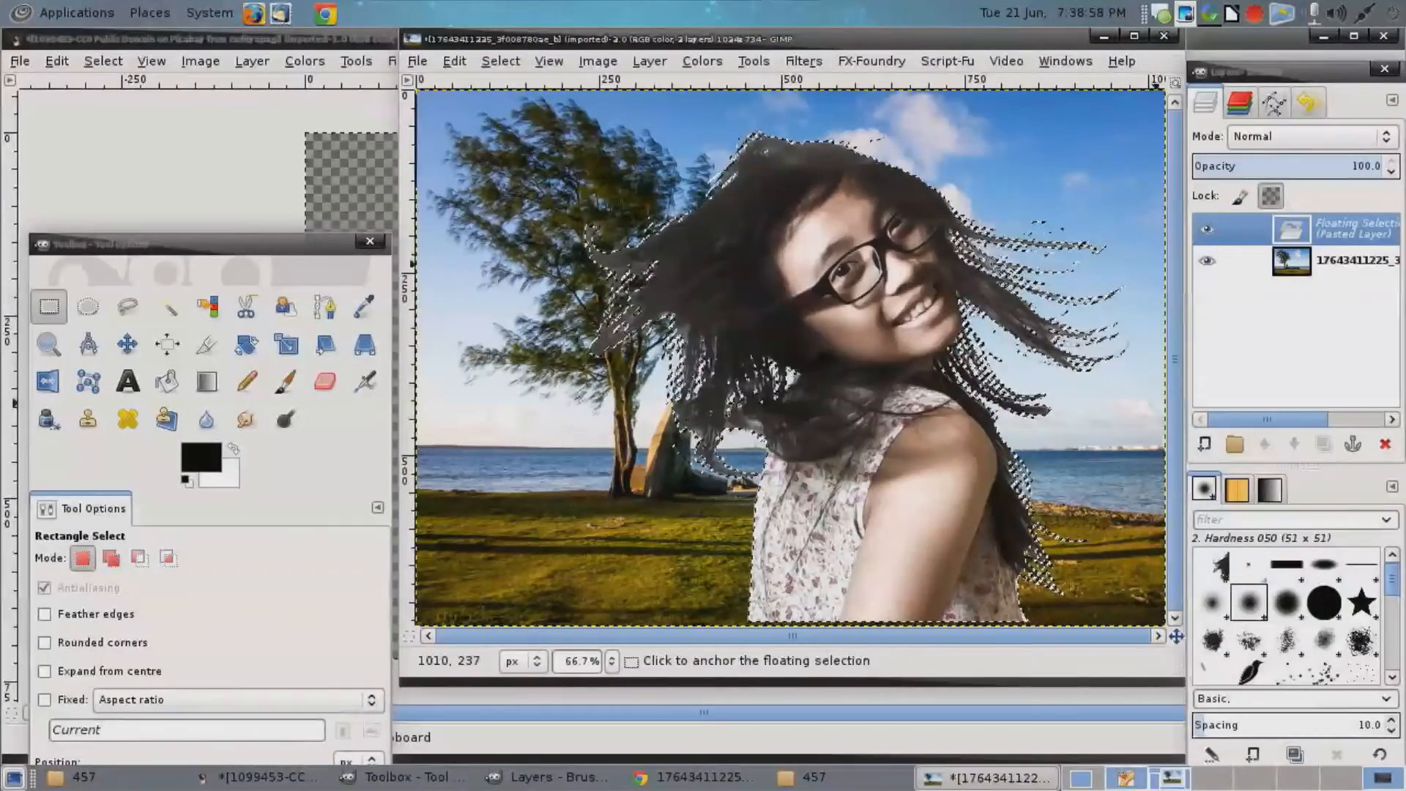
Turn the pasted portrait into a new layer and move it slightly left and down over the background.
{"action": "right_click", "coordinate": [881, 327]}
{"action": "mouse_move", "coordinate": [919, 449]}
{"action": "left_click", "coordinate": [1084, 302]}
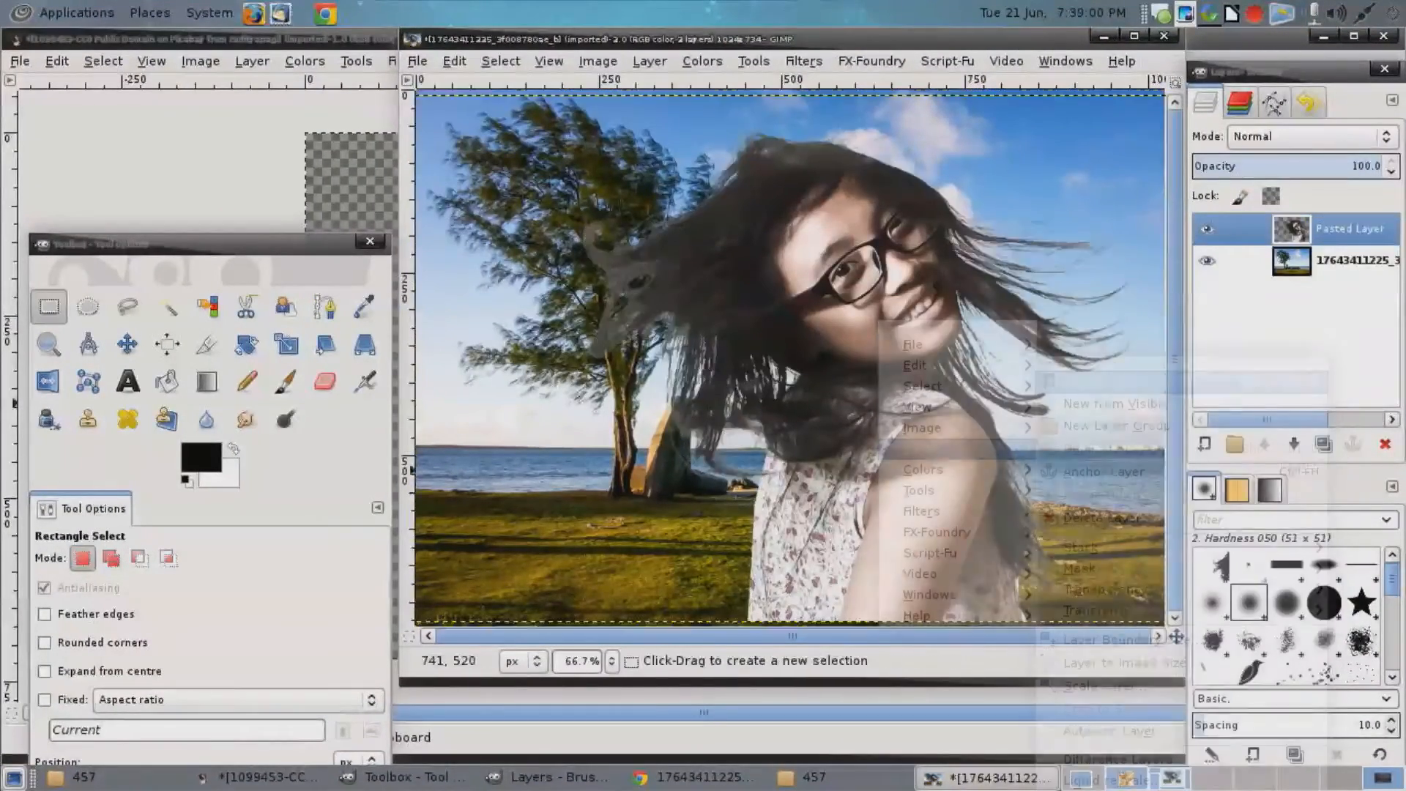
{"action": "key", "text": "m"}
{"action": "left_click_drag", "start_coordinate": [765, 247], "coordinate": [727, 267]}
Flip the portrait layer horizontally and move it to the right, leaving the background tree uncovered.
{"action": "right_click", "coordinate": [882, 342]}
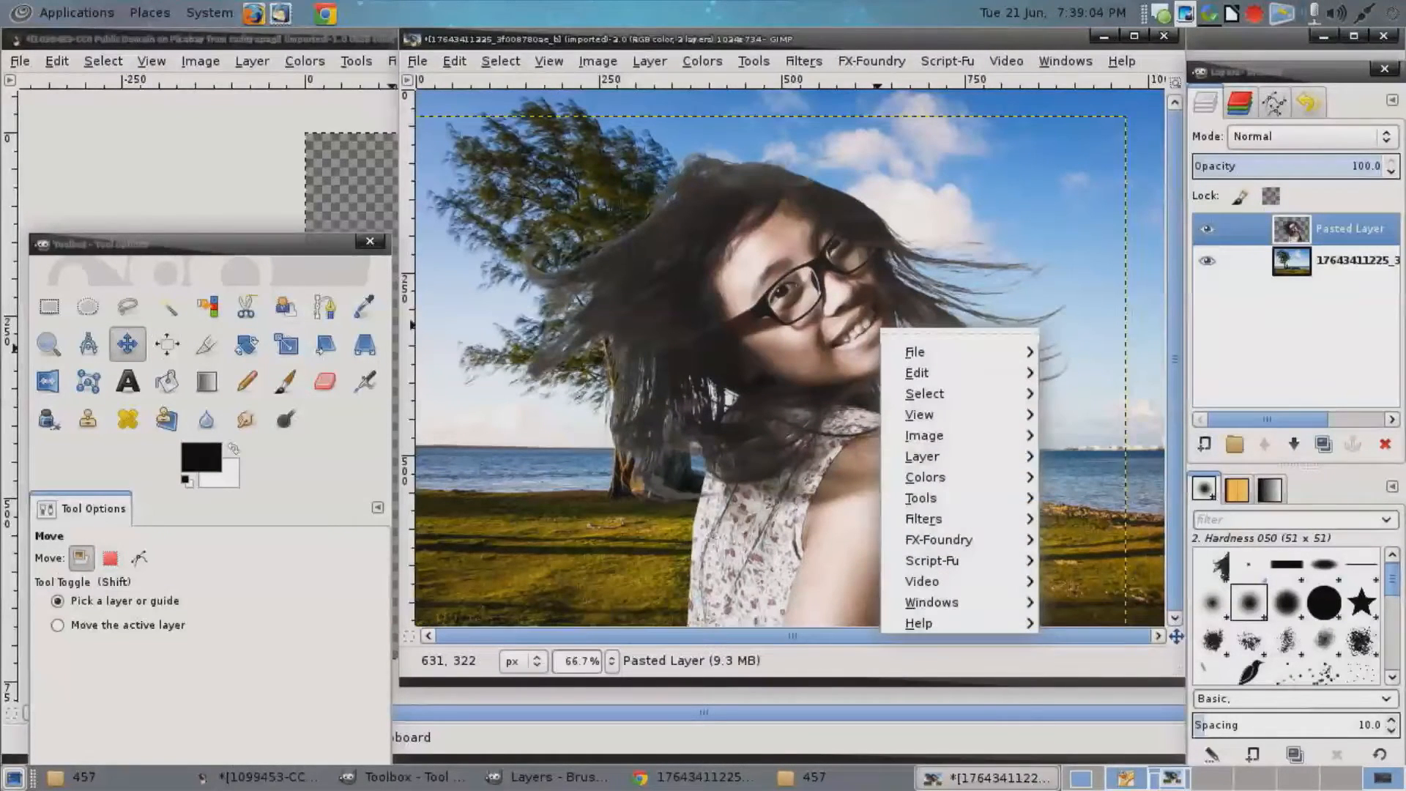
{"action": "mouse_move", "coordinate": [952, 394]}
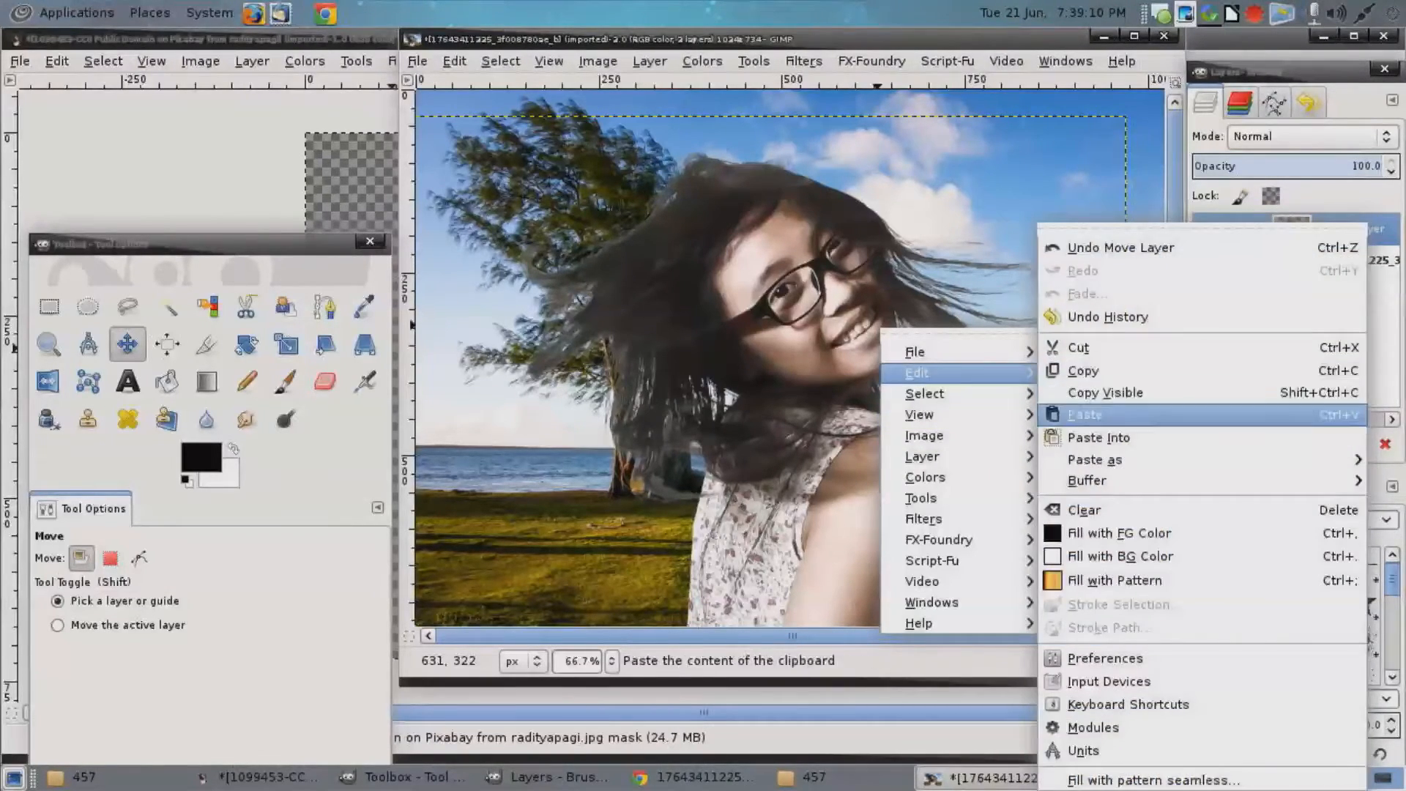
{"action": "mouse_move", "coordinate": [921, 457]}
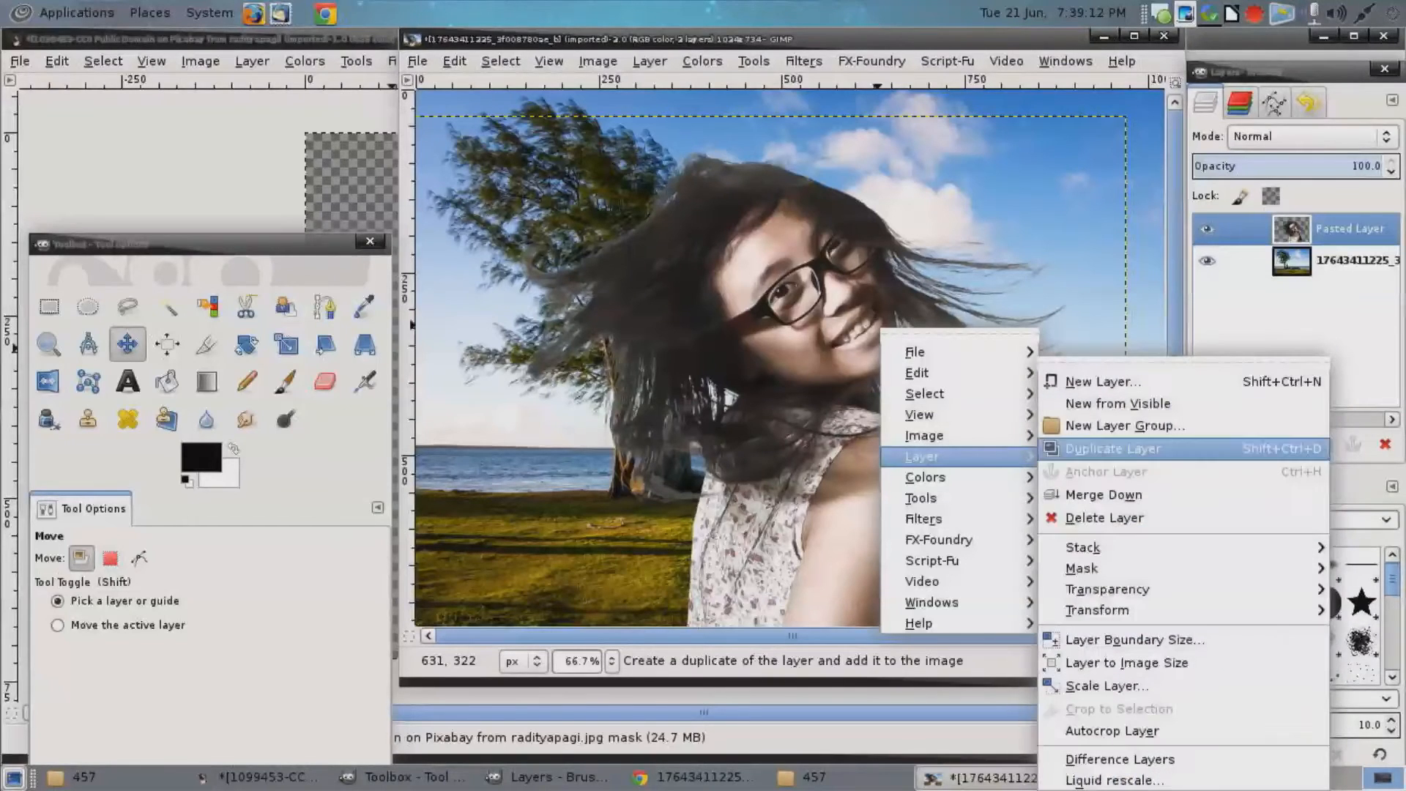
{"action": "mouse_move", "coordinate": [1099, 610]}
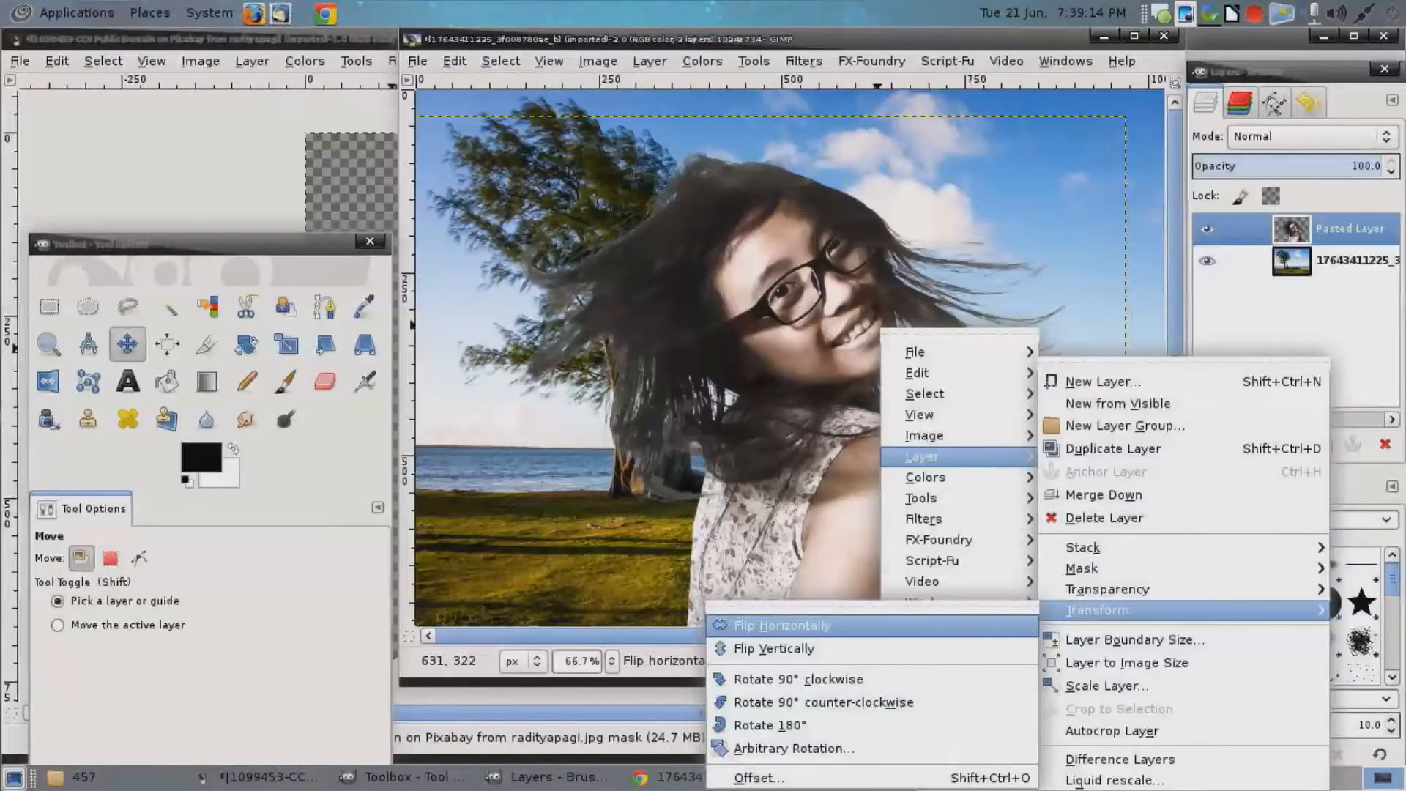
{"action": "left_click", "coordinate": [782, 626]}
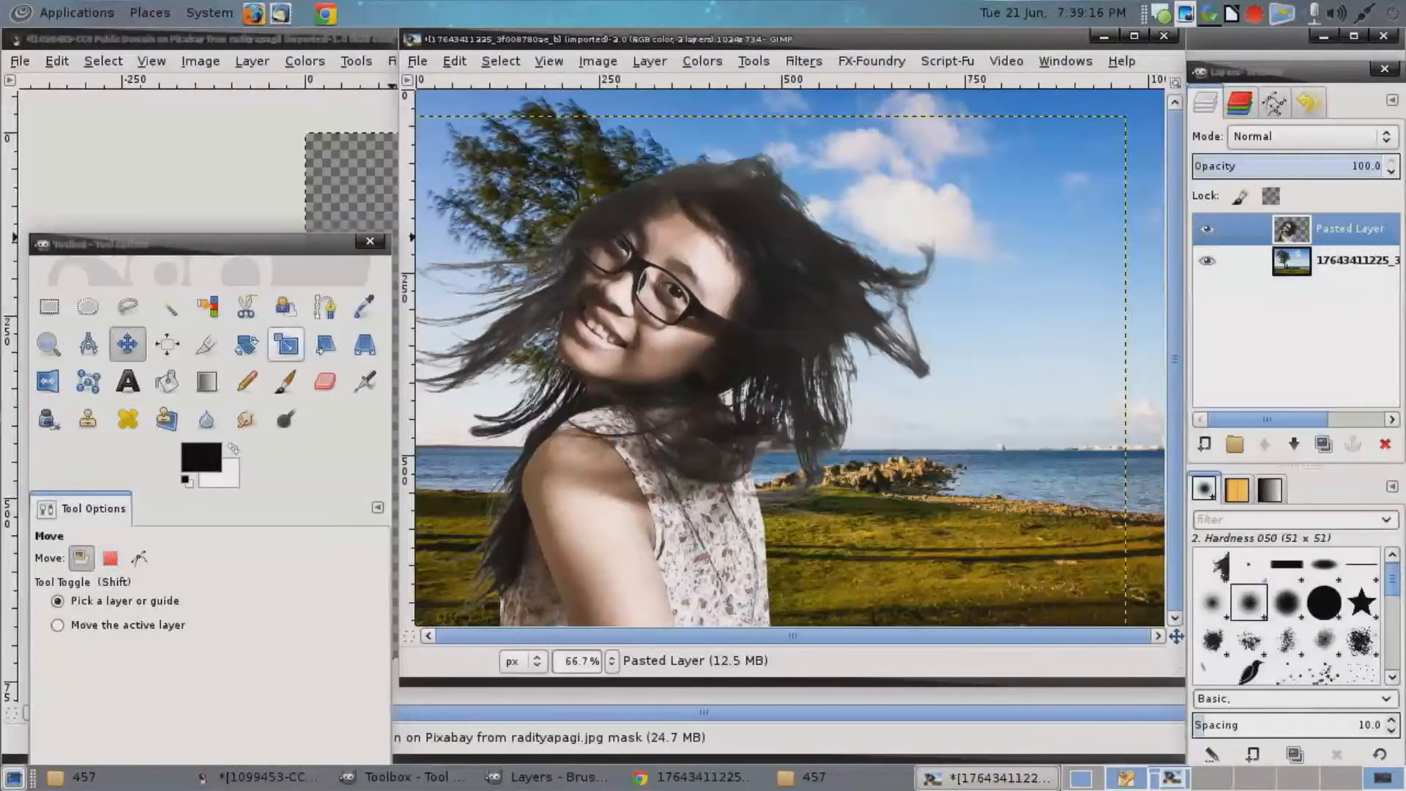
{"action": "left_click_drag", "start_coordinate": [738, 367], "coordinate": [883, 370]}
Adjust the portrait layer's Levels with input black point 21, gamma 1.01 and white point 231.
{"action": "right_click", "coordinate": [879, 343]}
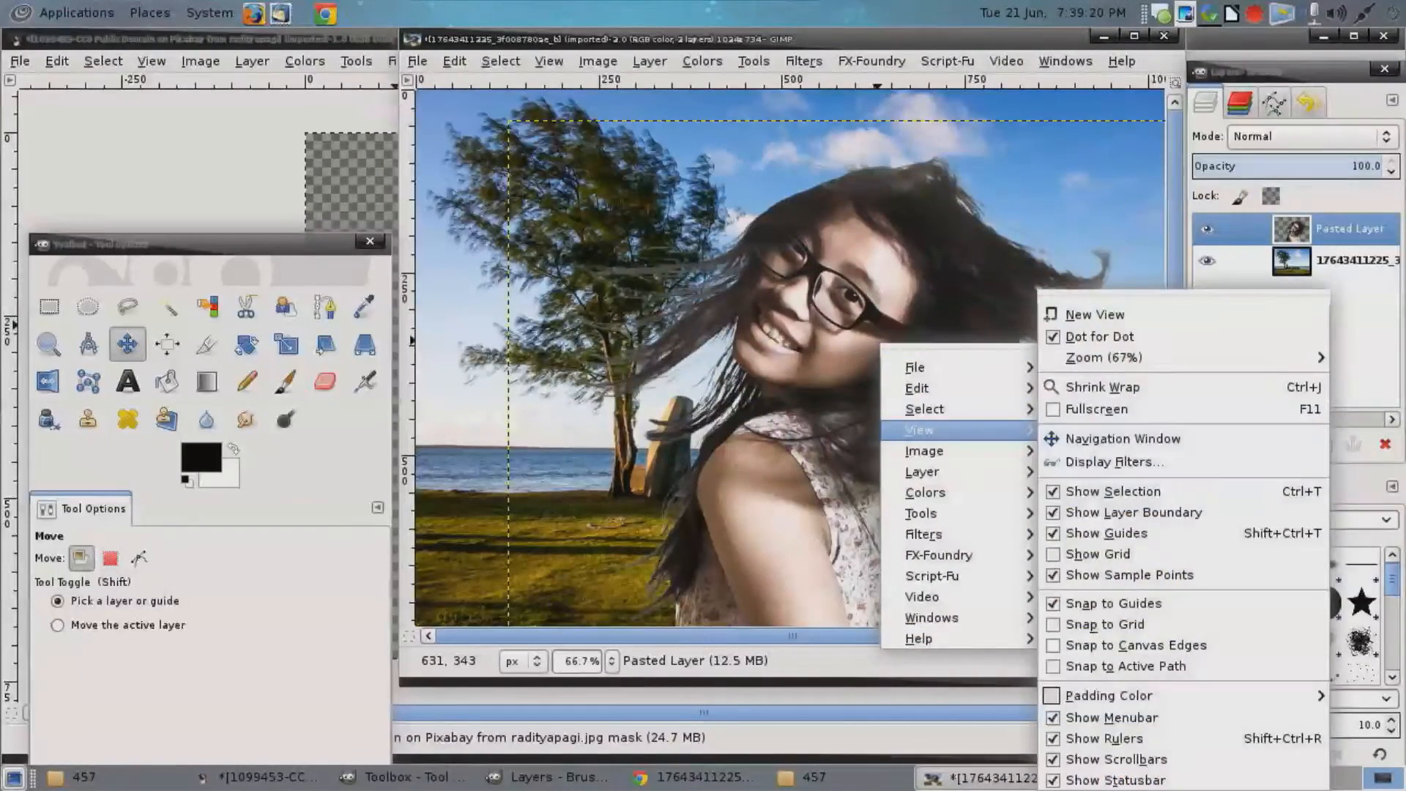
{"action": "mouse_move", "coordinate": [925, 492]}
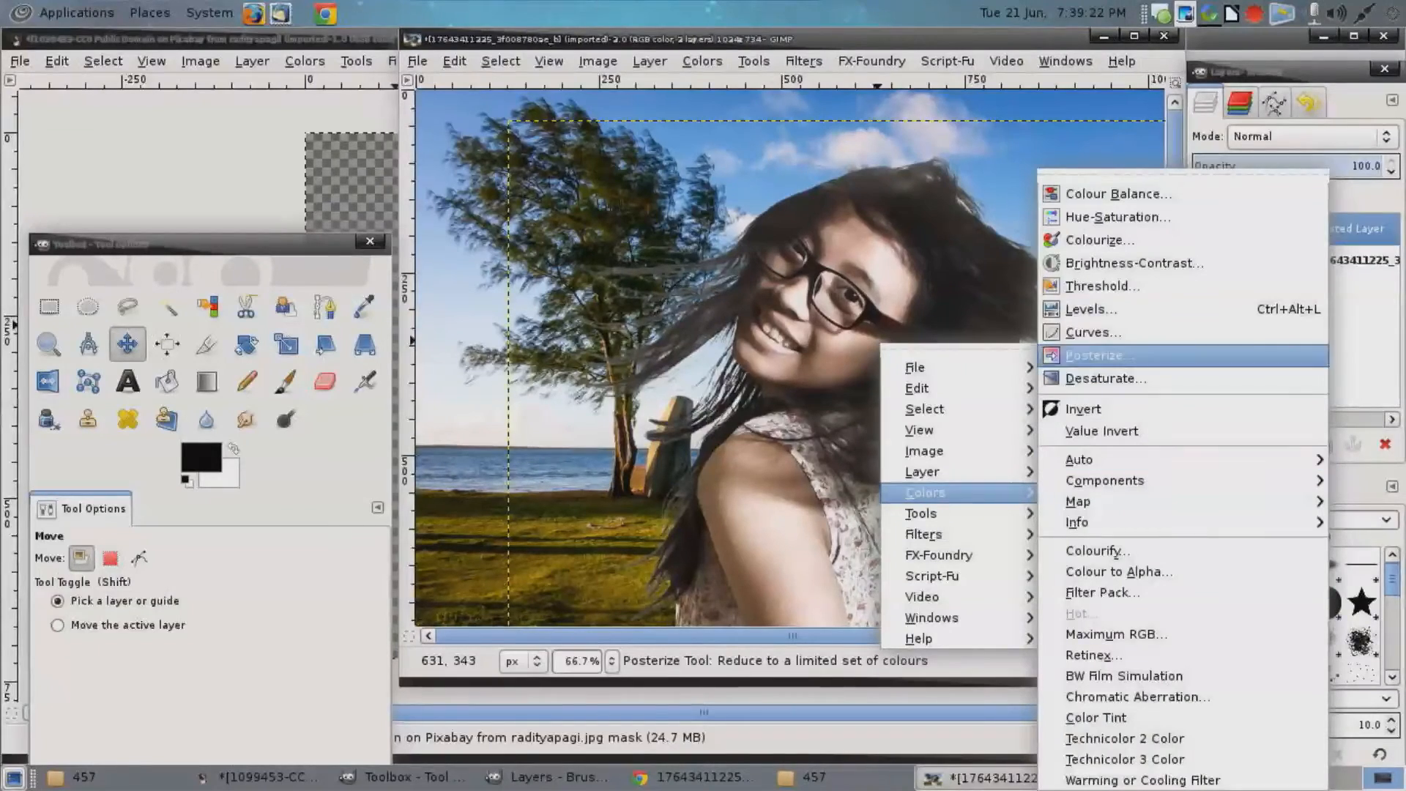
{"action": "left_click", "coordinate": [1091, 309]}
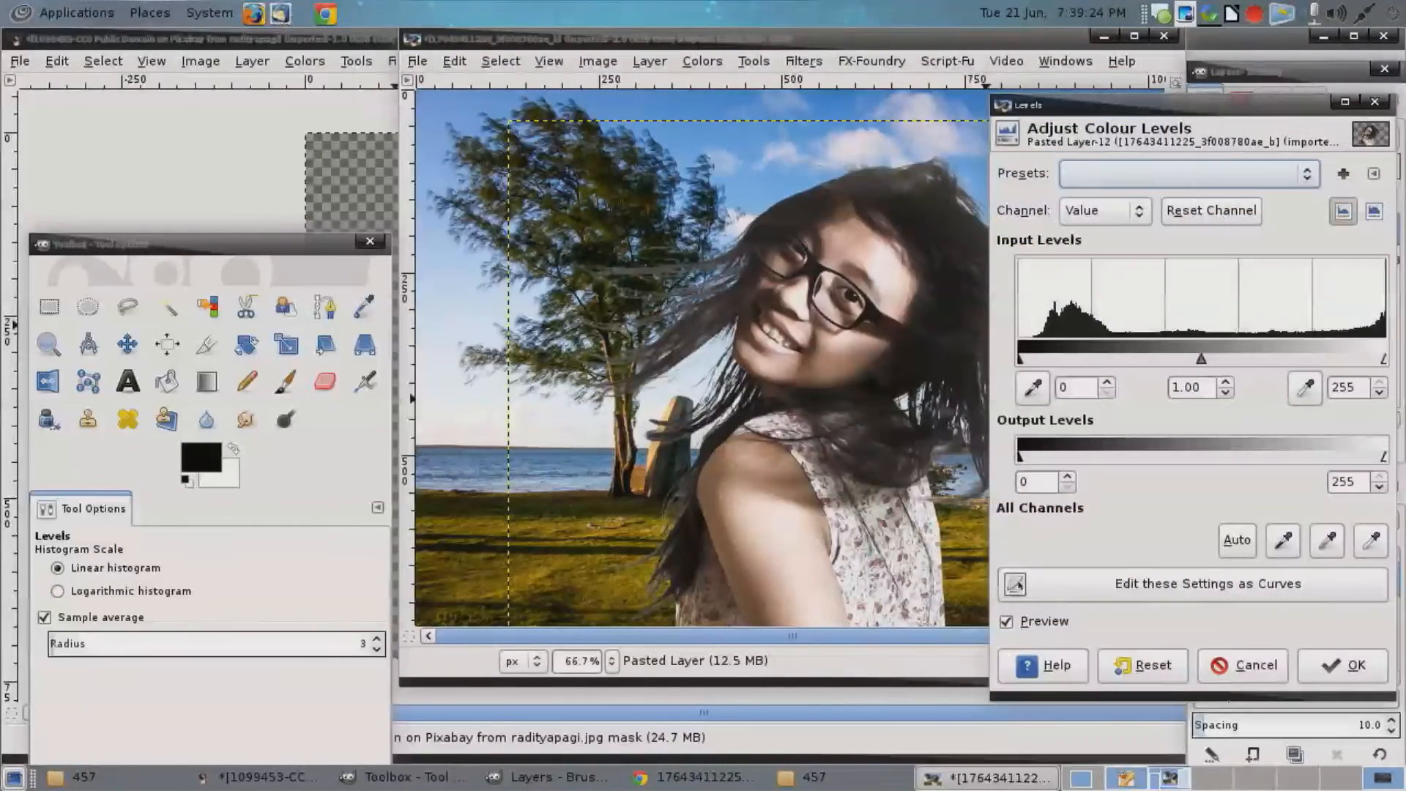
{"action": "left_click_drag", "start_coordinate": [1198, 359], "coordinate": [1202, 359]}
{"action": "left_click_drag", "start_coordinate": [1383, 358], "coordinate": [1354, 359]}
{"action": "left_click_drag", "start_coordinate": [1020, 359], "coordinate": [1047, 359]}
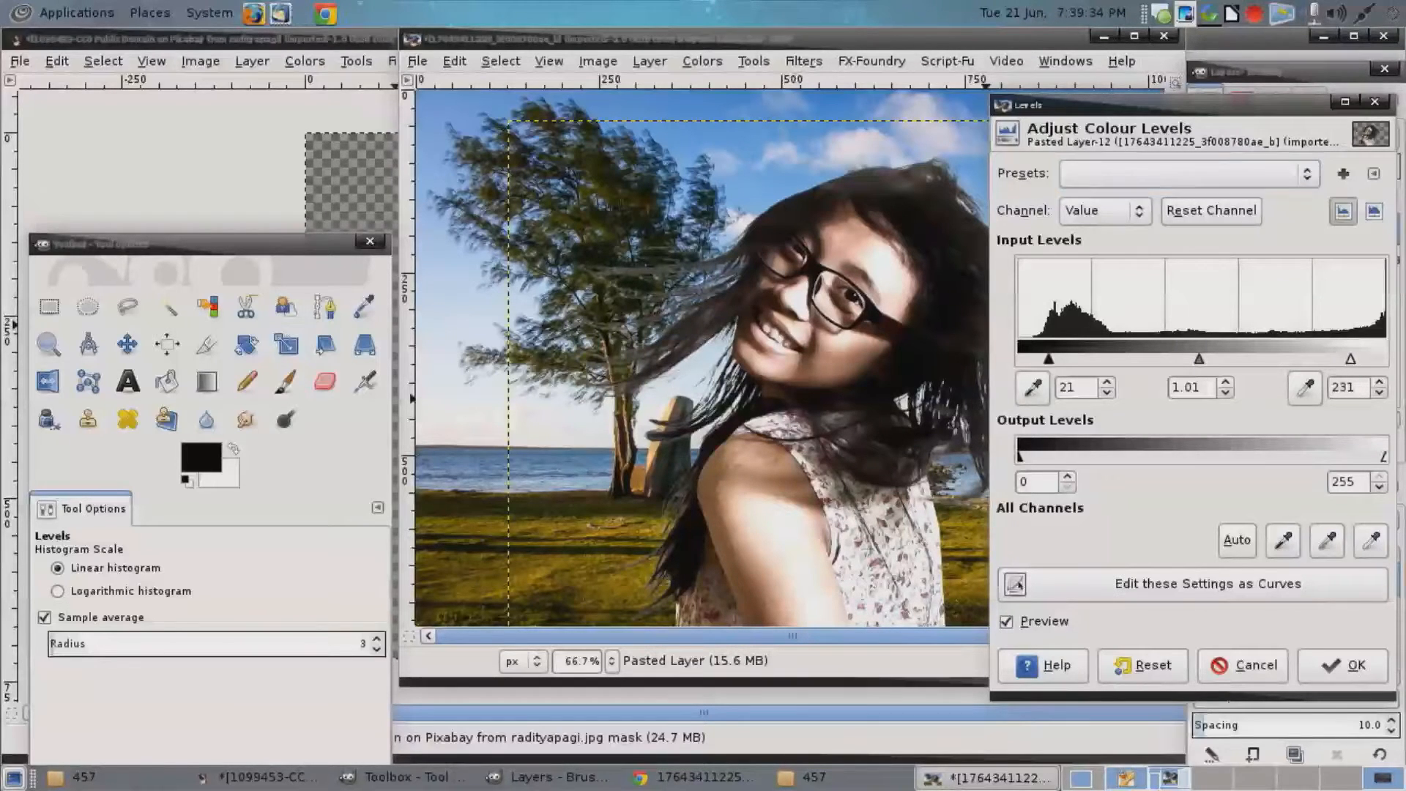
{"action": "key", "text": "Return"}
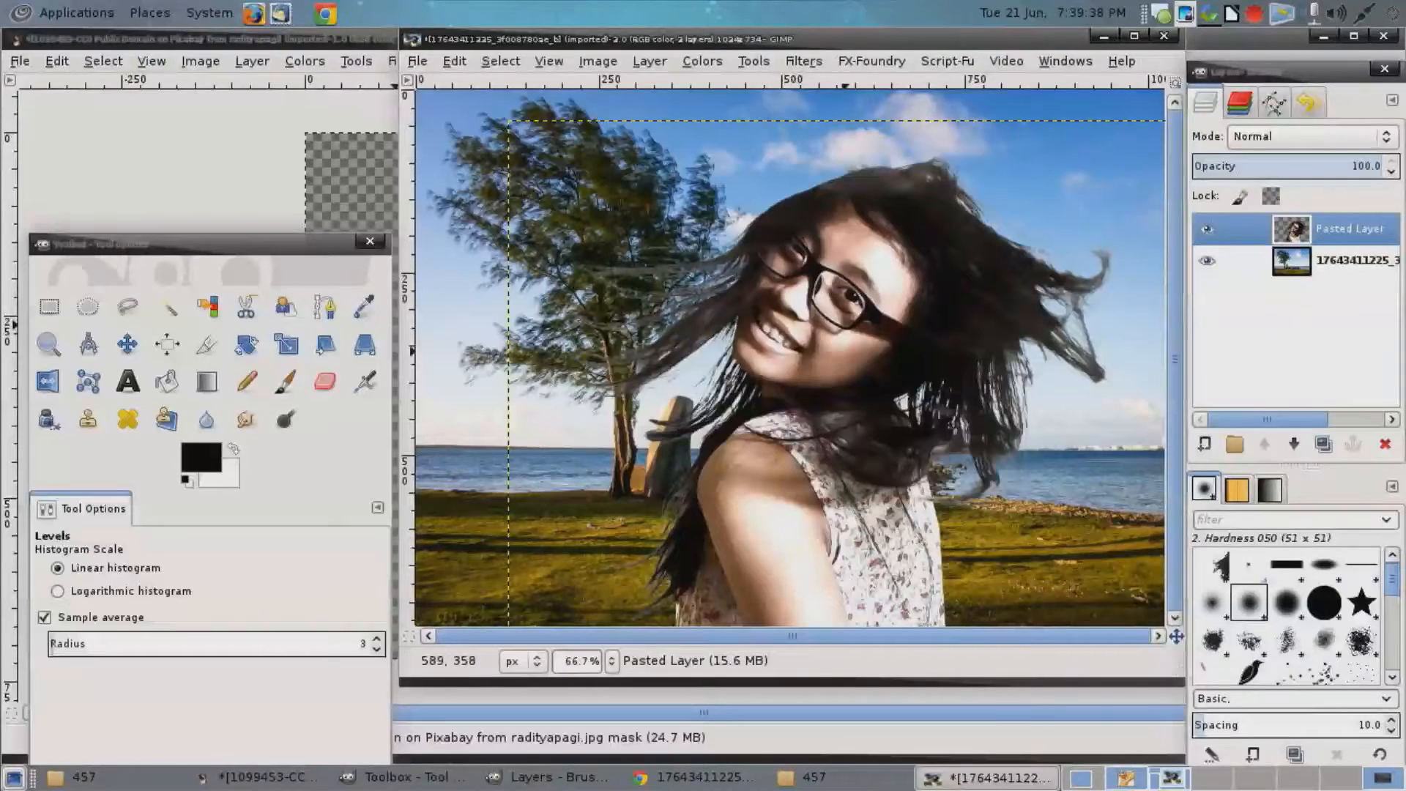
Flip the portrait layer horizontally again and move it left so the trailing hair overlaps the tree's edge and the face stays over the sky.
{"action": "right_click", "coordinate": [773, 348]}
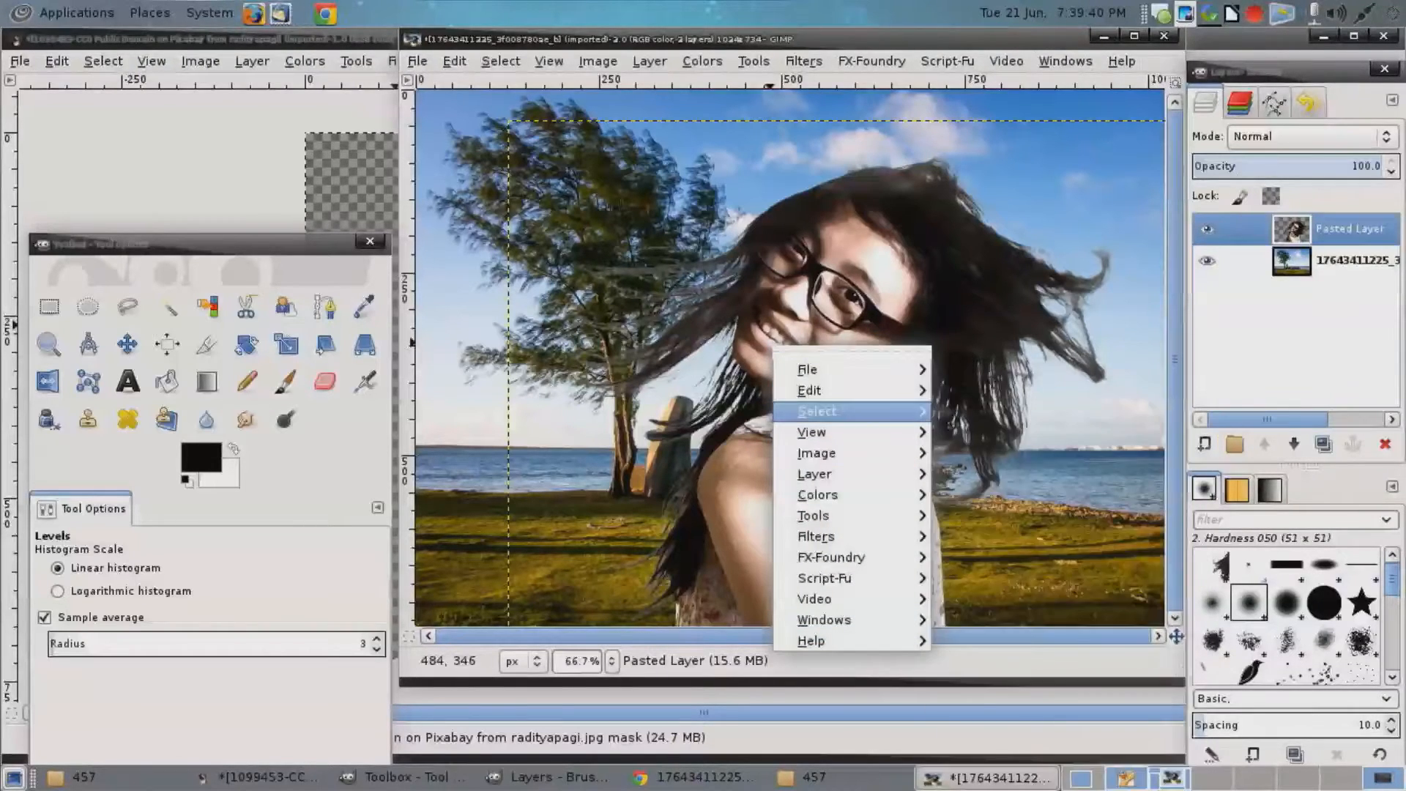
{"action": "mouse_move", "coordinate": [817, 454]}
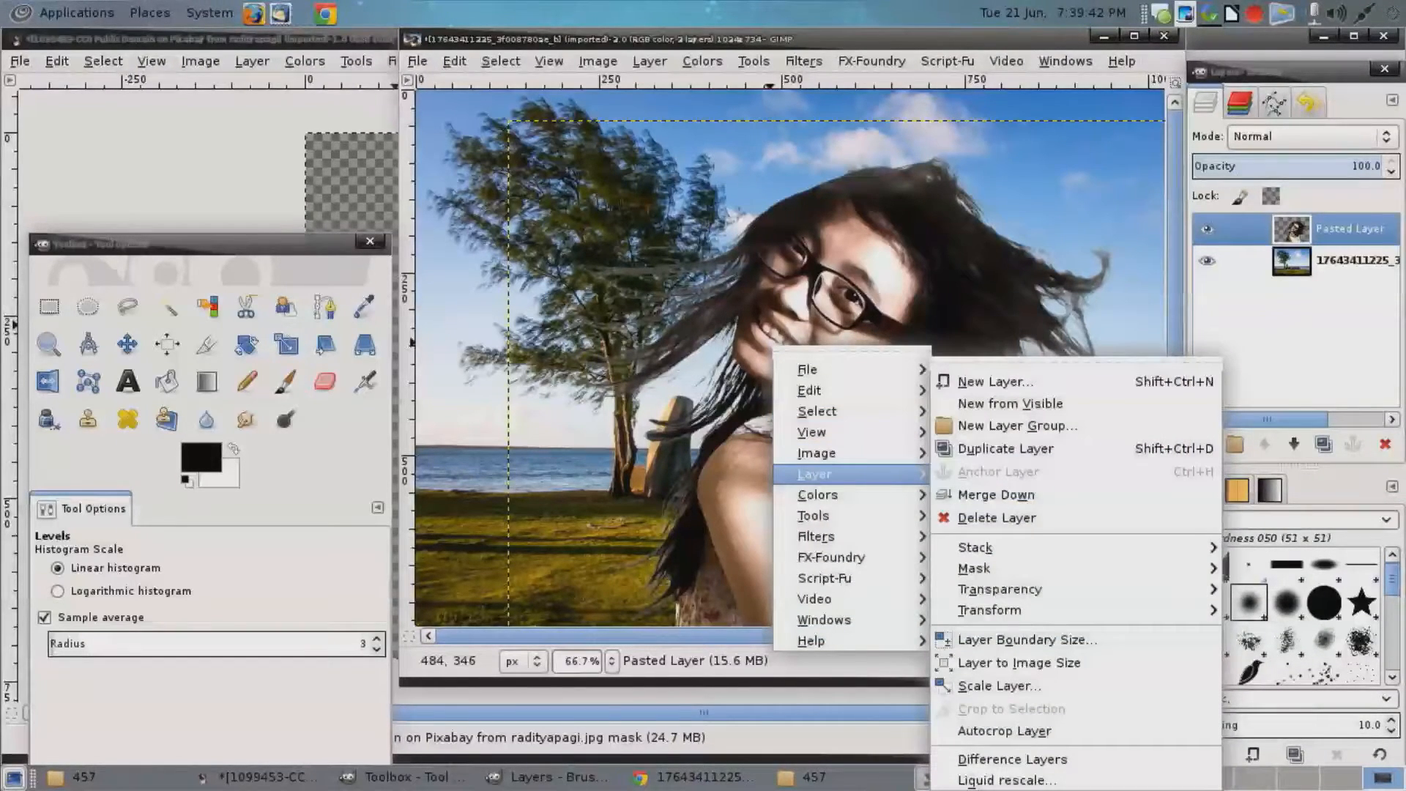
{"action": "mouse_move", "coordinate": [989, 611]}
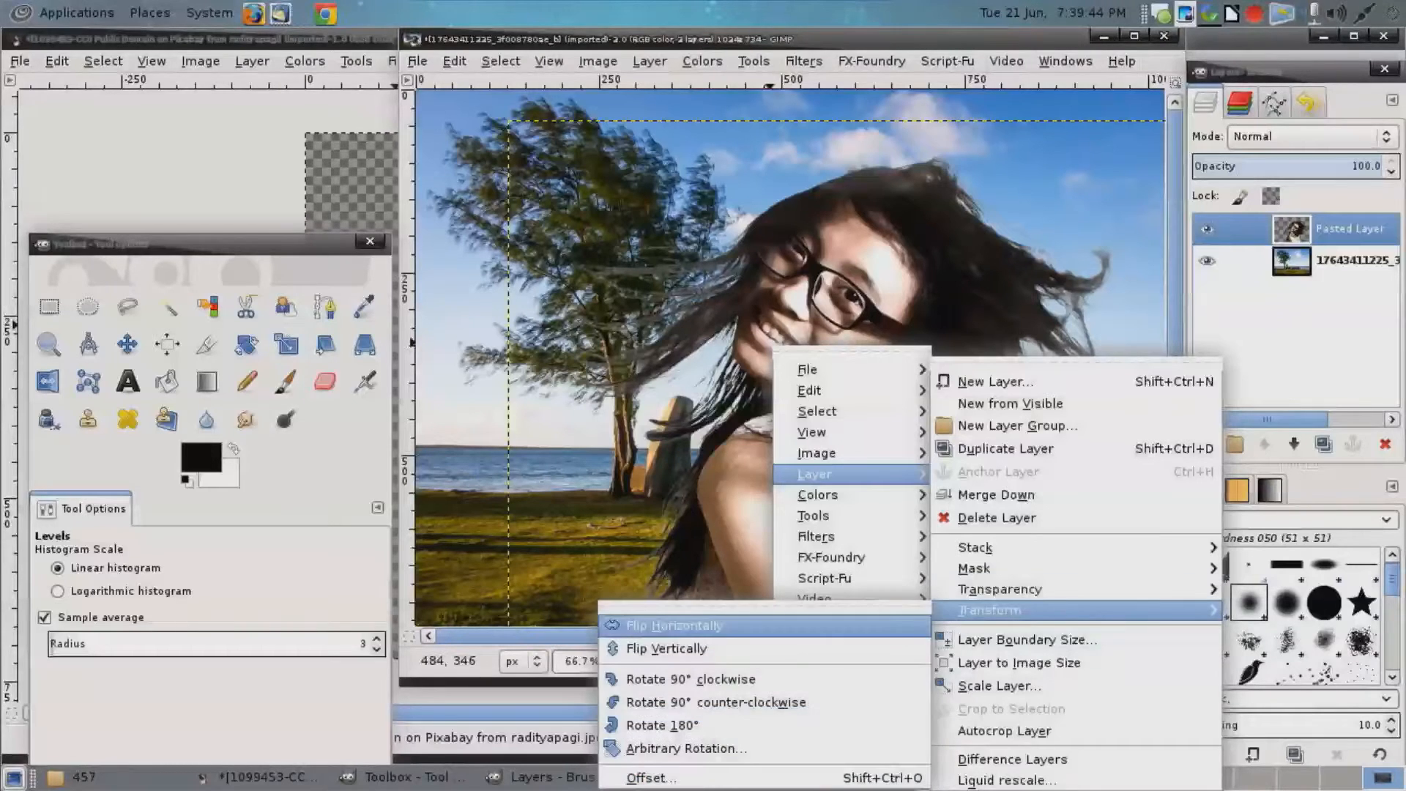
{"action": "left_click", "coordinate": [681, 619]}
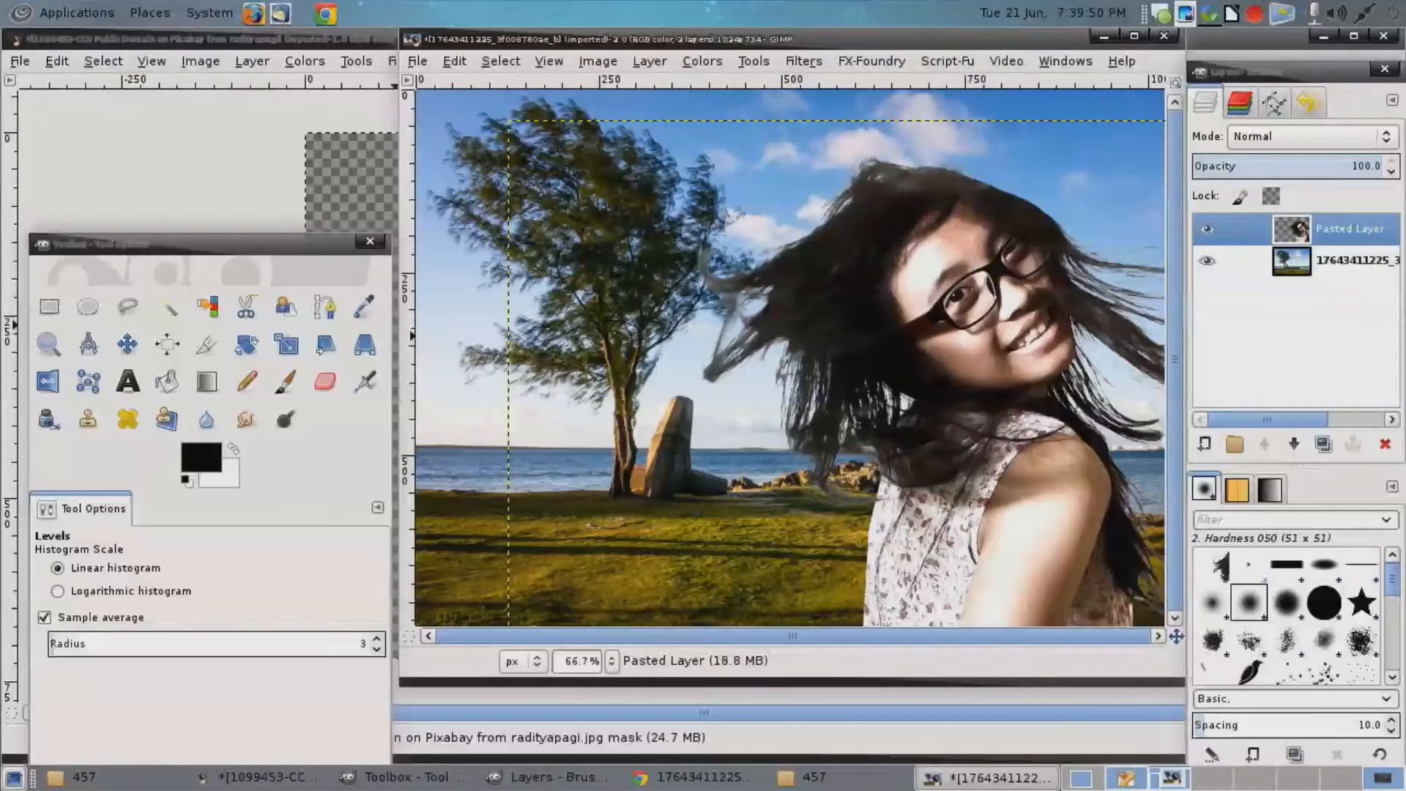
{"action": "left_click", "coordinate": [128, 343]}
{"action": "left_click_drag", "start_coordinate": [918, 384], "coordinate": [835, 383]}
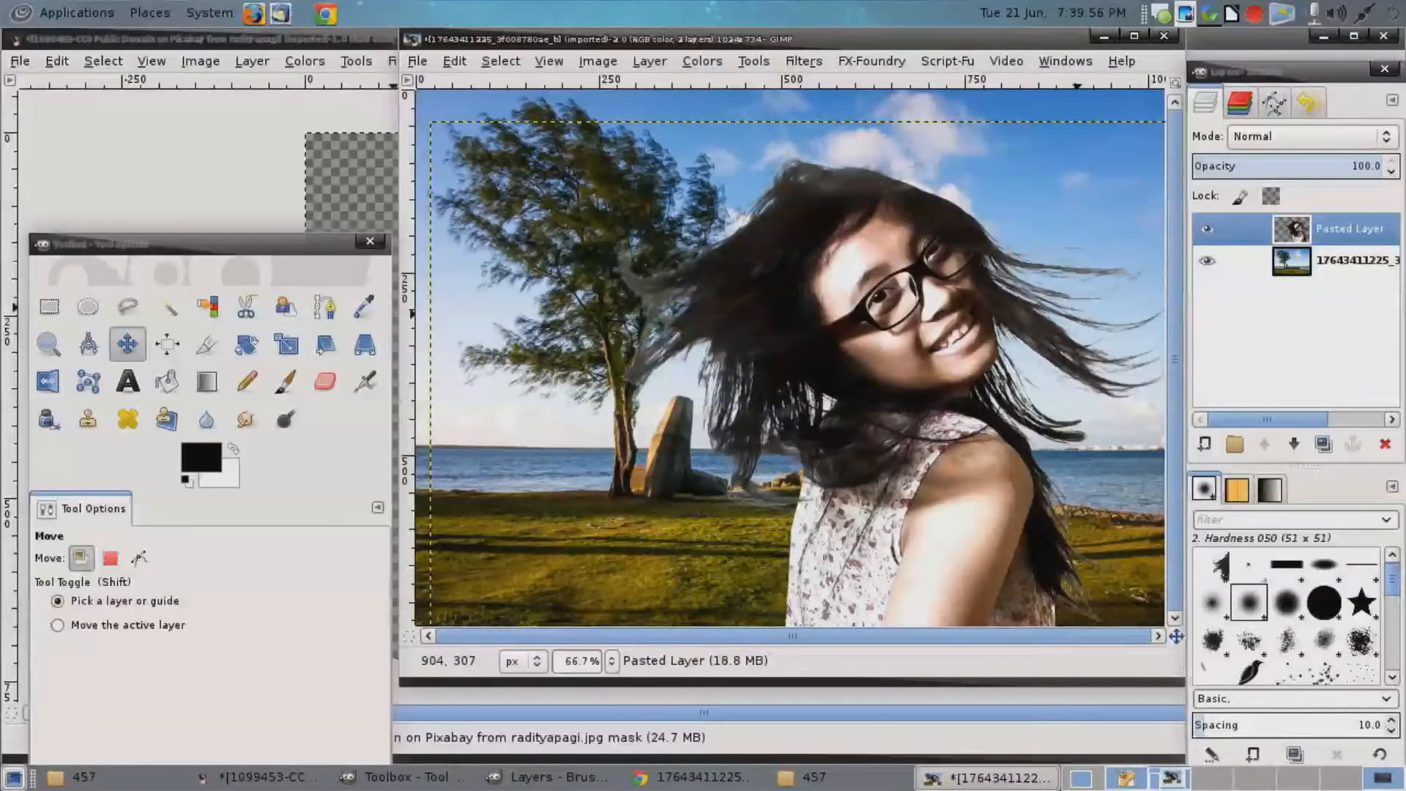
{"action": "key", "text": "plus"}
{"action": "key", "text": "plus"}
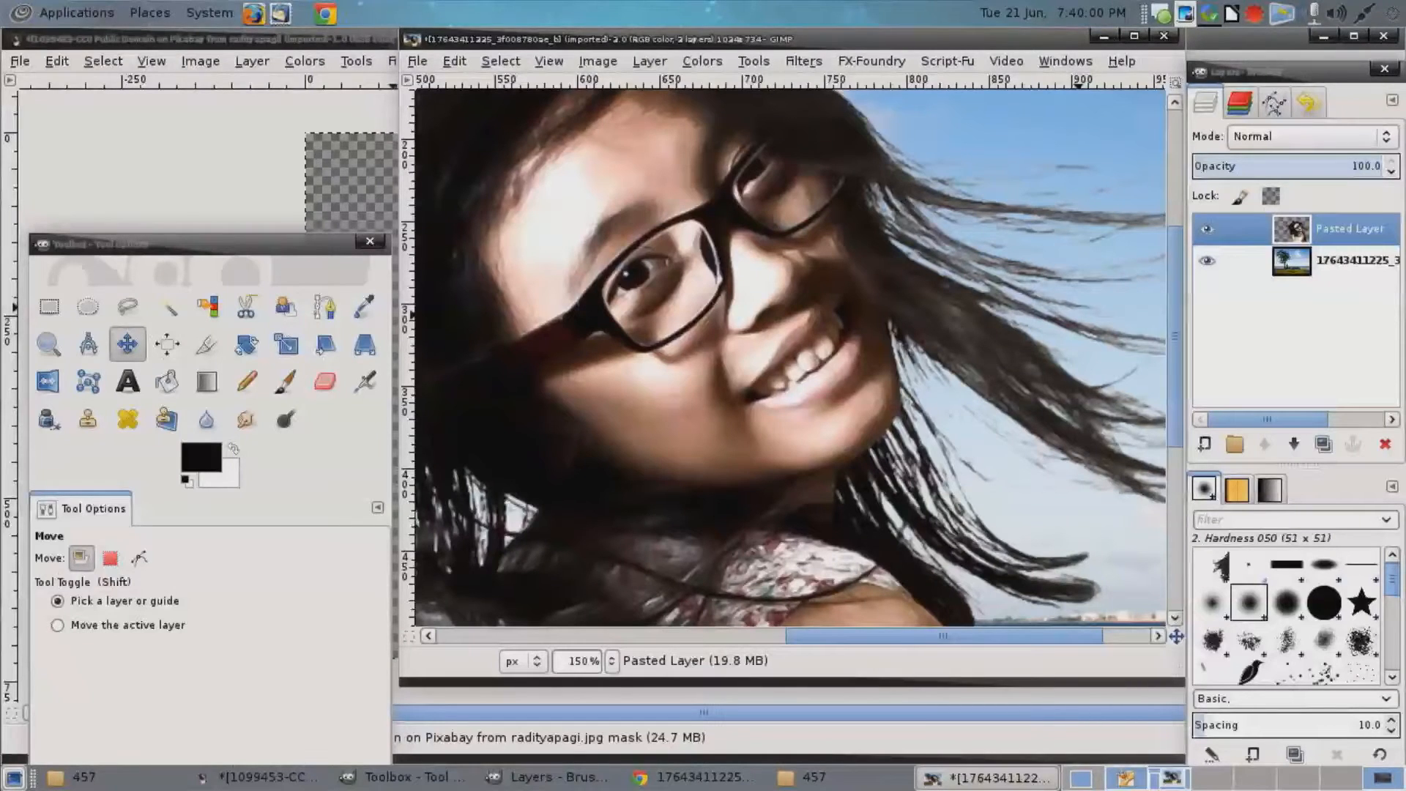
{"action": "key", "text": "minus"}
{"action": "key", "text": "minus"}
{"action": "key", "text": "minus"}
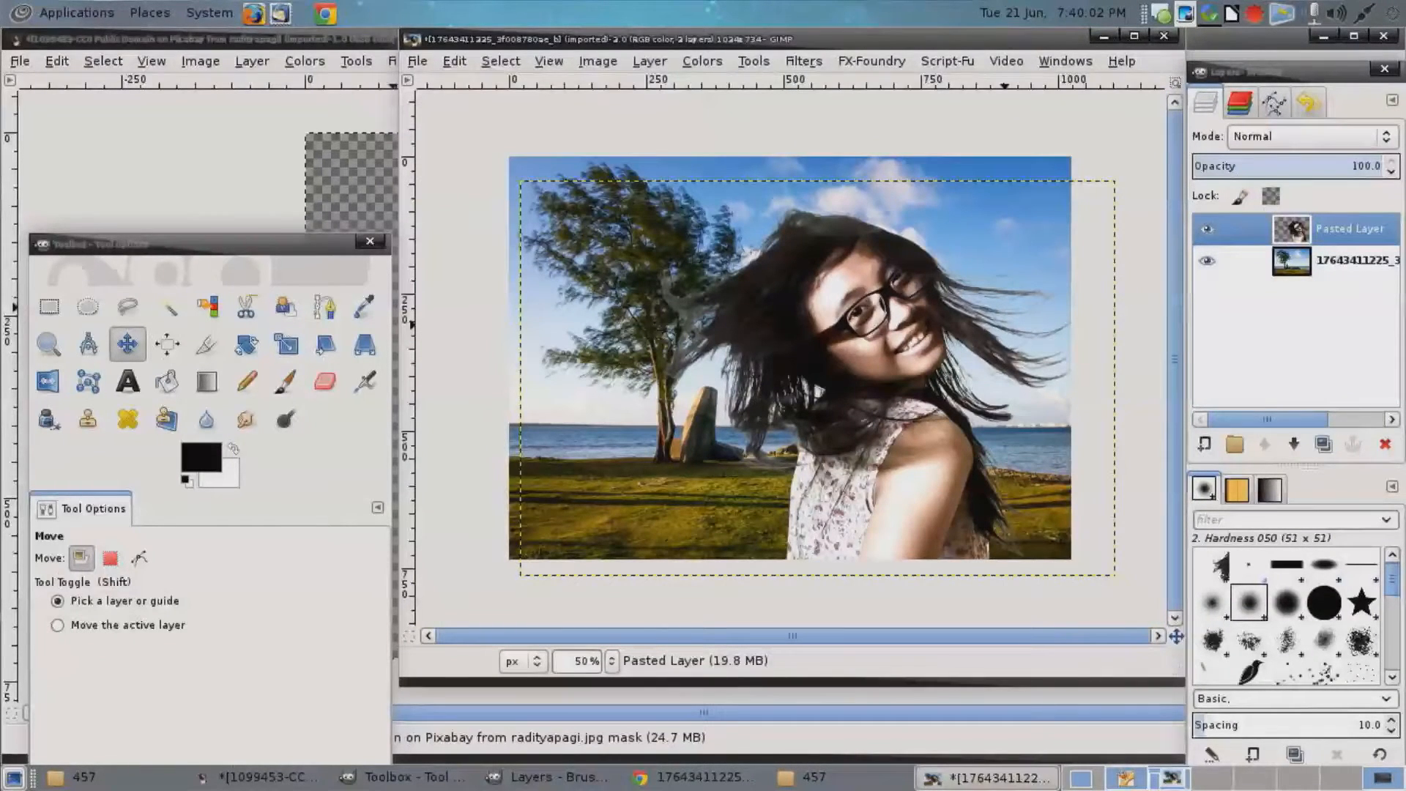